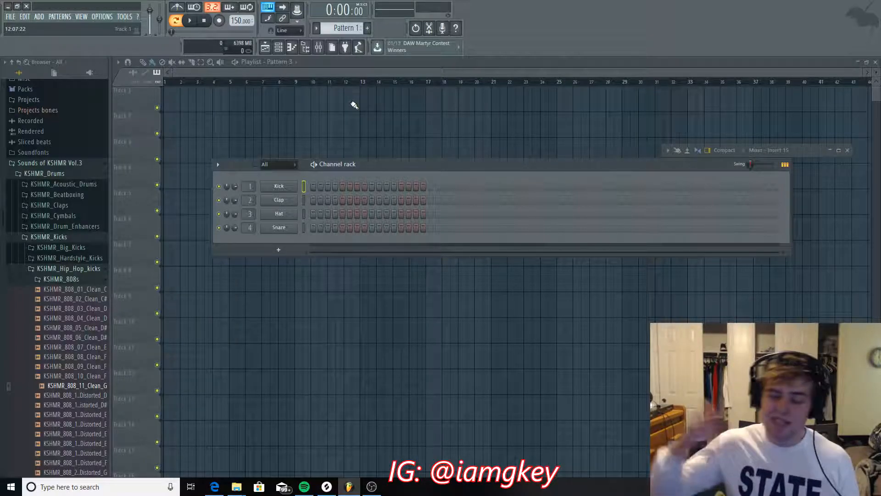
Search the browser for "refx nexus" and load reFX Nexus in place of the Kick channel, minimizing its plugin window
left_click(26, 60)
type("refx nexus")
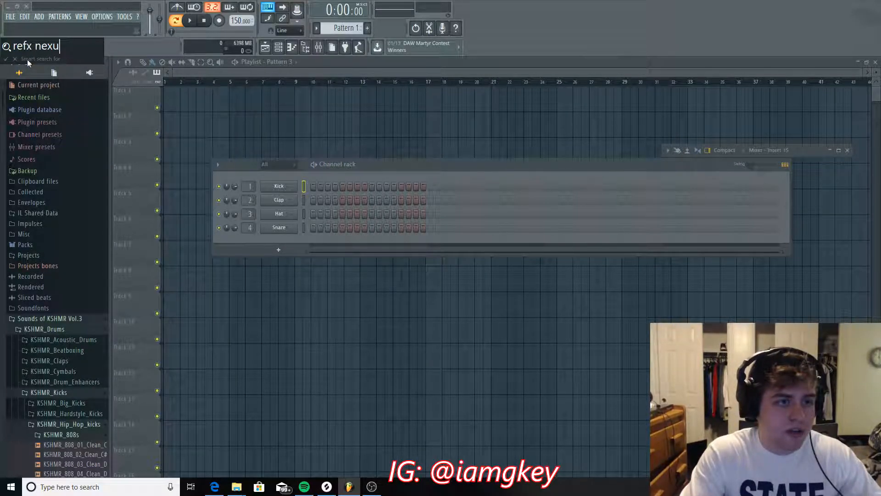
key("Return")
left_click_drag(36, 237, 274, 181)
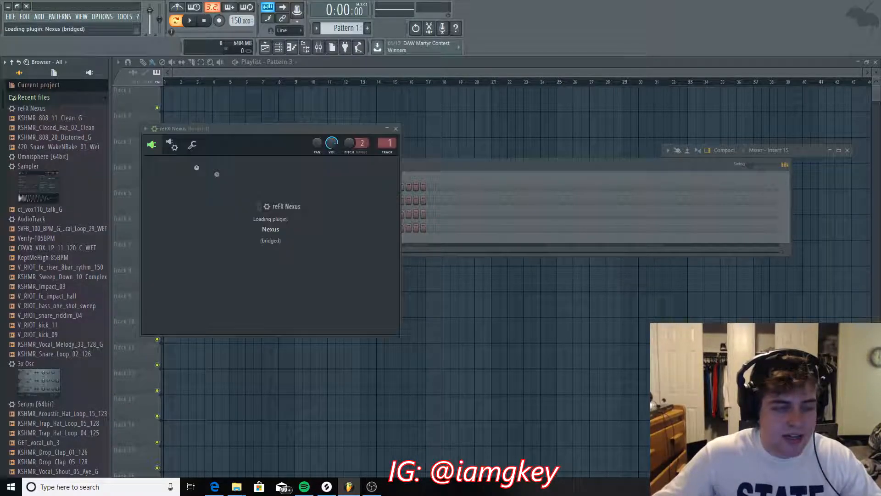
left_click(515, 129)
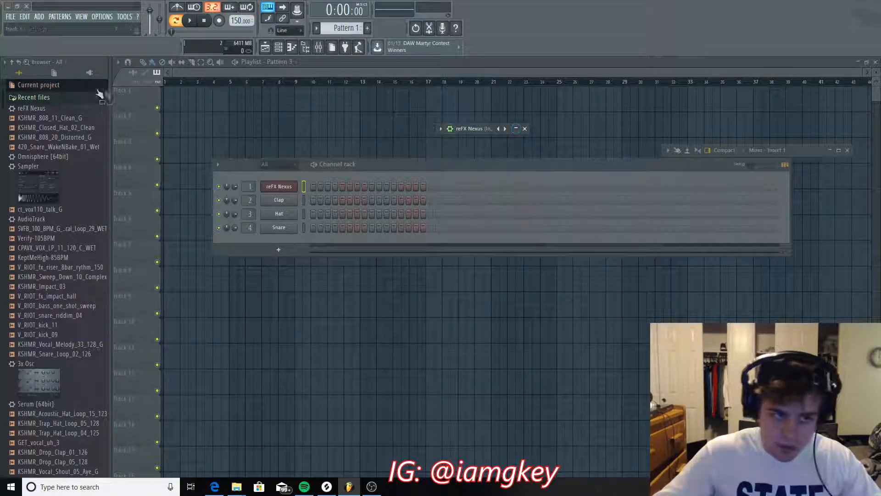
Browse the Instruments folder and the Legacy instruments inside Packs for a usable melody sound
left_click(83, 97)
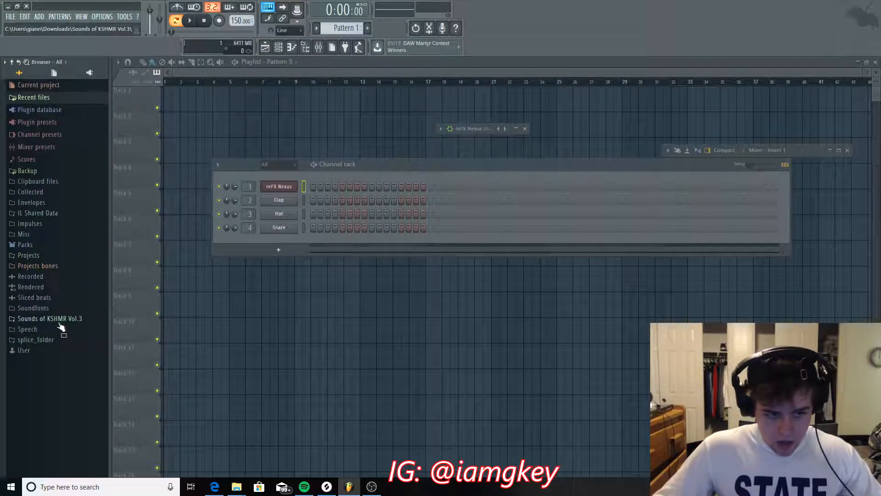
left_click(35, 247)
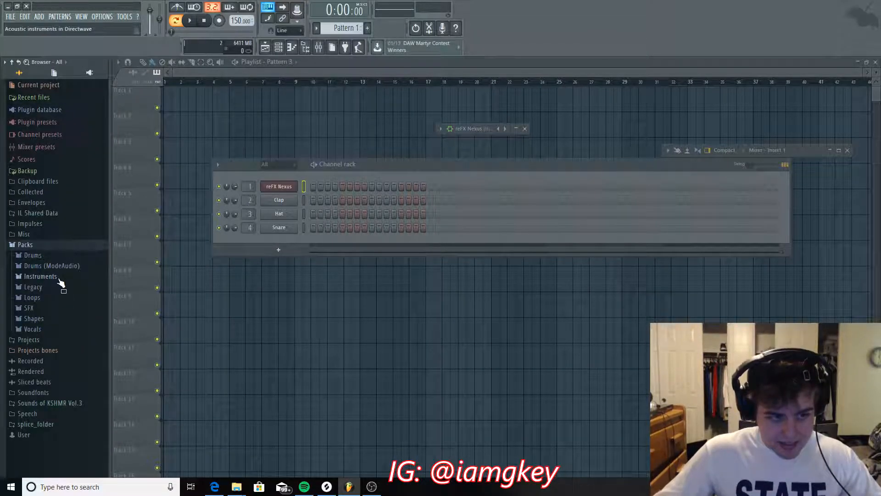
left_click(46, 276)
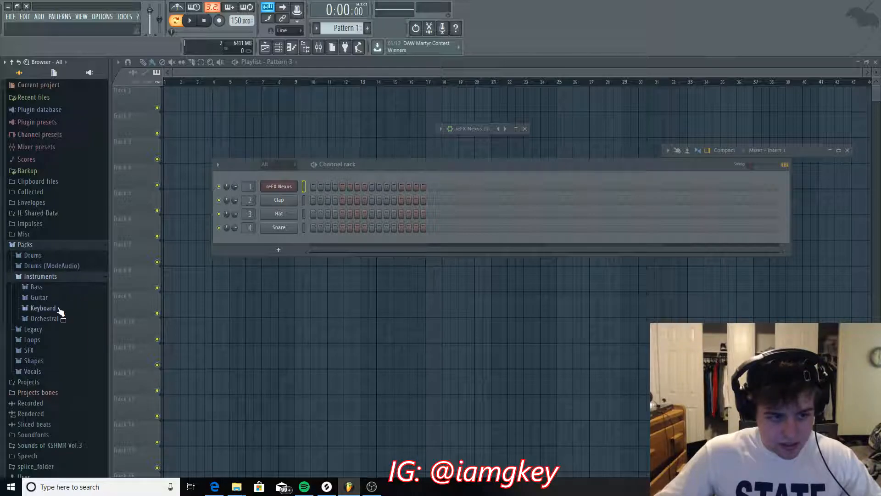
left_click(42, 278)
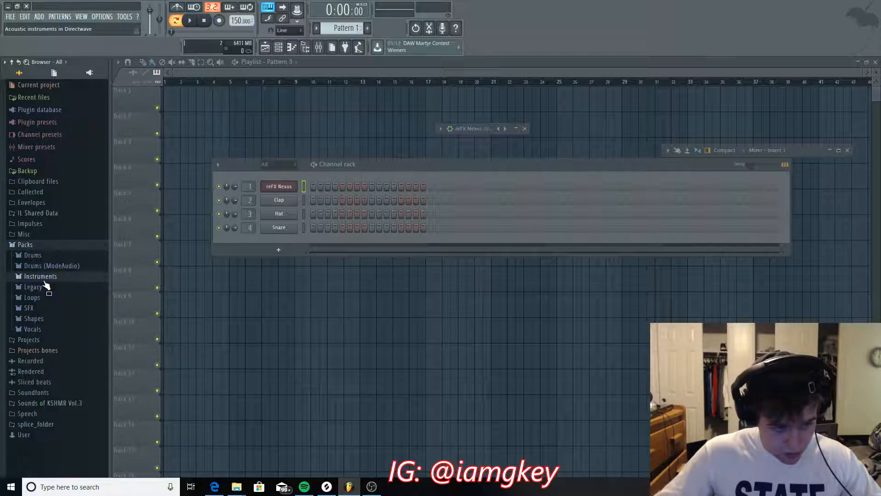
left_click(33, 288)
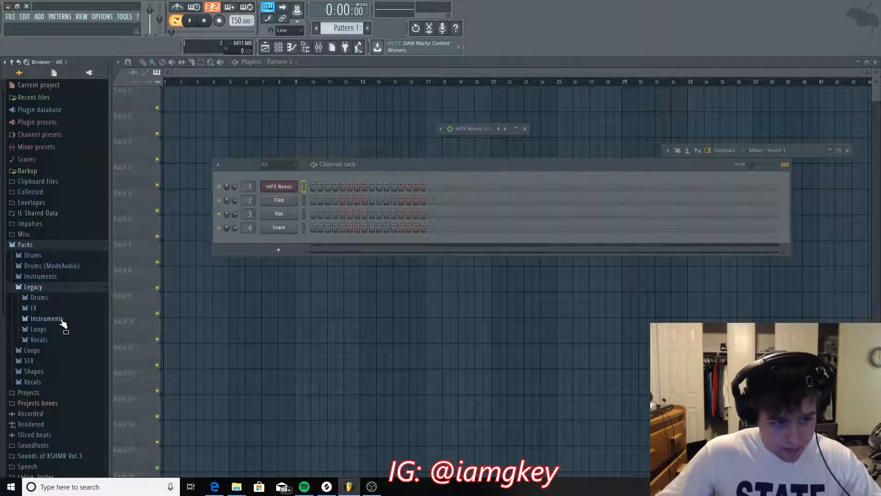
left_click(60, 319)
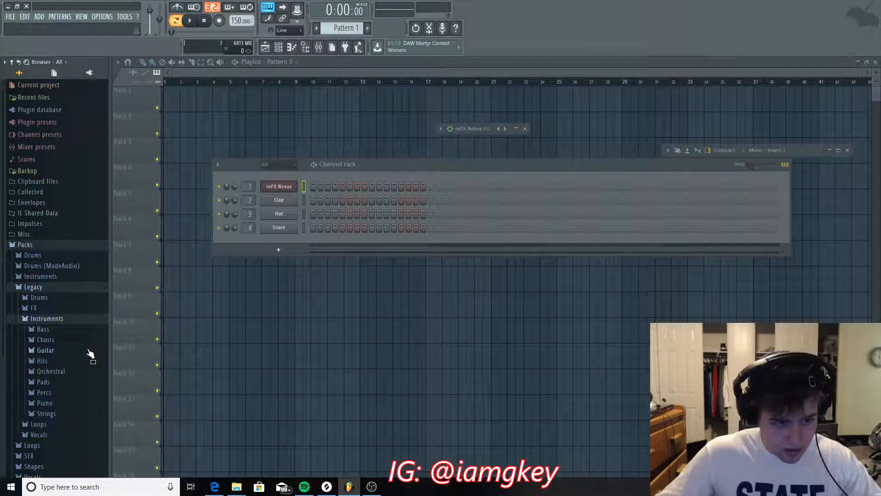
left_click(61, 319)
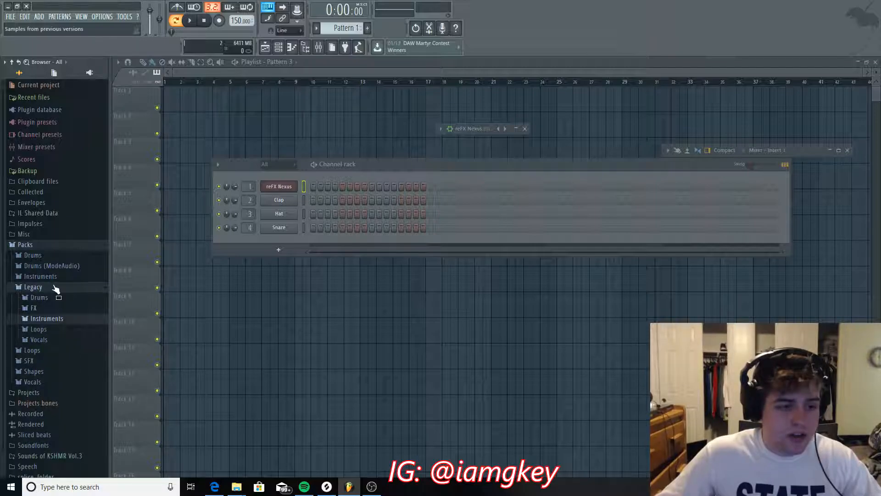
left_click(54, 287)
left_click(51, 246)
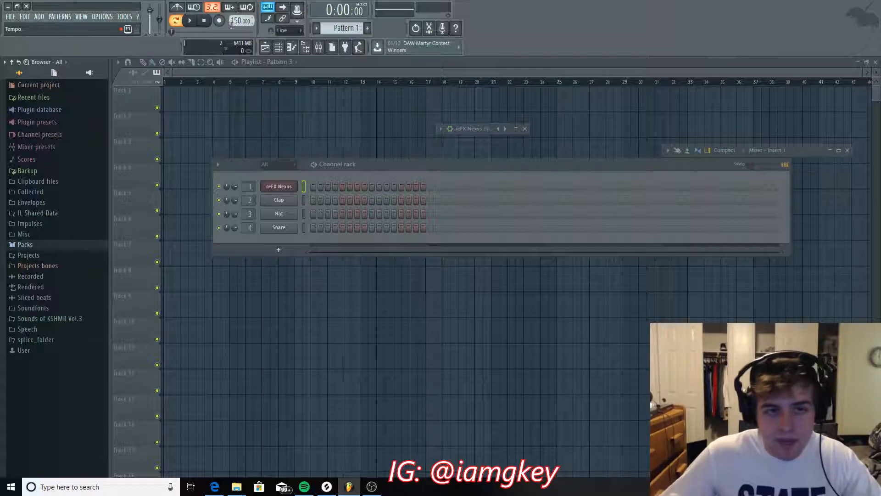
Close the minimized Nexus window, reposition the Channel rack, and open the reFX Nexus channel's piano roll maximized
left_click_drag(415, 164, 389, 138)
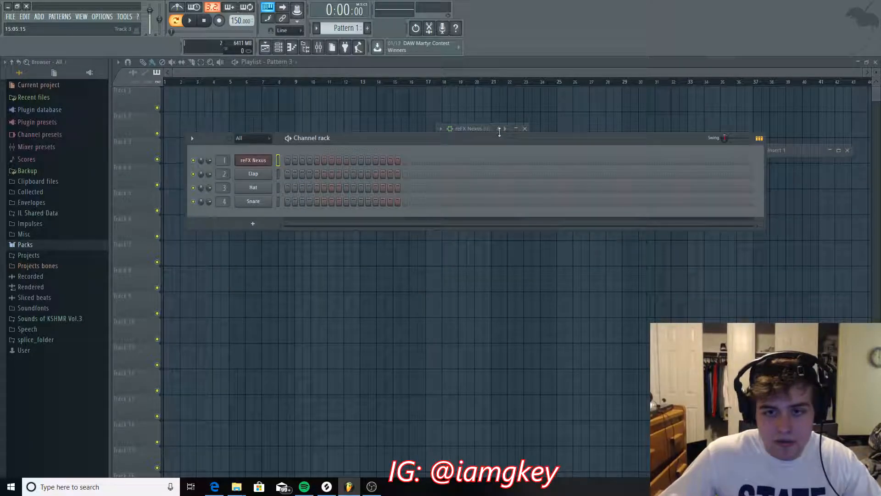
left_click(526, 129)
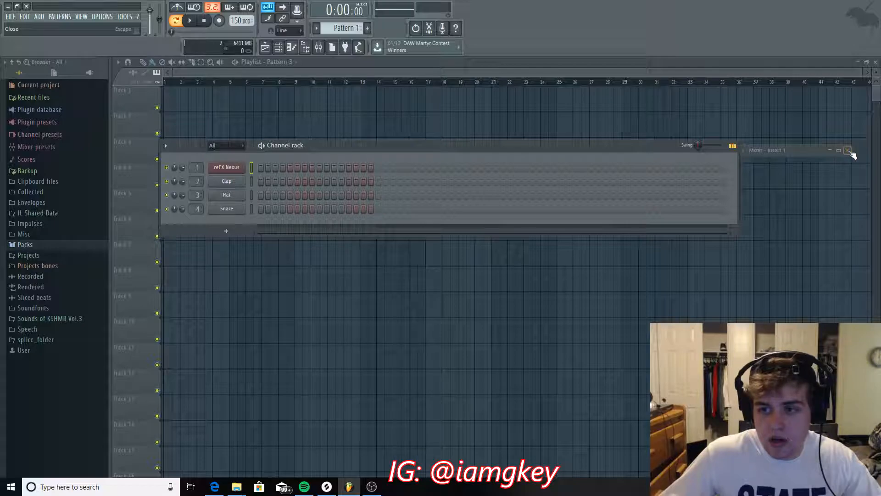
right_click(239, 168)
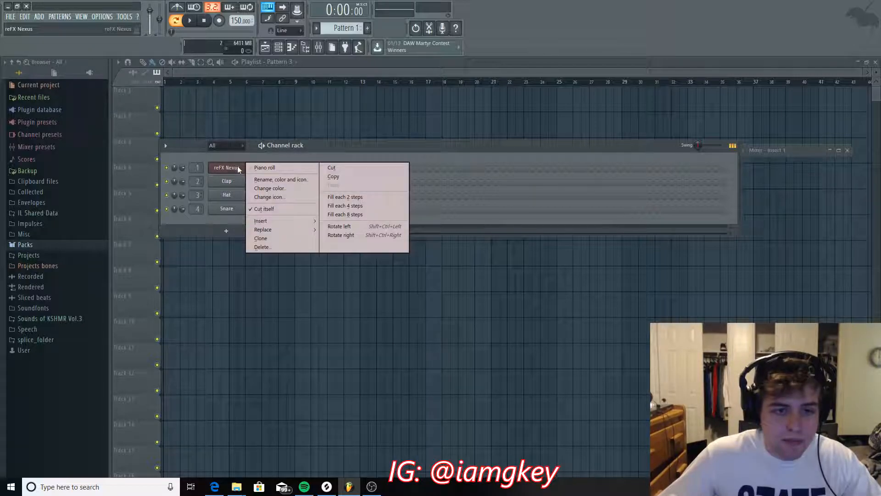
left_click(265, 168)
left_click_drag(669, 173, 144, 107)
left_click_drag(810, 96, 670, 99)
left_click(760, 100)
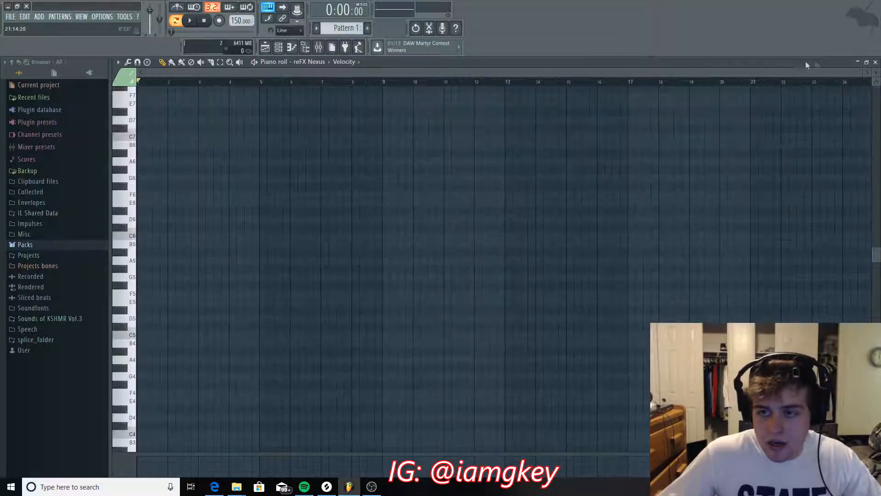
Place a C5 note at the very start of bar 1 in the Nexus piano roll
left_click_drag(861, 73, 839, 76)
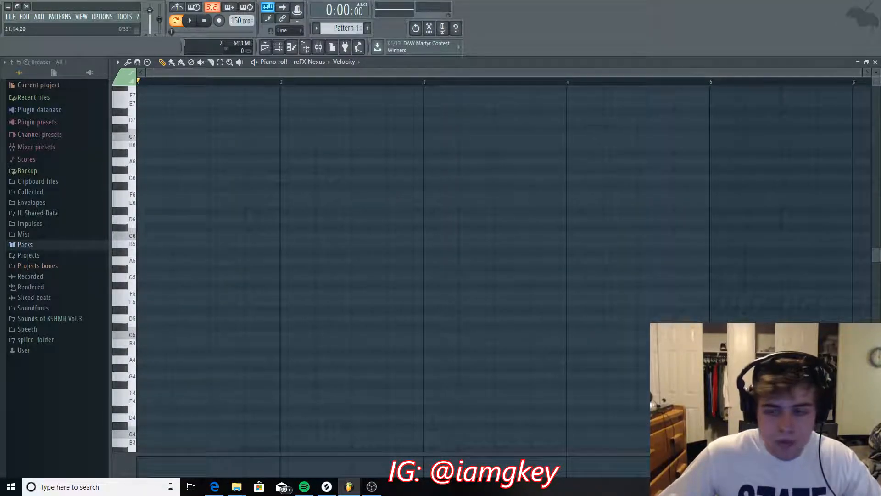
scroll(598, 196, "down", 2)
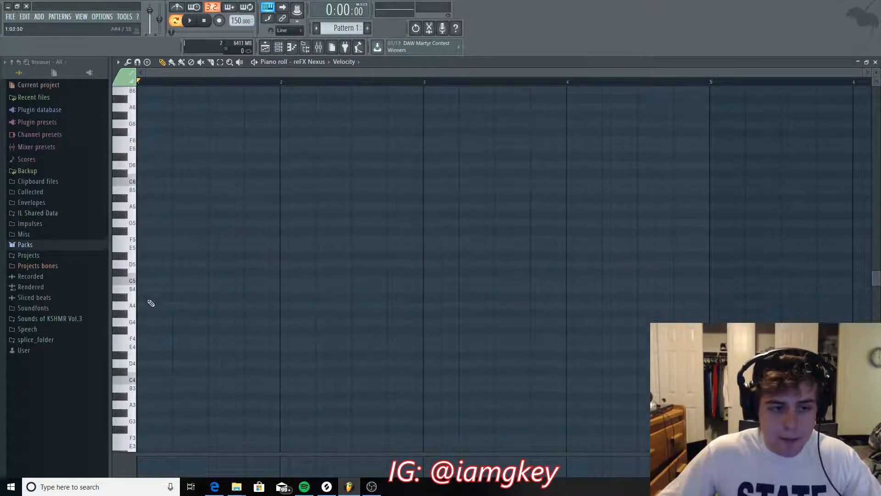
scroll(166, 310, "up", 2)
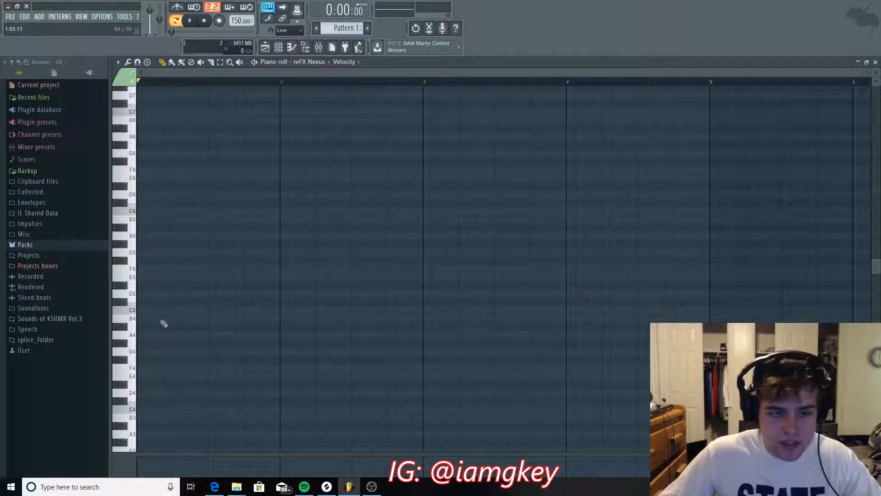
left_click(142, 314)
Lower the mixer's Master track volume to about 67% and restore the windows to their smaller size
left_click(321, 49)
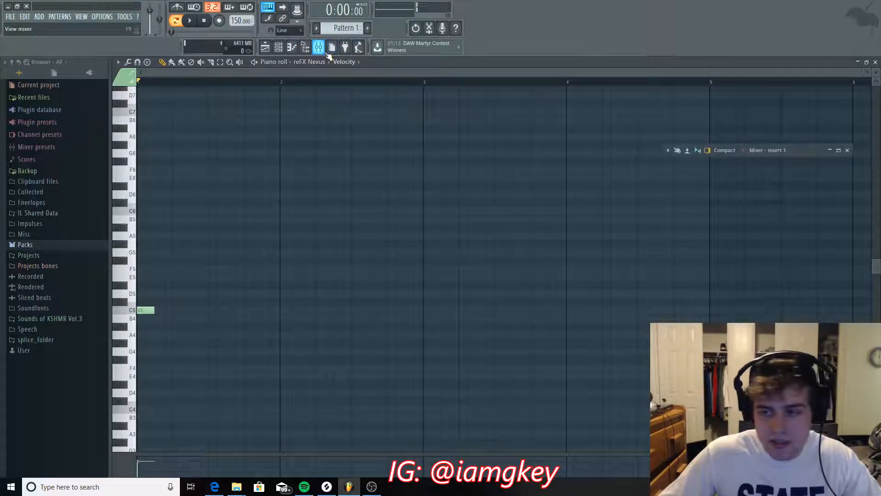
double_click(806, 150)
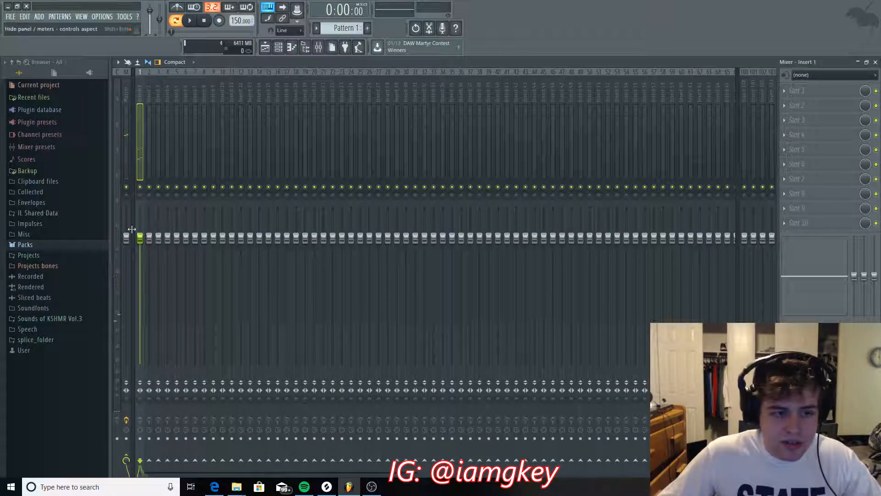
left_click(126, 167)
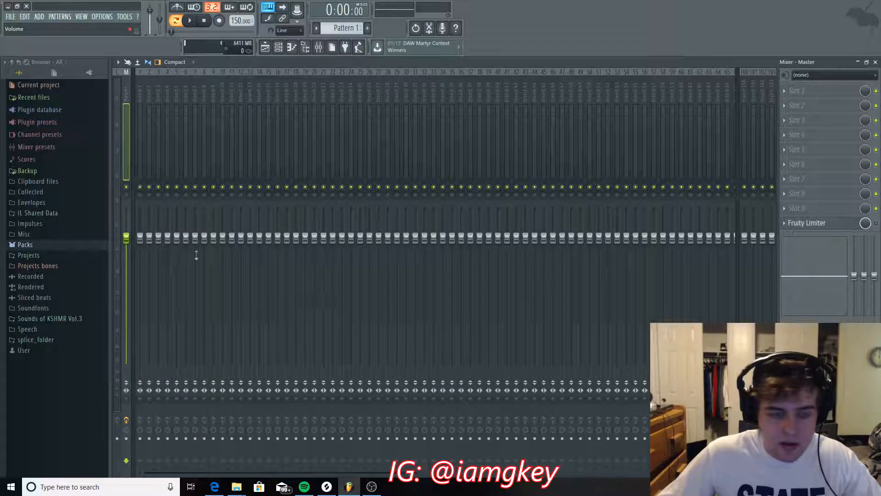
left_click_drag(126, 238, 126, 278)
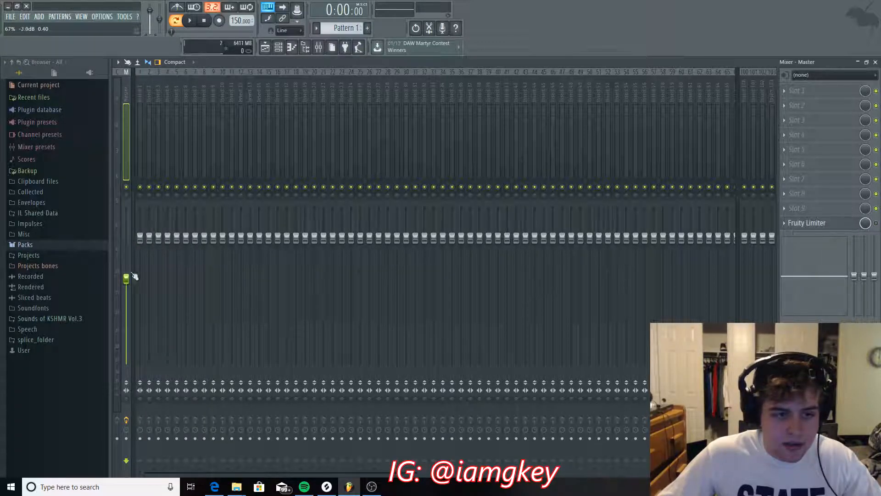
left_click(868, 62)
left_click(867, 62)
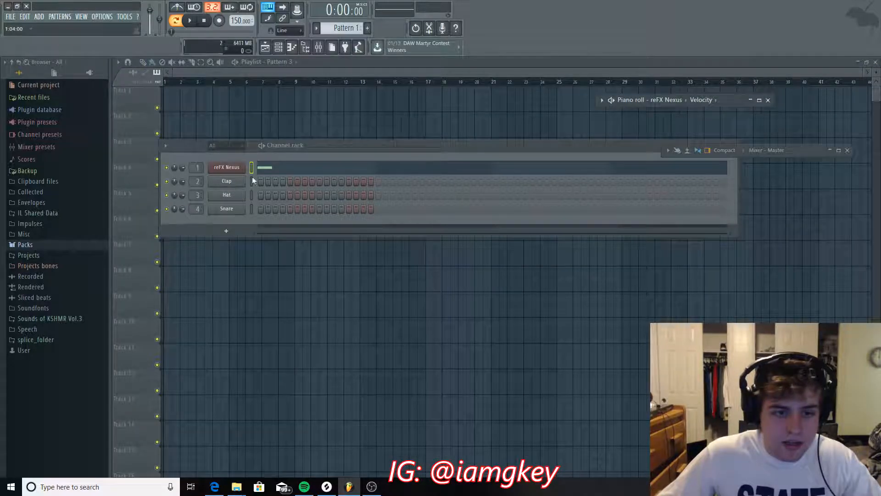
Load the PN Nexus Grandpiano preset from the Piano category in reFX Nexus and close the plugin window
left_click(226, 167)
left_click(687, 227)
left_click(684, 221)
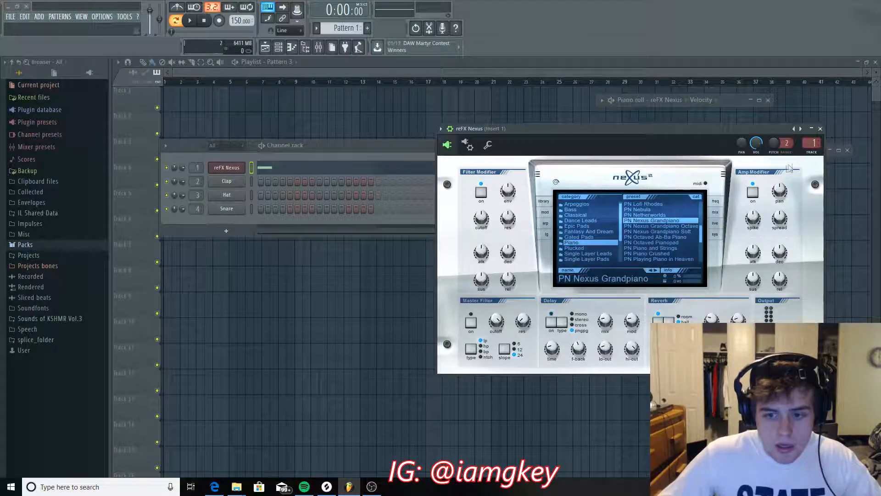
left_click(820, 128)
Reopen the reFX Nexus channel's piano roll and maximize it
right_click(235, 170)
left_click(265, 168)
right_click(236, 169)
left_click(265, 168)
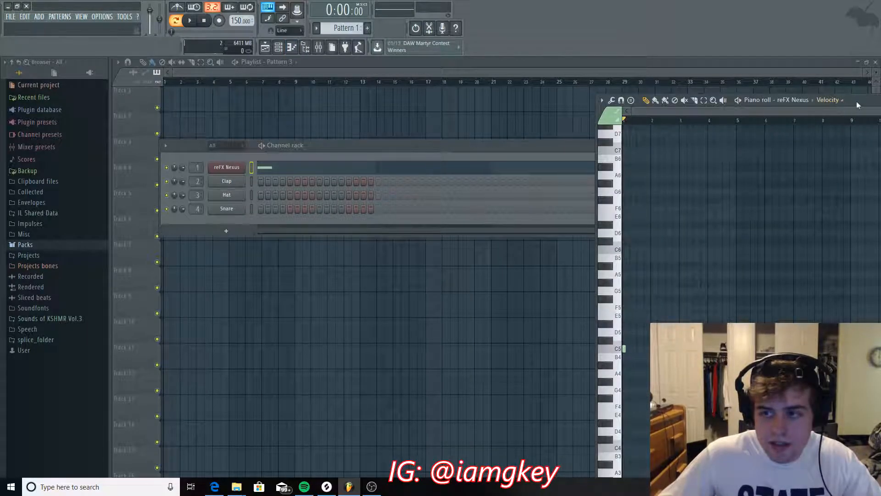
left_click_drag(739, 125, 680, 123)
left_click(797, 116)
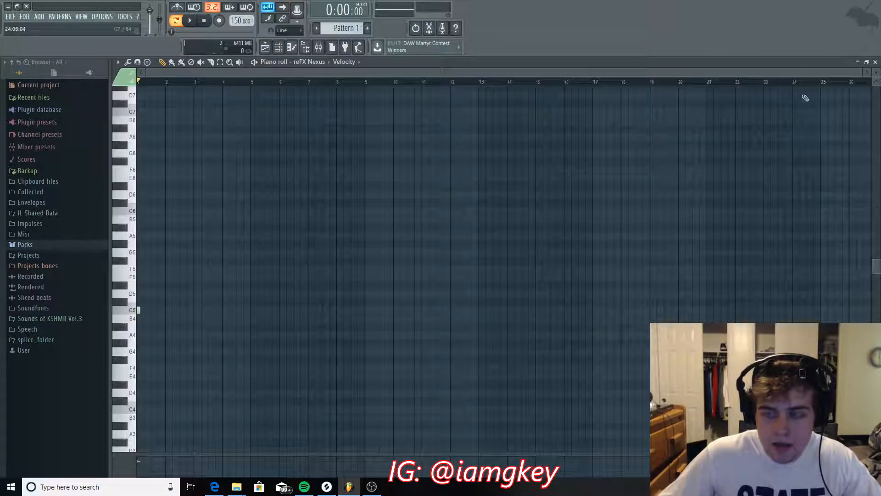
Add a D5 note and a B4 note directly after the opening C5, previewing the melody
left_click_drag(861, 73, 713, 78)
key("space")
key("space")
left_click(166, 294)
key("space")
left_click(210, 319)
left_click_drag(213, 318, 200, 316)
key("space")
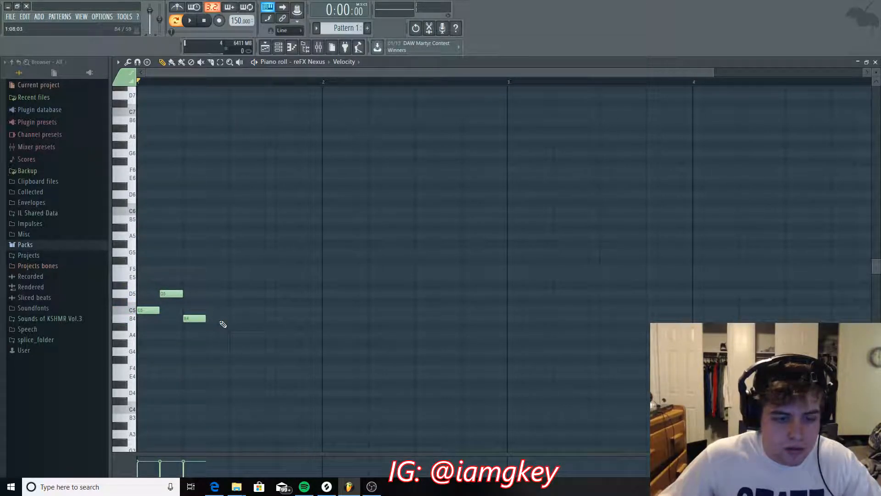
Extend the bar 1 melody with consecutive E5, B4, D5 and B4 notes, each two steps long, and preview it
left_click(212, 277)
key("space")
left_click(241, 318)
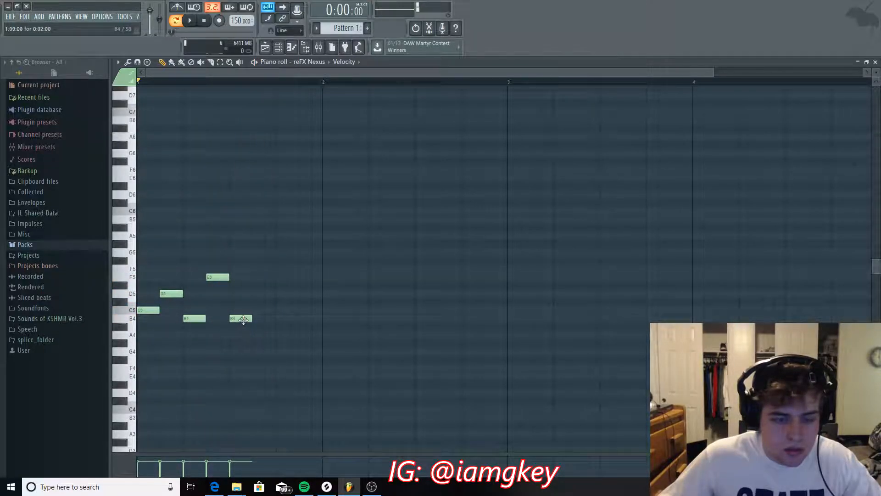
left_click(256, 335)
left_click_drag(264, 334, 265, 293)
key("space")
key("space")
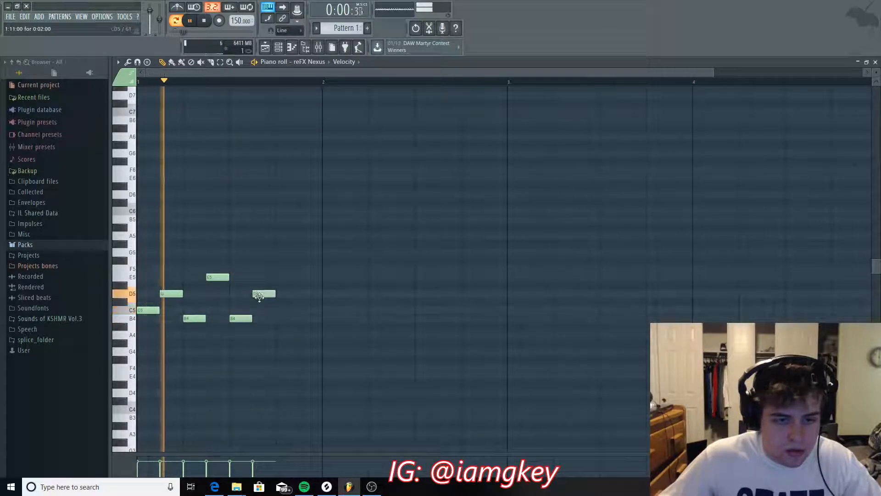
left_click(284, 319)
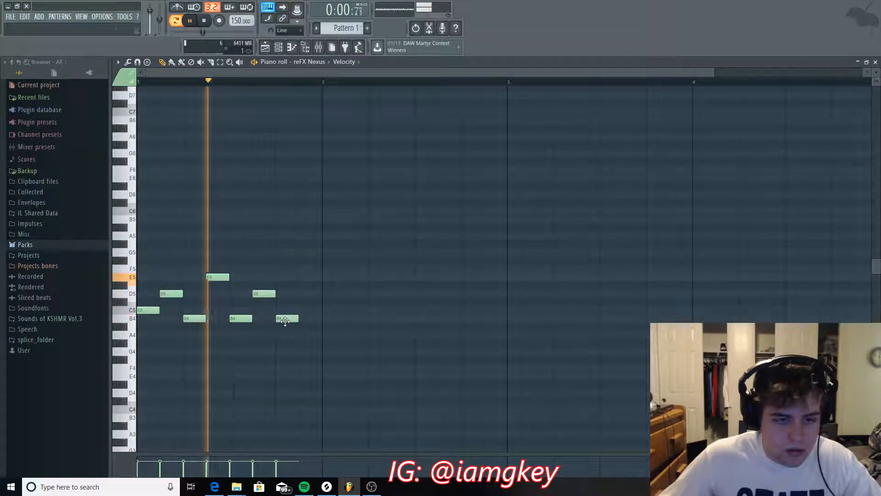
key("space")
Duplicate the seven-note melody of bar 1 to the start of bar 2 and deselect the notes
left_click_drag(357, 346, 72, 227)
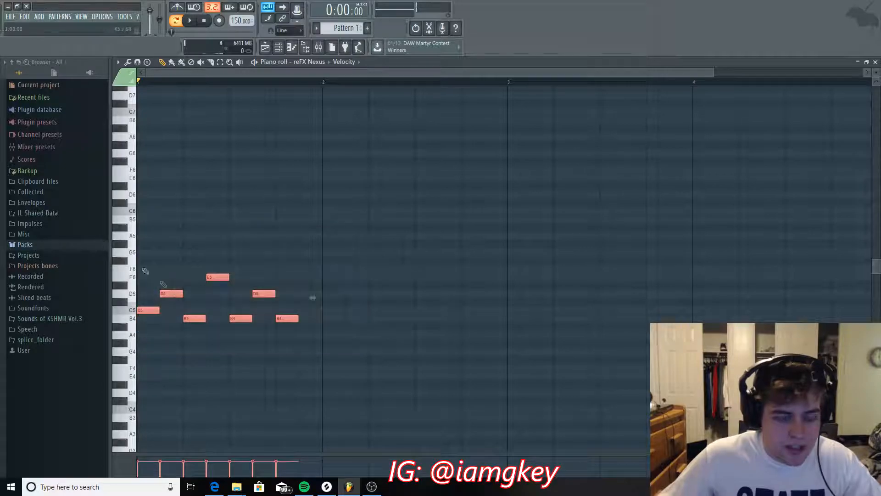
left_click_drag(151, 312, 334, 317)
left_click(344, 271)
right_click(345, 271)
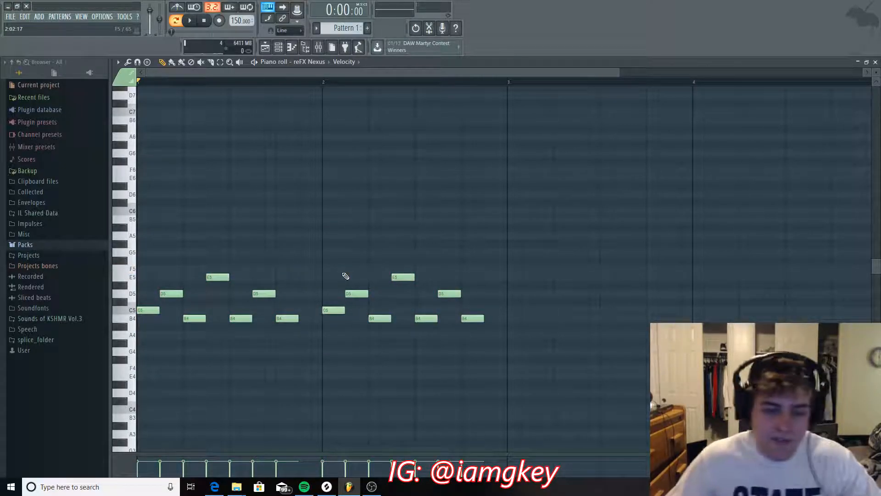
scroll(346, 276, "down", 2)
left_click_drag(739, 307, 158, 364)
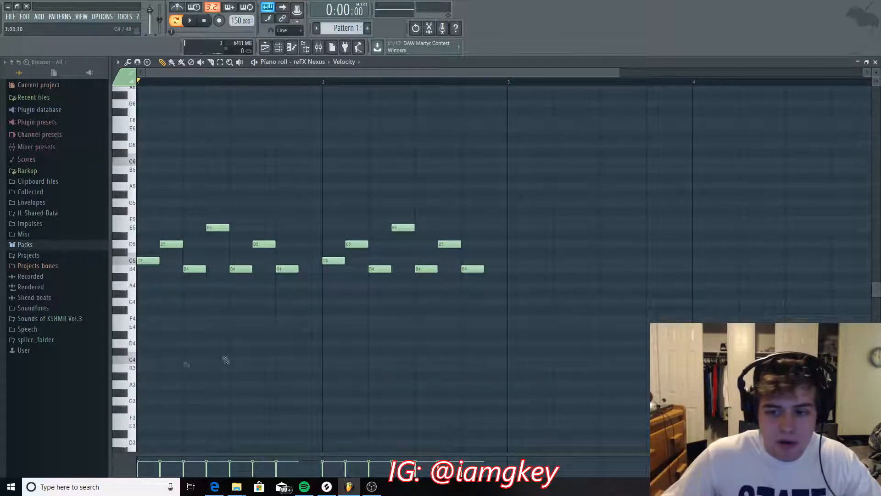
scroll(637, 286, "up", 2)
left_click_drag(659, 229, 519, 161)
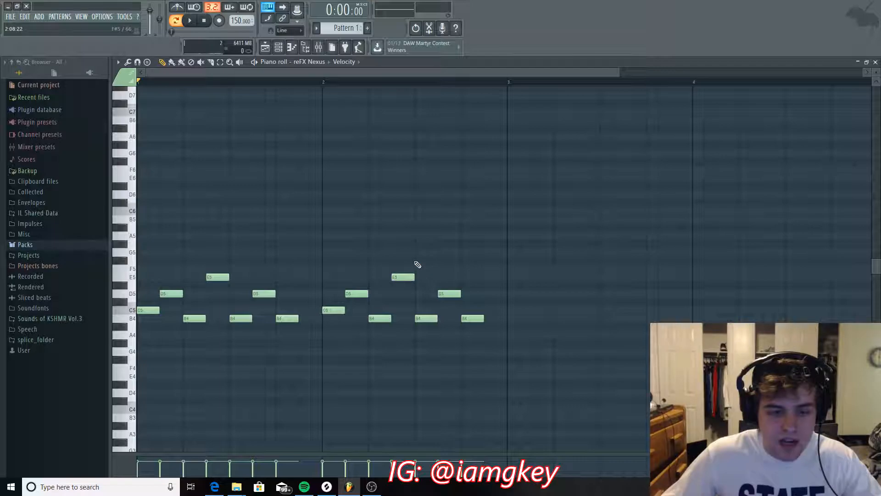
Duplicate the two-bar melody into bars 3 and 4 and play back the four-bar pattern
left_click_drag(625, 389, 143, 243)
mouse_move(139, 311)
left_mouse_down()
mouse_move(450, 325)
mouse_move(510, 303)
mouse_move(513, 320)
left_mouse_up()
left_click(502, 260)
key("space")
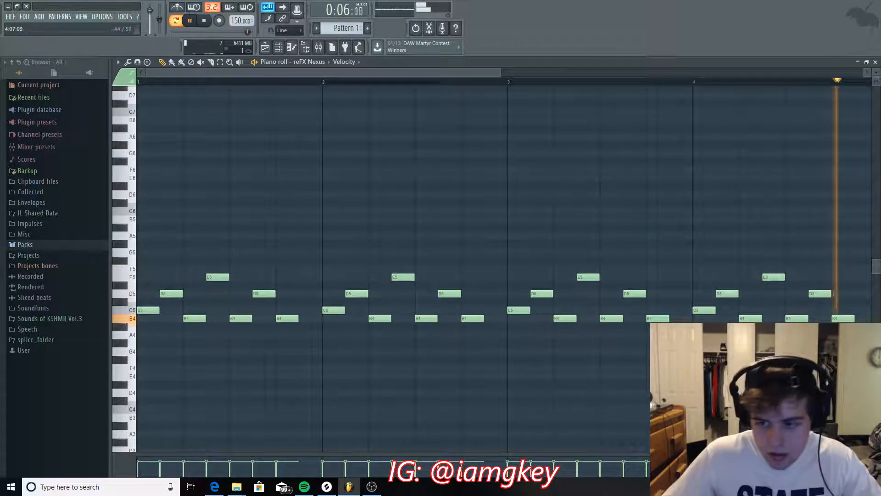
Stop playback, add a C6 note above the second melody note of bar 1 and preview it
key("space")
left_click_drag(501, 74, 634, 75)
scroll(321, 254, "down", 1)
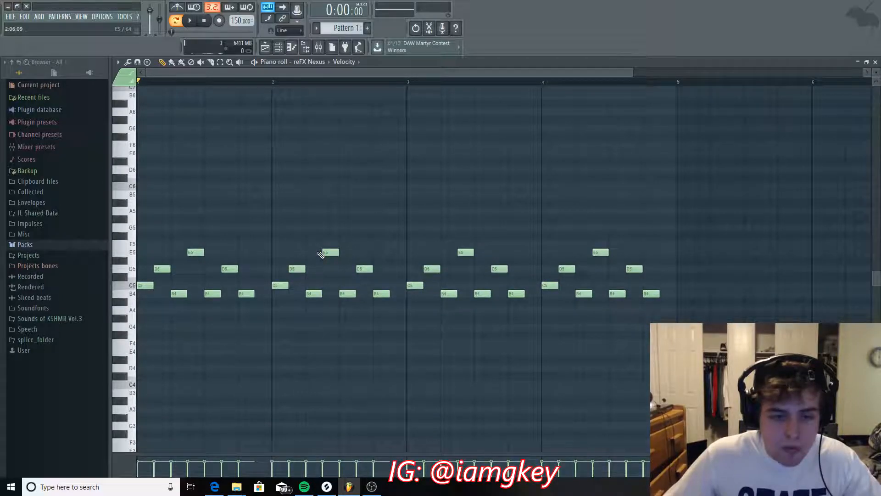
scroll(244, 267, "down", 1)
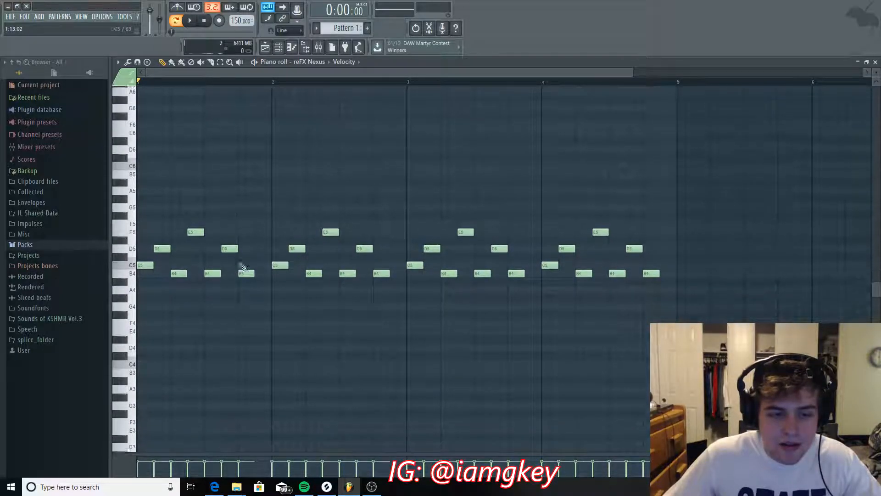
scroll(224, 276, "up", 1)
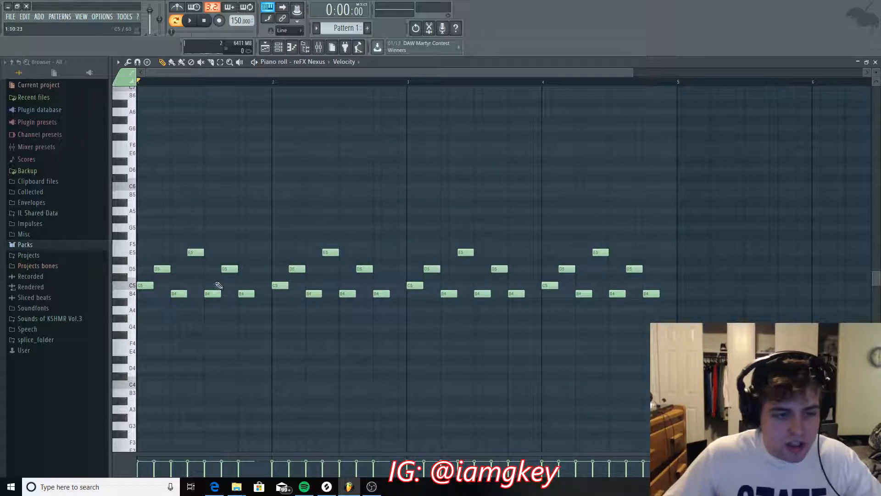
scroll(155, 352, "down", 1)
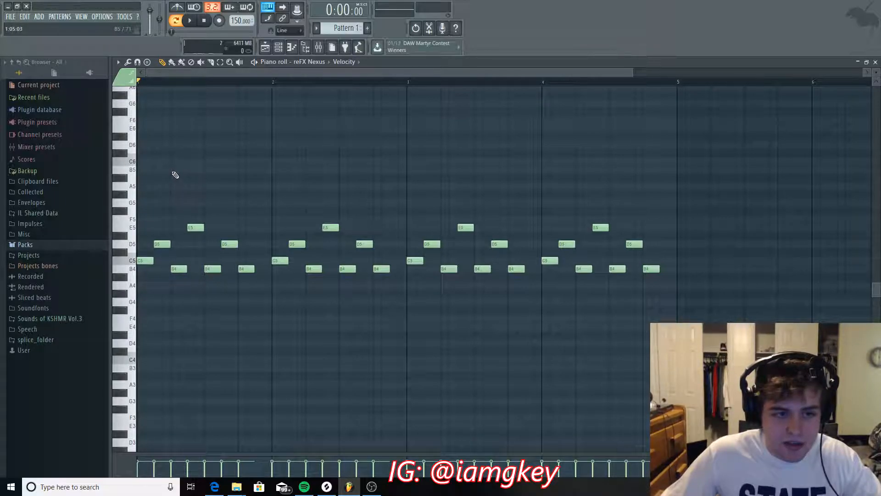
left_click(172, 162)
key("space")
key("space")
key("space")
key("space")
left_click_drag(172, 160, 157, 161)
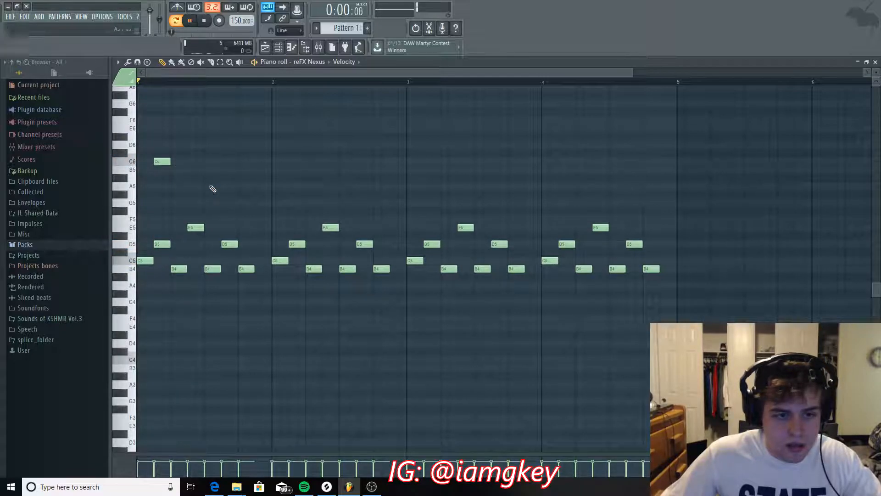
key("space")
Follow the C6 in bar 1 with upper A5, G5 and A5 notes over the fourth, sixth and eighth positions, previewing the line
left_click(200, 186)
left_click_drag(200, 186, 192, 186)
key("space")
left_click(228, 202)
key("space")
key("space")
left_click(258, 219)
key("space")
left_click_drag(262, 219, 264, 183)
key("space")
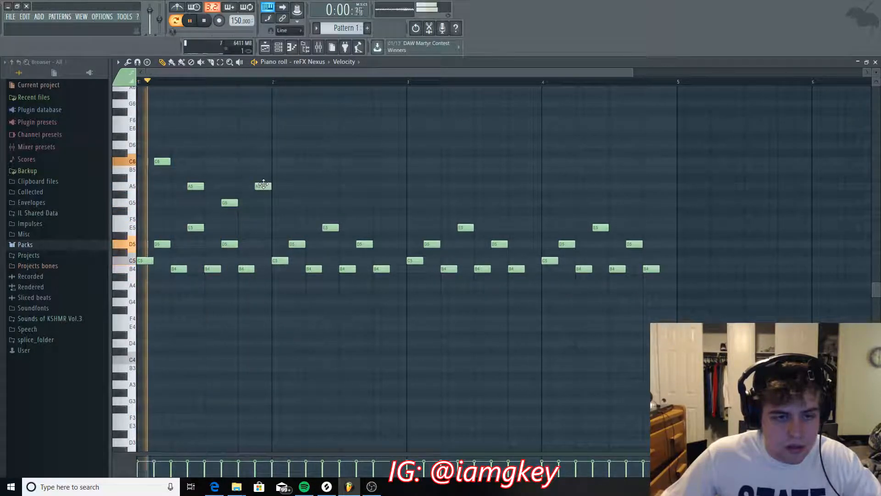
Change the three upper notes following the C6 in bar 1 to B5, A5 and D6, and preview them
key("space")
left_click_drag(200, 186, 198, 161)
left_click_drag(228, 205, 262, 145)
key("space")
key("space")
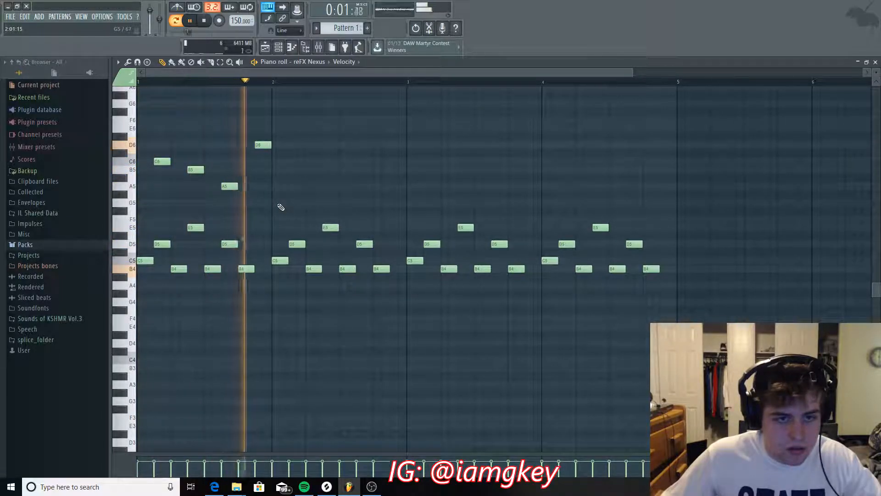
Lower the last upper note of bar 1 to E5 and preview the pattern
left_click_drag(264, 152, 268, 227)
key("space")
key("space")
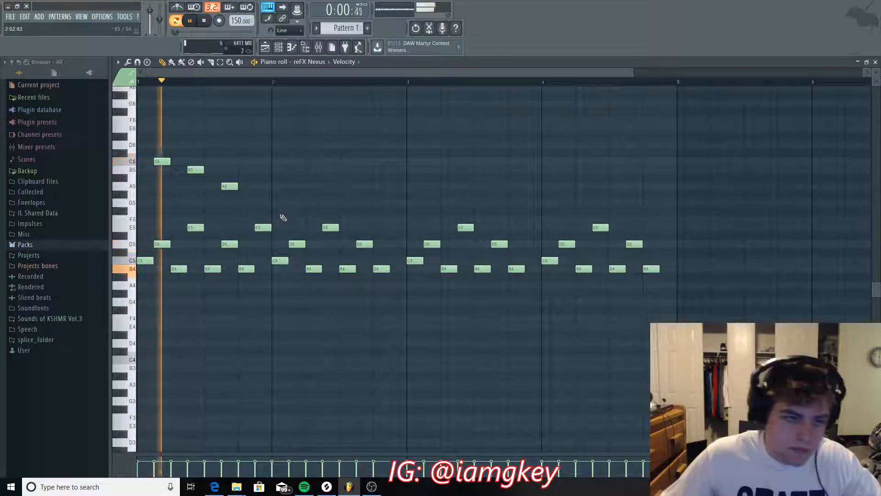
key("space")
Delete the added notes following the C6 in bar 1 and shift the C6 two steps later
right_click(265, 227)
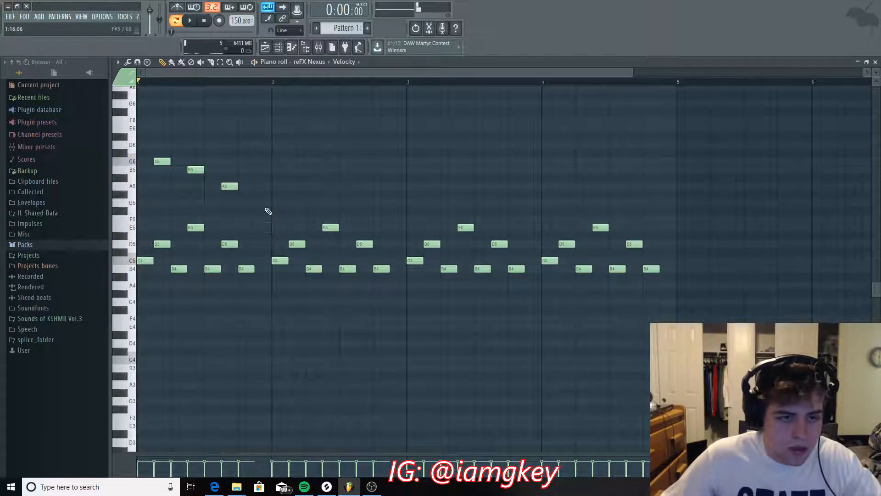
right_click(195, 169)
right_click(230, 185)
left_click_drag(159, 162, 177, 165)
left_click(261, 170)
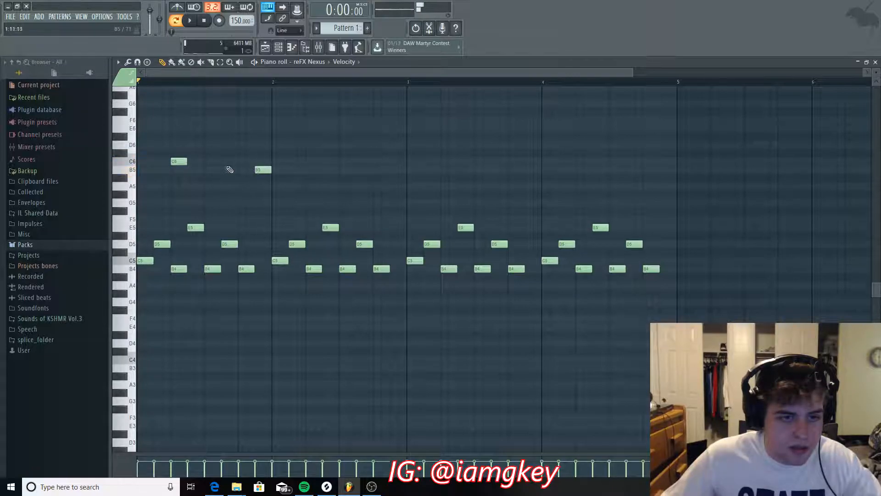
right_click(258, 170)
Start the upper line in bar 1 with E6 above the third melody note and D6 above the seventh
key("space")
left_click(216, 146)
key("space")
left_click_drag(215, 143, 174, 128)
key("space")
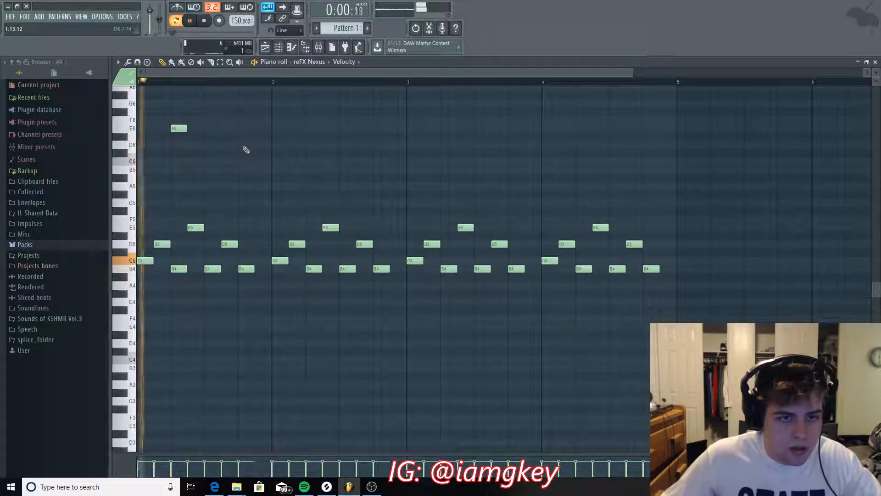
left_click(240, 146)
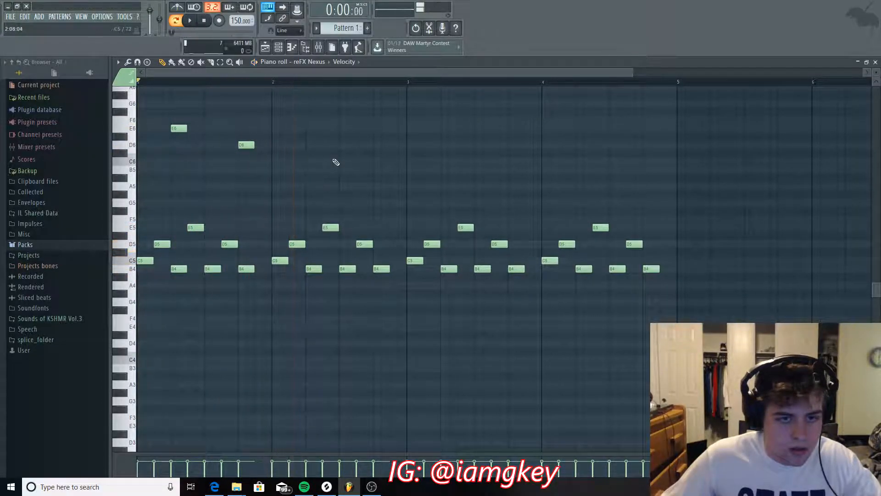
Continue the upper line in bar 2 with C6 above the third melody note and B5 above the seventh, previewing it
left_click(308, 129)
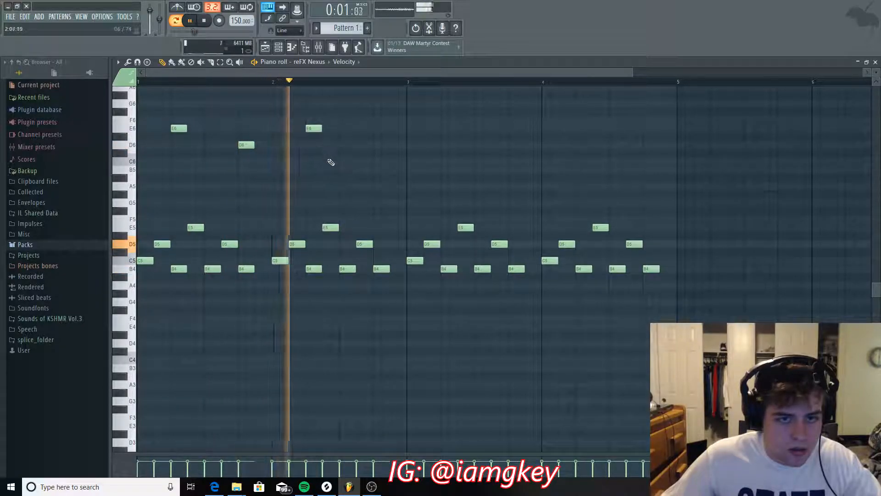
left_click_drag(314, 129, 315, 162)
left_click(385, 187)
left_click_drag(385, 187, 376, 171)
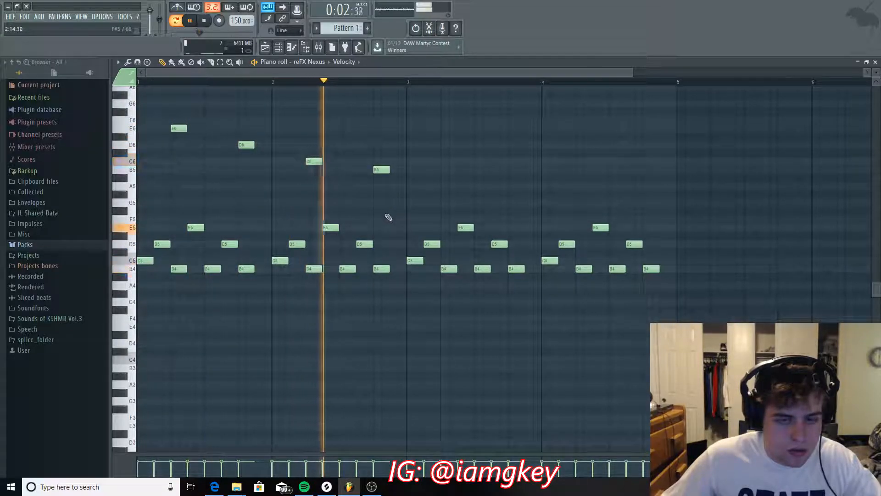
key("space")
Duplicate the four-note upper line into bars 3 and 4, aligned above the third and seventh melody notes
left_click_drag(438, 197, 156, 105)
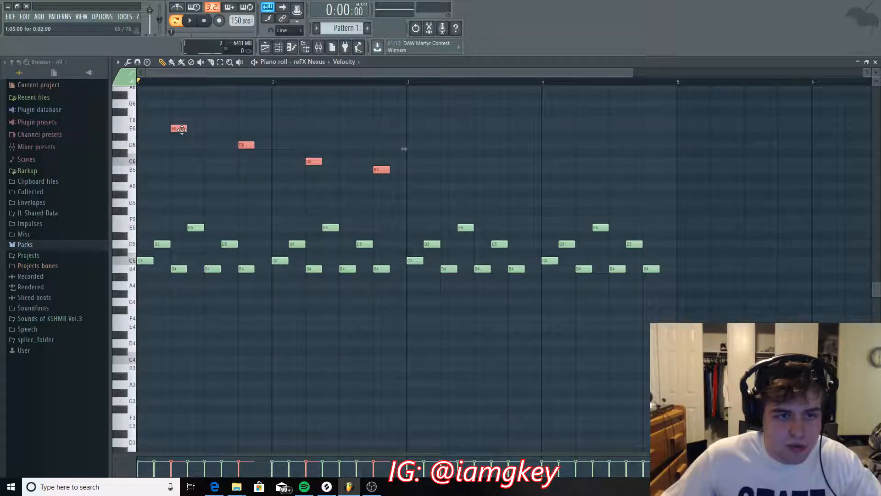
left_click_drag(182, 129, 463, 128)
left_click(425, 170)
key("space")
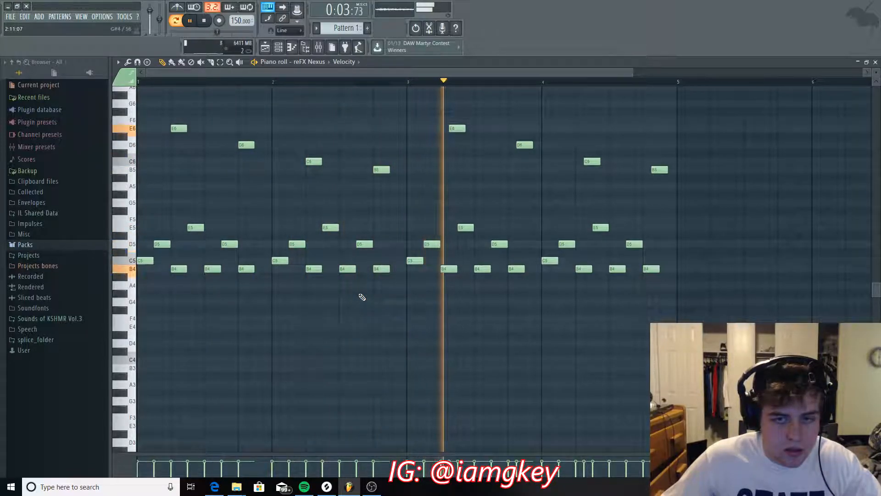
key("space")
left_click_drag(744, 198, 447, 128)
left_click(486, 120, "ctrl")
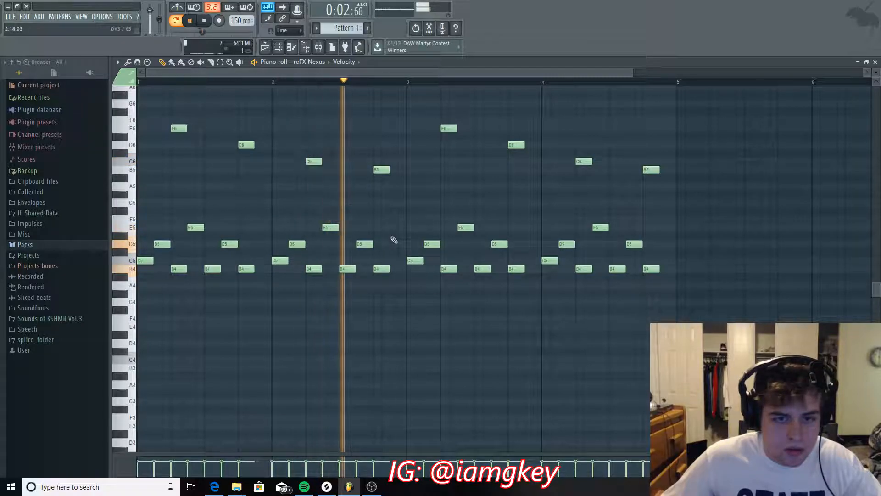
Add a two-step E5 note at the end of each of the four bars and play back the pattern
key("space")
key("space")
left_click(261, 227)
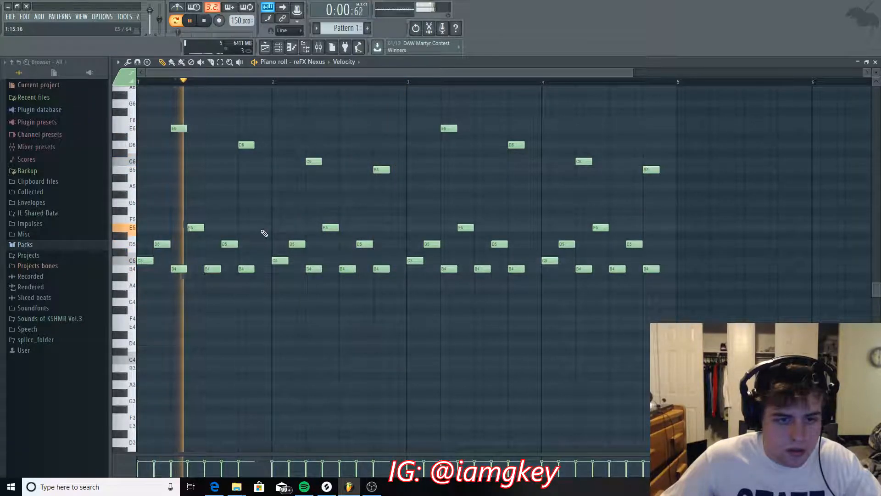
key("space")
key("space")
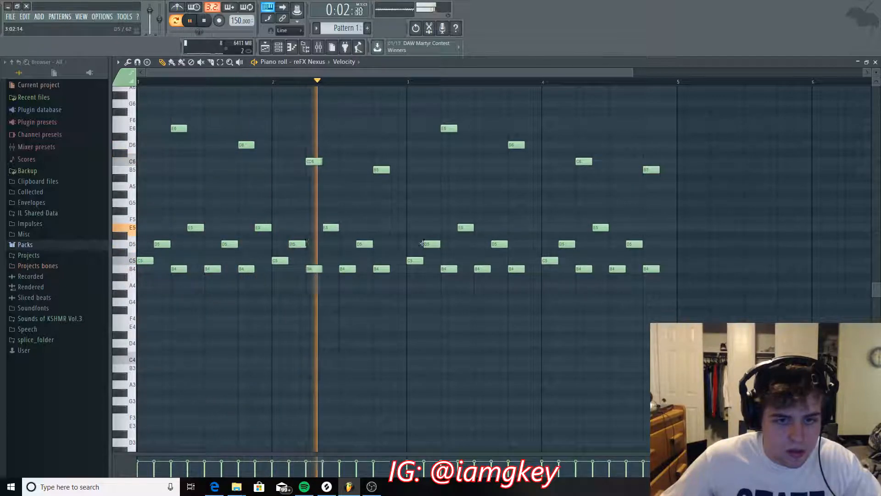
left_click(396, 227)
left_click(531, 228)
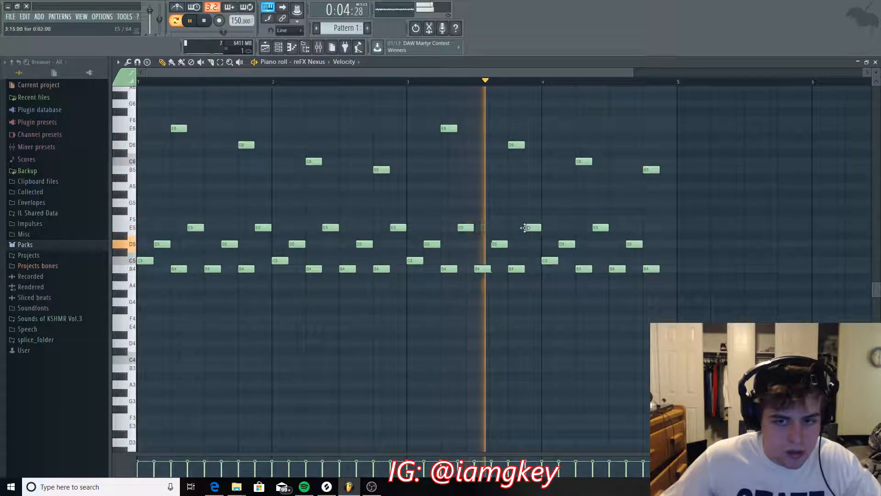
left_click(665, 227)
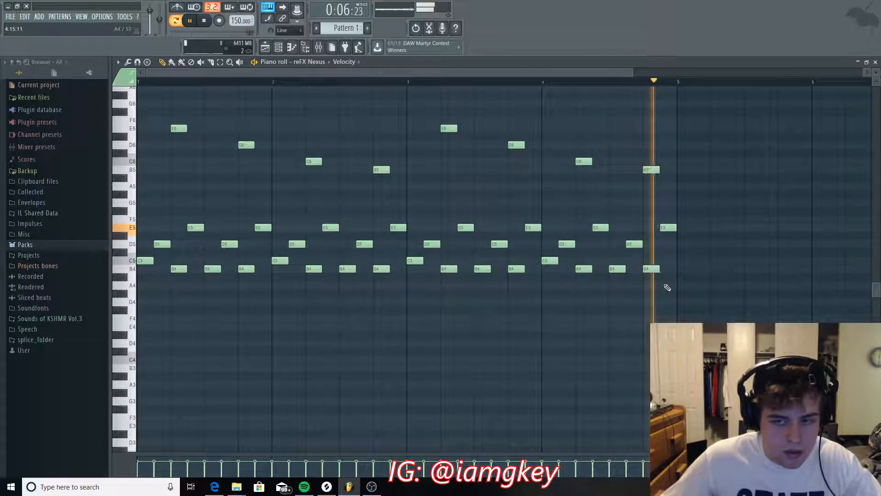
key("space")
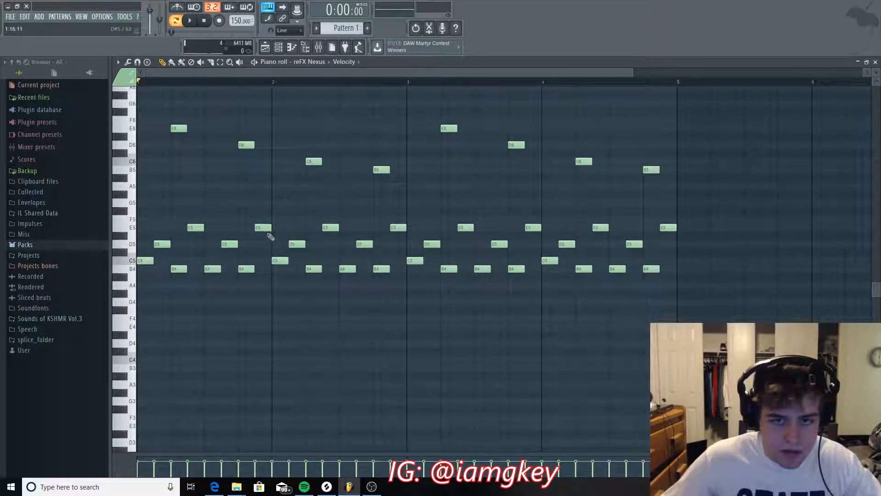
scroll(266, 241, "up", 3)
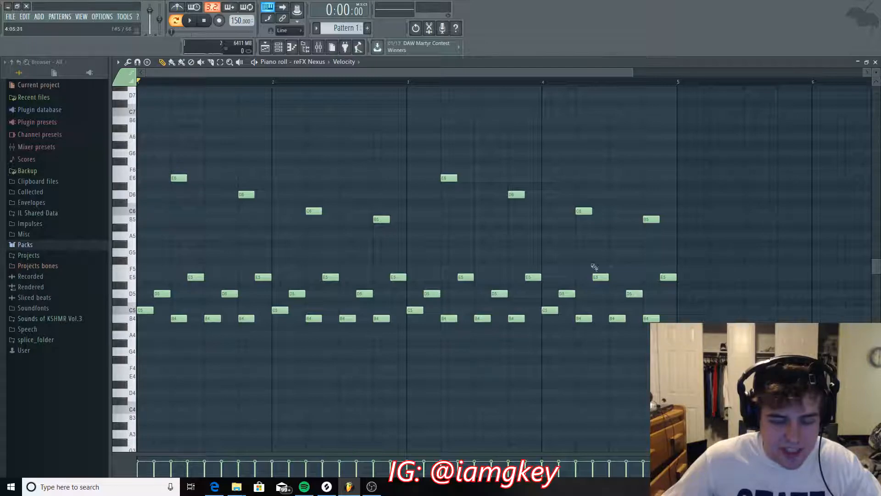
scroll(410, 269, "down", 2)
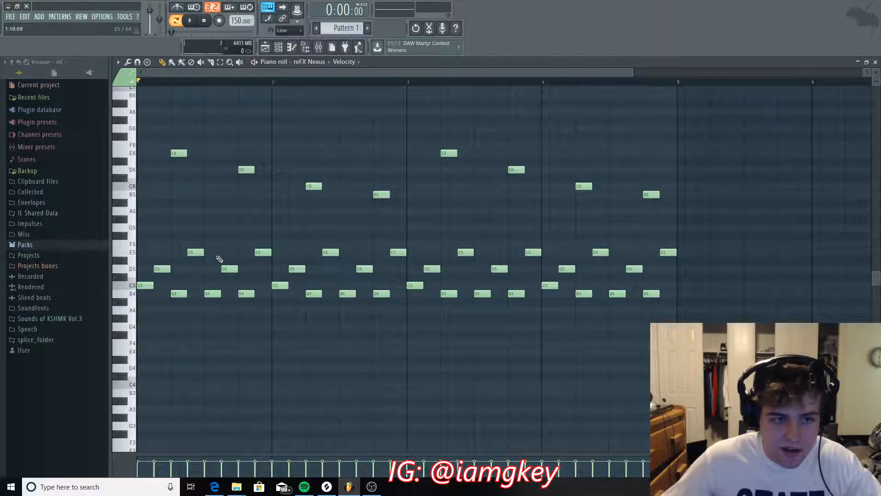
scroll(188, 236, "up", 2)
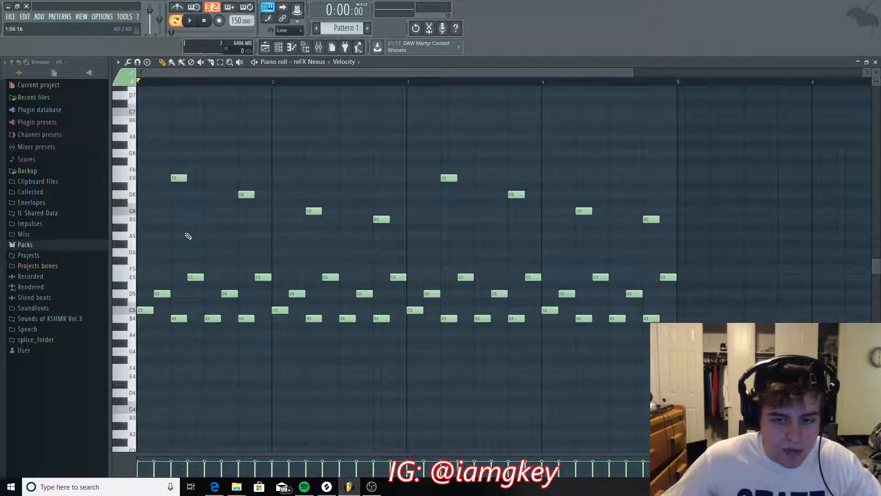
scroll(188, 235, "down", 2)
scroll(197, 241, "down", 2)
scroll(199, 317, "down", 2)
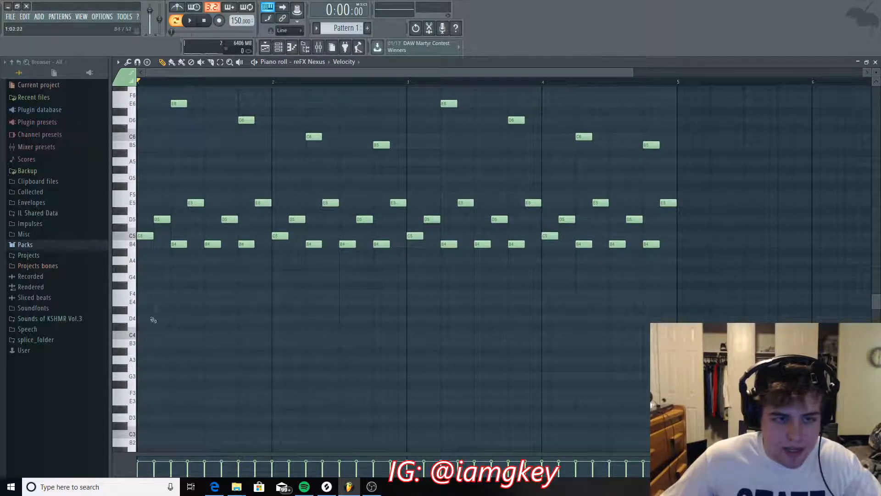
mouse_move(685, 180)
left_mouse_down()
mouse_move(521, 134)
mouse_move(158, 83)
mouse_move(161, 110)
mouse_move(699, 178)
left_mouse_up()
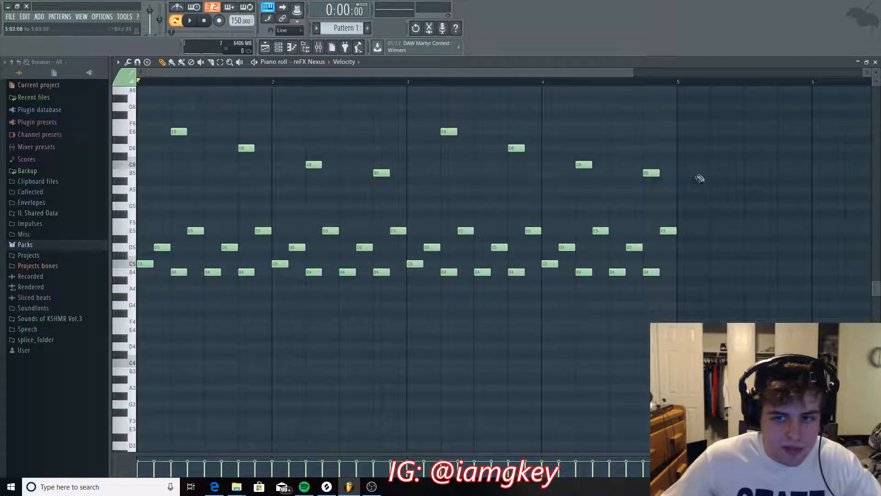
scroll(282, 291, "down", 2)
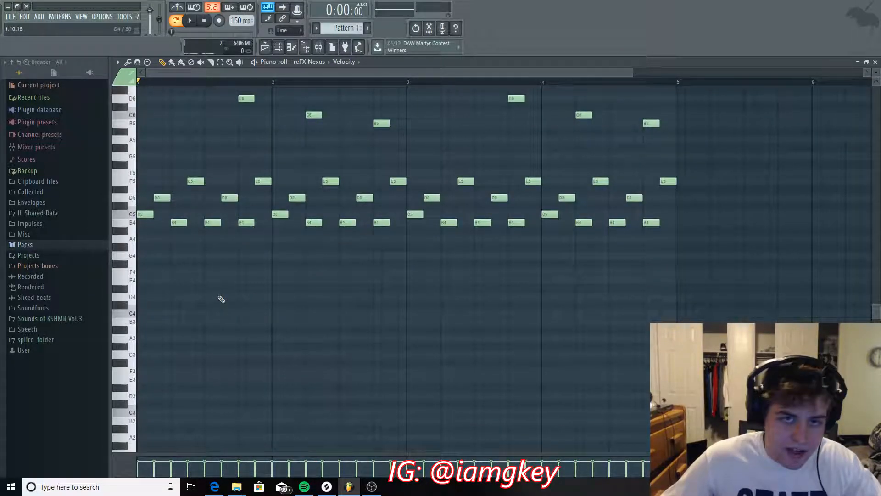
scroll(204, 296, "up", 1)
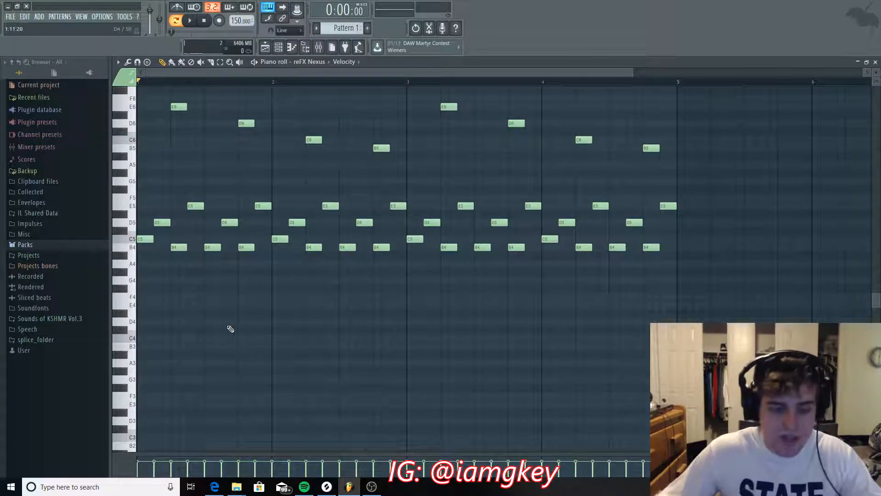
scroll(152, 321, "down", 1)
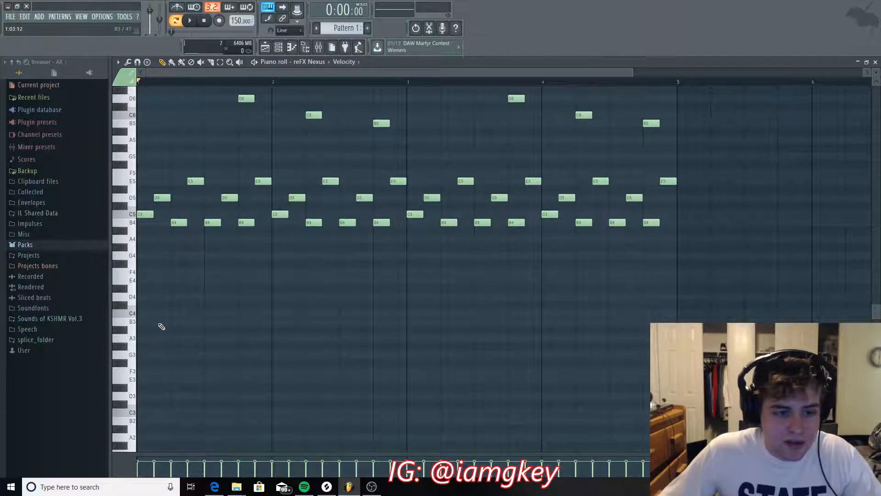
Add bass notes C4 and A3 in bar 1, each eight steps long, and preview them
left_click_drag(146, 324, 204, 314)
key("space")
left_click(209, 339)
key("space")
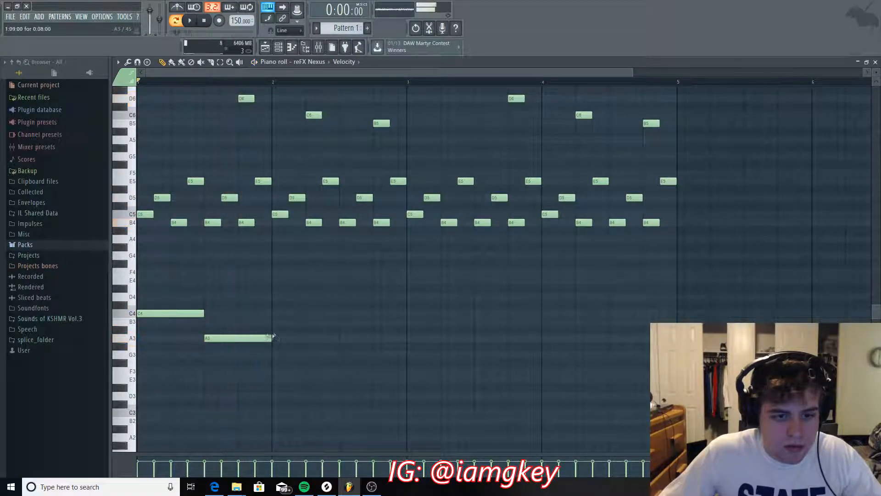
key("space")
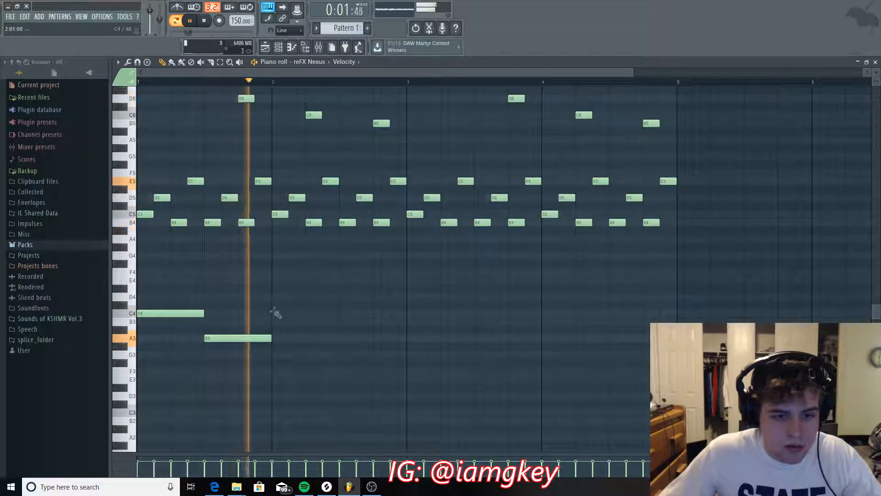
Add bass notes B3 and G3 in bar 2, each eight steps long
left_click(275, 313)
left_click_drag(303, 314, 302, 323)
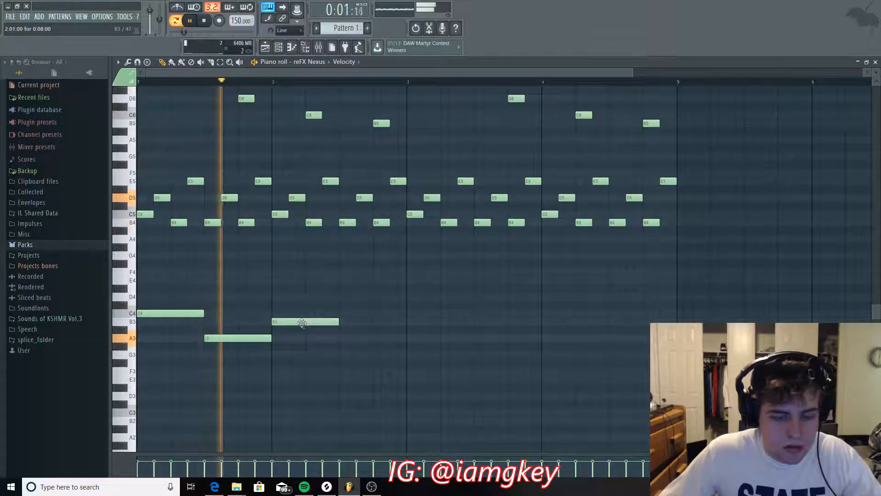
left_click(362, 355)
key("space")
Duplicate the four-note bass line into bars 3 and 4 during playback and deselect the notes
key("space")
left_click_drag(469, 382, 437, 321)
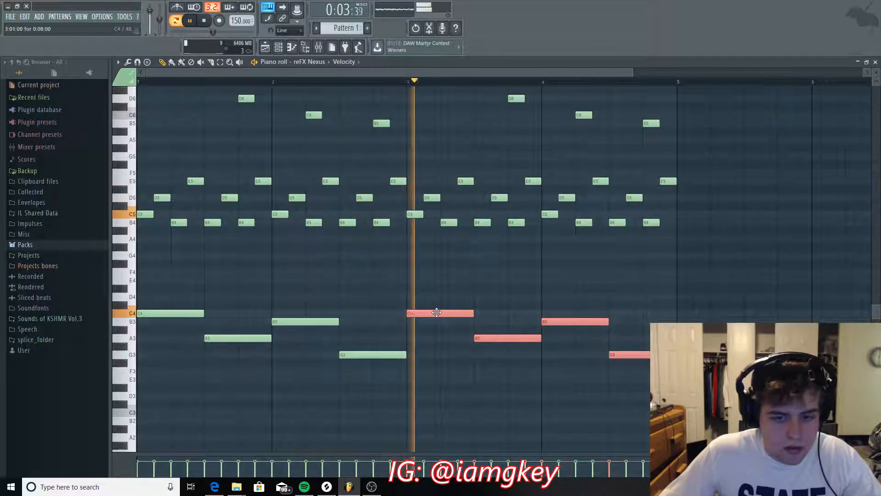
left_click(541, 382)
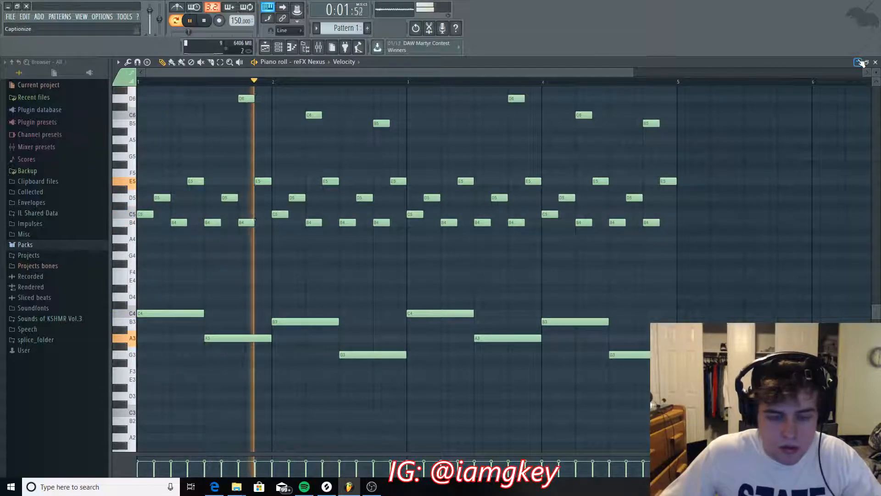
Stop playback, search the browser for omnisphere and load Omnisphere in place of reFX Nexus on channel 1
scroll(734, 225, "up", 2)
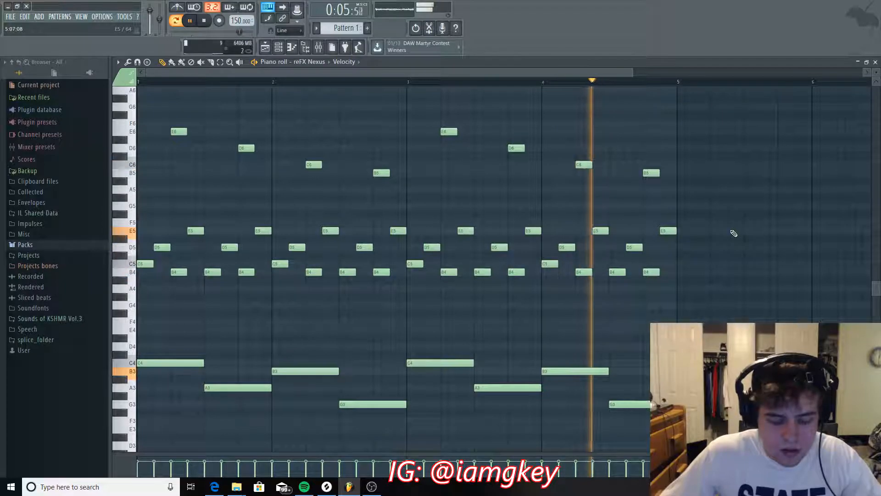
key("space")
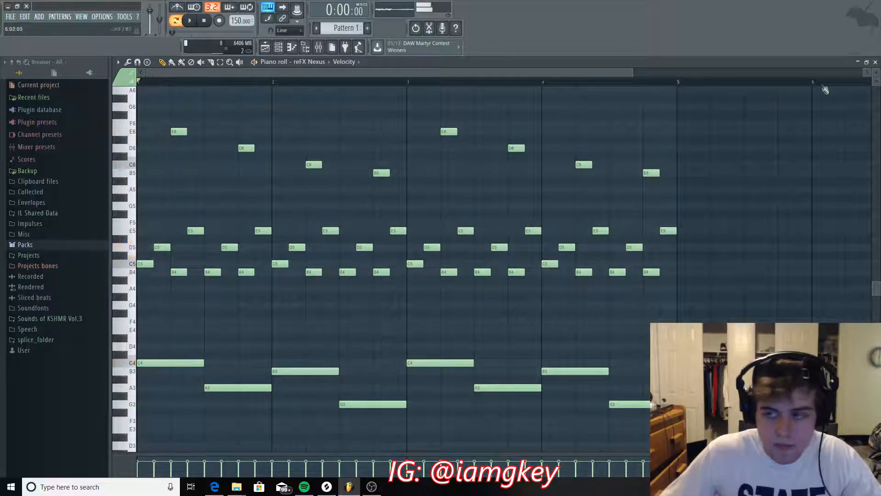
left_click(858, 62)
left_click(26, 64)
type("omni")
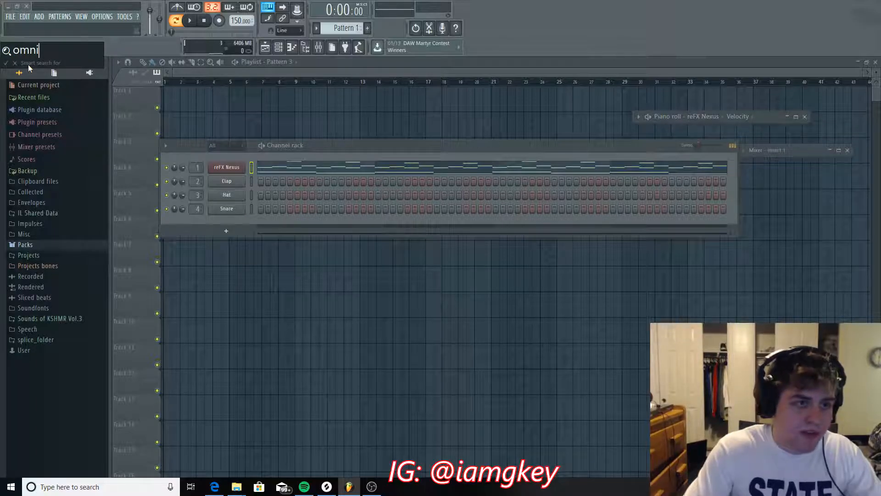
type("sphere")
key("Return")
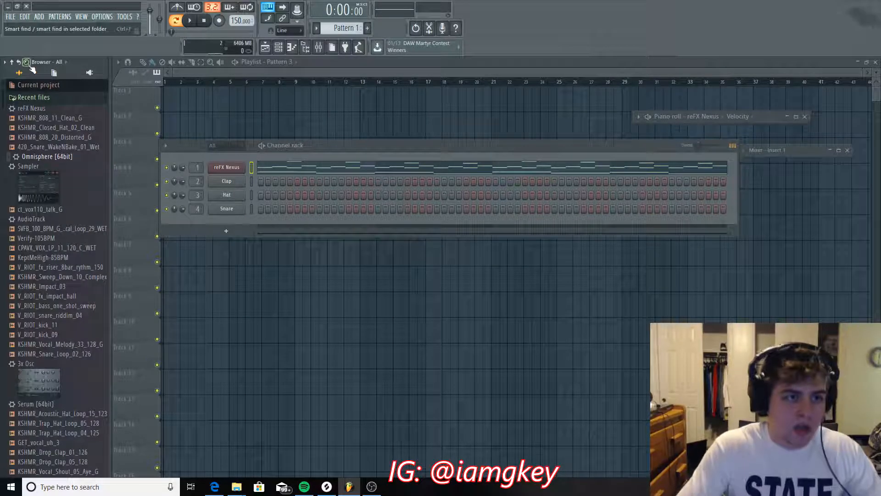
left_click_drag(60, 160, 228, 167)
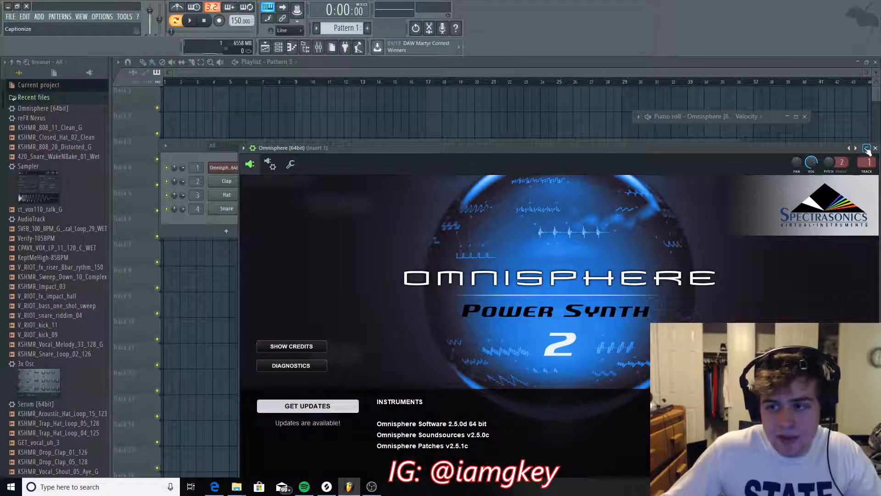
left_click(867, 149)
Load reFX Nexus back onto channel 1 and choose the PN Nexus Grandpiano preset from its Piano category
left_click_drag(43, 131, 212, 166)
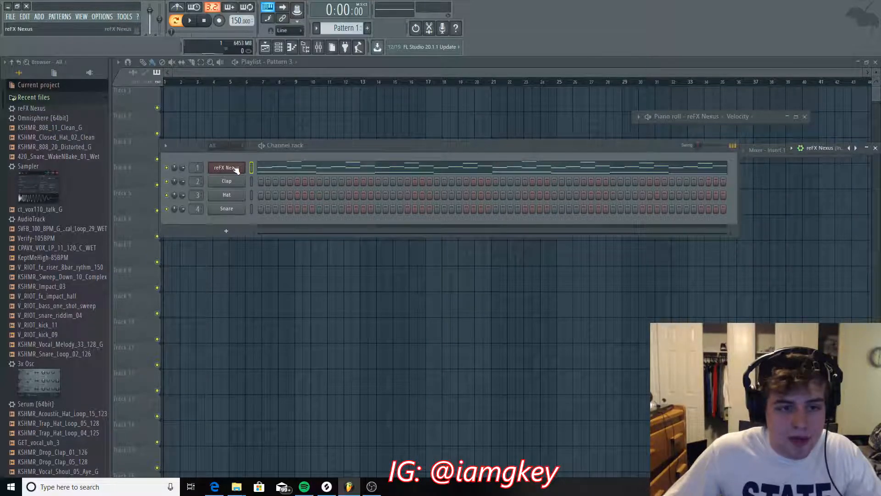
left_click(828, 148)
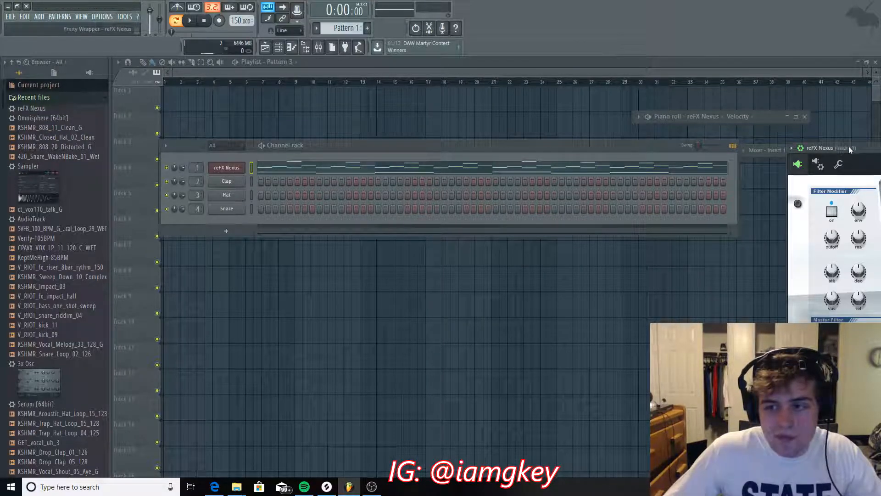
left_click_drag(829, 148, 386, 131)
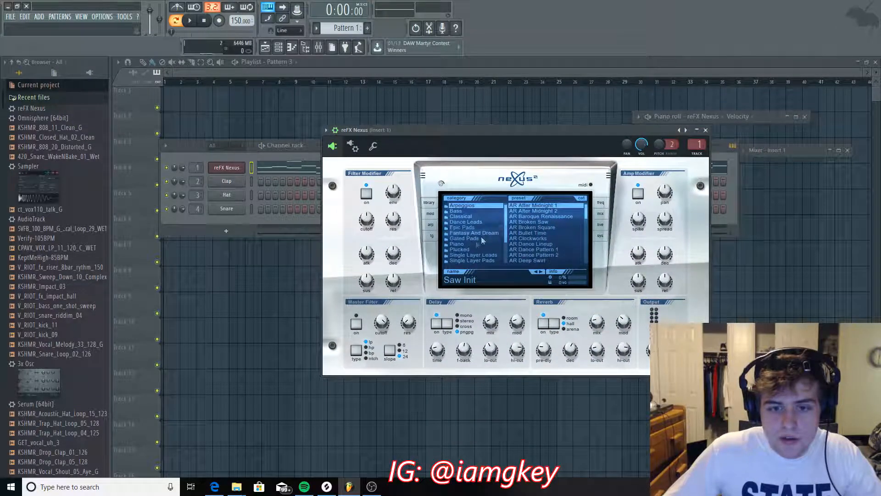
left_click(460, 244)
left_click_drag(586, 216, 588, 234)
left_click(559, 243)
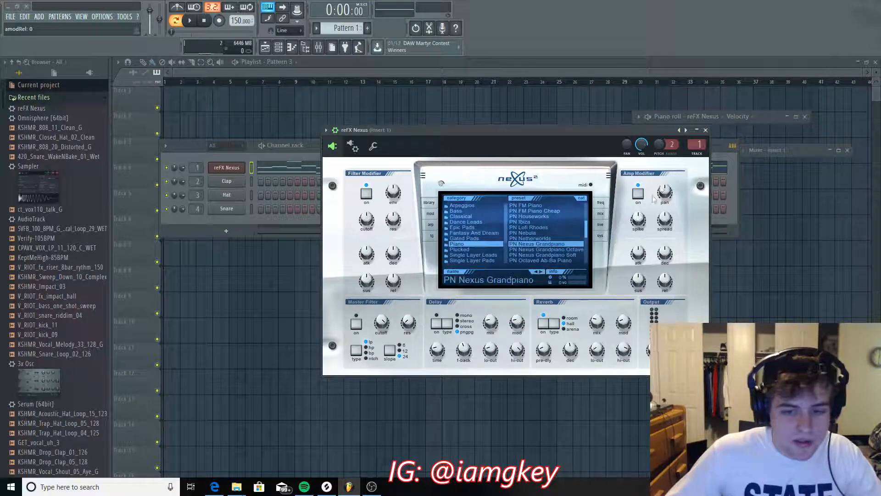
left_click(706, 130)
Open the reFX Nexus channel's piano roll and maximize its window
right_click(242, 169)
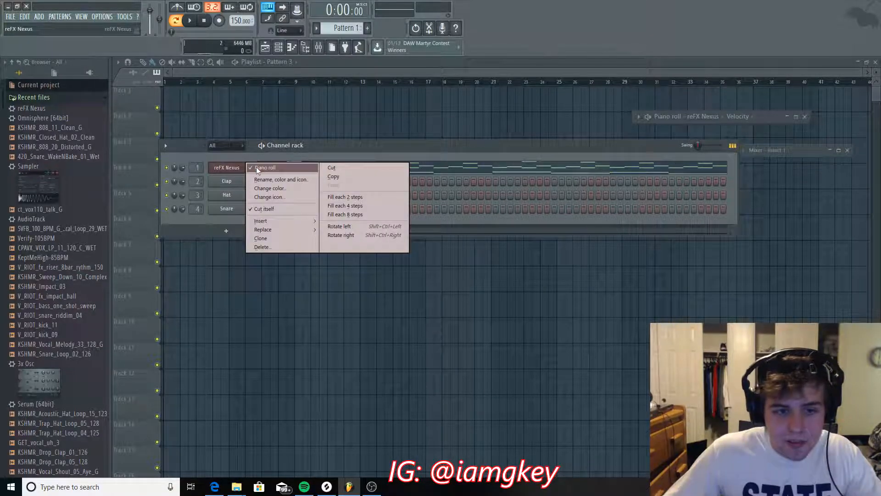
left_click(264, 168)
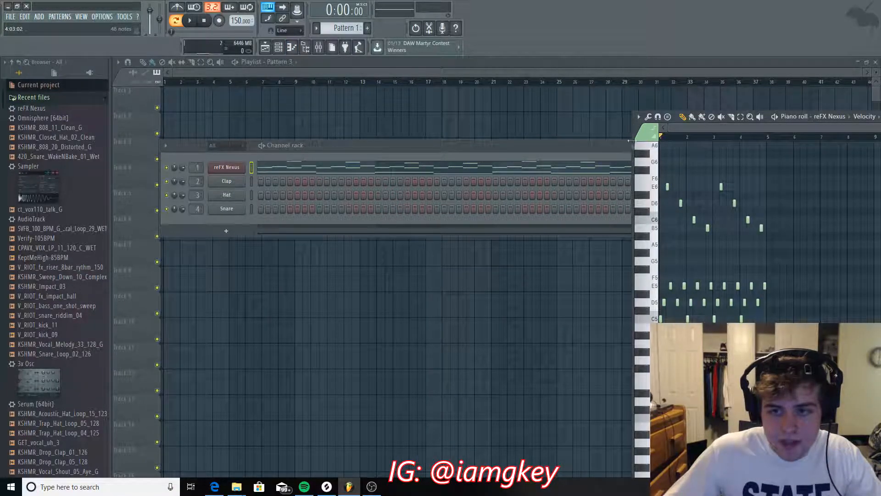
left_click_drag(637, 130, 66, 135)
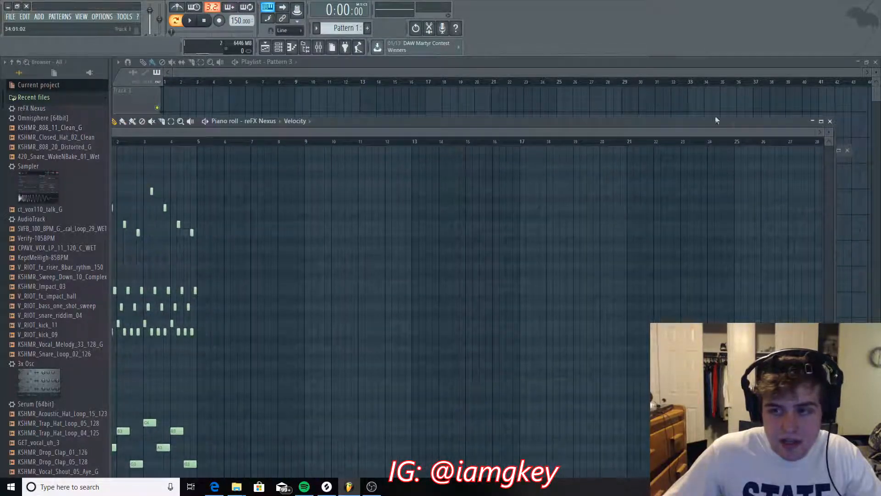
left_click(822, 121)
left_click_drag(859, 73, 788, 73)
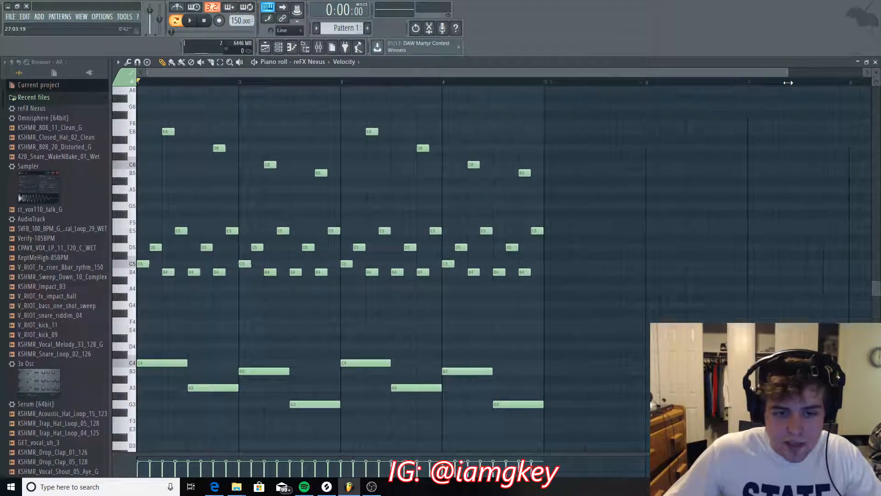
Select all notes of the four-bar melody, transpose them up one semitone to a C#4 first bass note, and preview them
scroll(634, 425, "down", 1)
left_click_drag(634, 424, 134, 120)
left_click_drag(160, 360, 160, 352)
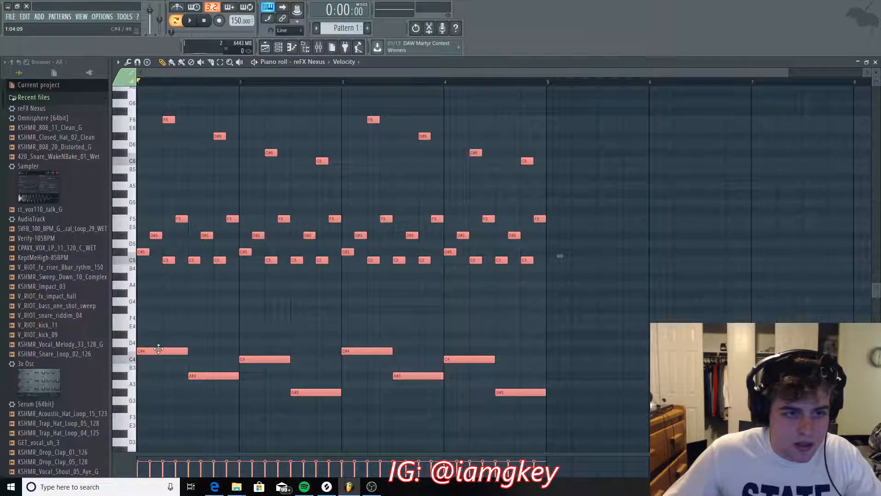
key("space")
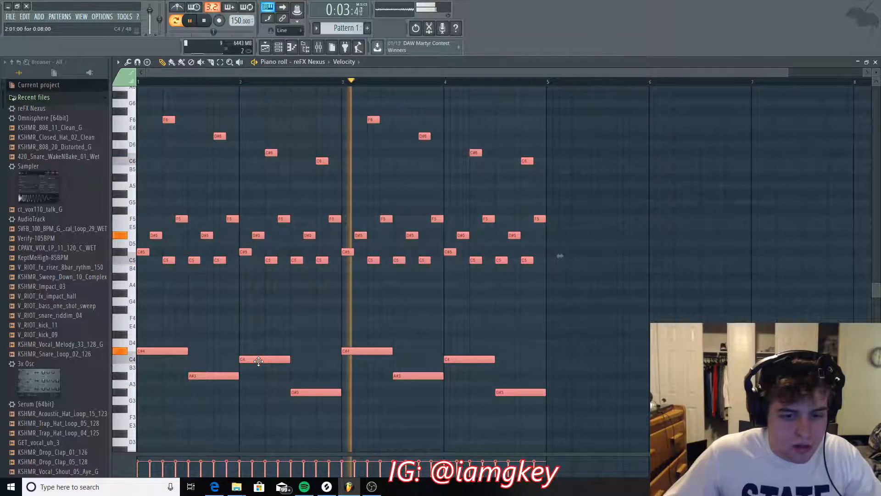
key("space")
Transpose all notes up two semitones to a D#4 first bass note, back down one to D4, and listen to both
left_click_drag(258, 361, 257, 345)
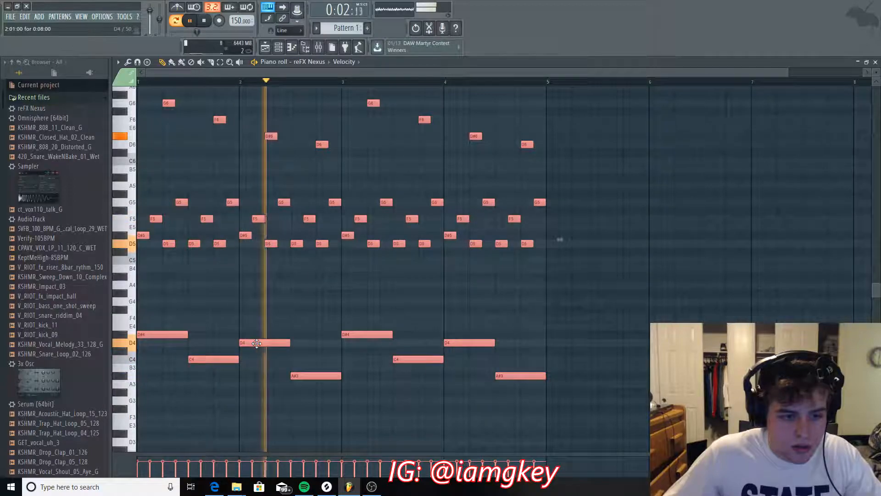
left_click_drag(256, 344, 254, 353)
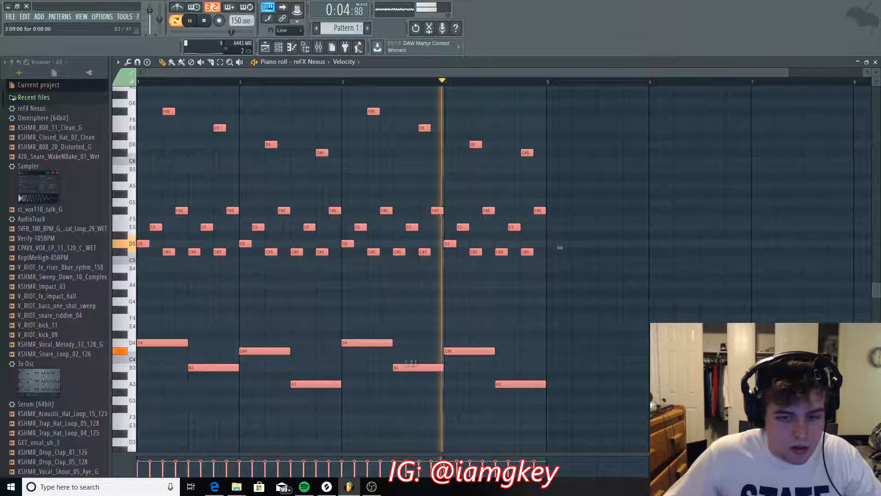
key("space")
Transpose all notes up five semitones to a G4 first bass note, lower them one semitone to F#4, and preview each position
left_click_drag(149, 343, 149, 302)
scroll(218, 304, "up", 3)
key("space")
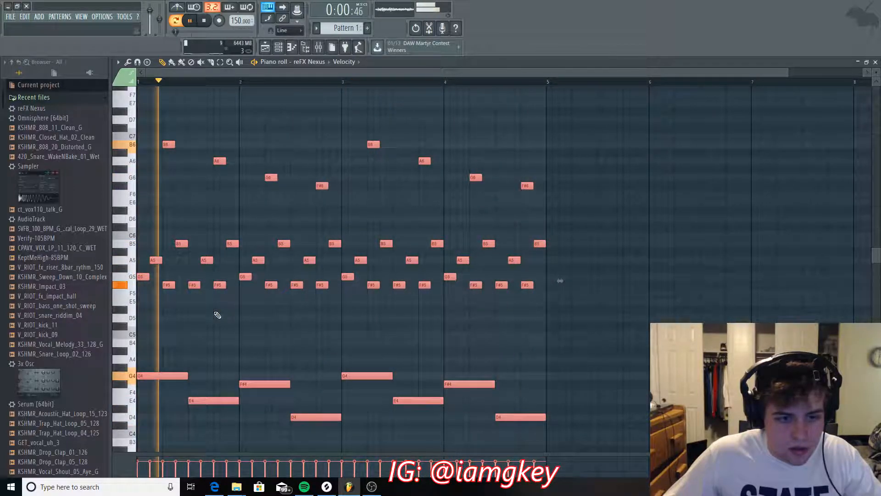
key("space")
key("shift+Down")
key("space")
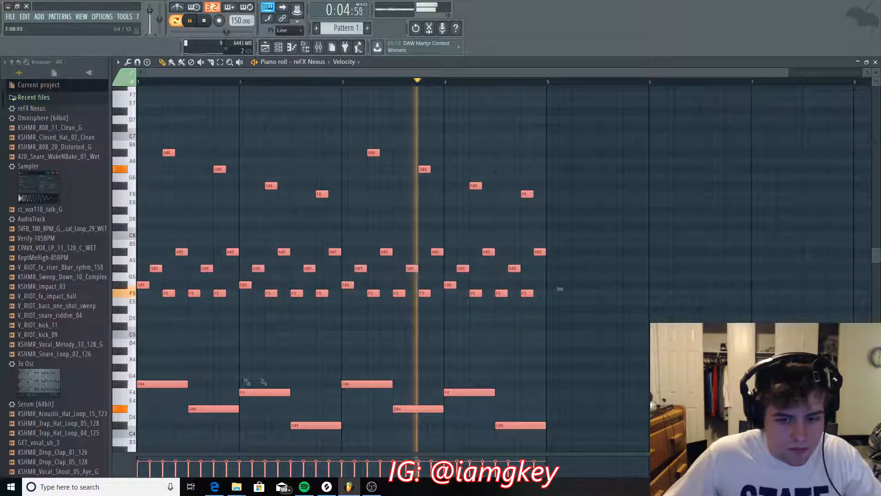
key("space")
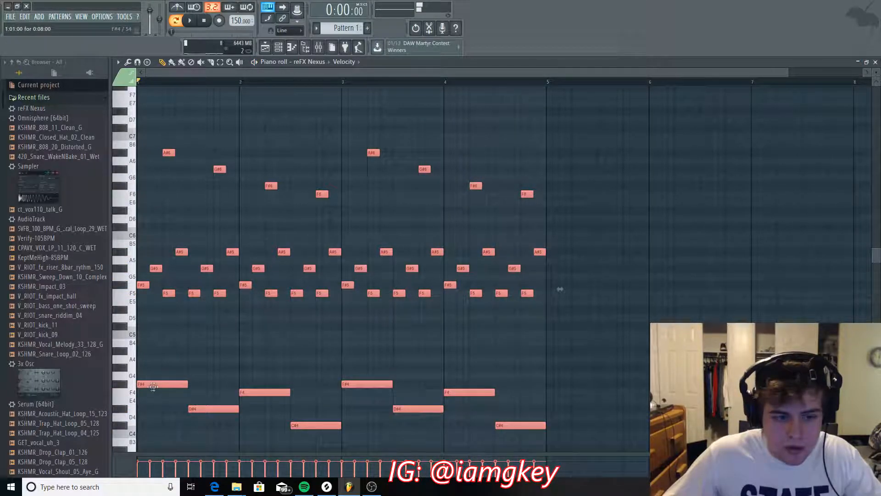
Transpose all notes down seven semitones so the first bass note is B3, and listen to the loop
scroll(154, 386, "down", 1)
left_click_drag(155, 367, 153, 421)
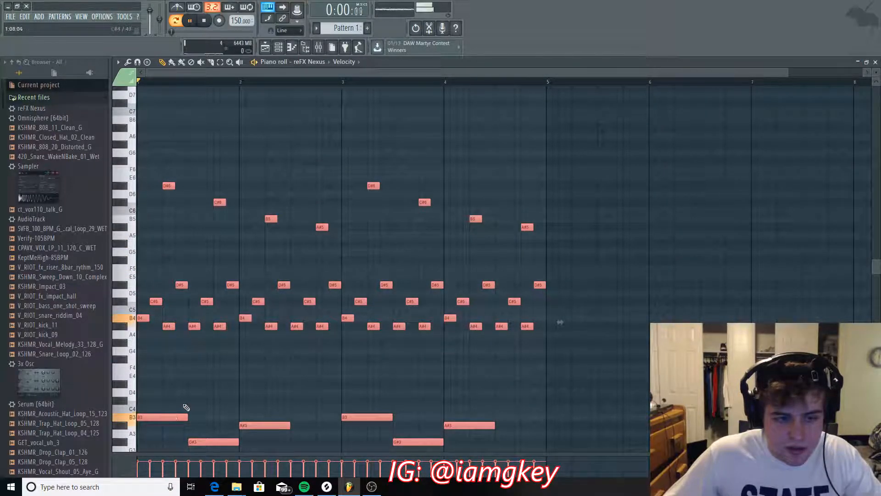
scroll(190, 405, "down", 2)
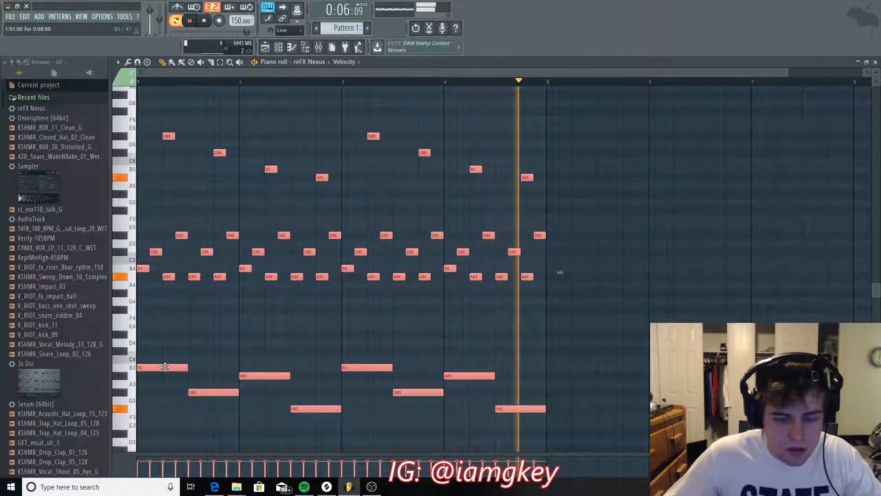
key("space")
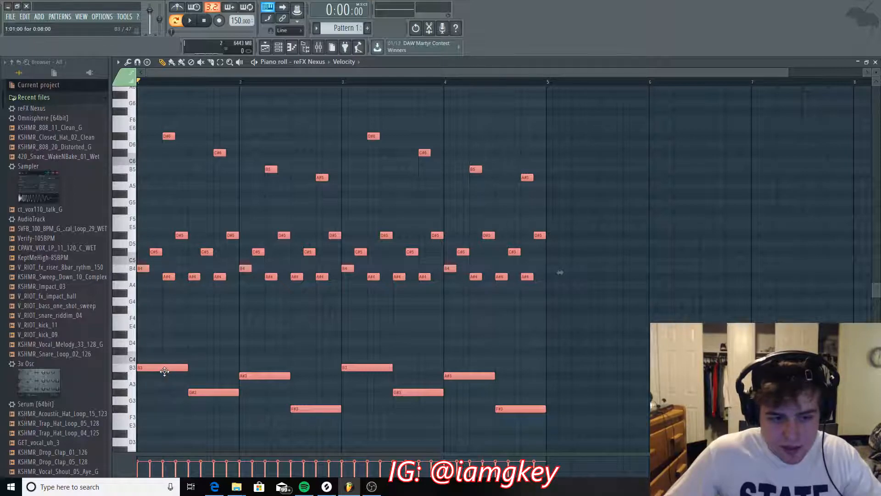
Raise all notes four semitones in stages to a D#4 first bass note during playback, and restore the piano roll window's size
key("space")
left_click_drag(165, 371, 158, 355)
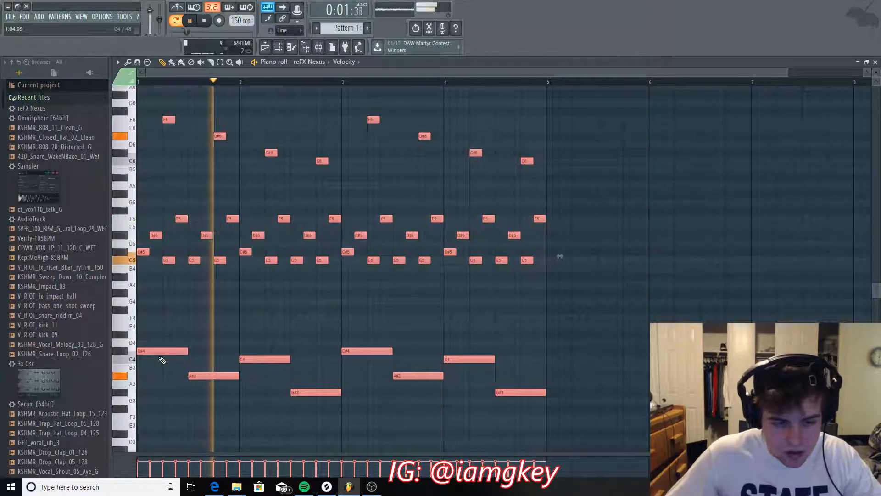
key("Up")
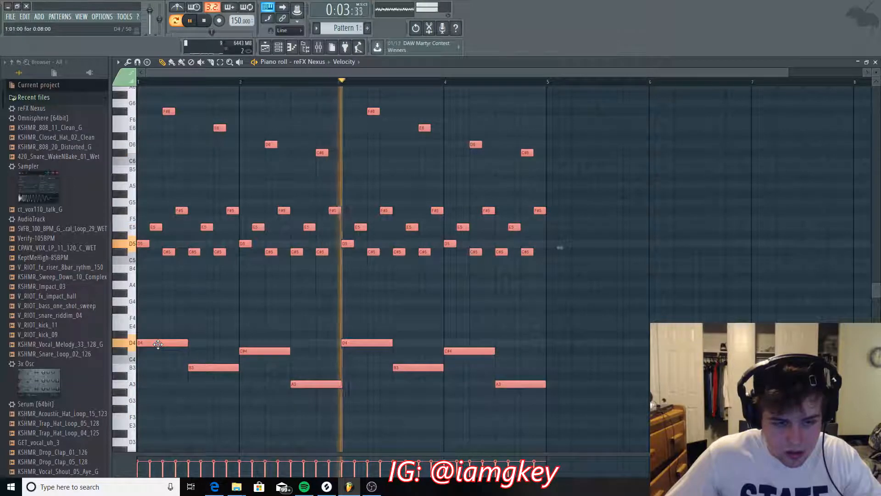
left_click_drag(158, 344, 155, 334)
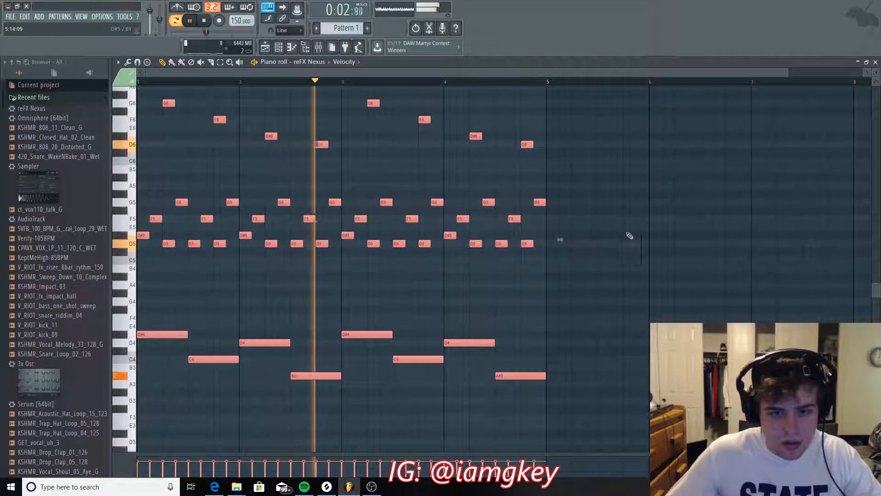
left_click(859, 62)
key("space")
Replace reFX Nexus on channel 1 with Omnisphere and reposition the plugin window so its controls are in view
left_click_drag(59, 118, 228, 168)
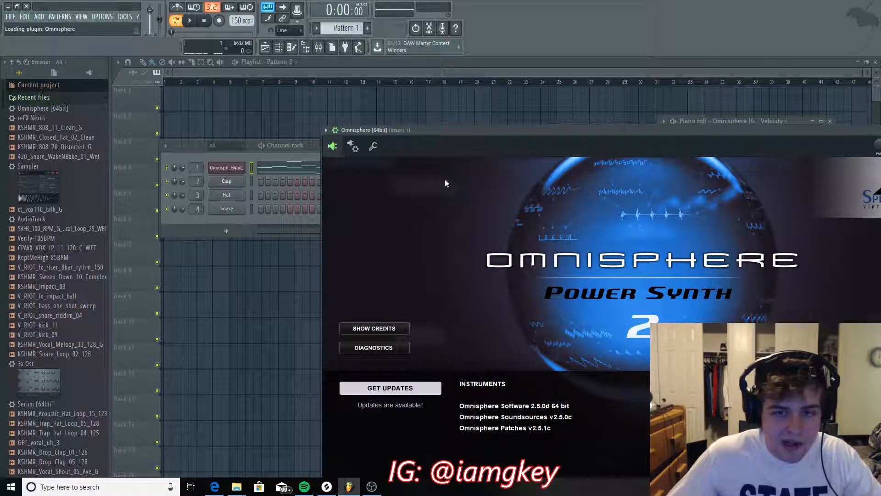
left_click_drag(447, 131, 166, 84)
left_click_drag(249, 82, 363, 91)
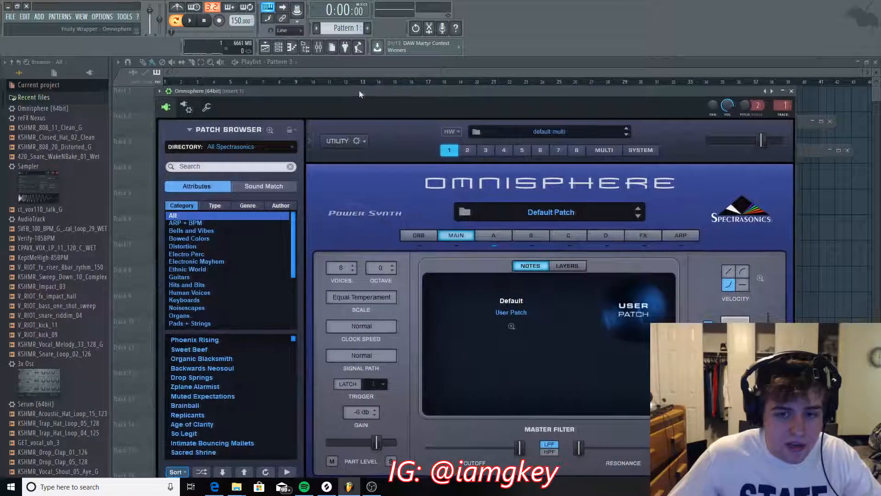
left_click_drag(500, 92, 458, 79)
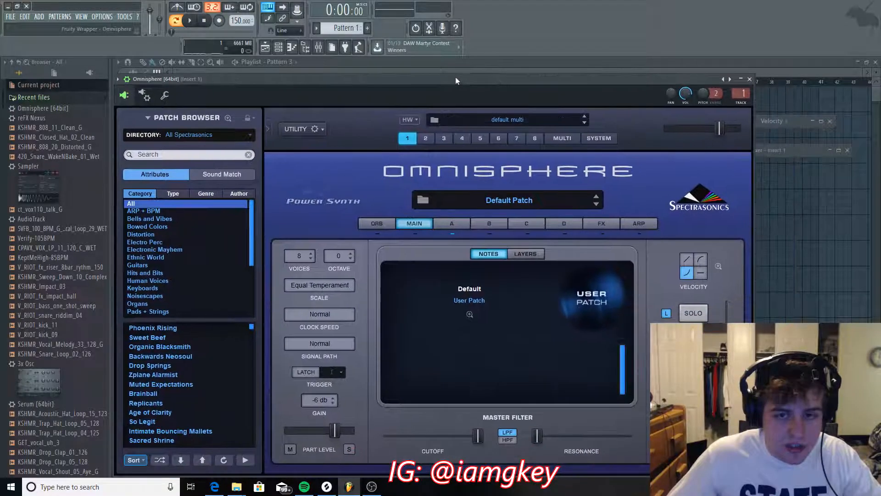
Open Omnisphere's full patch browser, choose the Atmosphere Library directory and Bells Ambient type, and load the Christmas Layers patch
left_click(512, 202)
left_click(224, 142)
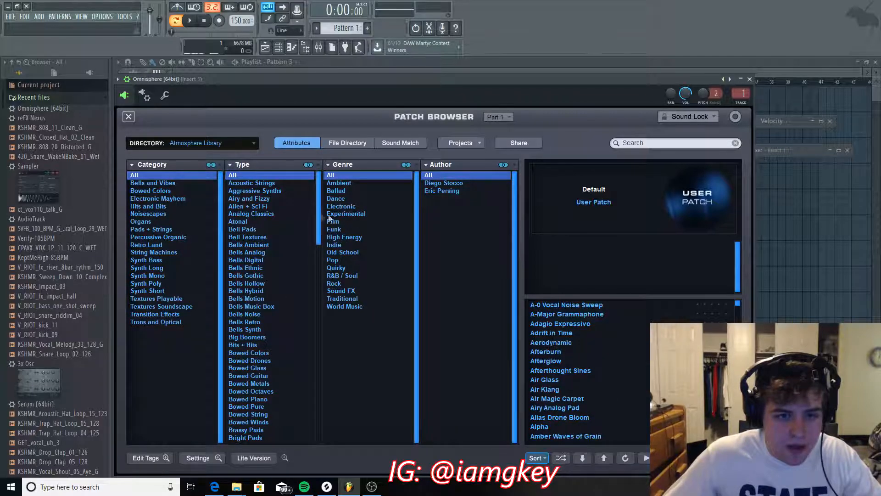
left_click(264, 246)
scroll(584, 336, "down", 1)
scroll(564, 352, "up", 1)
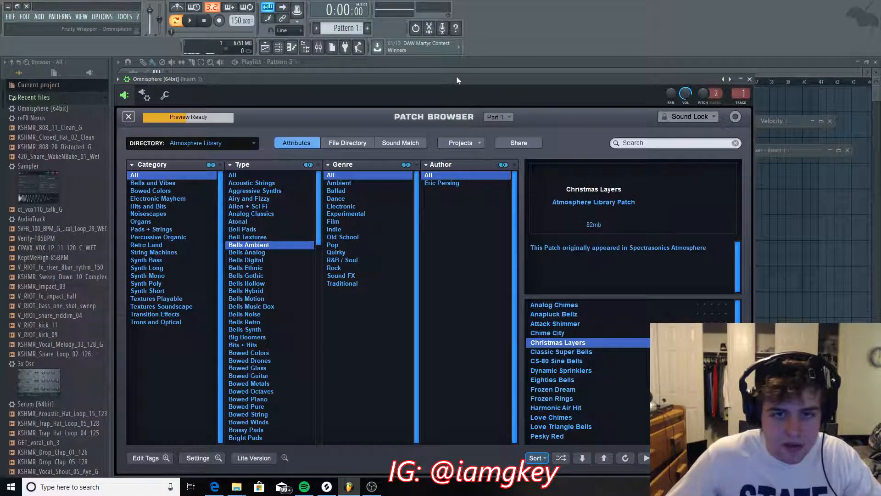
Audition Bells Ambient patches from Love Chimes to Classic Super Bells during playback, return to Christmas Layers, and close the plugin window
key("space")
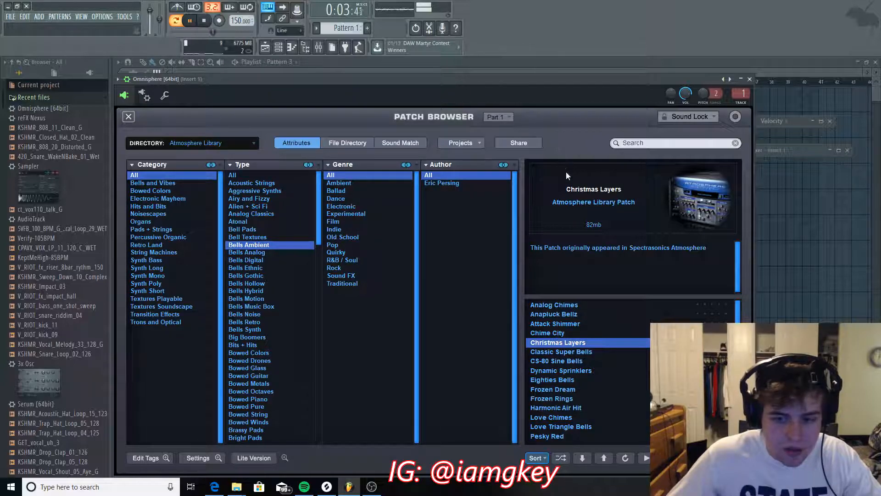
left_click(563, 418)
left_click(565, 409)
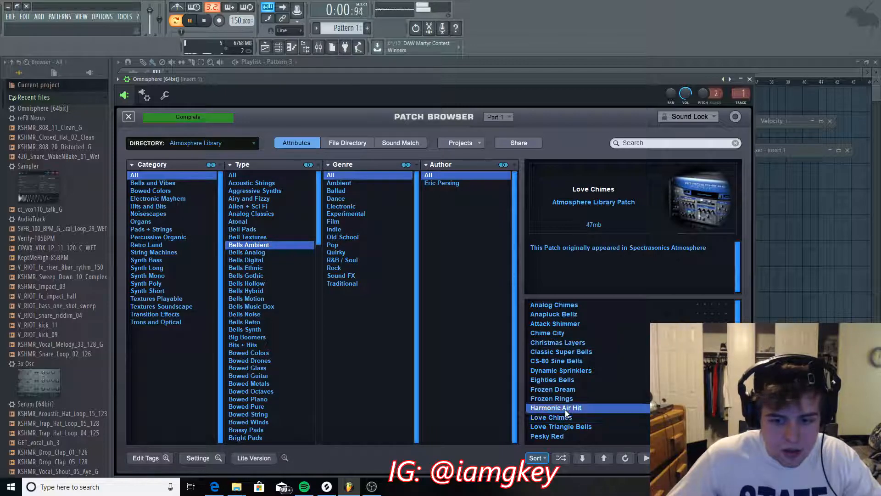
left_click(564, 398)
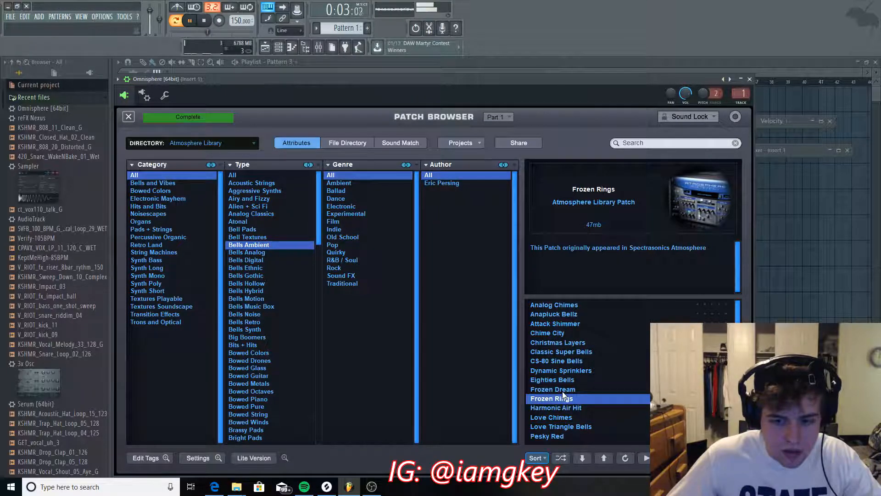
left_click(563, 390)
left_click(558, 381)
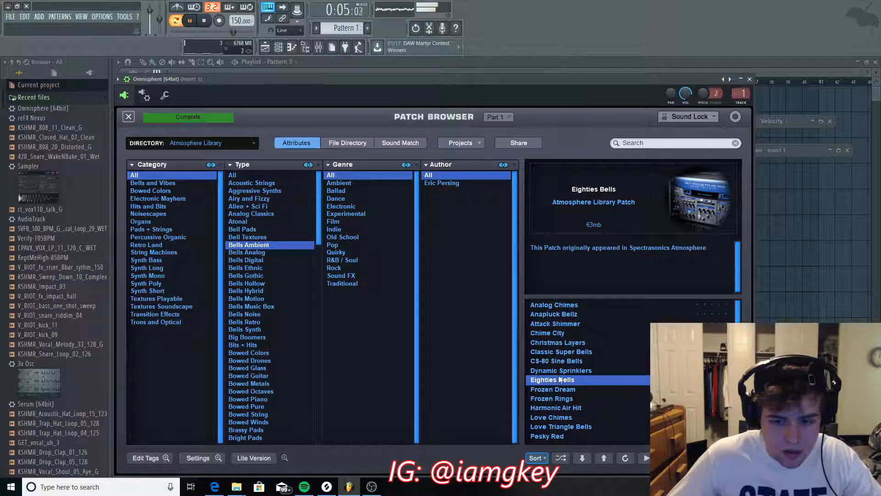
left_click(559, 373)
left_click(559, 363)
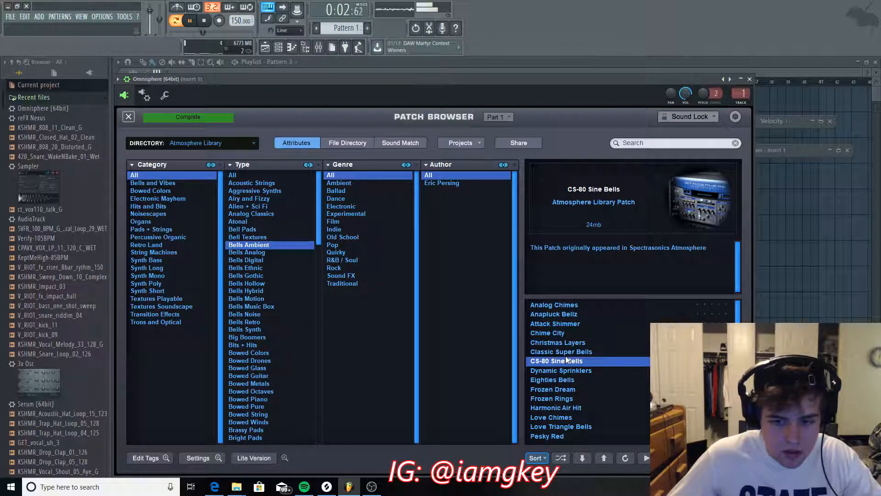
left_click(565, 352)
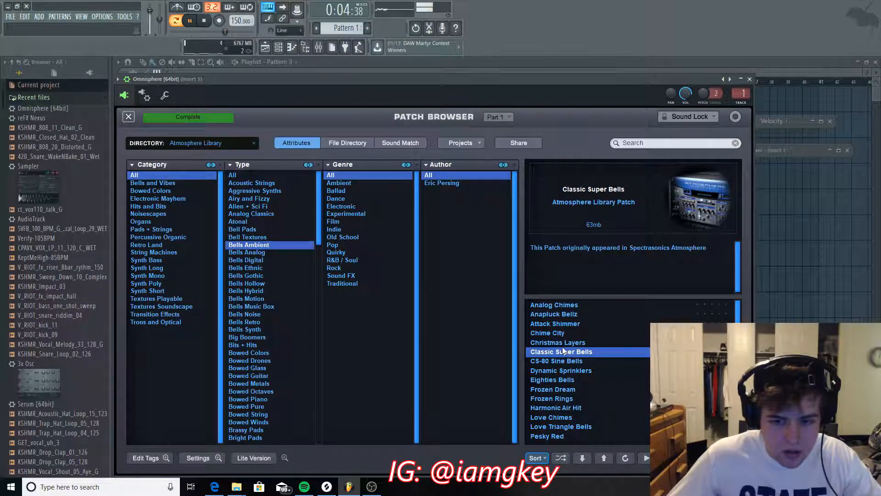
key("Up")
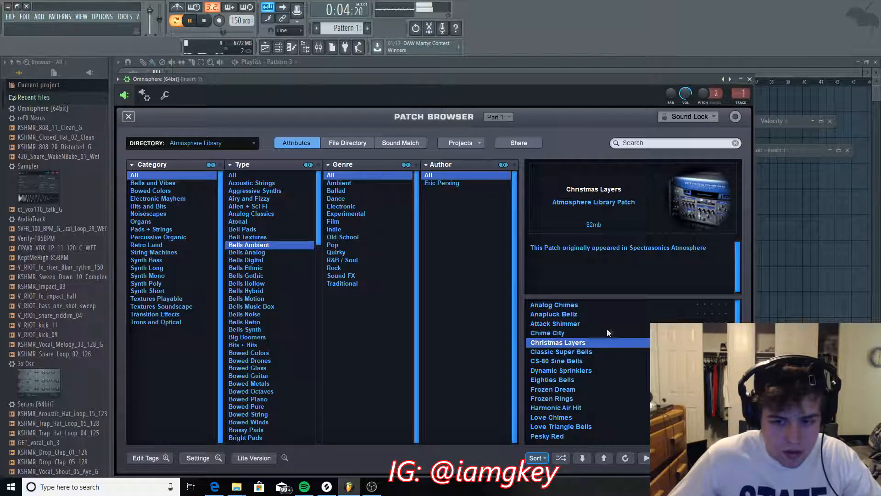
left_click(741, 80)
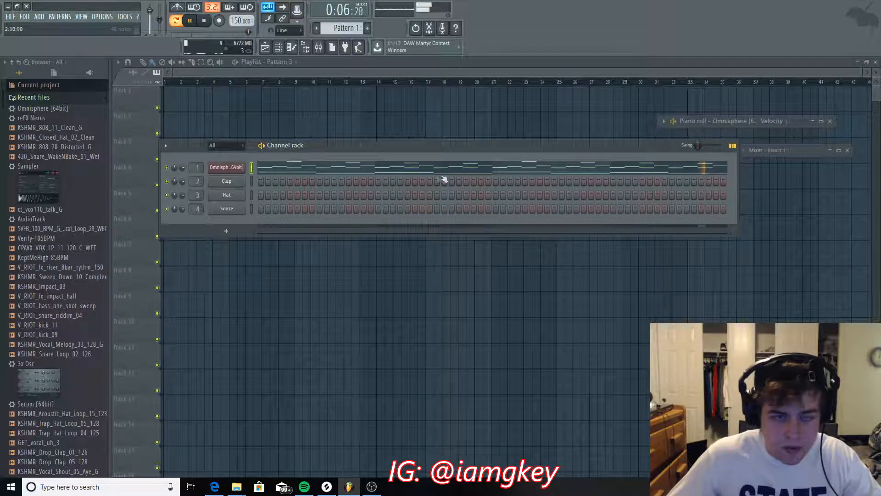
key("space")
Open channel 1's piano roll at full size and copy the eight high melody notes between D6 and G6
right_click(233, 167)
left_click(265, 168)
right_click(234, 165)
left_click(276, 168)
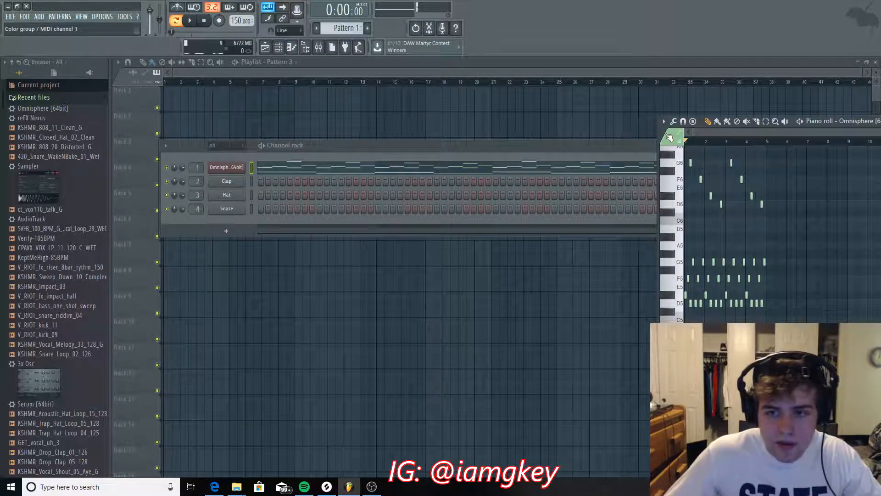
left_click_drag(662, 133, 236, 98)
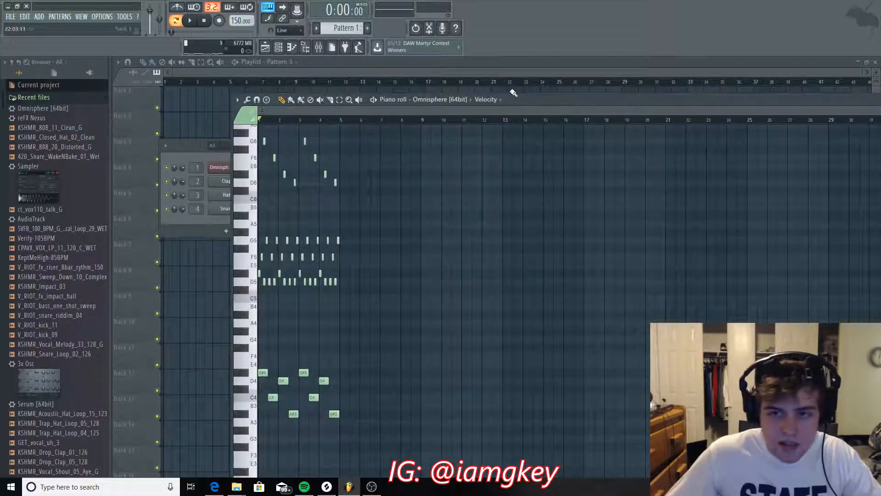
left_click_drag(551, 101, 410, 125)
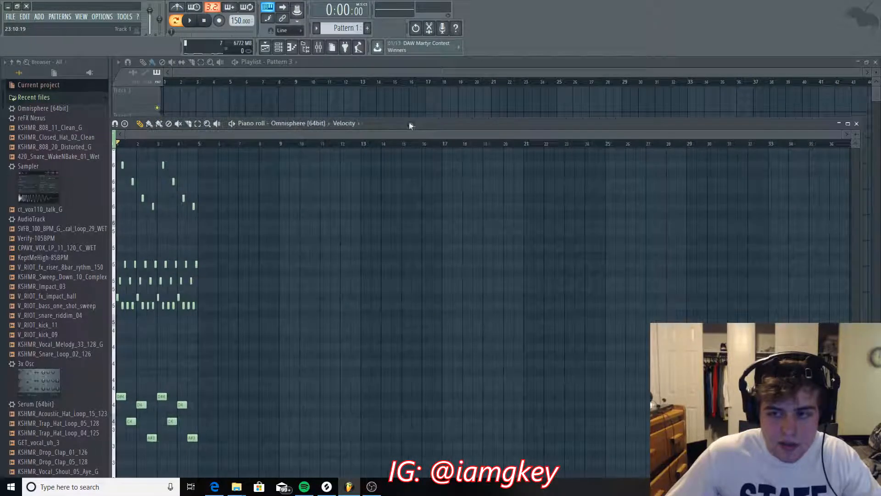
left_click(851, 128)
left_click_drag(860, 71, 790, 72)
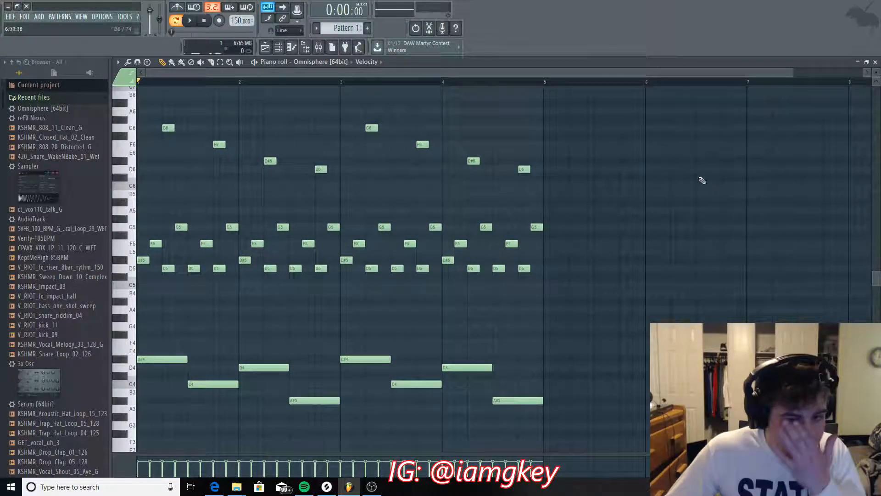
scroll(684, 202, "up", 1)
left_click_drag(591, 221, 151, 117)
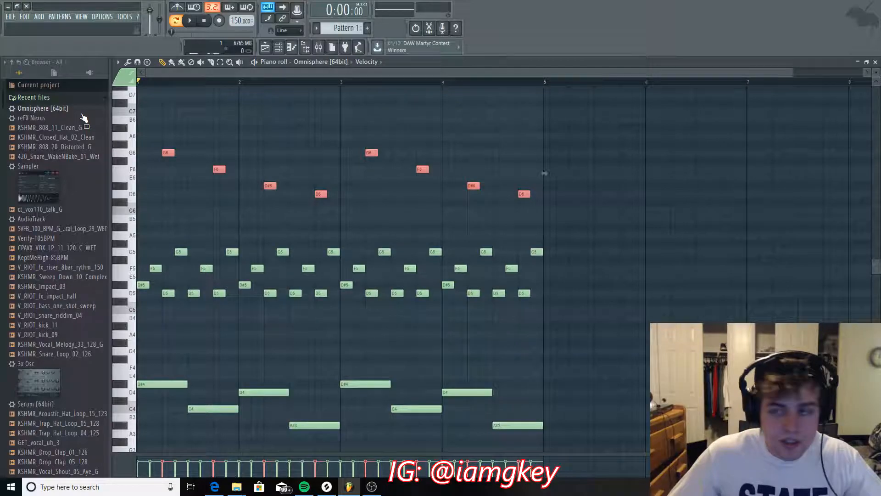
left_click(858, 61)
Replace Clap on channel 2 with a second Omnisphere and paste the copied high notes into its piano roll
left_click_drag(42, 108, 232, 181)
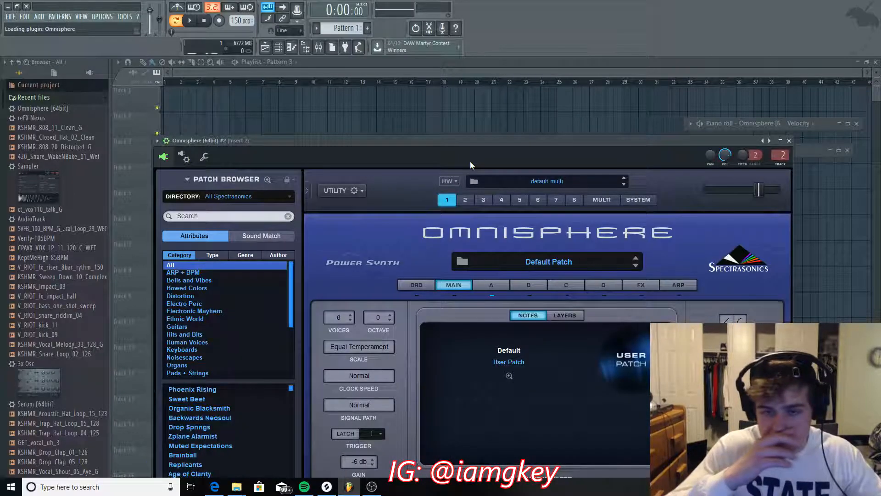
left_click_drag(464, 155, 421, 293)
right_click(235, 181)
left_click(285, 182)
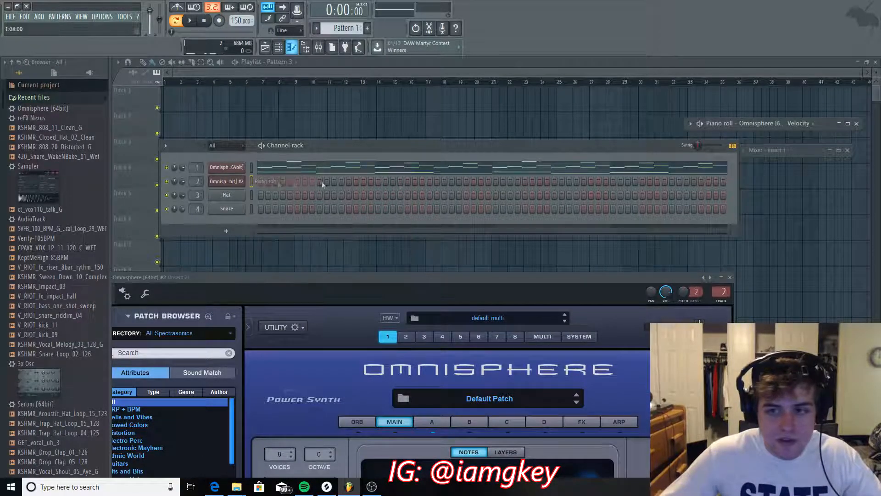
double_click(820, 124)
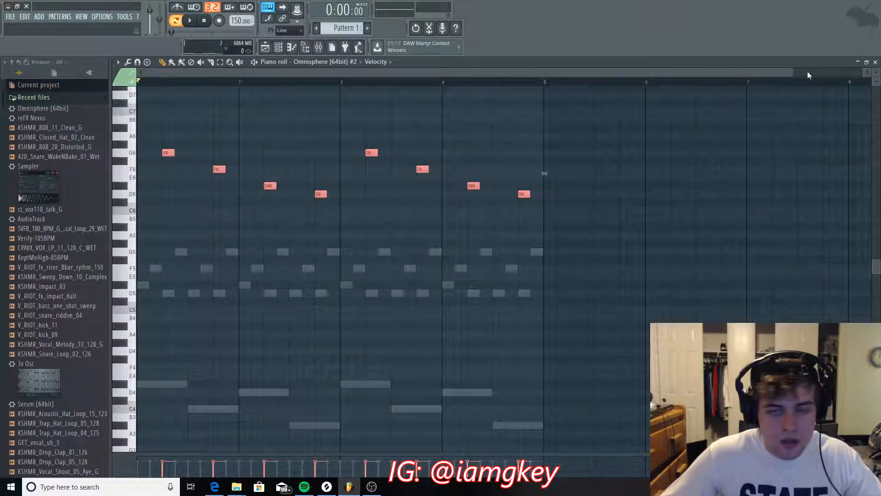
double_click(850, 61)
In the second Omnisphere's full patch browser, choose Atmosphere Library, Bells and Vibes and Bells Ambient, and load the Whistlers Bells patch
left_click_drag(351, 277, 459, 81)
scroll(276, 262, "down", 1)
scroll(276, 263, "down", 4)
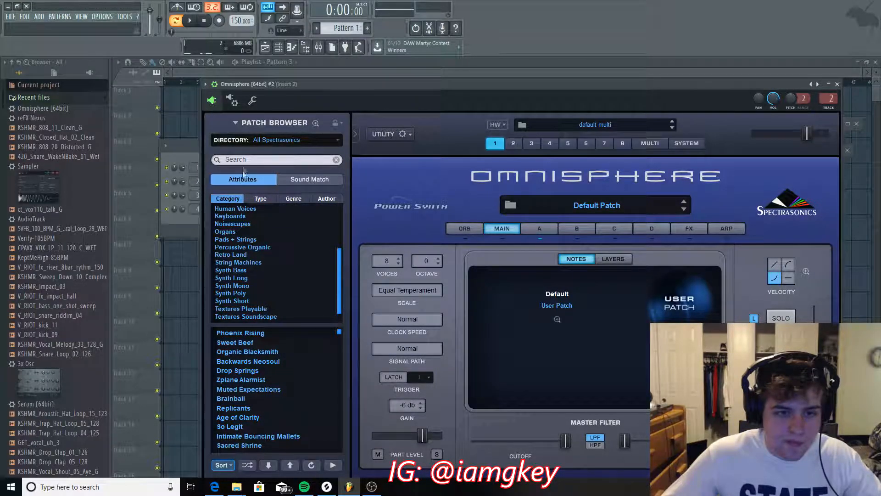
left_click(599, 209)
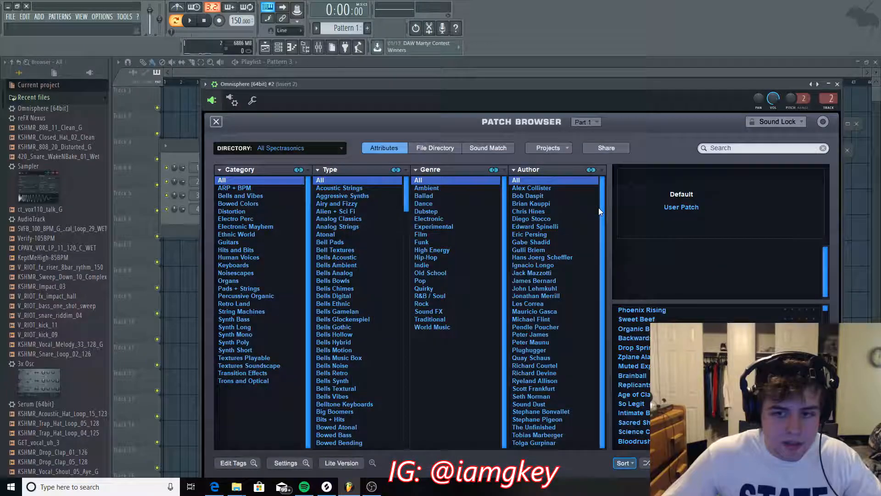
left_click(299, 148)
left_click(298, 173)
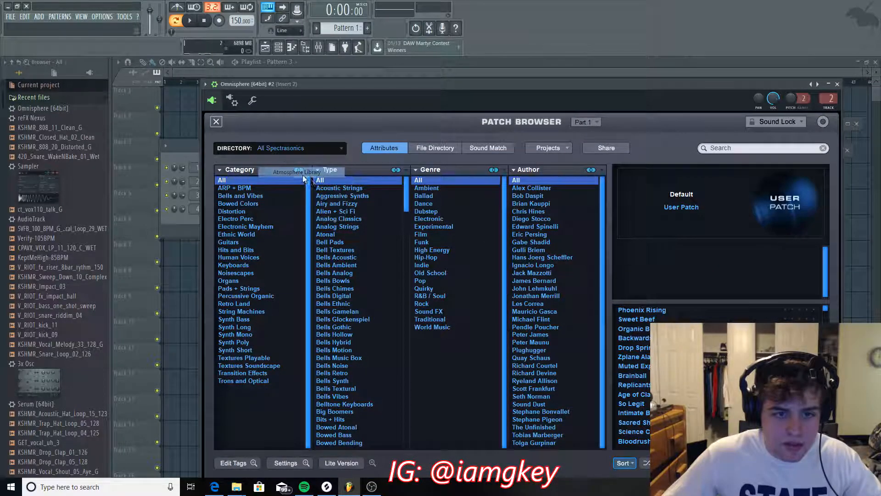
left_click(239, 189)
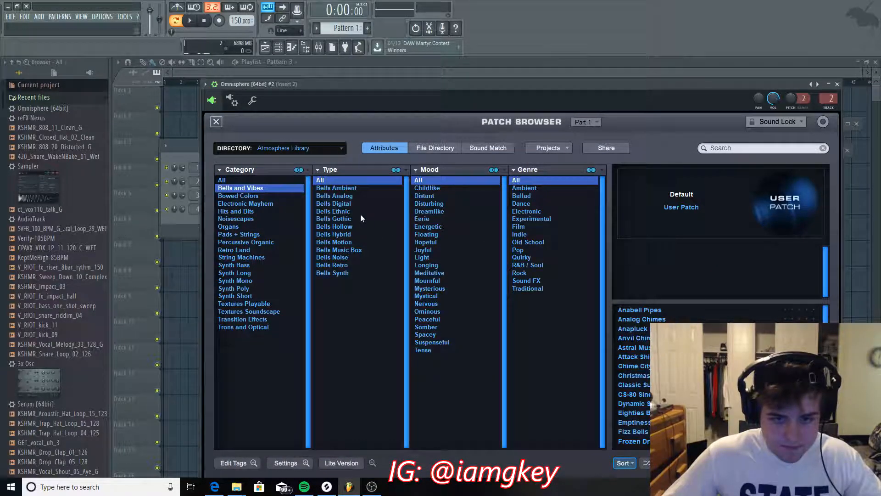
left_click(342, 188)
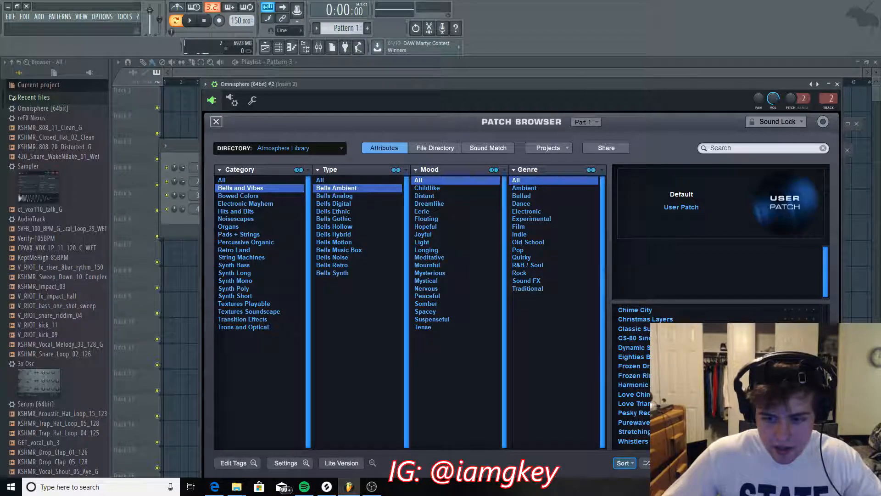
left_click(634, 441)
Audition other Bells Ambient patches during playback, load Anapluck Bellz for the second Omnisphere, and listen to the loop
left_click(528, 80)
key("space")
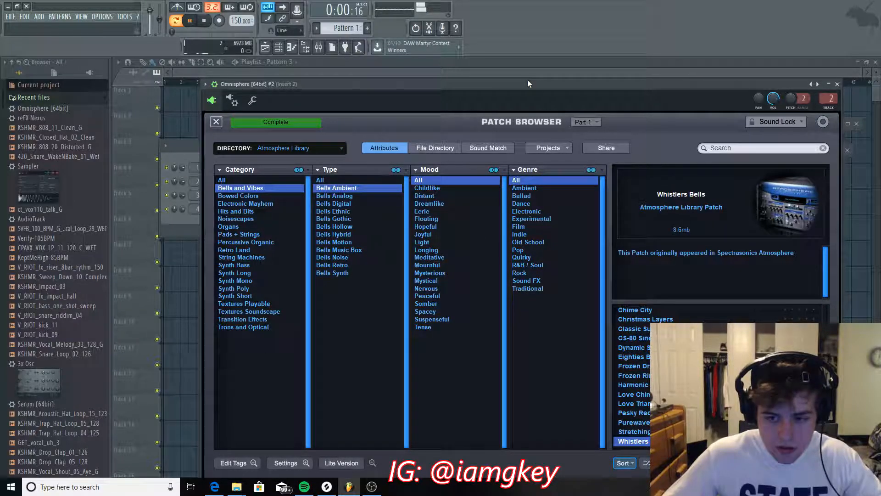
key("Up")
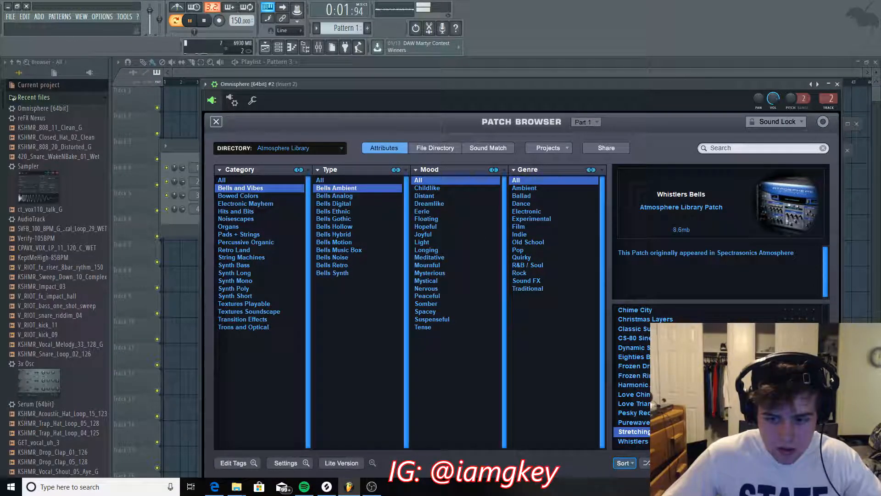
left_click(670, 395)
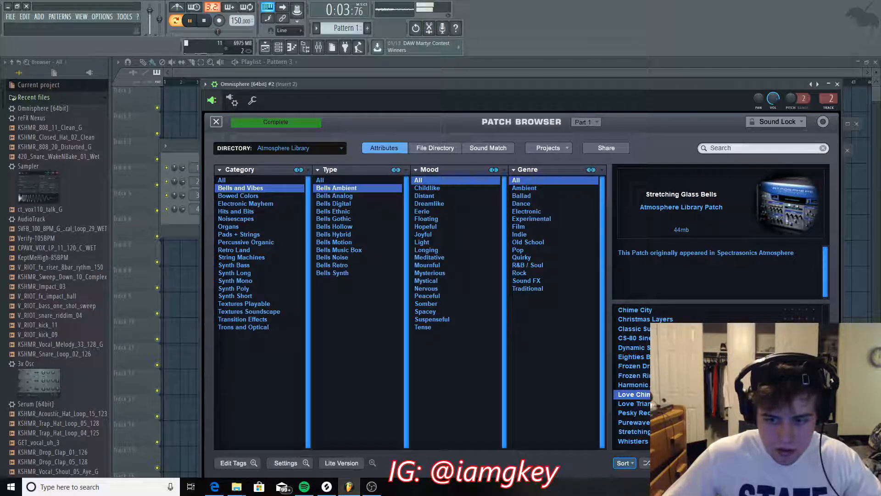
left_click(647, 413)
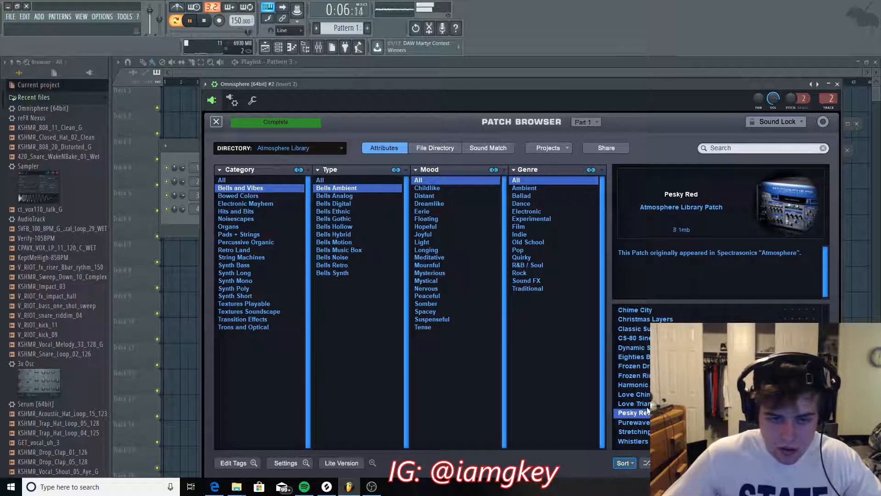
left_click(643, 366)
scroll(645, 372, "up", 1)
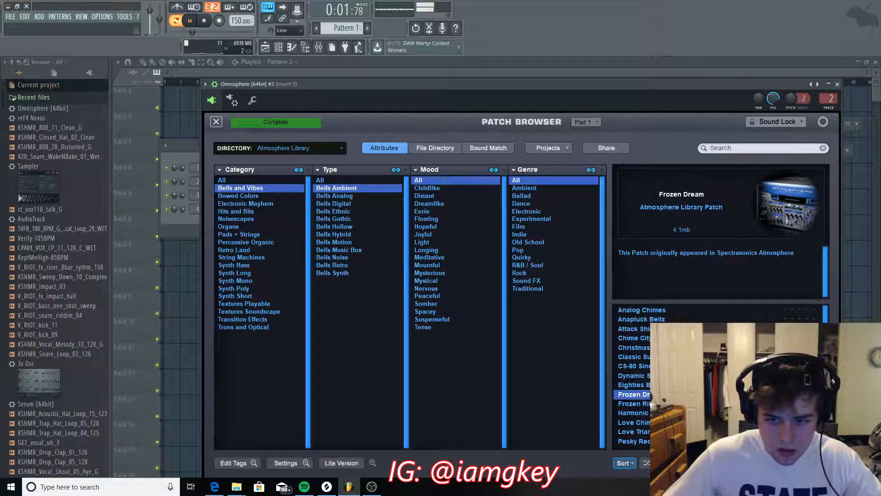
left_click(642, 329)
left_click(645, 319)
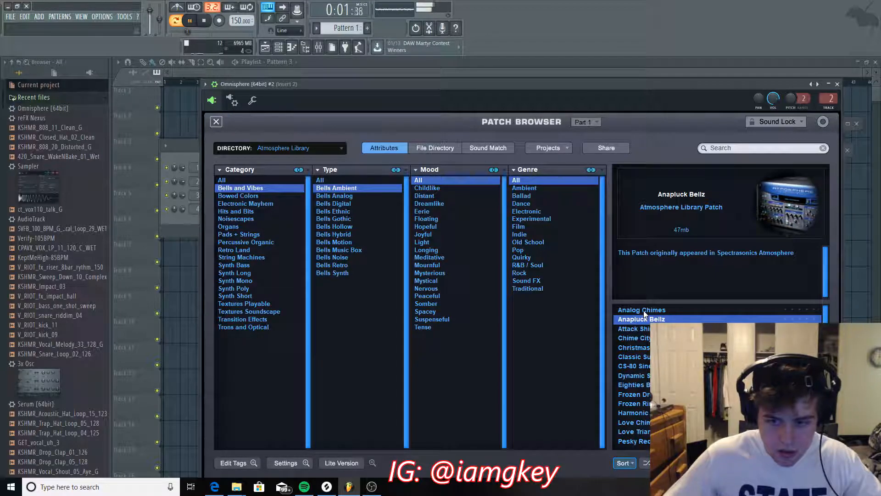
left_click(839, 84)
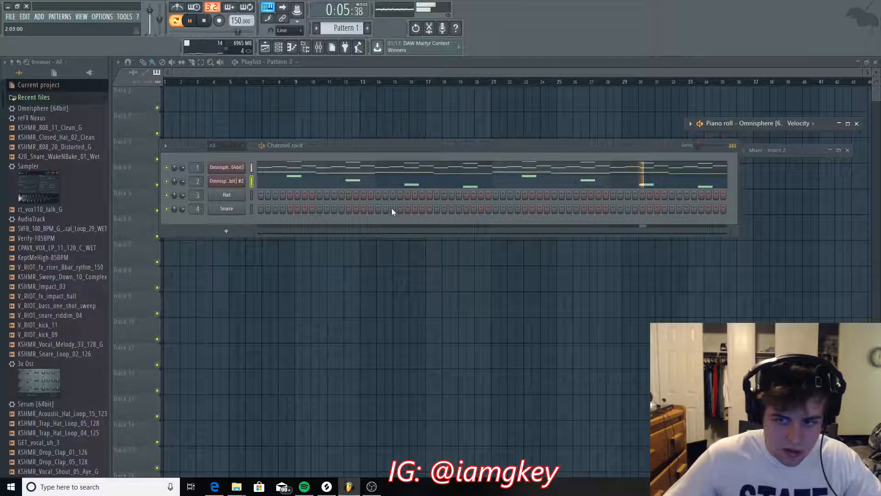
key("space")
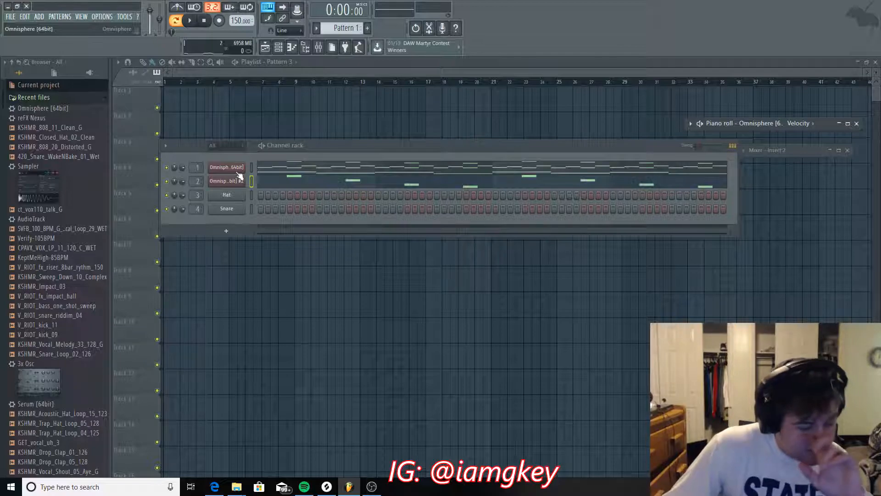
Mute the eight high notes between D6 and G6 in the first Omnisphere's piano roll, and play the loop
key("space")
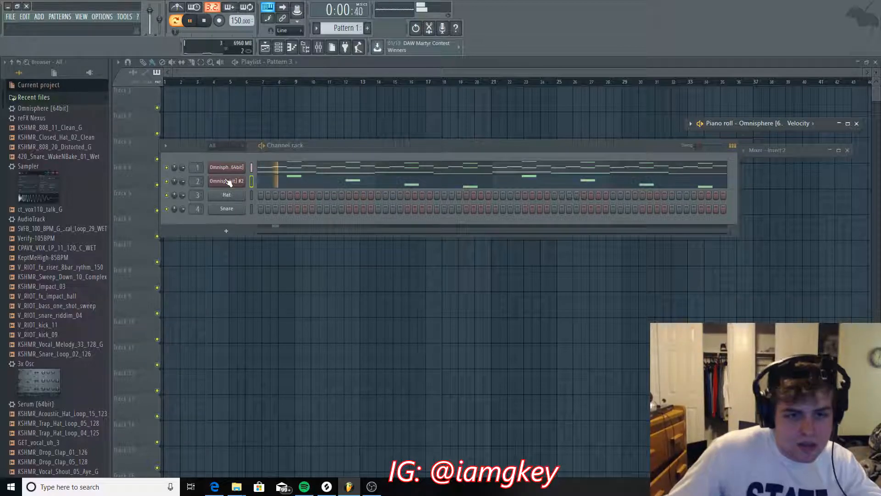
right_click(227, 167)
left_click(255, 168)
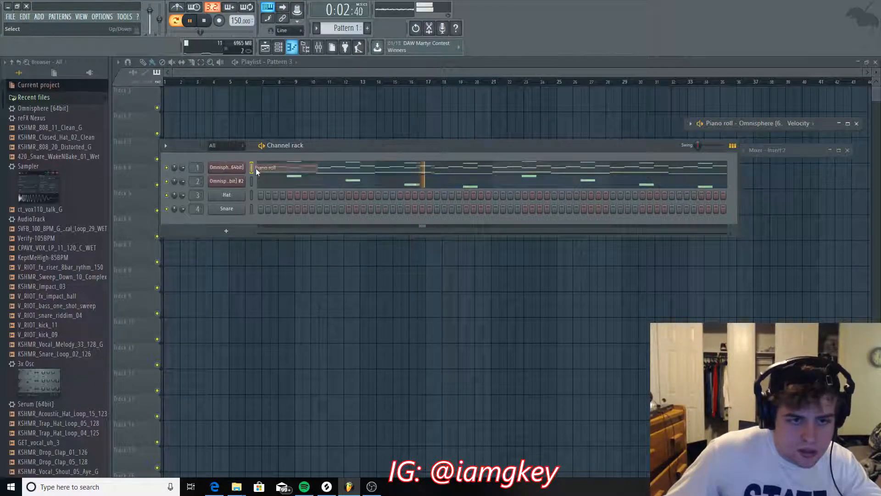
double_click(828, 122)
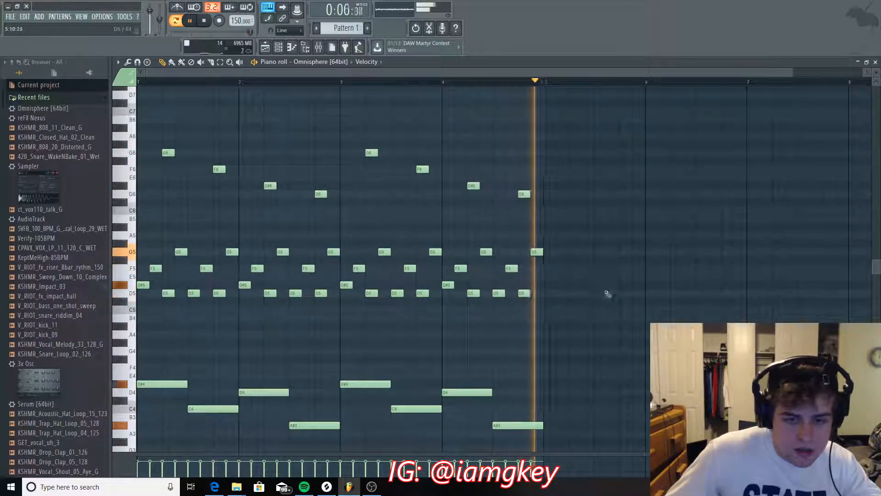
key("space")
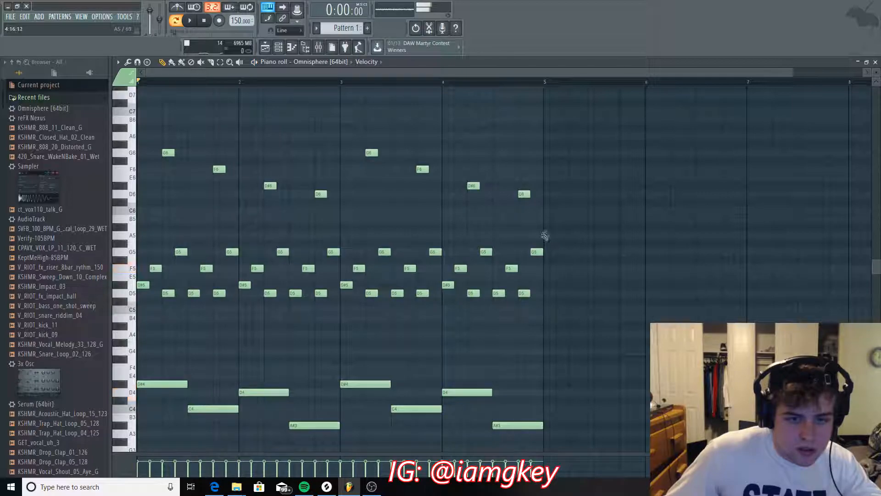
left_click_drag(580, 222, 139, 111)
left_click_drag(86, 109, 79, 109)
key("alt+m")
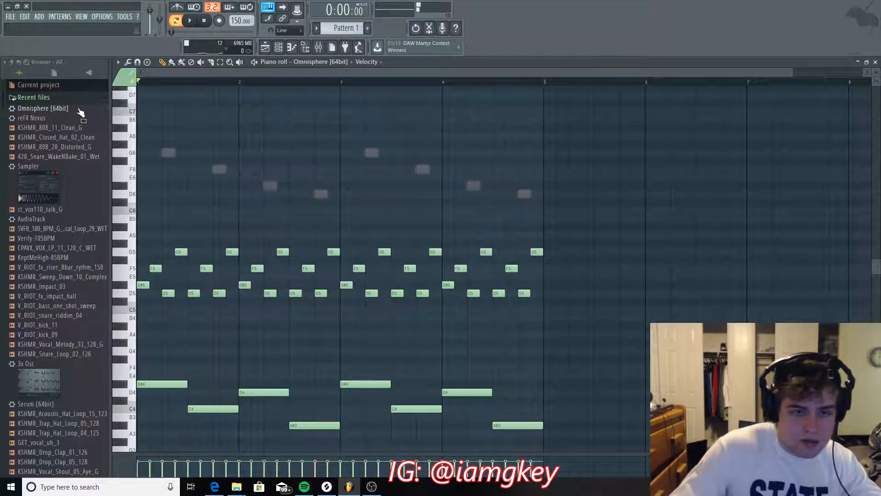
key("space")
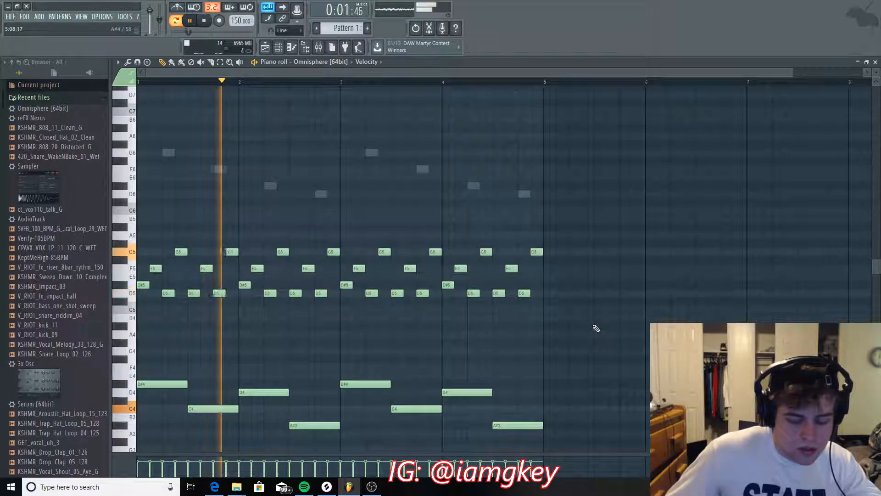
Copy the notes between D5 and G5 from the first Omnisphere's piano roll, and add a third Omnisphere channel on mixer insert 3
left_click_drag(592, 330, 141, 209)
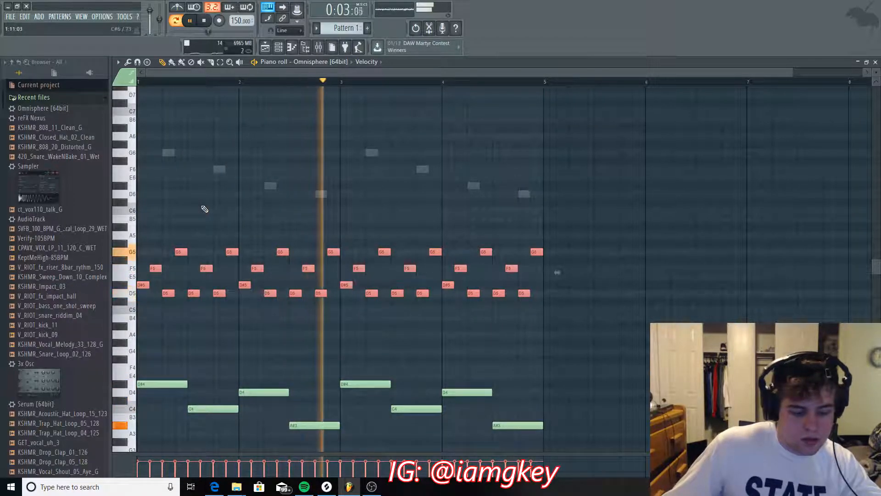
left_click(857, 62)
key("space")
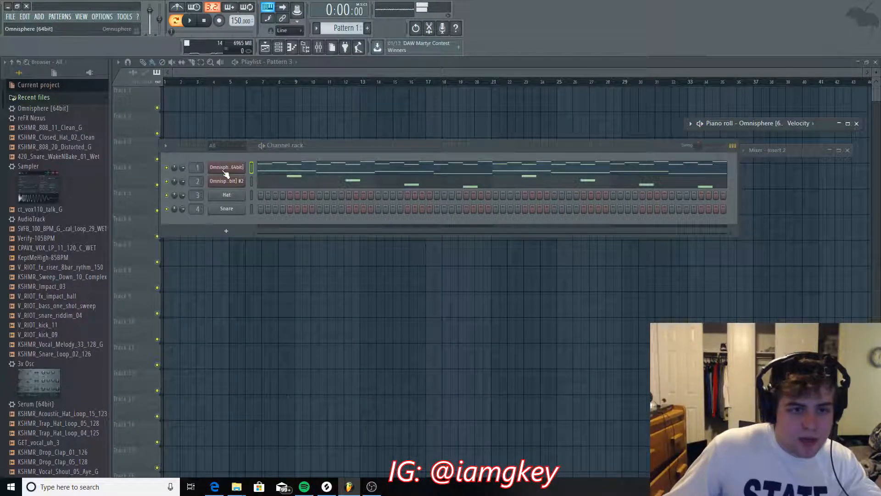
left_click_drag(42, 108, 225, 187)
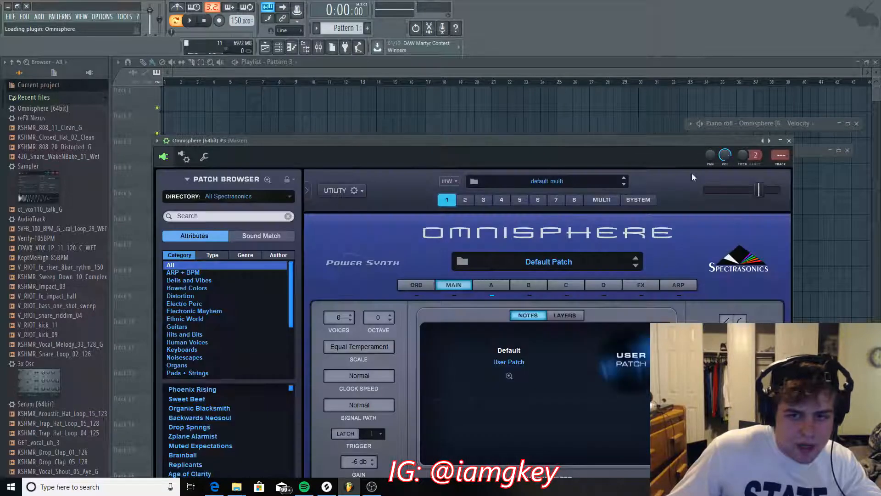
left_click(775, 148)
Paste the copied notes into the third Omnisphere's piano roll and return to the channel rack
right_click(241, 195)
left_click(263, 195)
double_click(825, 124)
key("ctrl+v")
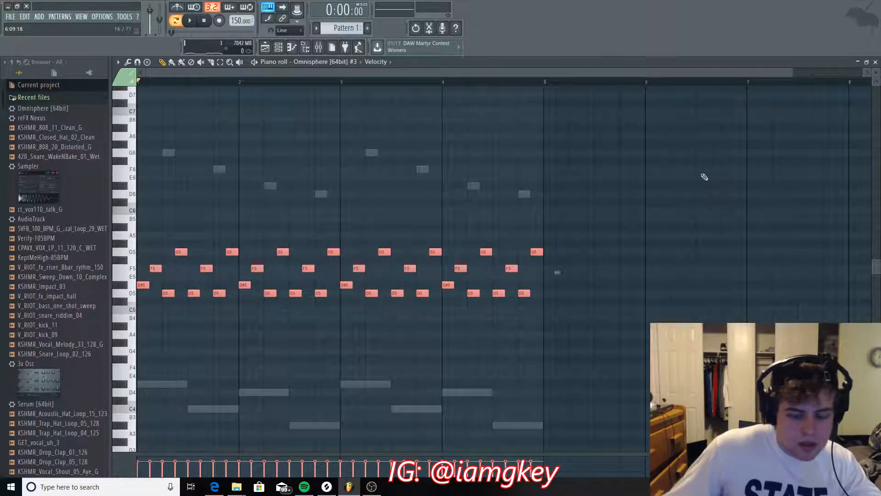
left_click(867, 61)
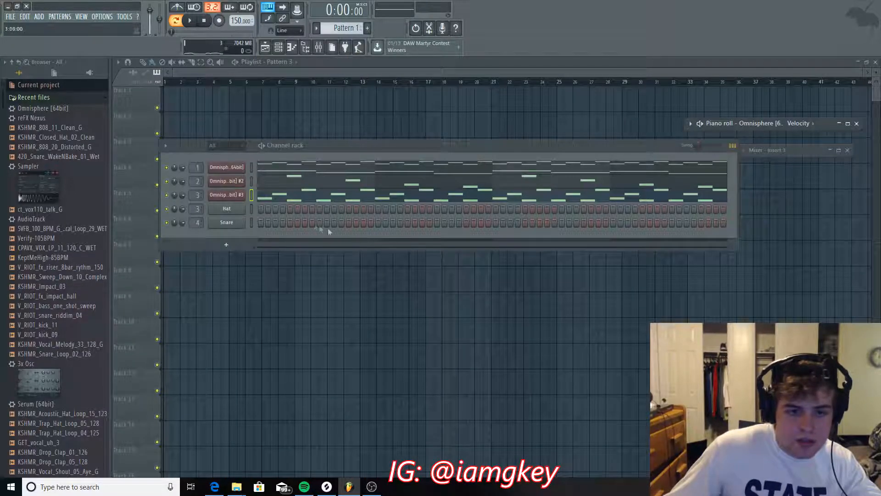
Try the Drop Springs patch in the third Omnisphere during playback, and browse the ARP + BPM patches
left_click(235, 195)
key("space")
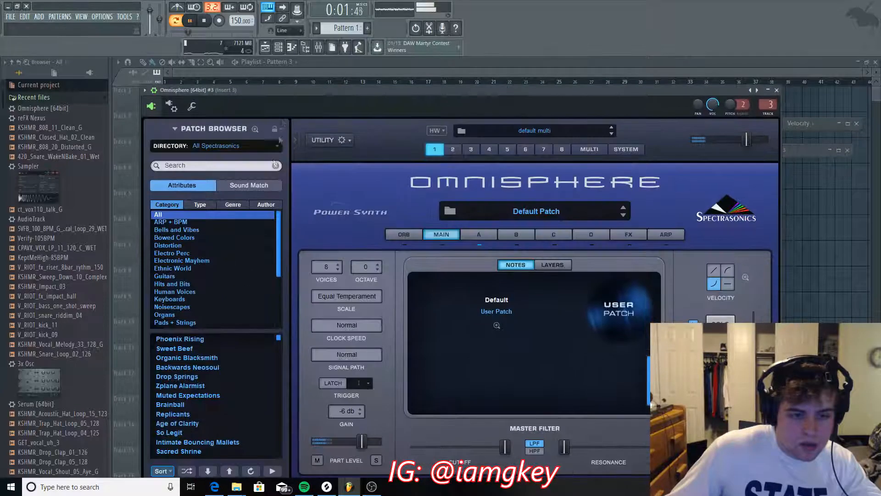
left_click(197, 377)
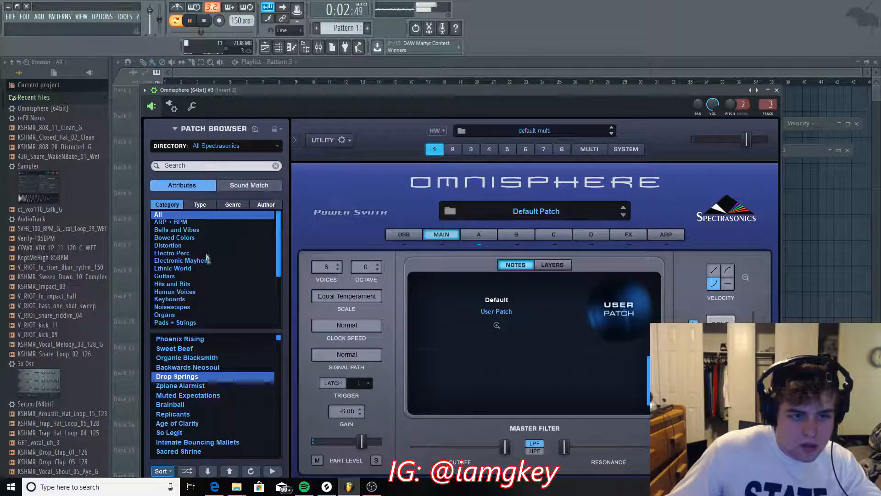
left_click(188, 222)
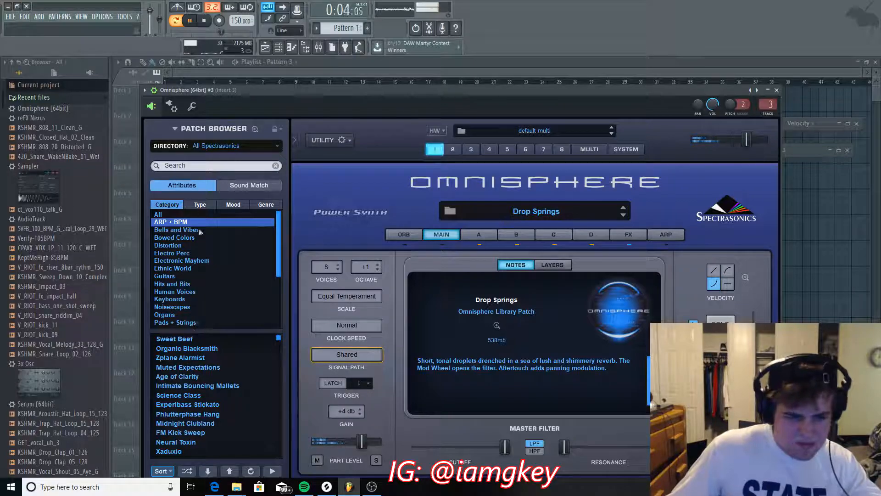
key("space")
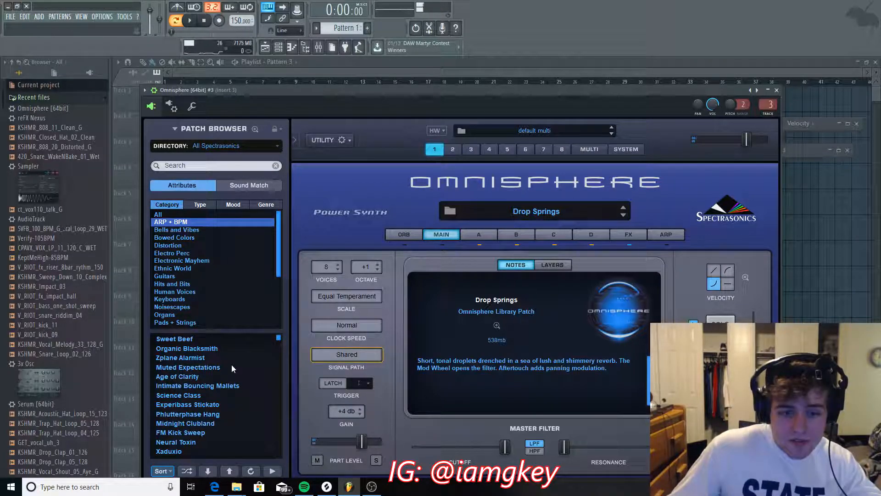
scroll(232, 365, "down", 3)
scroll(231, 365, "down", 2)
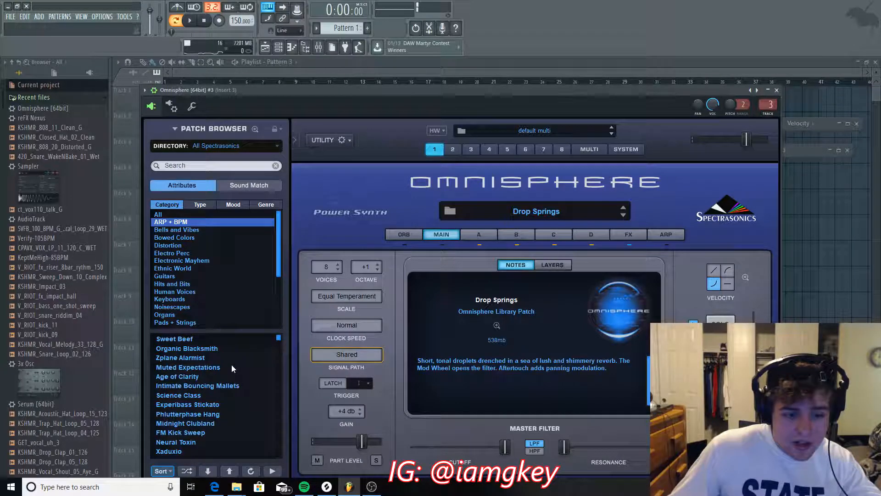
scroll(231, 364, "down", 4)
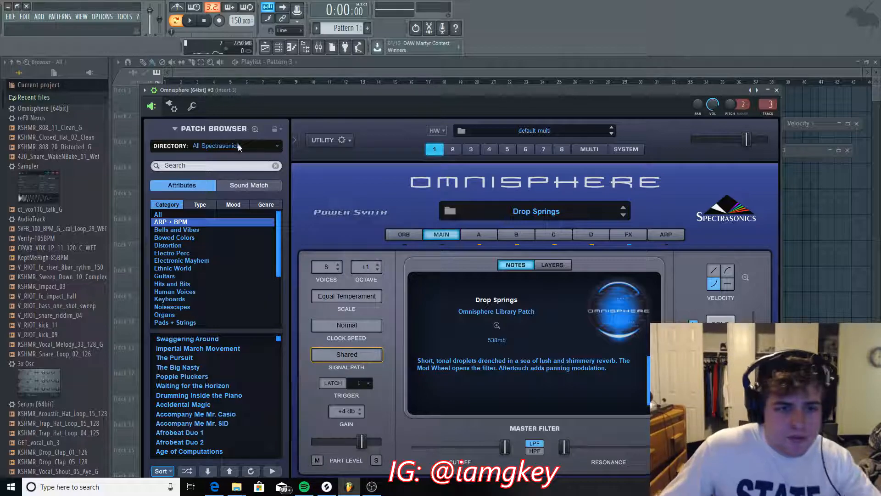
In the third Omnisphere's full patch browser, choose Bells and Vibes and Bells Hybrid, load Her Simple Dreams, and play the loop
left_click(555, 208)
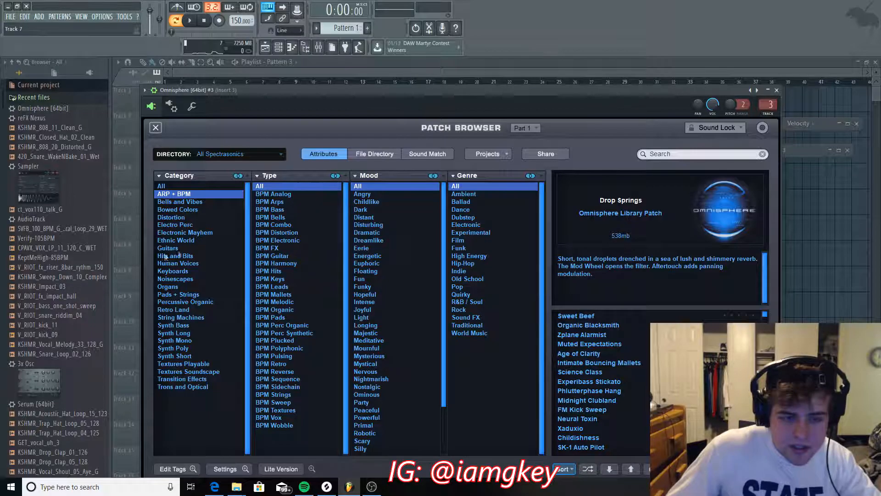
left_click(186, 203)
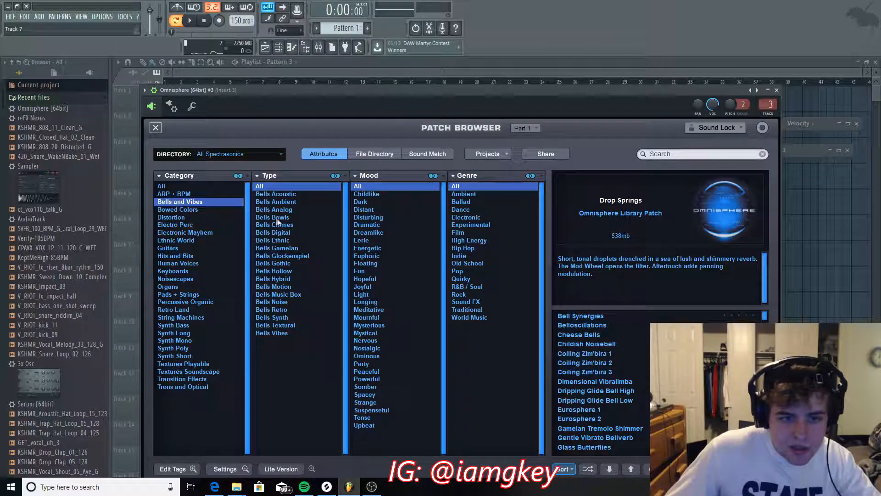
left_click(282, 280)
scroll(607, 351, "down", 3)
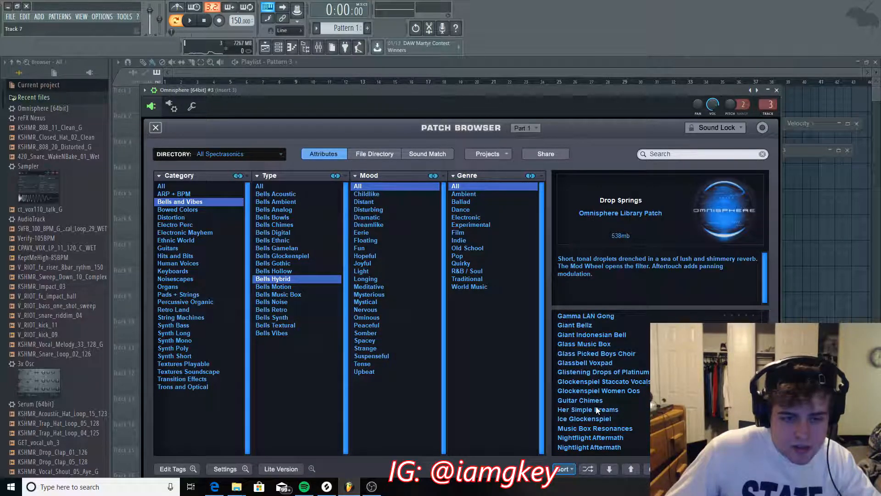
left_click(599, 411)
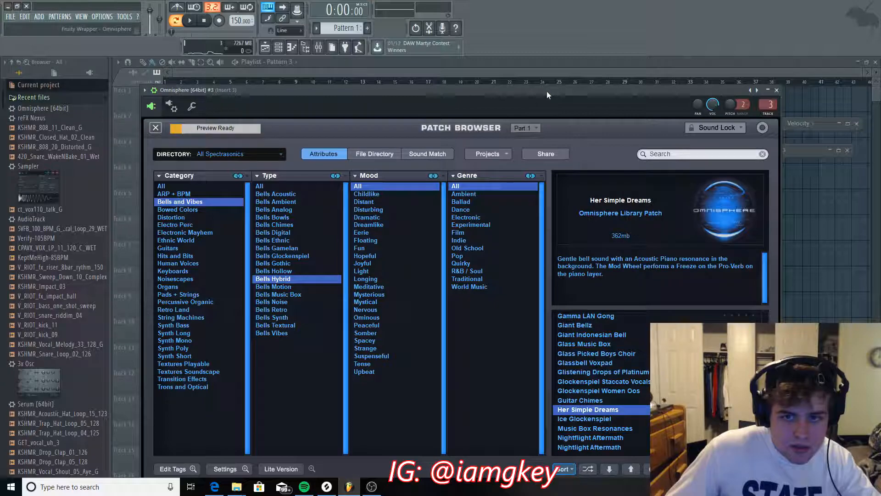
key("space")
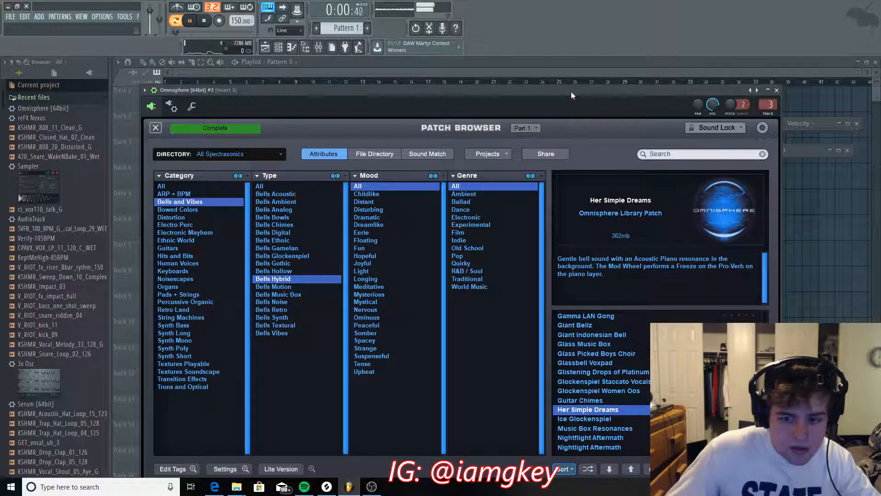
Audition the Guitar Chimes, Nightflight Aftermath and Ice Glockenspiel patches in the third Omnisphere
left_click(582, 400)
key("space")
left_click(595, 436)
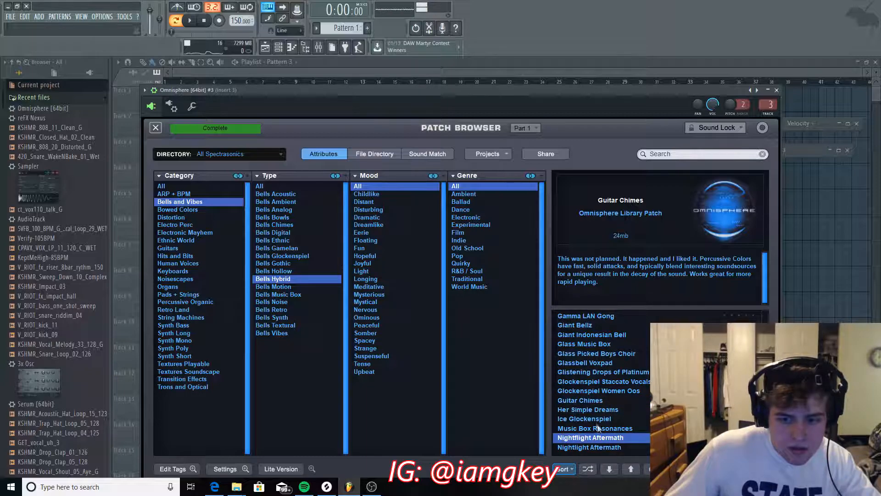
key("space")
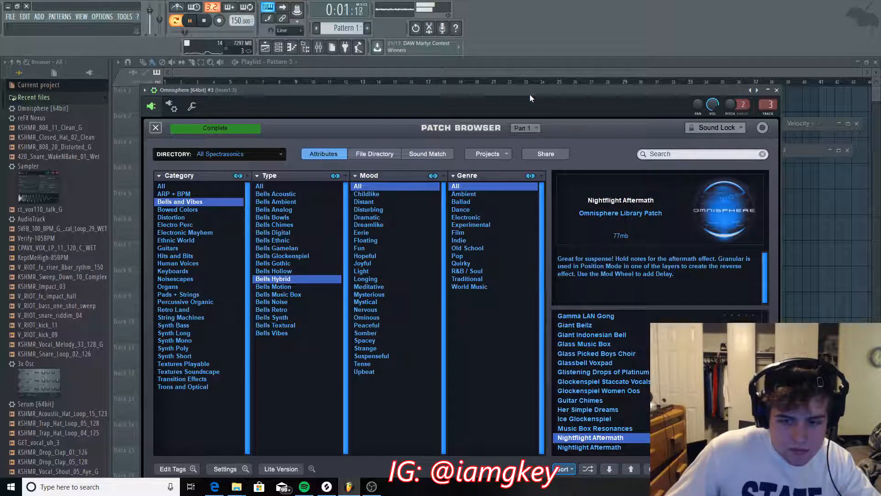
left_click(588, 419)
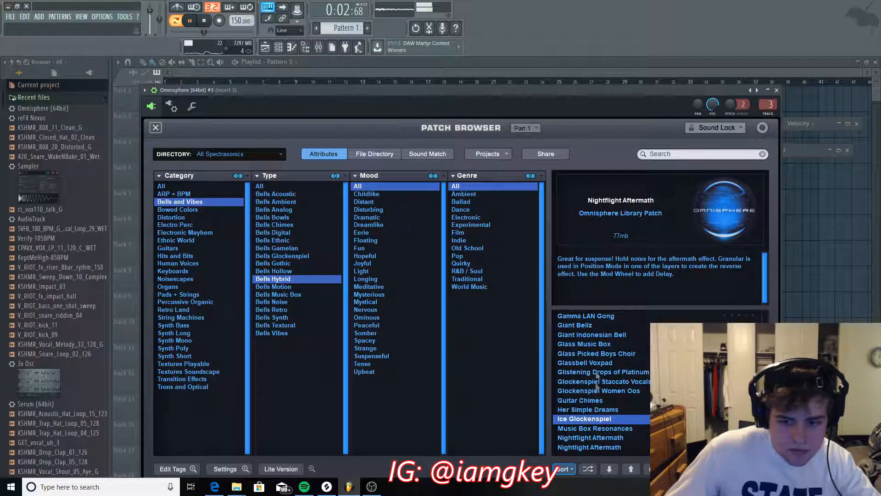
key("space")
scroll(632, 410, "down", 4)
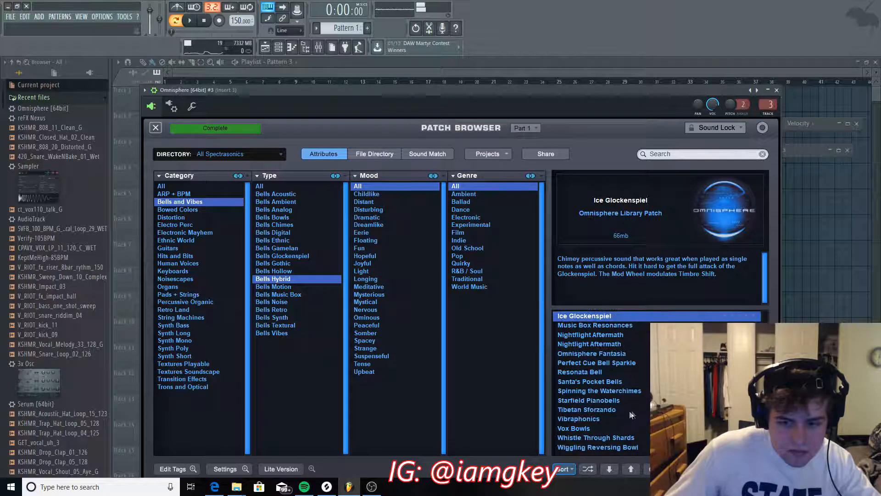
Load the Whistle Through Shards patch in the third Omnisphere, play the loop, and close the plugin window
left_click(588, 438)
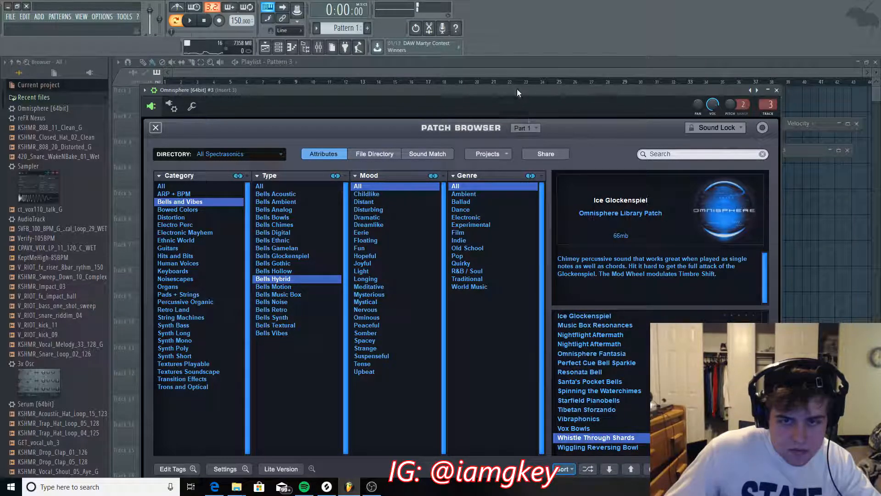
key("space")
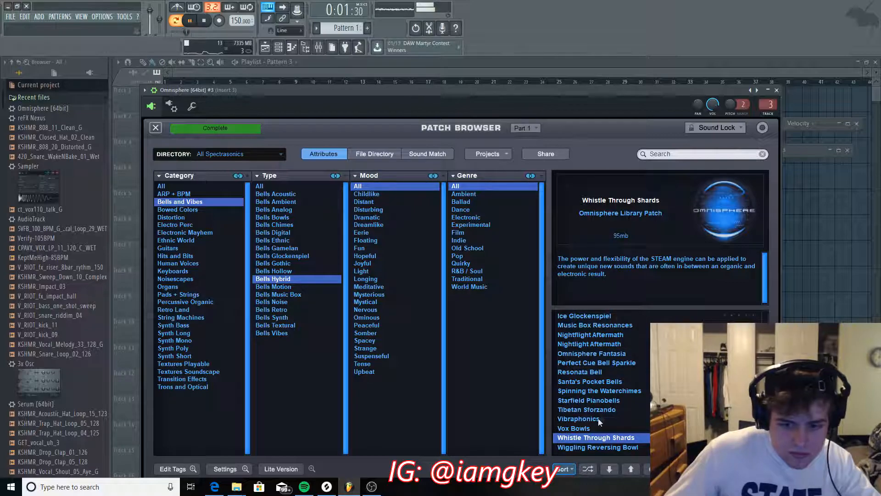
left_click(777, 90)
Maximize the mixer and add Fruity Parametric EQ 2 to the first effect slot of insert 3
left_click(797, 151)
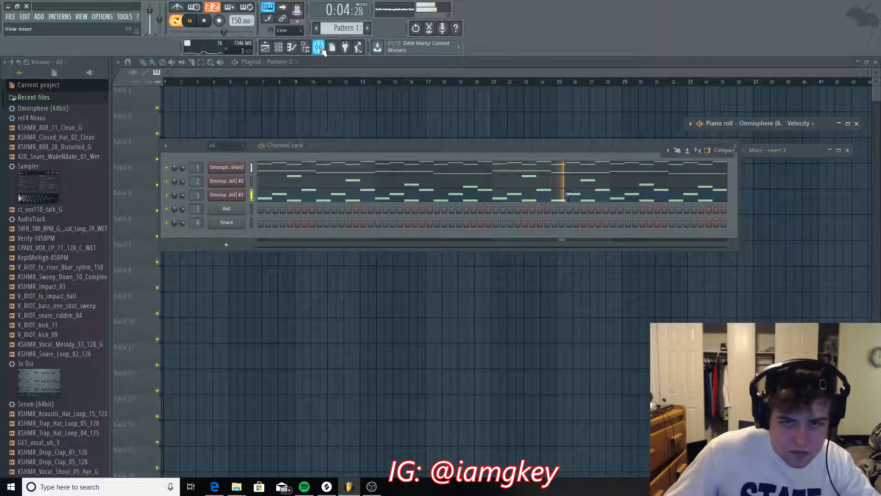
double_click(797, 151)
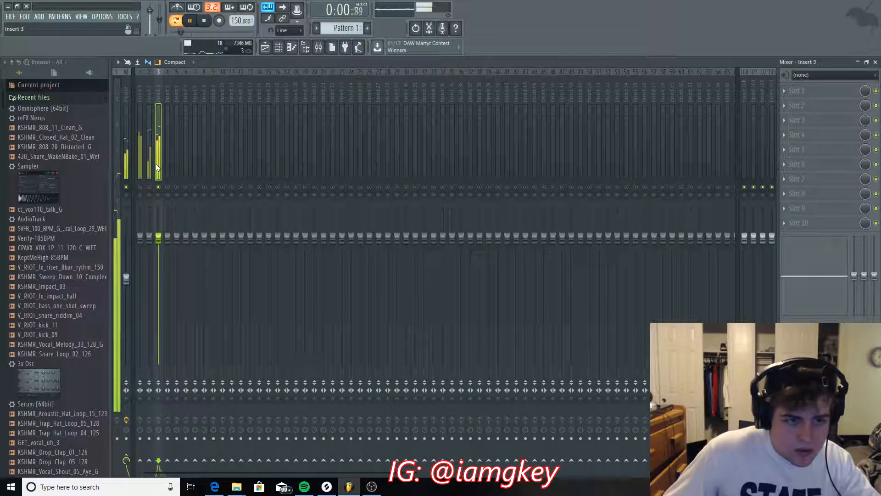
left_click(821, 94)
left_click(840, 141)
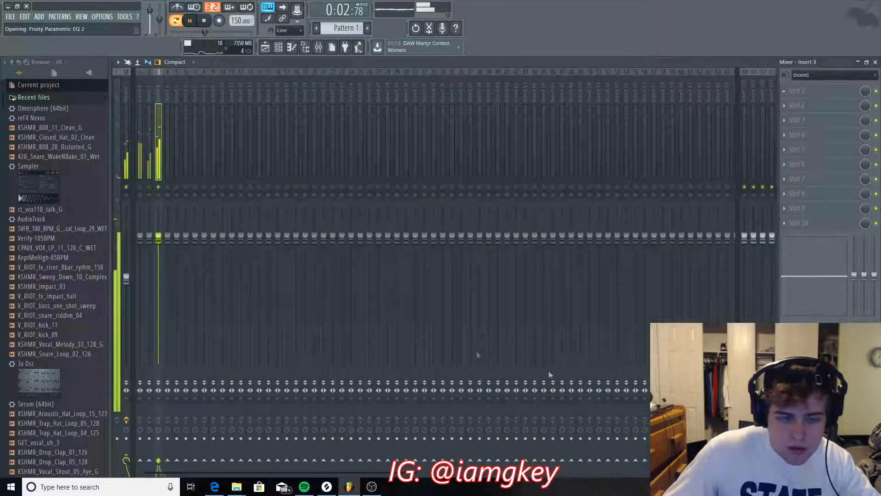
right_click(159, 179)
left_click(201, 212)
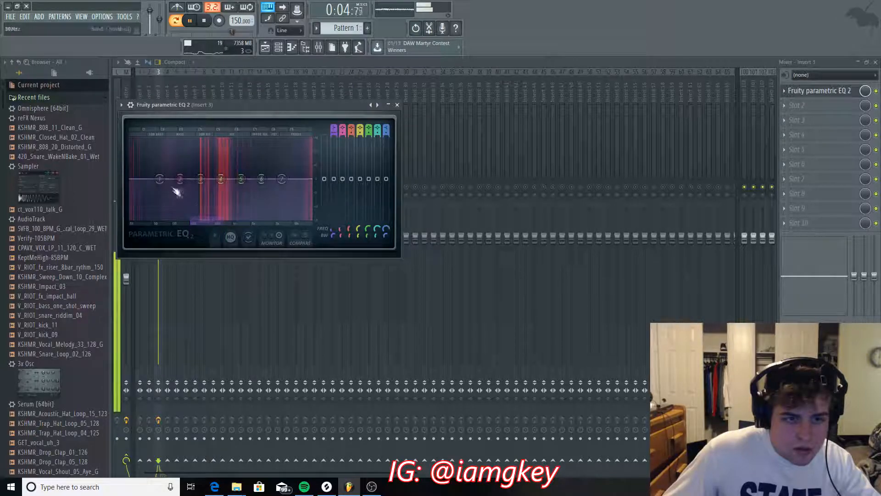
On insert 3's EQ, cut the lows with band 1 at -18 dB, dip band 4 about 3.4 dB at 642 Hz, and roll off the highs
left_click_drag(160, 179, 198, 220)
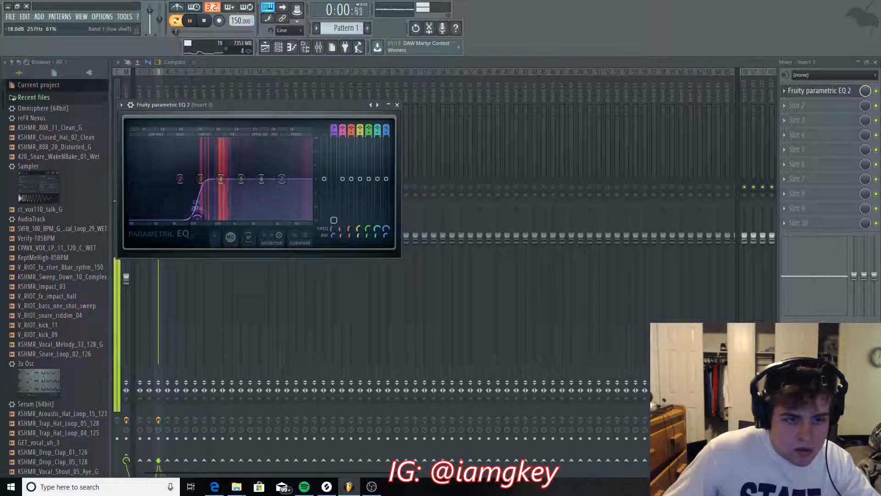
left_click_drag(218, 186, 218, 193)
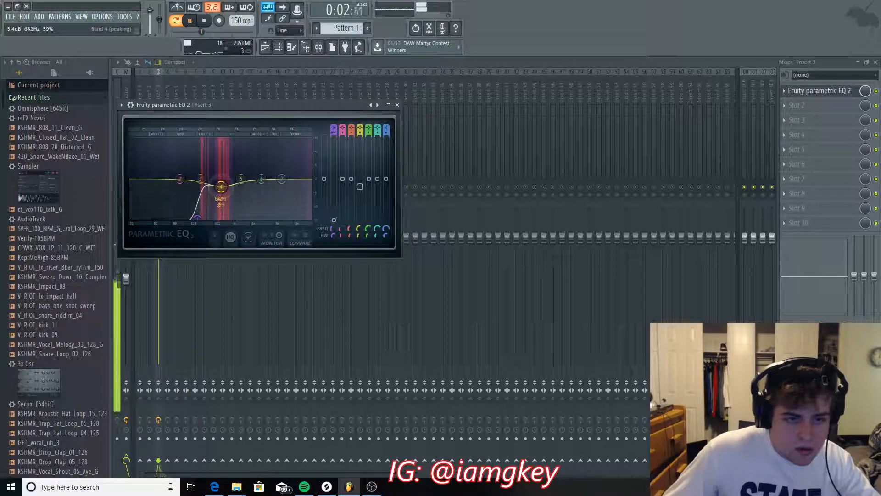
left_click_drag(296, 179, 297, 216)
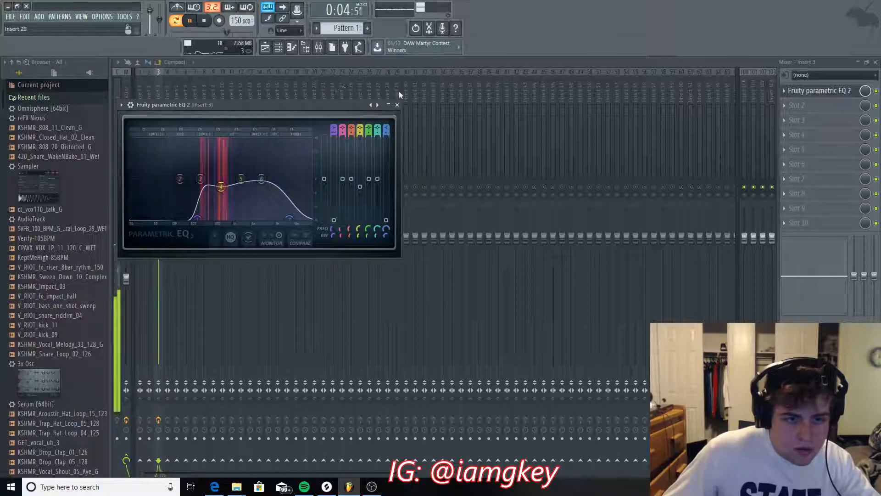
left_click(397, 105)
Balance the mixer levels during playback: insert 2 at about -1.3 dB, insert 1 at about -0.5 dB, and insert 3 clearly lower than both
left_click(150, 187)
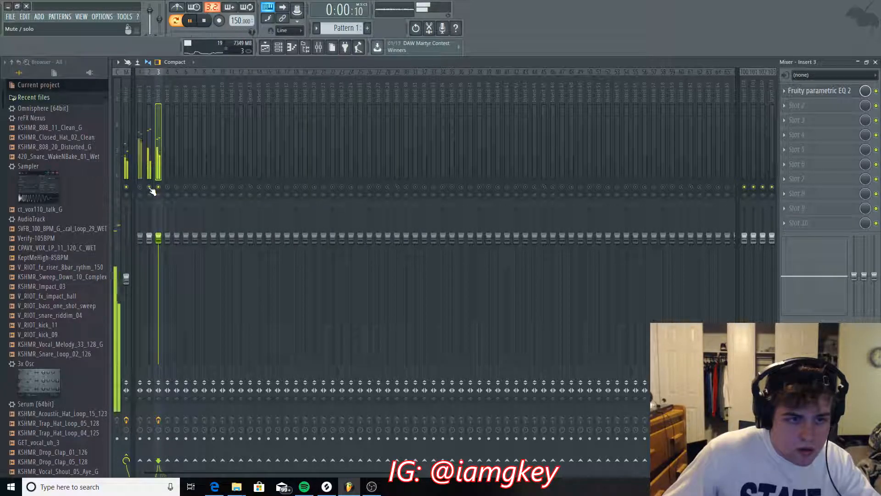
mouse_move(159, 238)
left_mouse_down()
mouse_move(151, 246)
mouse_move(151, 236)
left_mouse_up()
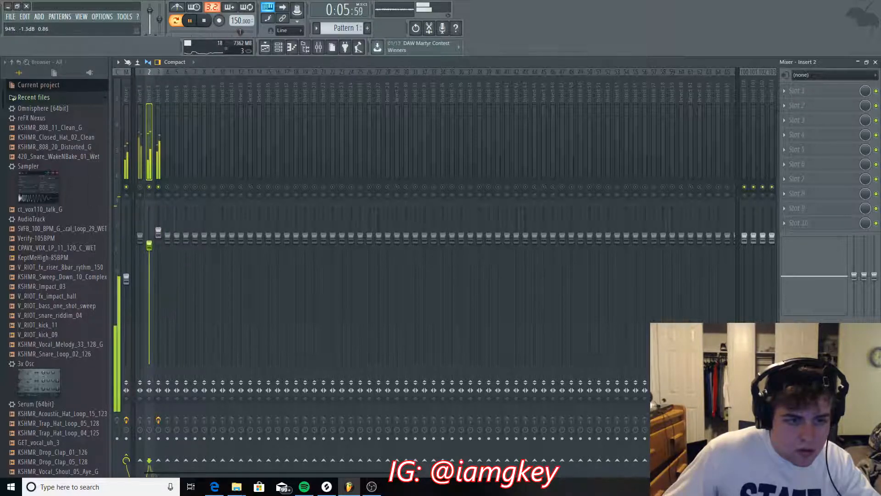
left_click(141, 192)
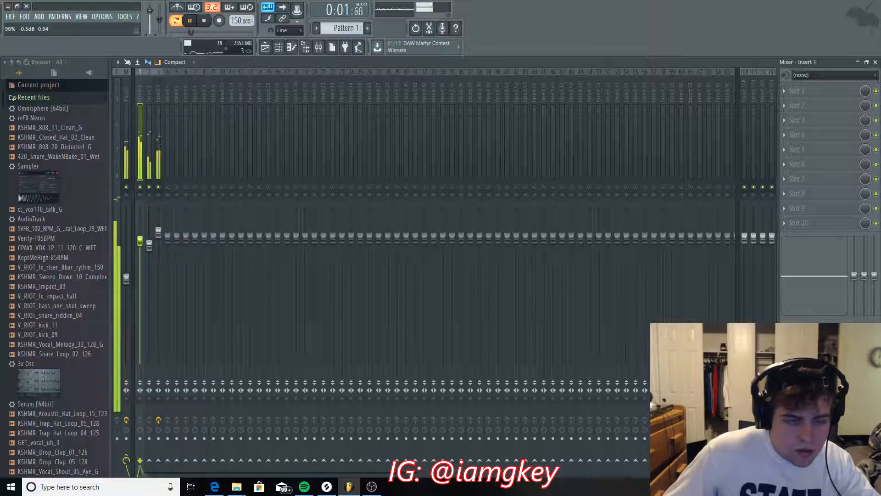
left_click_drag(158, 230, 159, 266)
key("space")
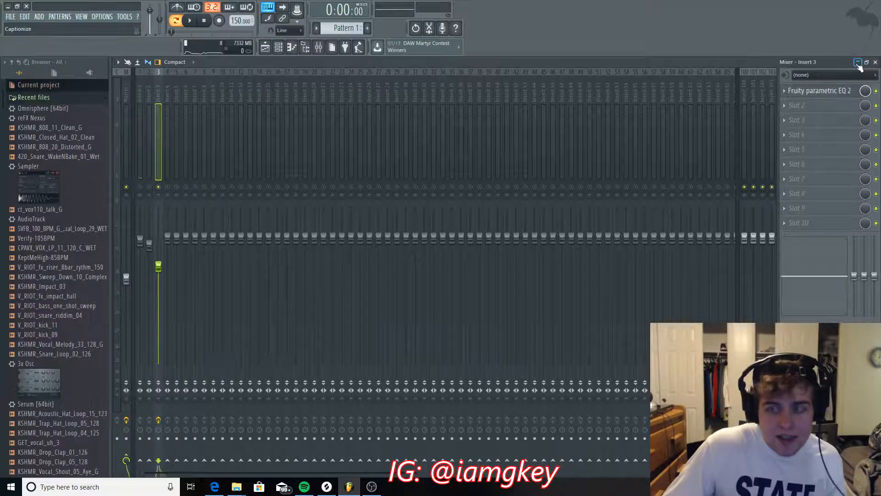
Check which patch is loaded in the third Omnisphere, and close its window
key("F9")
left_click(233, 196)
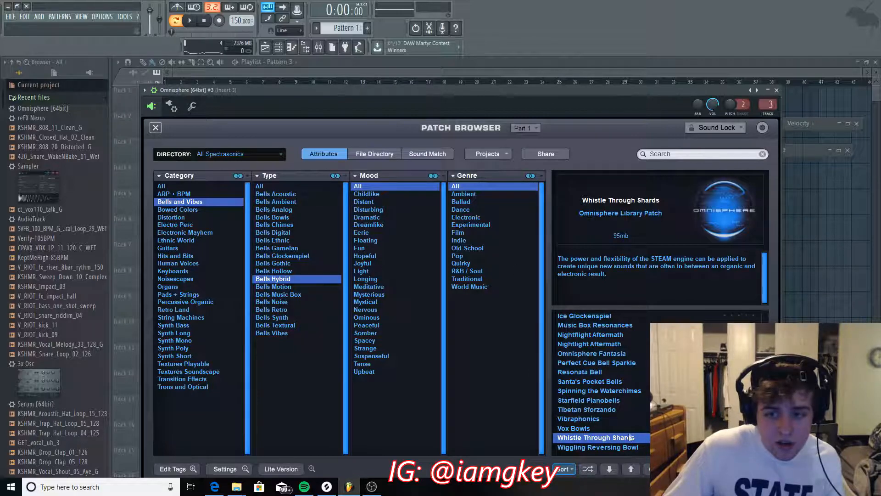
left_click(776, 91)
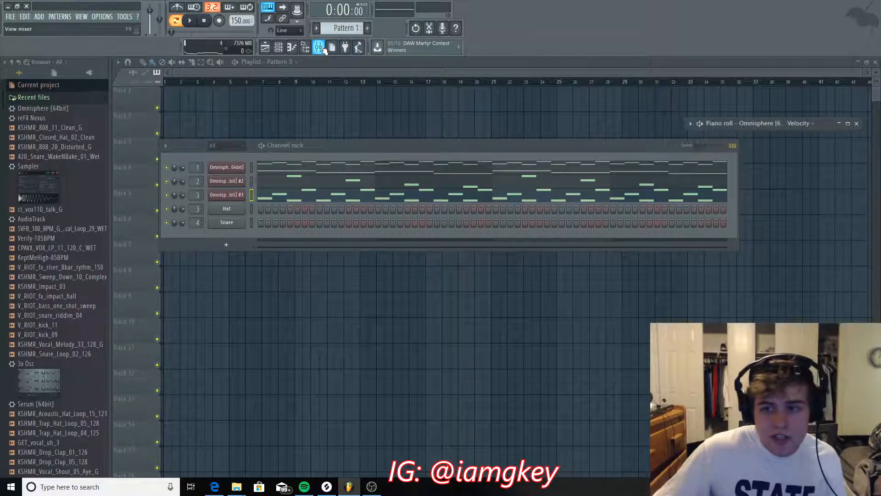
Raise insert 3's mixer level slightly during playback and shift the lowest band of its EQ to a higher frequency
double_click(805, 150)
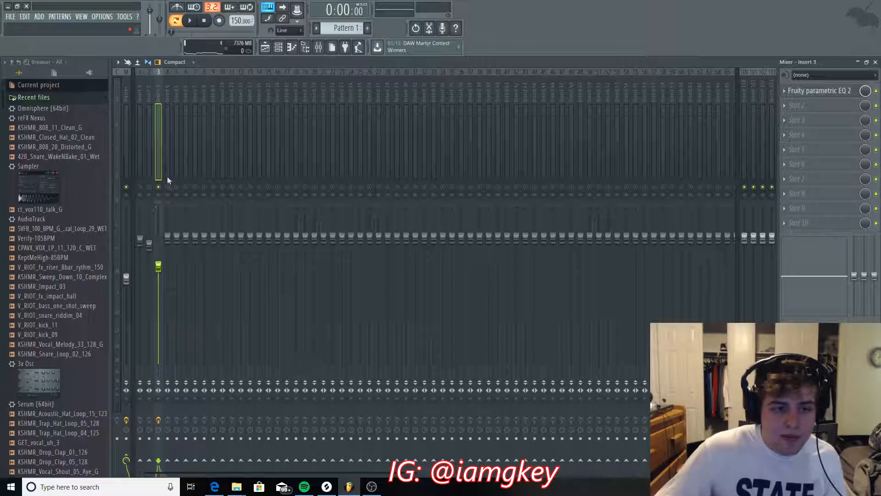
left_click(190, 21)
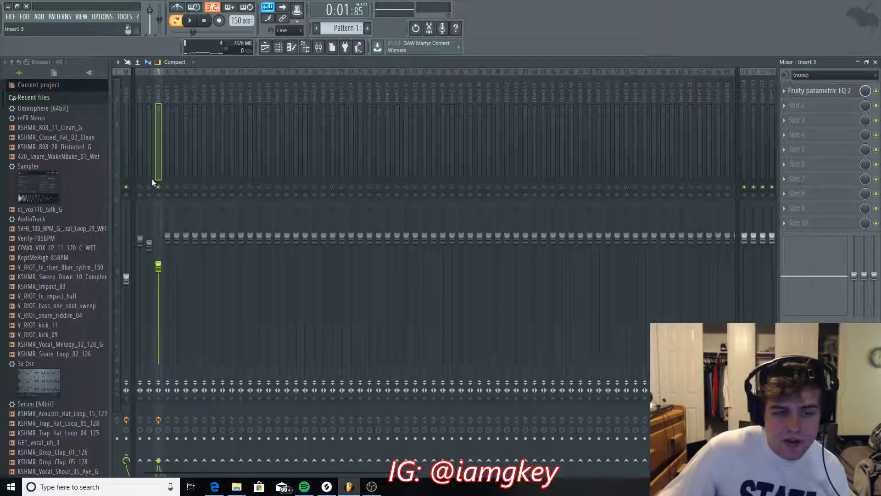
left_click(194, 21)
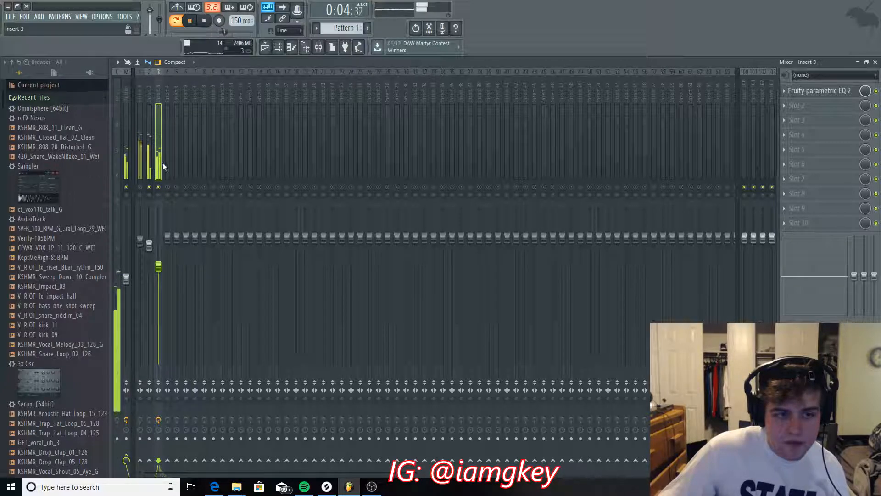
mouse_move(159, 267)
left_mouse_down()
mouse_move(158, 237)
mouse_move(158, 260)
left_mouse_up()
left_click(819, 91)
left_click_drag(221, 180, 261, 186)
left_click(397, 105)
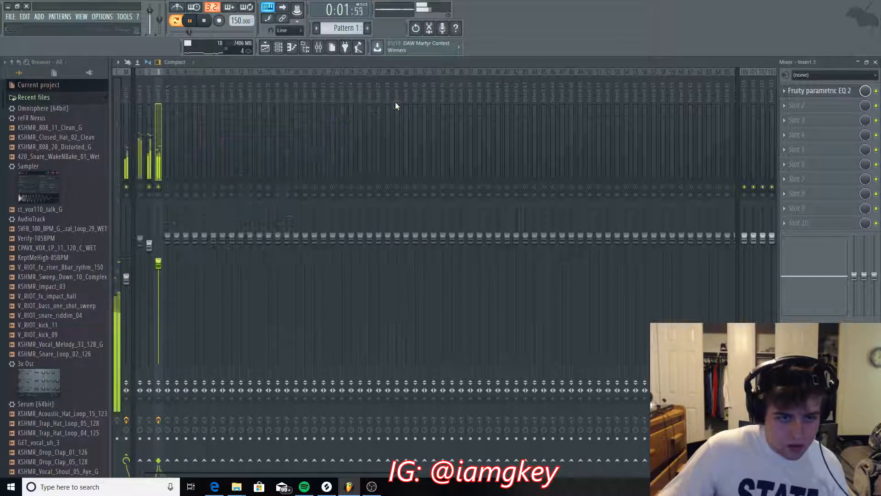
Lower insert 1's mixer level to roughly match insert 3 and raise insert 2 to 100% (0.0 dB)
left_click_drag(140, 240, 140, 259)
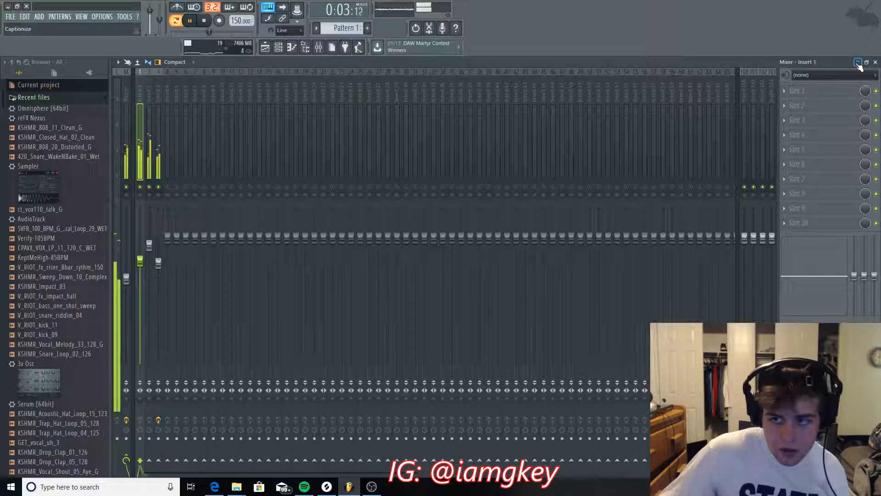
left_click_drag(154, 248, 149, 238)
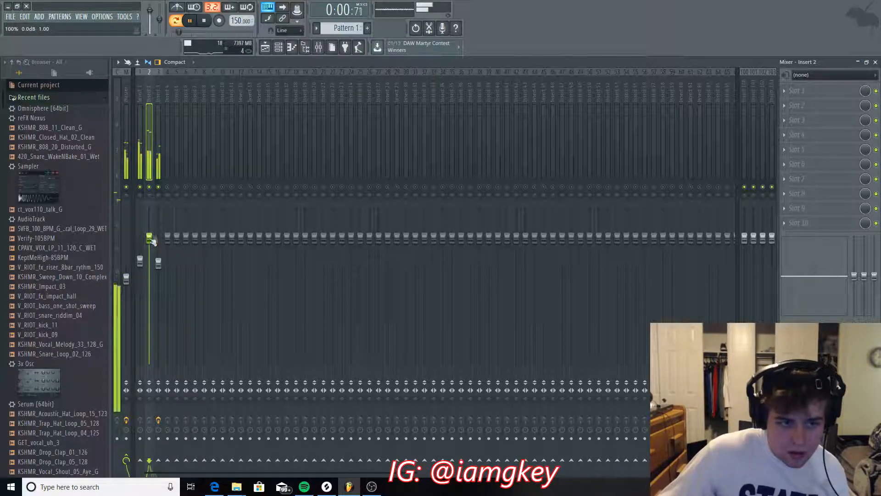
Add Fruity Parametric EQ 2 to insert 1's first effect slot, change its lowest band's type, and shift the band down and higher in frequency
left_click(140, 177)
left_click(799, 90)
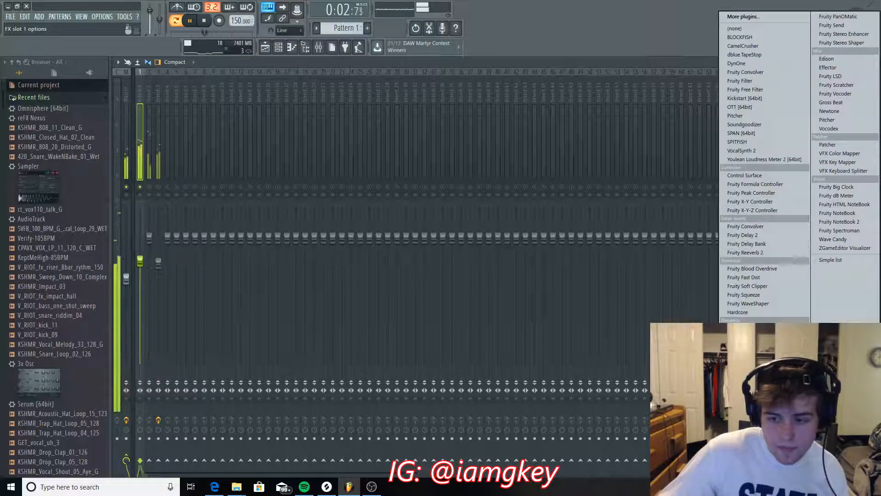
left_click(753, 404)
right_click(208, 226)
mouse_move(230, 260)
left_click(253, 272)
left_click_drag(208, 227, 244, 266)
left_click(445, 152)
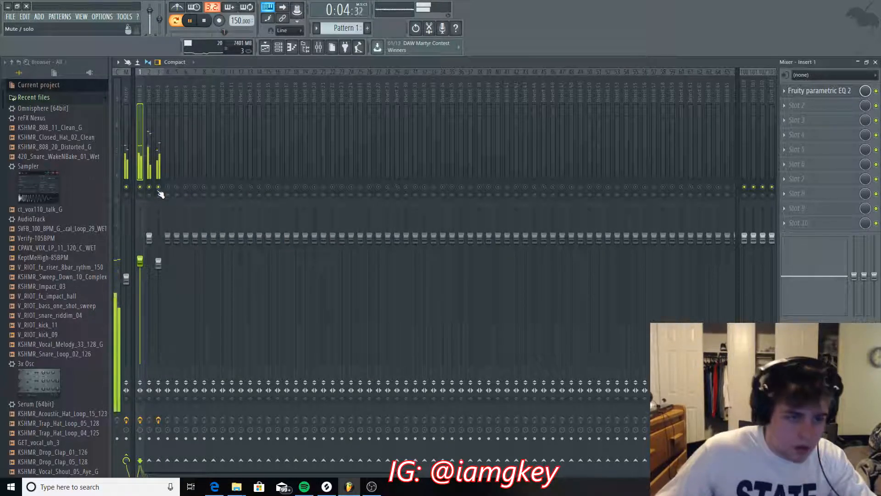
Rebalance the mixer levels so insert 1 sits between insert 2 and the quieter insert 3, restore the mixer window, and stop playback
left_click_drag(161, 266, 161, 261)
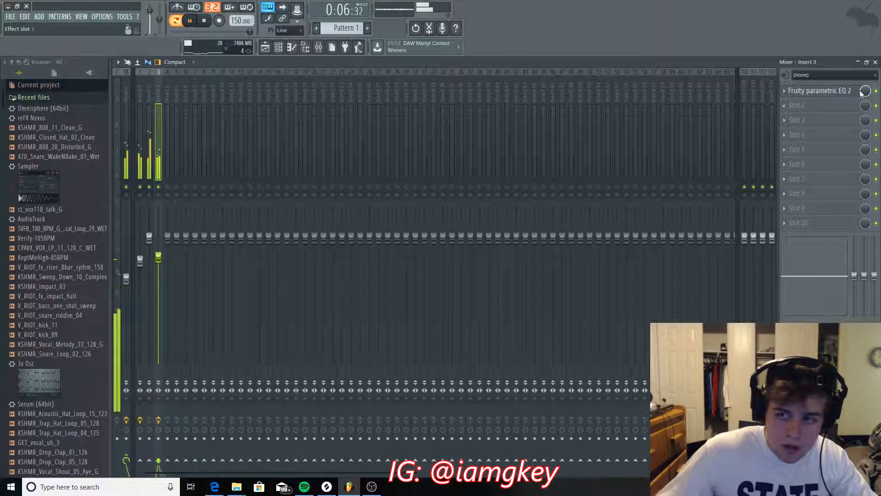
left_click_drag(140, 260, 158, 271)
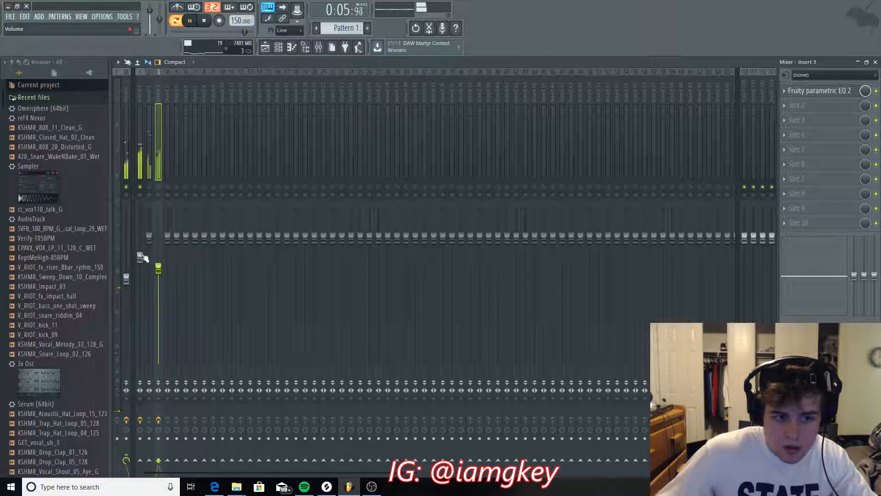
left_click_drag(140, 257, 140, 252)
left_click(158, 187)
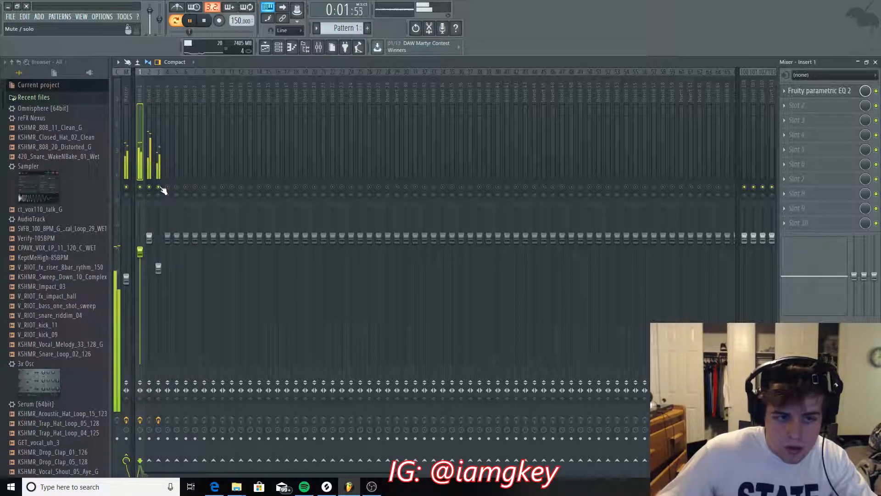
left_click_drag(159, 269, 159, 264)
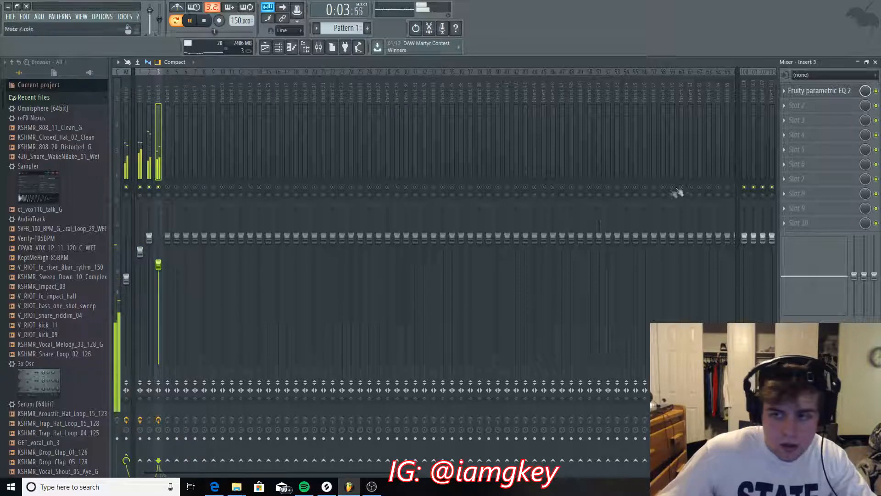
left_click(858, 62)
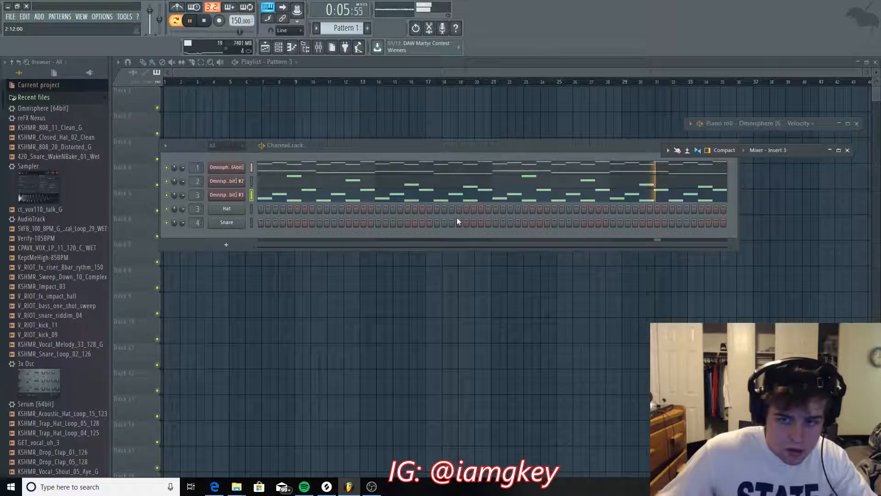
key("space")
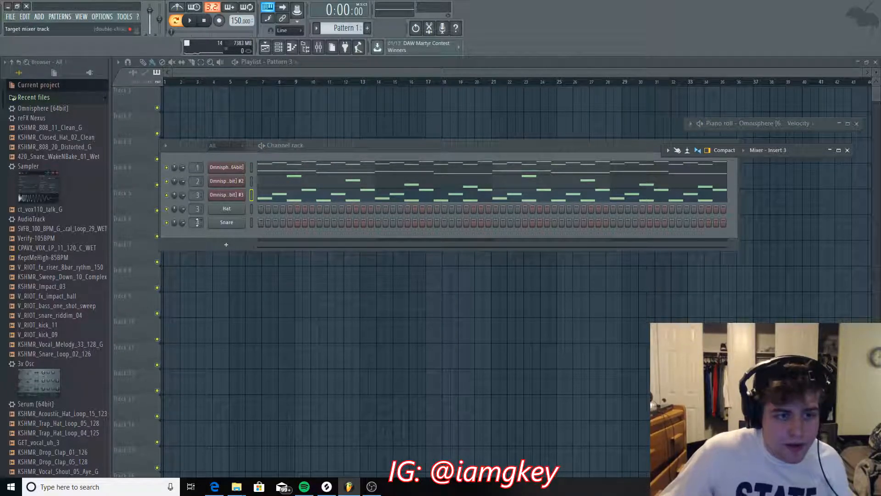
Play Pattern 1 to check how the three melody layers sound together, and stop playback
left_click(33, 97)
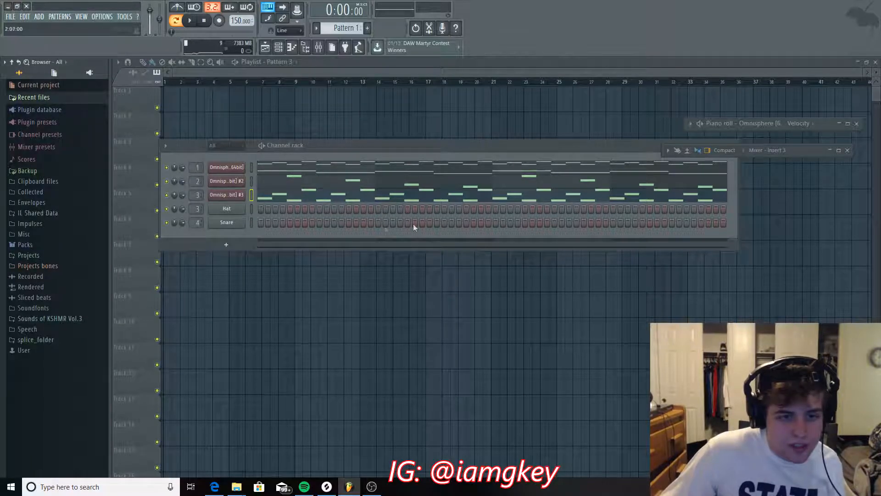
right_click(226, 168)
left_click(381, 145)
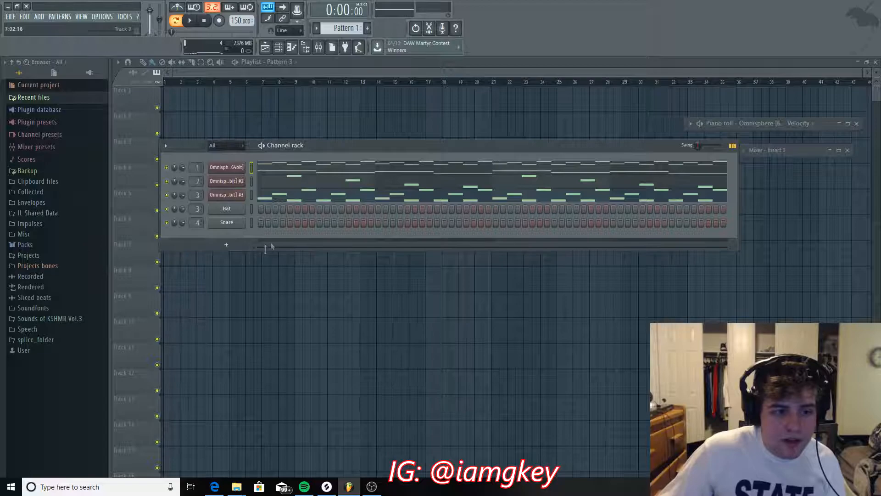
left_click(195, 21)
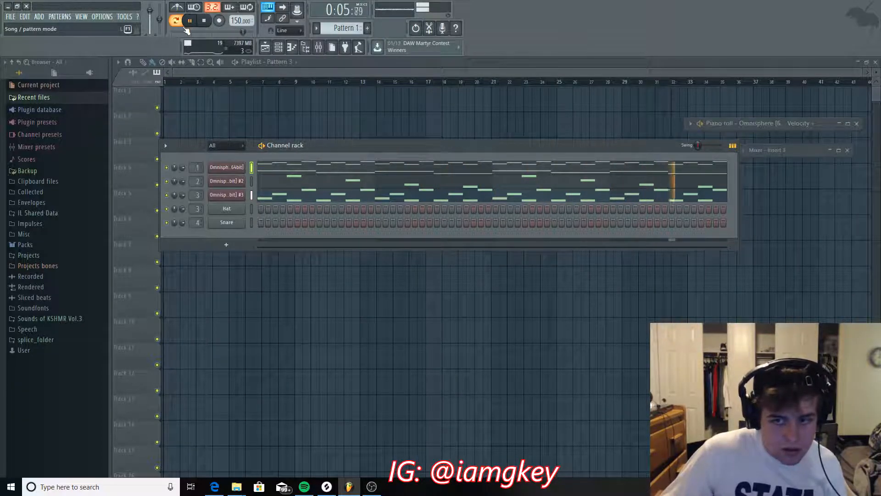
key("space")
left_click(89, 100)
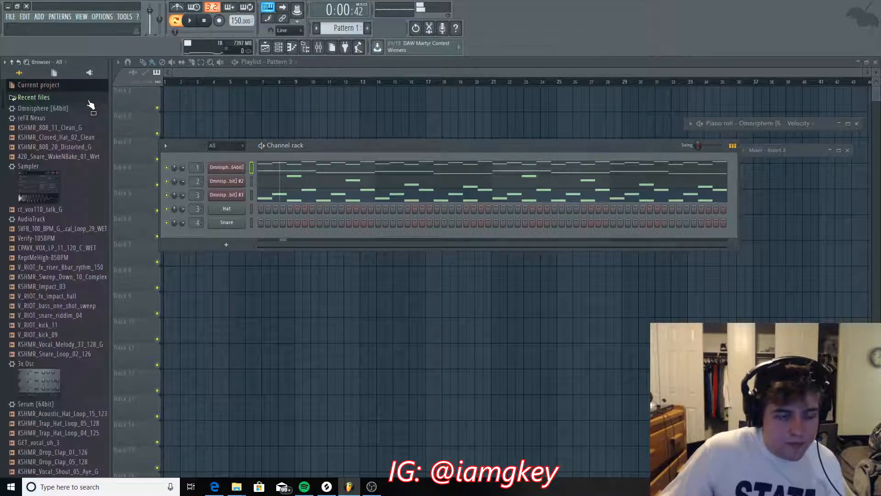
Switch to Splice, find JUST_snare_paper.wav among the snare samples, and load it onto the Snare channel
left_click(327, 488)
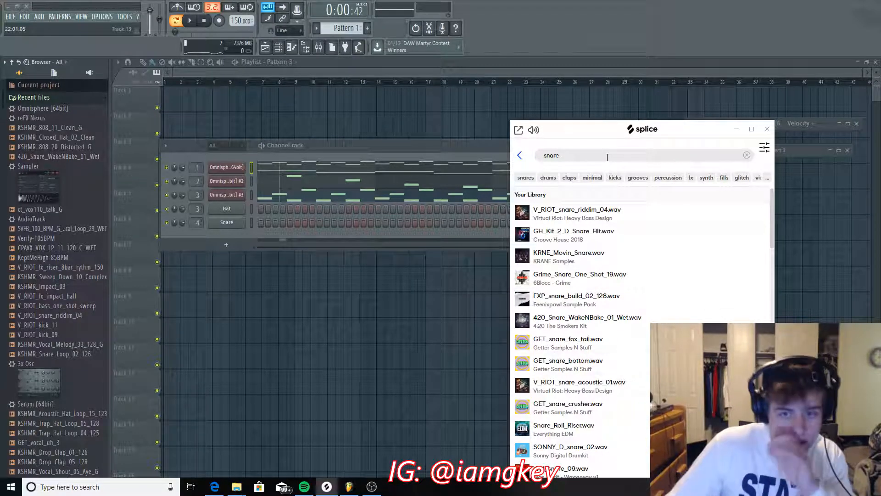
scroll(597, 303, "down", 1)
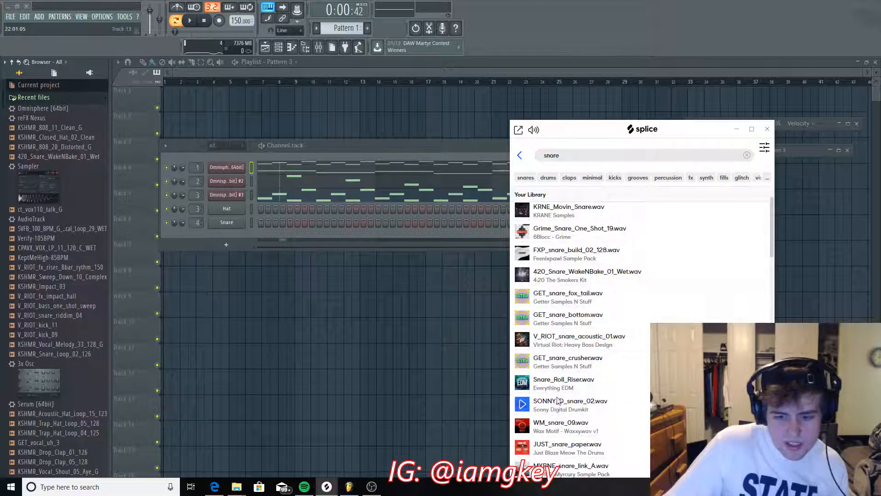
scroll(538, 383, "down", 2)
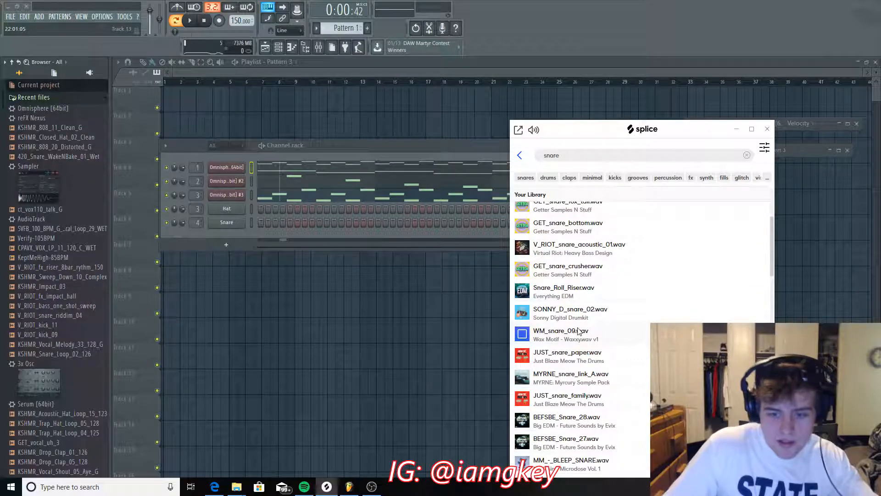
left_click_drag(578, 359, 229, 222)
key("space")
Review the first Omnisphere channel's notes in the maximized piano roll, and return to the channel rack
right_click(224, 167)
left_click(261, 168)
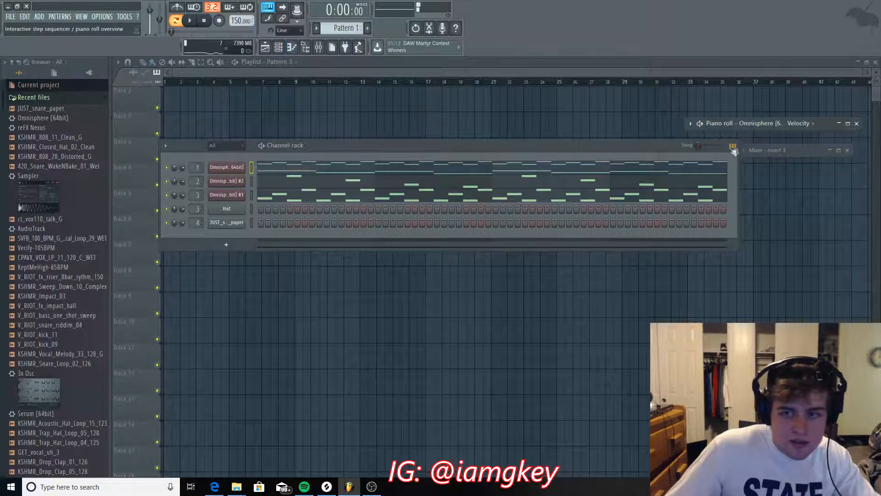
double_click(823, 125)
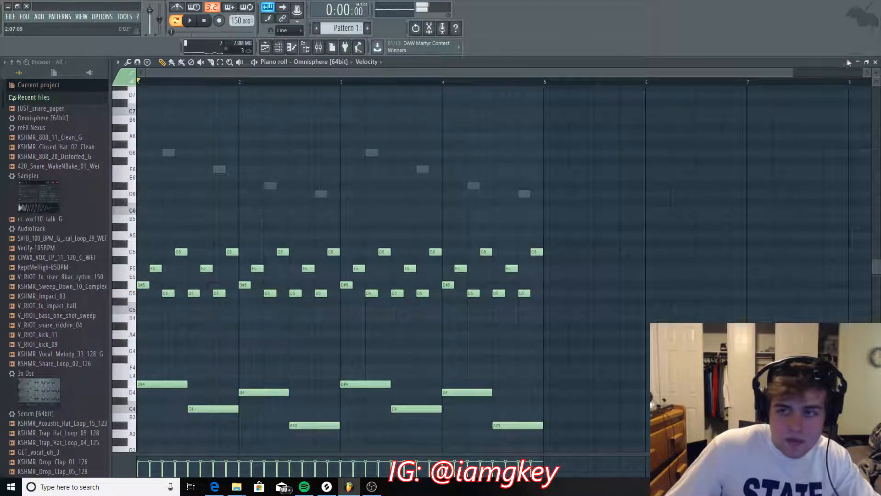
left_click(866, 62)
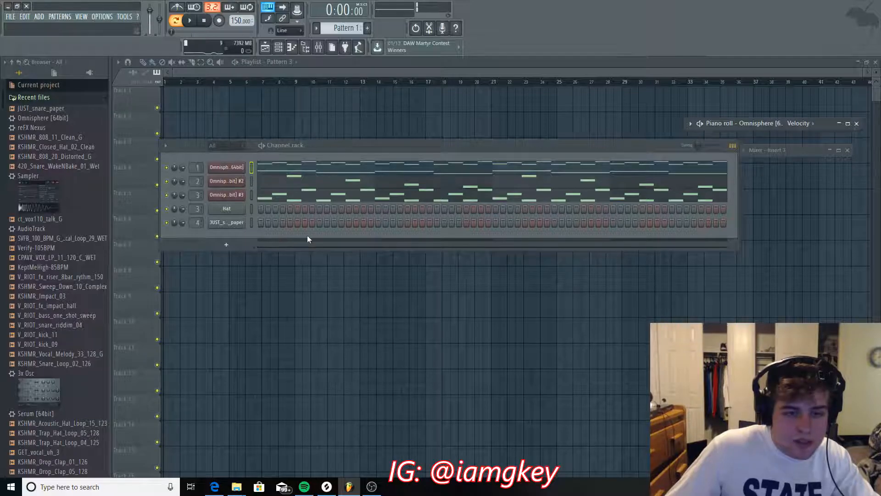
Place a snare hit on step 9 of the snare channel and audition it with the melody
left_click(320, 223)
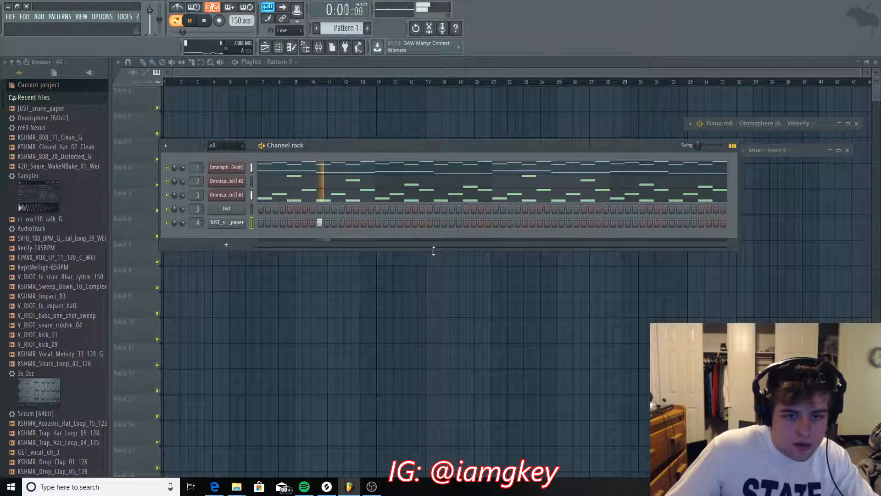
left_click(319, 48)
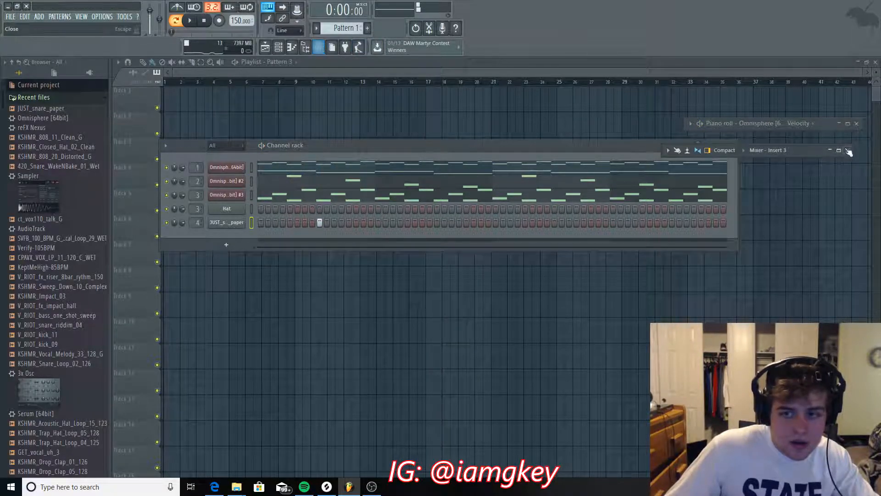
double_click(805, 150)
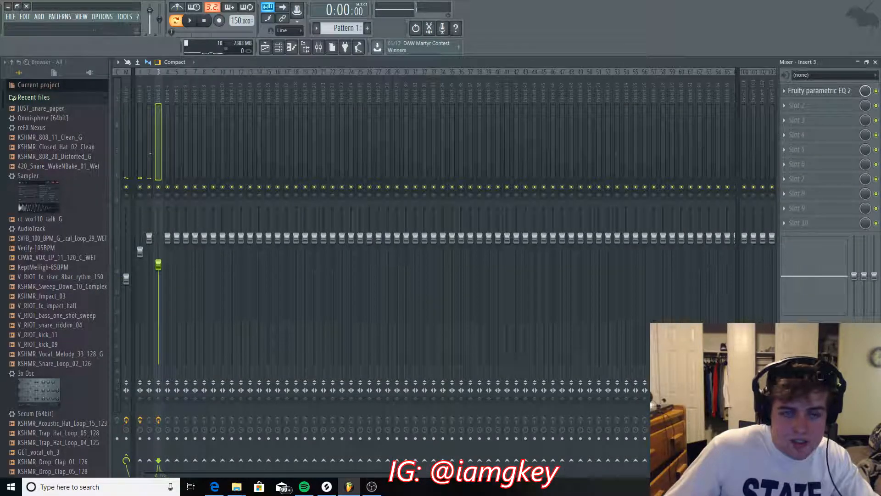
left_click(867, 62)
key("space")
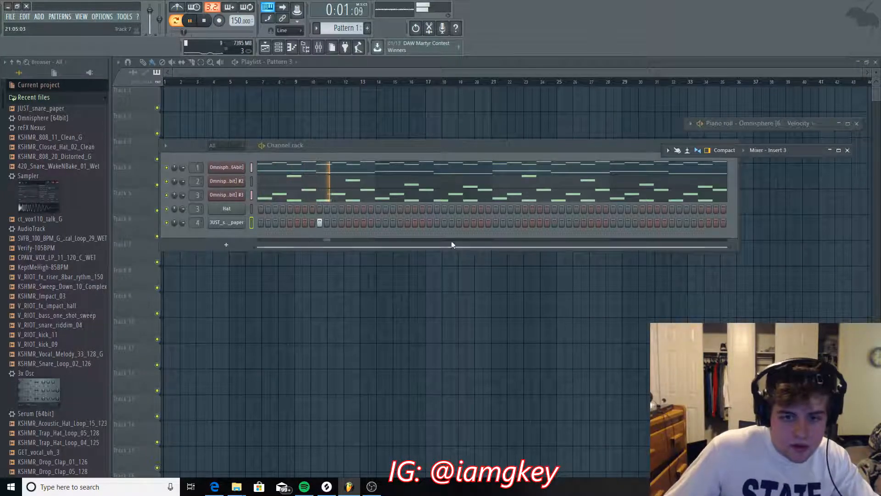
key("space")
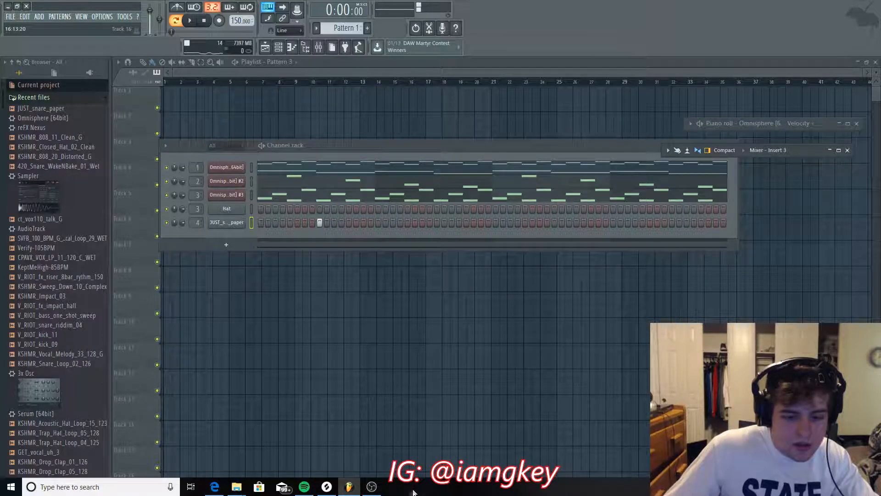
Replace the snare channel's sample with WM_snare_09.wav from the Splice library
left_click(326, 487)
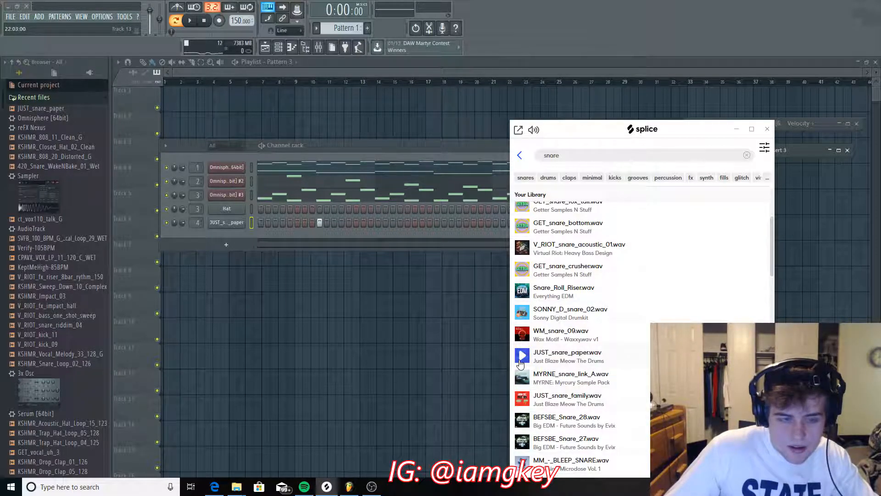
scroll(541, 340, "down", 1)
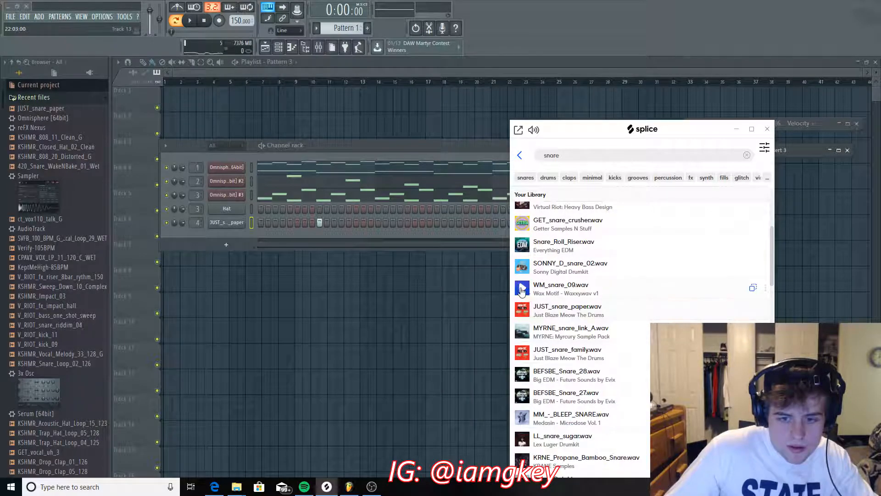
left_click_drag(522, 290, 227, 222)
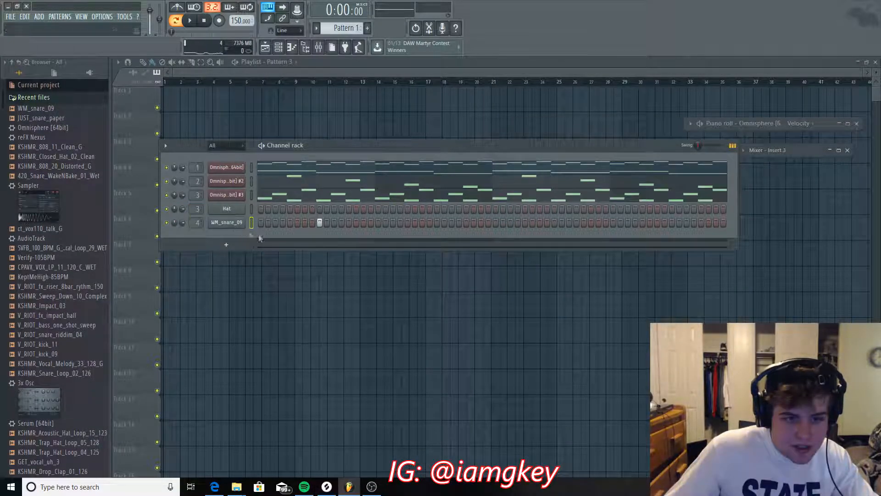
Add snare hits on steps 25, 41 and 57 of the WM_snare_09 channel while the pattern plays
key("space")
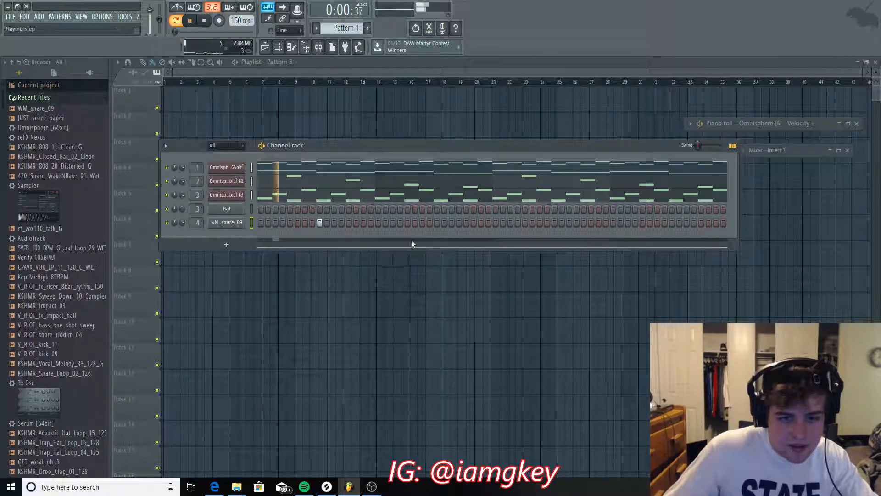
left_click(437, 223)
left_click(554, 222)
left_click(672, 222)
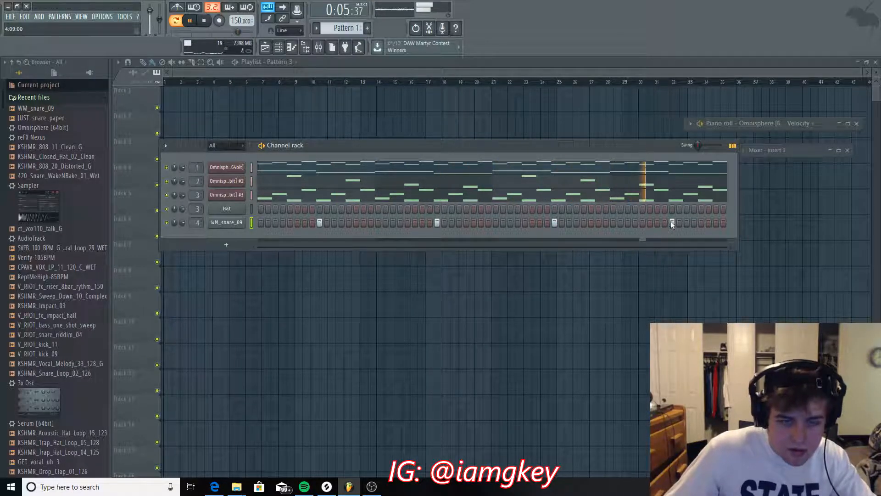
Look over the first Omnisphere channel's notes in the piano roll, return to the channel rack, and stop playback
right_click(225, 170)
left_click(266, 168)
right_click(228, 170)
left_click(268, 169)
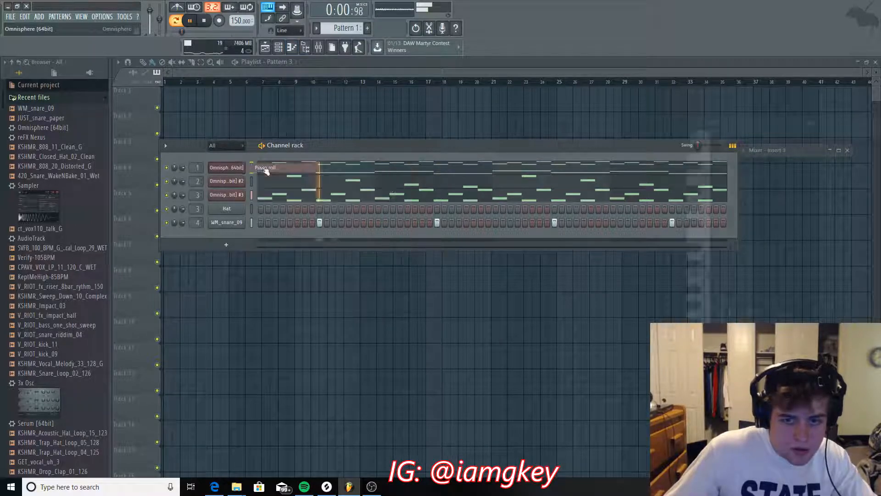
scroll(771, 284, "down", 1)
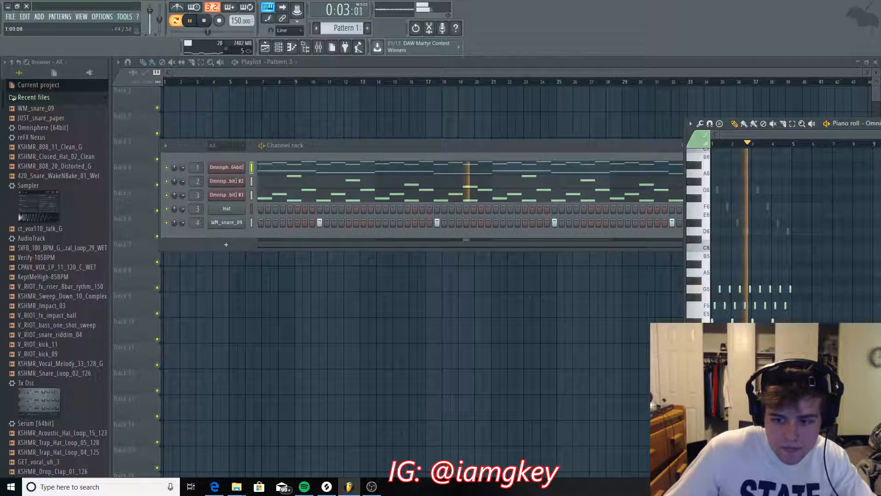
left_click(486, 145)
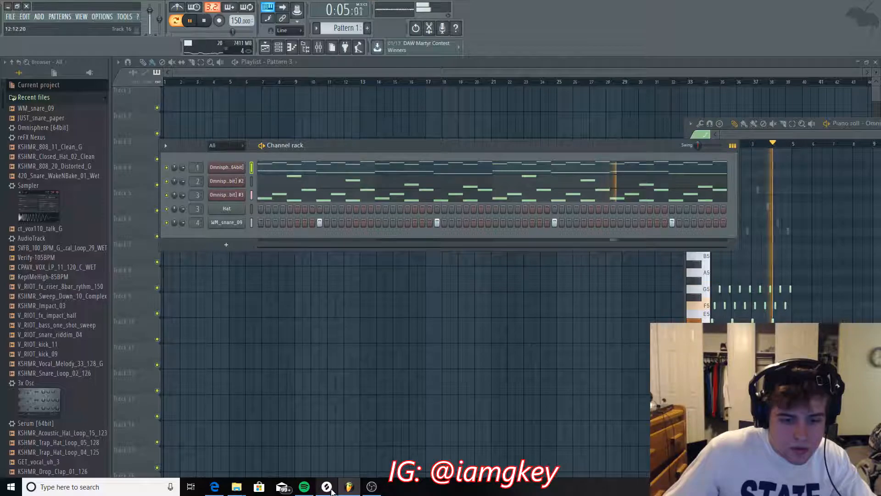
key("space")
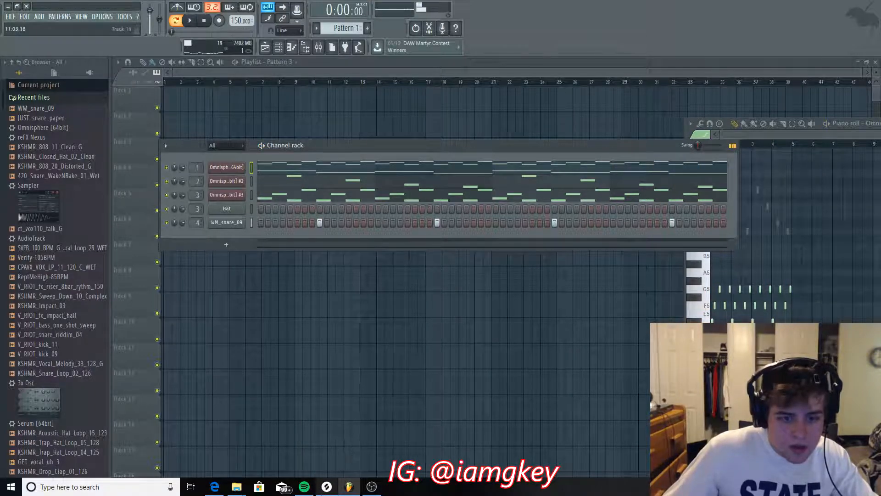
Switch to Splice and search the sample library for 808
left_click(325, 489)
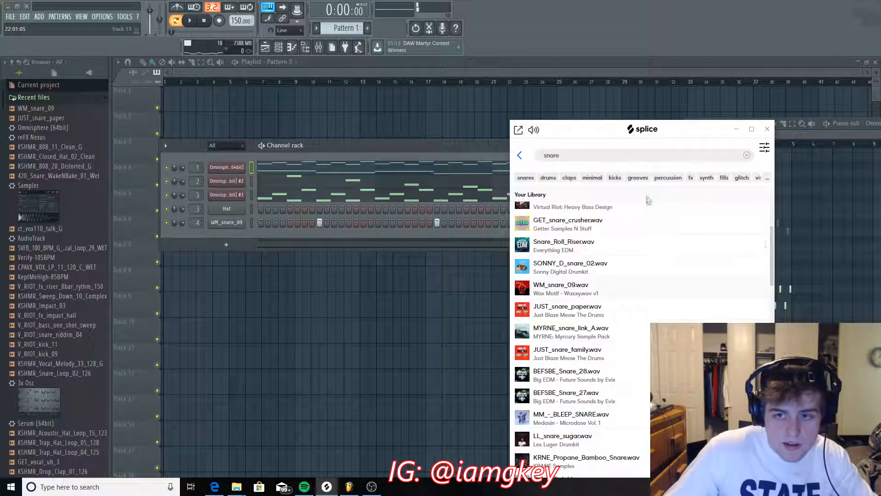
left_click(690, 159)
type("808")
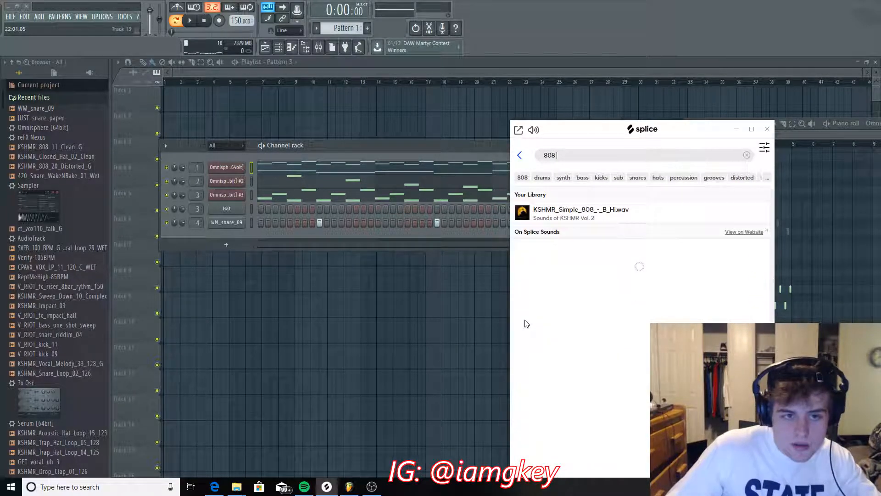
left_click(520, 157)
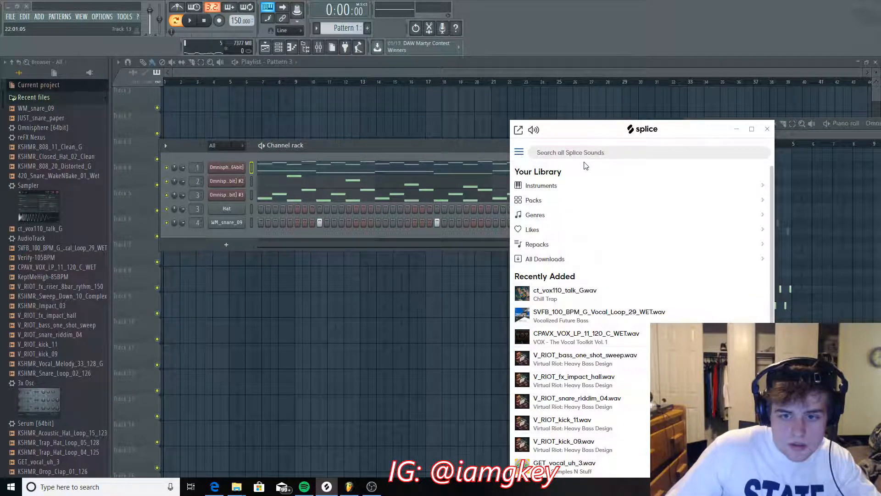
type("808")
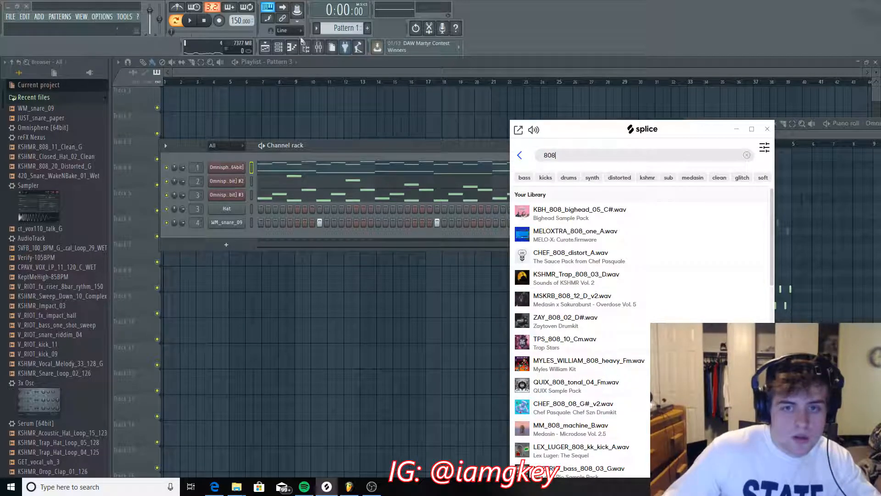
Browse the 808 samples while the pattern plays, and add ZAY_808_02_D#.wav as a new channel below the snare
left_click(190, 21)
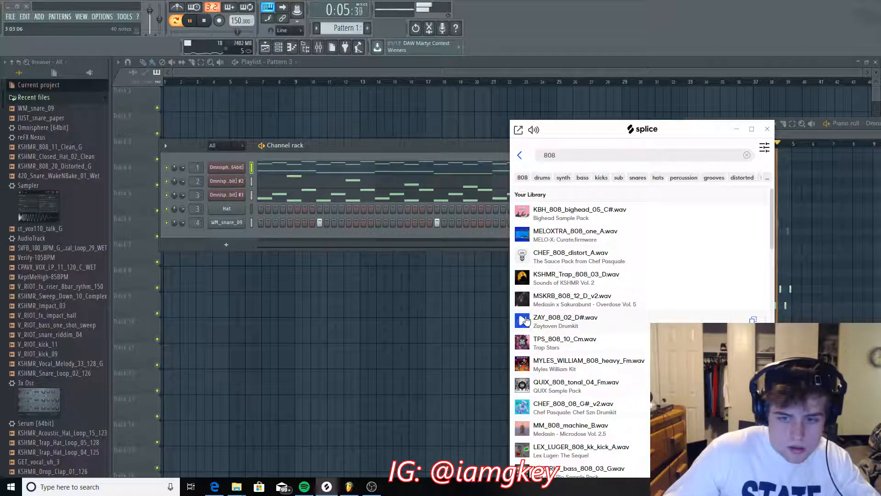
scroll(538, 305, "down", 2)
scroll(539, 304, "down", 4)
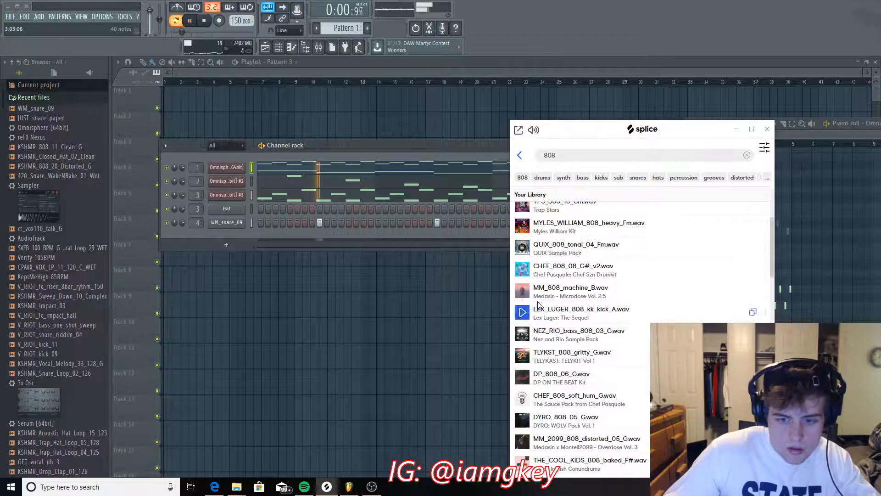
scroll(538, 304, "down", 1)
scroll(538, 304, "down", 4)
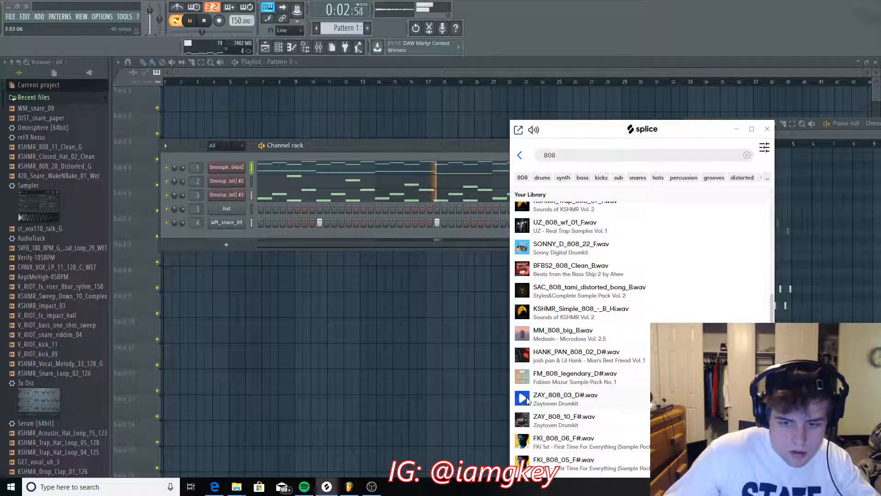
scroll(527, 401, "up", 3)
scroll(528, 349, "up", 4)
scroll(530, 317, "up", 3)
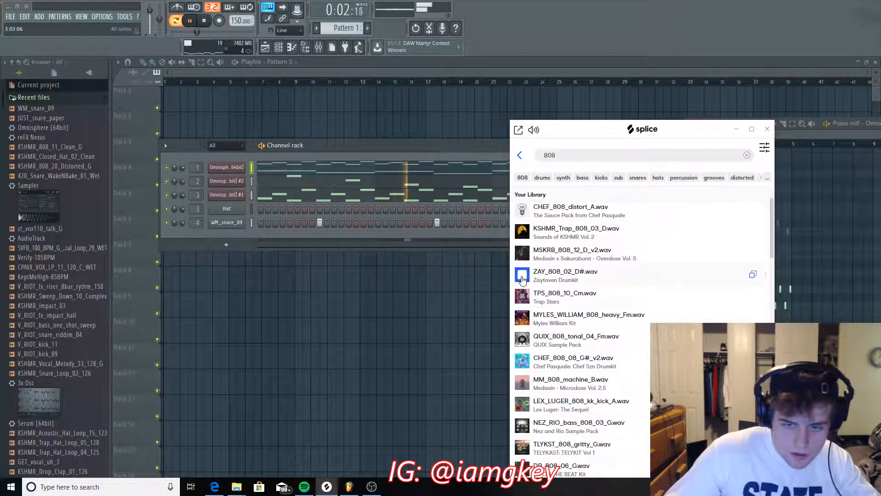
left_click_drag(522, 276, 232, 237)
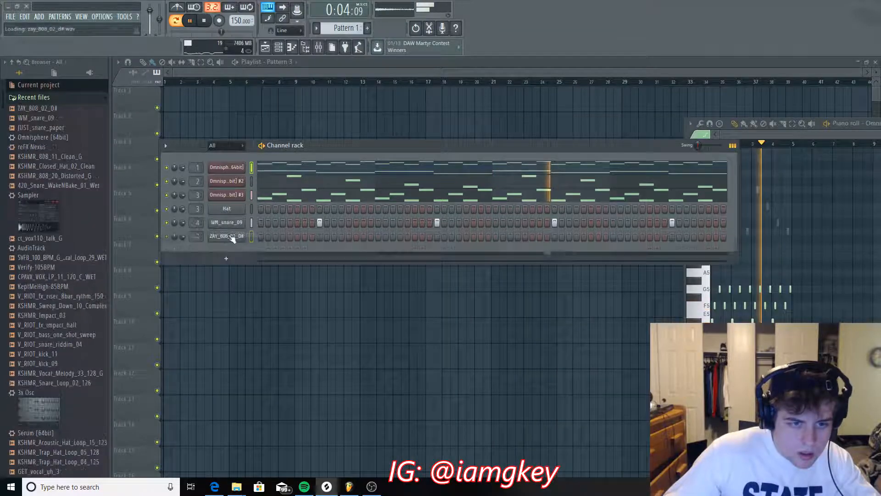
Stop playback, route the ZAY_808_02_D# channel to mixer track 5, and enable Cut itself for it
key("space")
left_click(319, 48)
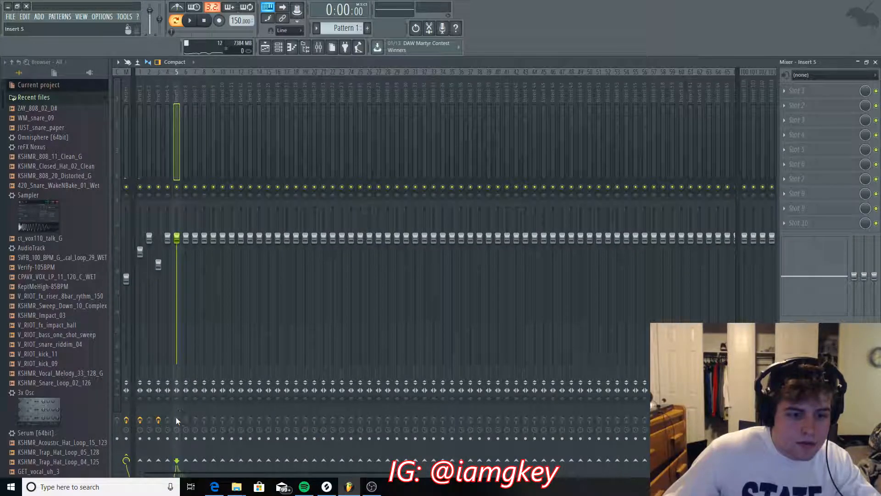
left_click(859, 62)
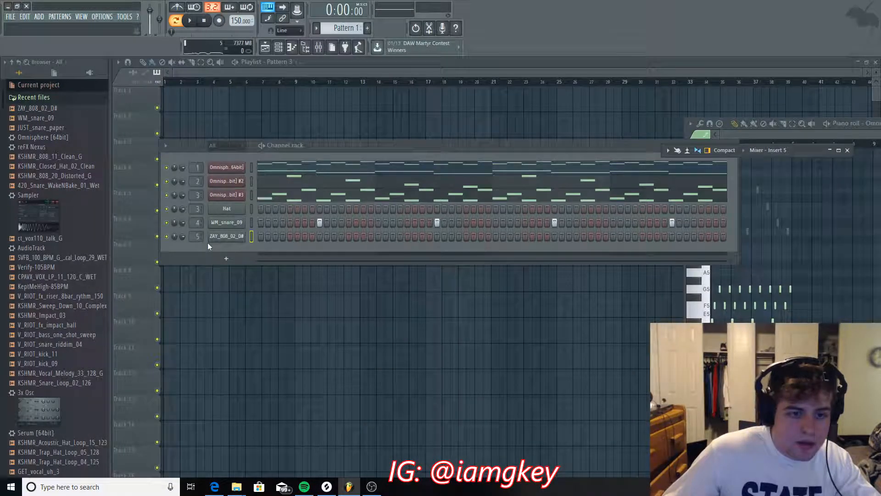
right_click(230, 236)
left_click(280, 286)
Open the ZAY_808_02_D# channel's piano roll, maximize it, and place a two-step C5 note at the start of bar 1
right_click(230, 237)
left_click(283, 237)
right_click(224, 236)
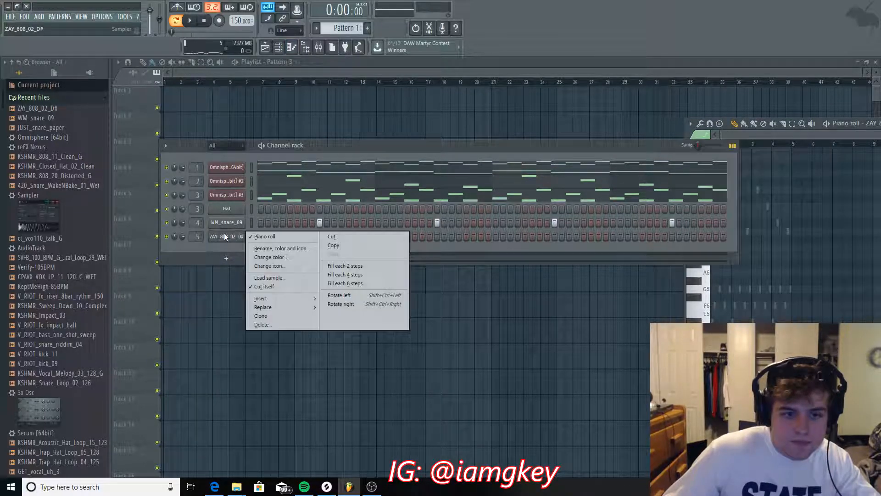
left_click(261, 237)
right_click(234, 237)
left_click(265, 237)
left_click_drag(690, 136, 100, 162)
left_click(852, 149)
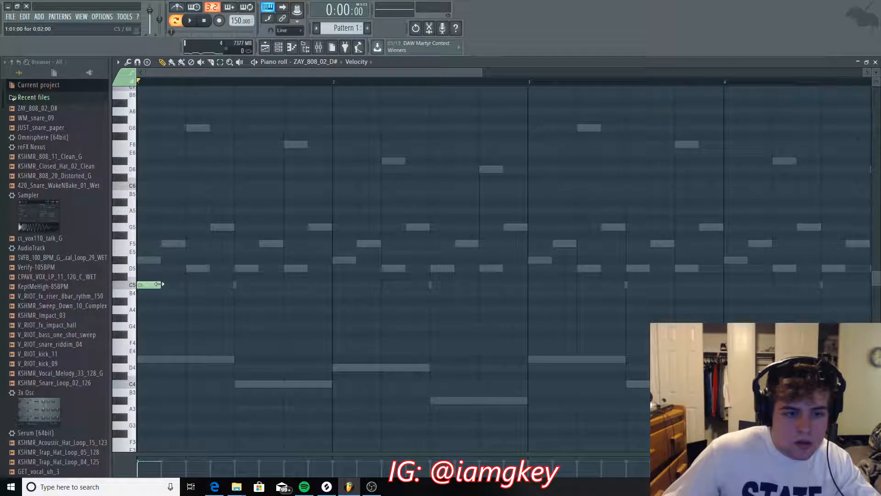
Play back the 808 line and reopen the ZAY_808_02_D# channel's notes in an enlarged piano roll
scroll(304, 299, "up", 3)
key("space")
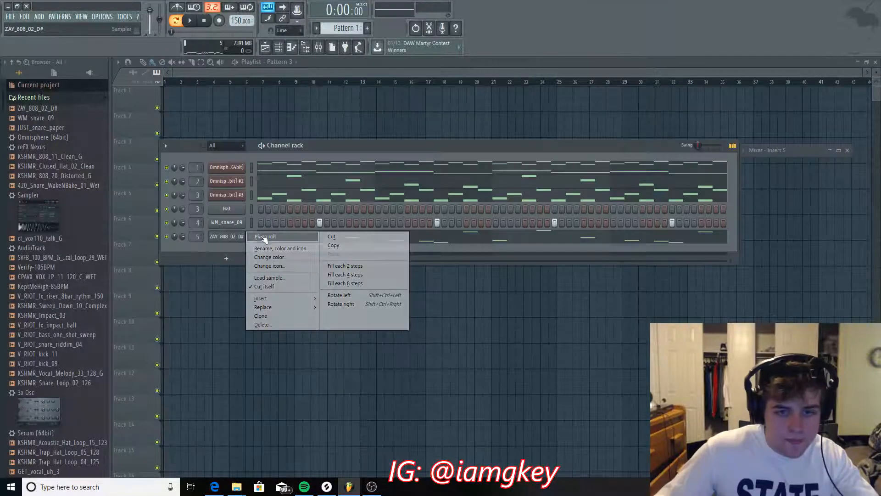
double_click(863, 155)
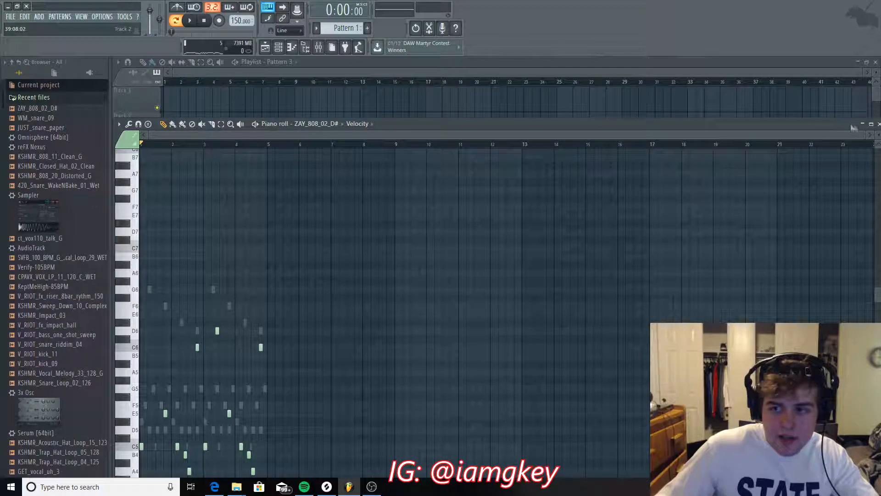
Examine the ZAY_808_02_D# notes across the four-bar pattern in the enlarged piano roll and play the pattern
left_click(872, 125)
left_click_drag(861, 74, 538, 75)
scroll(581, 155, "down", 3)
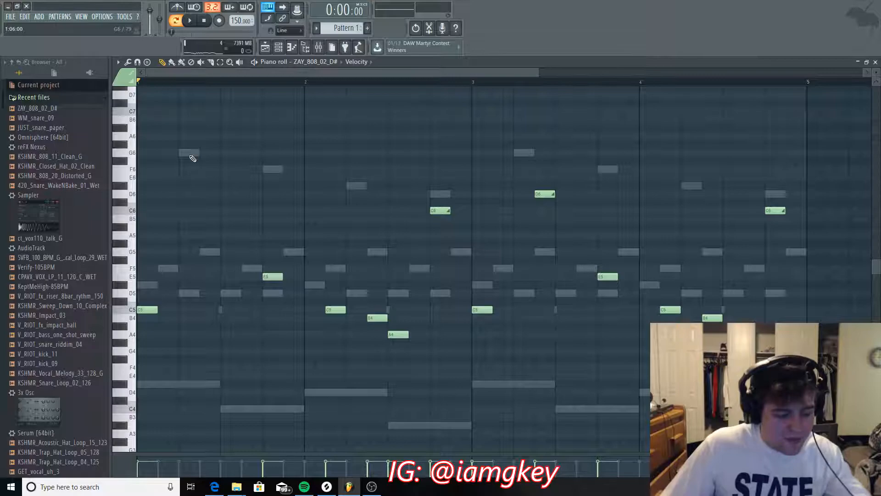
left_click_drag(173, 147, 332, 198)
left_click_drag(173, 132, 202, 132)
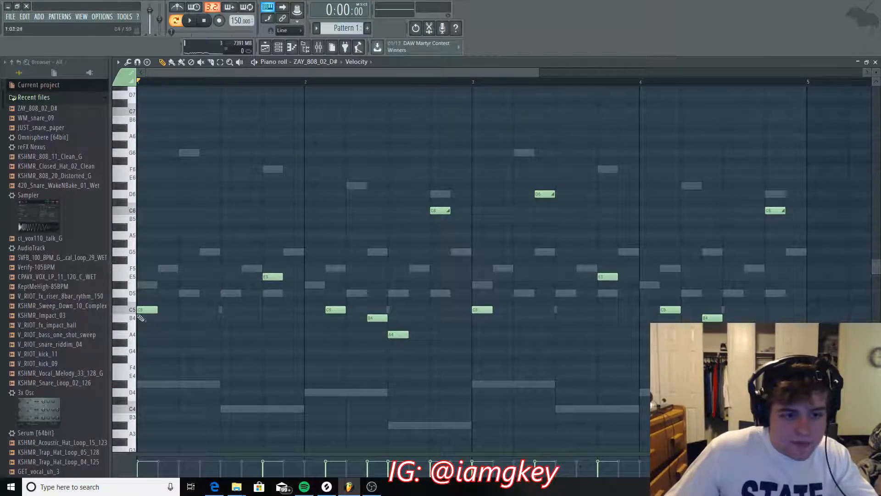
left_click_drag(440, 368, 225, 244)
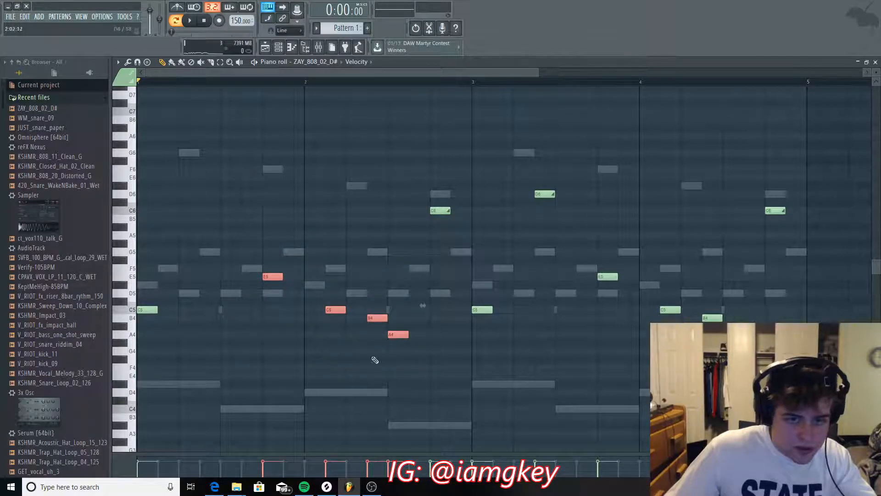
left_click_drag(254, 161, 455, 225)
left_click(399, 215, "ctrl")
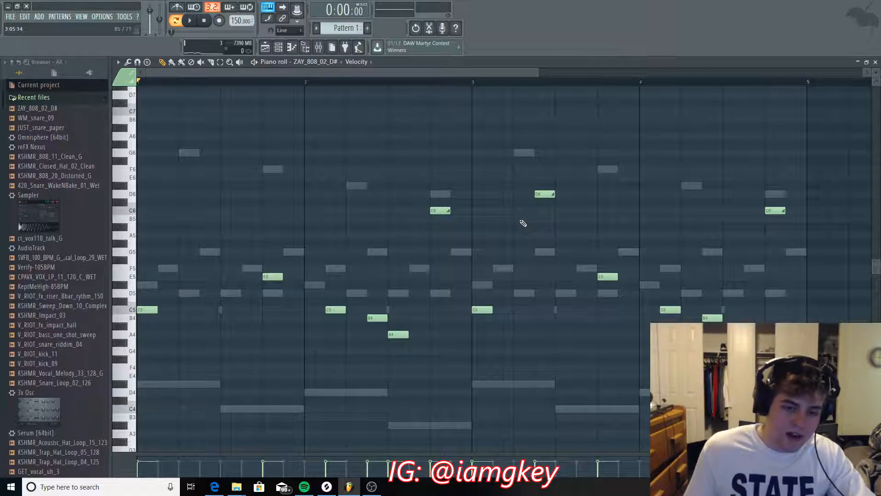
key("space")
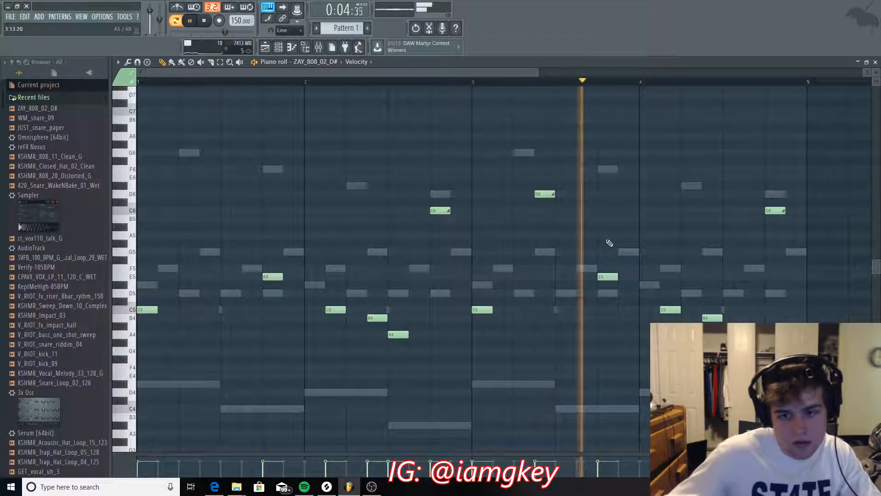
Try the bar 3 D6 slide note at a six-step length with a matching E5 note, and restore its two-step length
left_click_drag(553, 193, 596, 193)
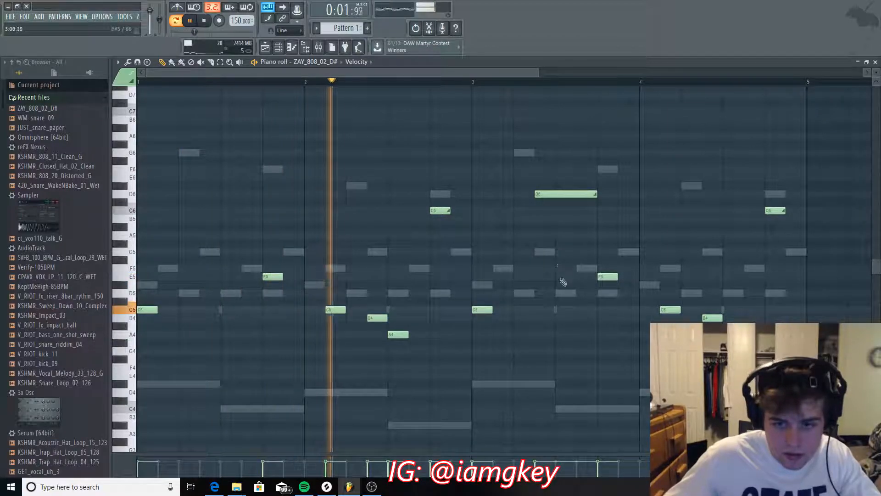
left_click(536, 276)
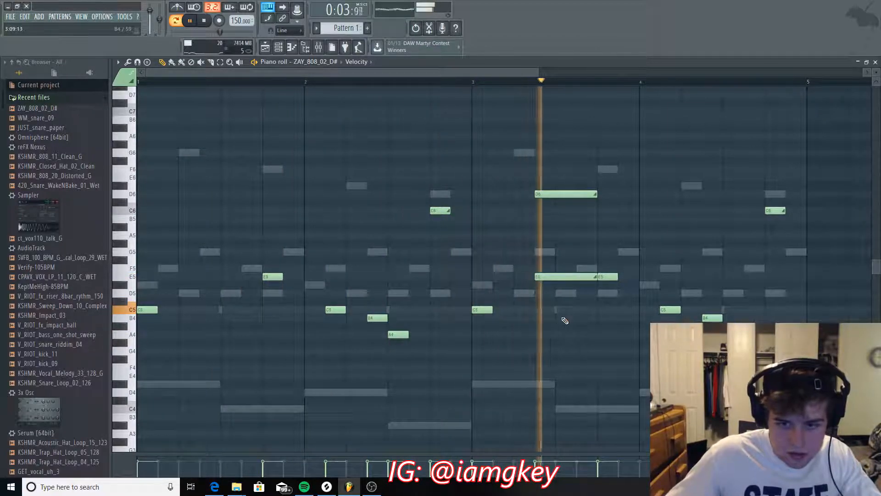
right_click(574, 276)
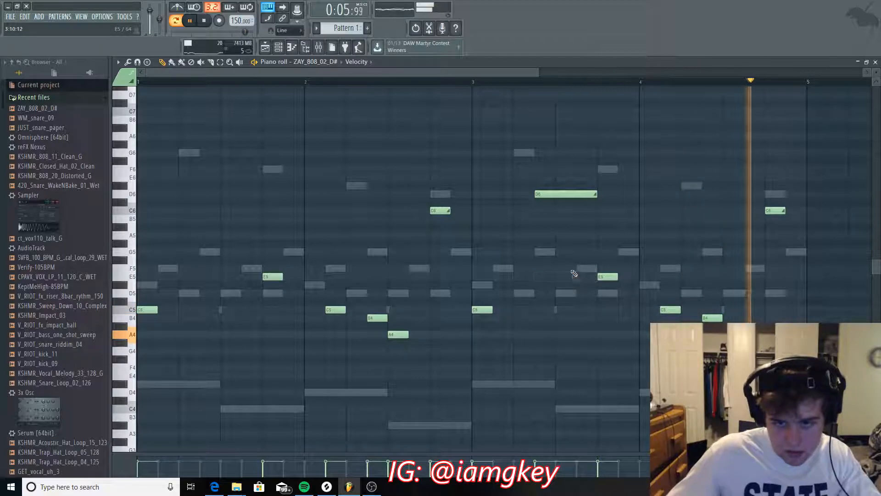
double_click(570, 195)
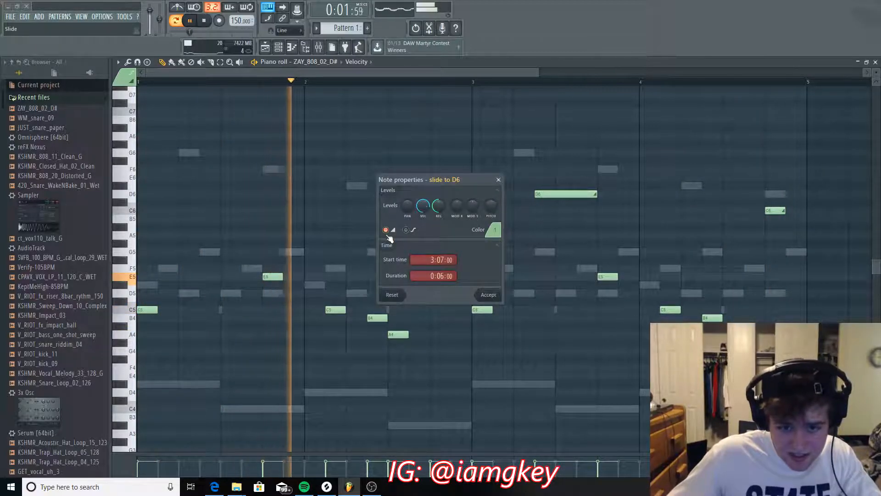
left_click(488, 295)
left_click_drag(597, 194, 582, 196)
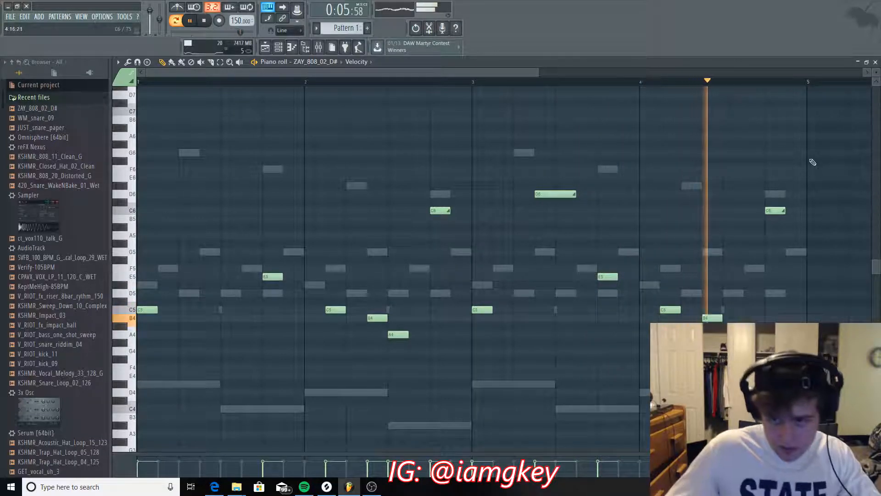
left_click_drag(576, 194, 555, 194)
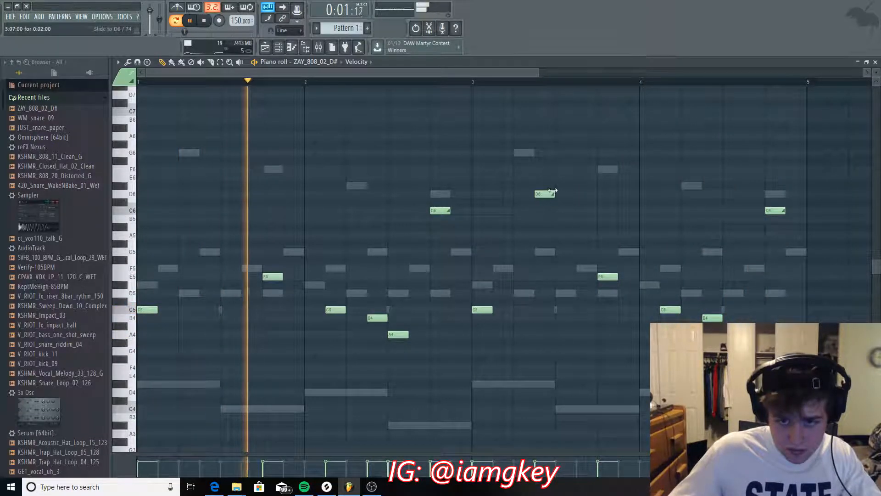
Lower the bar 3 D6 note to C6 with its slide option on, and minimize the 808's piano roll
double_click(549, 193)
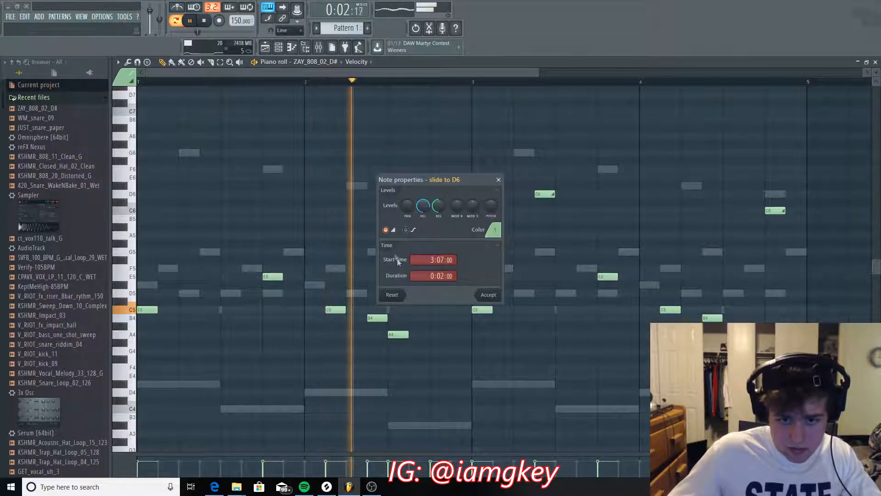
left_click(489, 295)
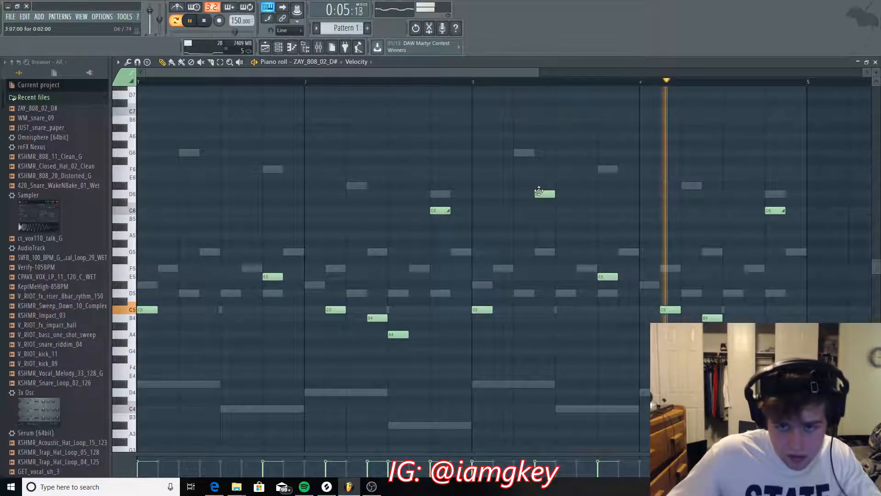
left_click_drag(545, 194, 545, 210)
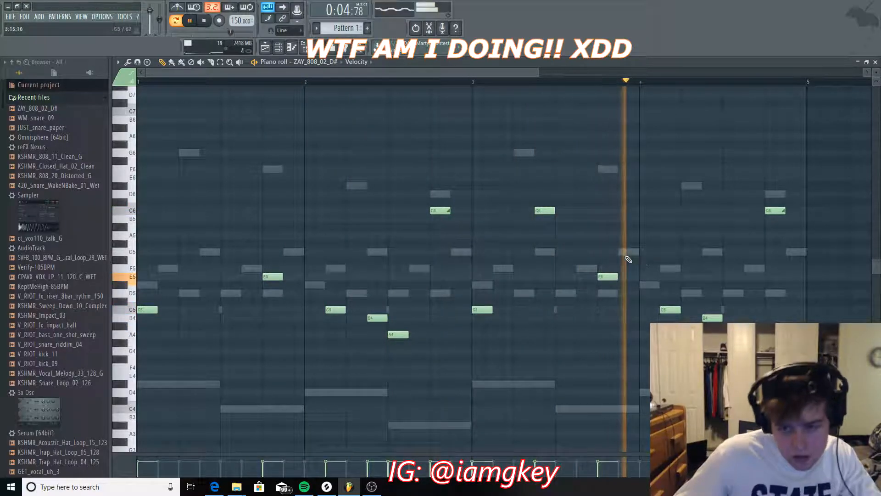
double_click(553, 210)
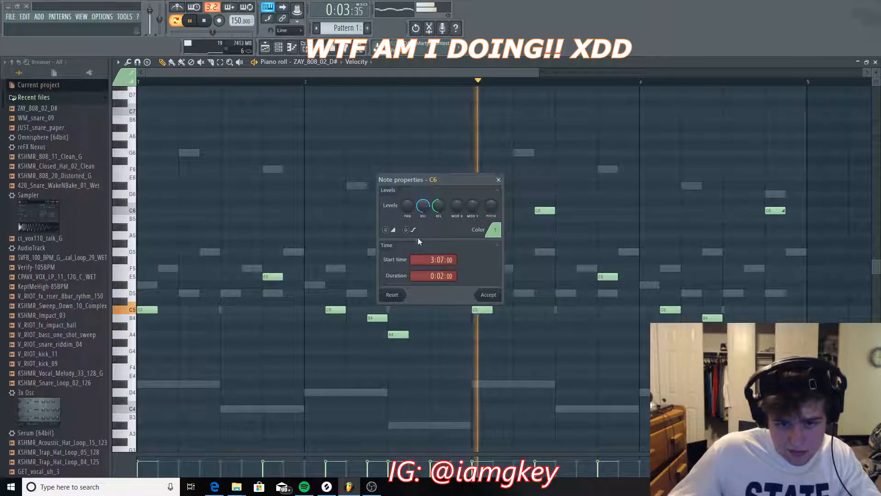
left_click(488, 295)
mouse_move(545, 212)
left_mouse_down()
mouse_move(545, 220)
mouse_move(548, 209)
left_mouse_up()
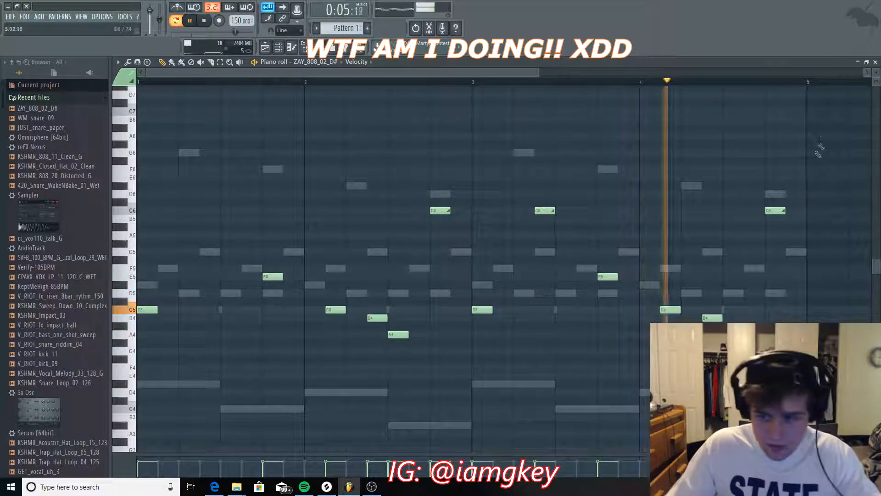
left_click(858, 62)
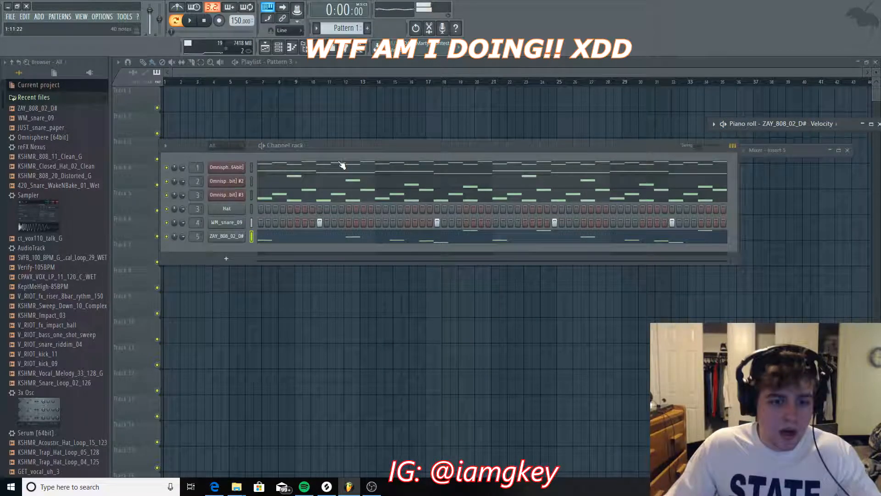
Add KSHMR_Closed_Hat_02_Clean from the Sounds of KSHMR Vol.3 closed hi-hats as a new channel and route it to mixer insert 6
left_click(68, 98)
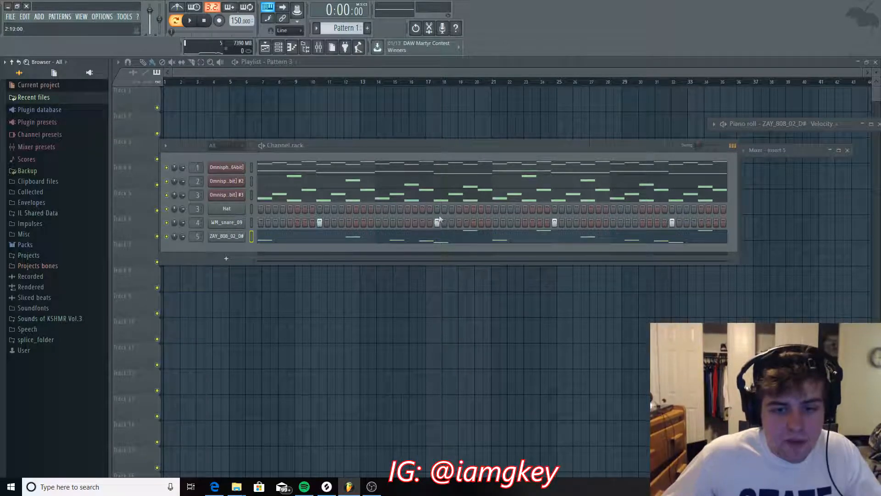
left_click(65, 317)
left_click(55, 205)
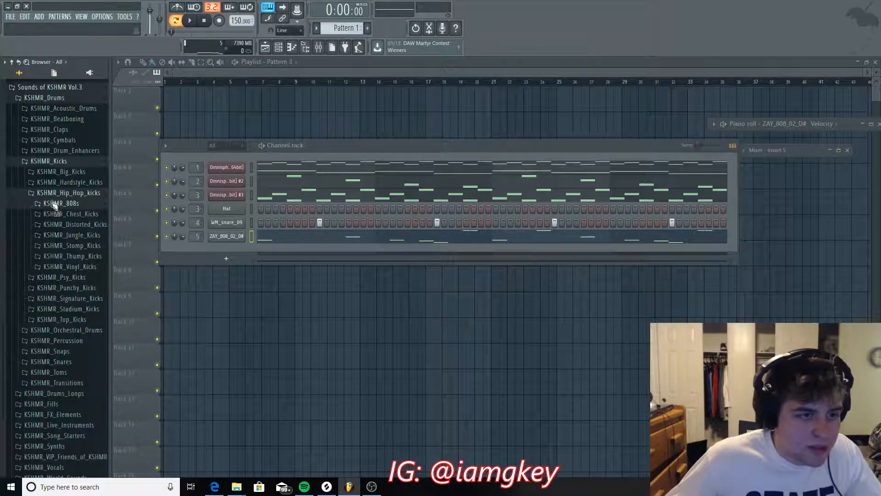
left_click(66, 141)
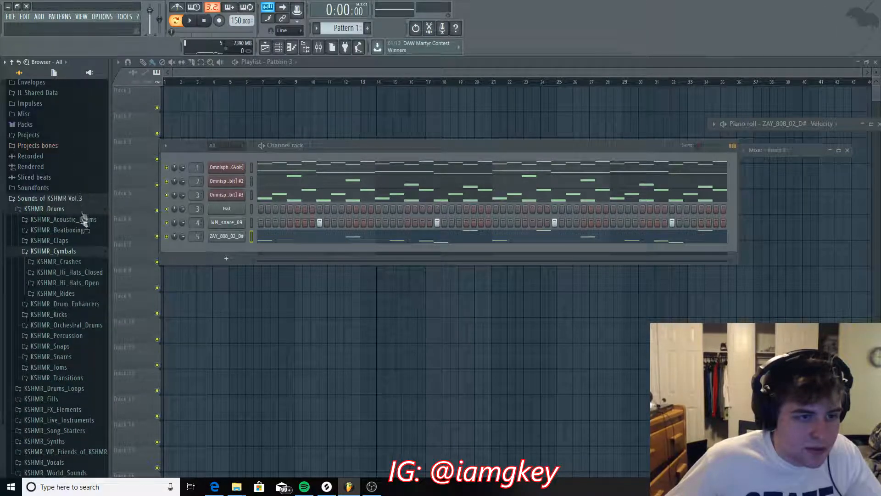
left_click(80, 273)
left_click(84, 271)
left_click(84, 262)
left_click(83, 271)
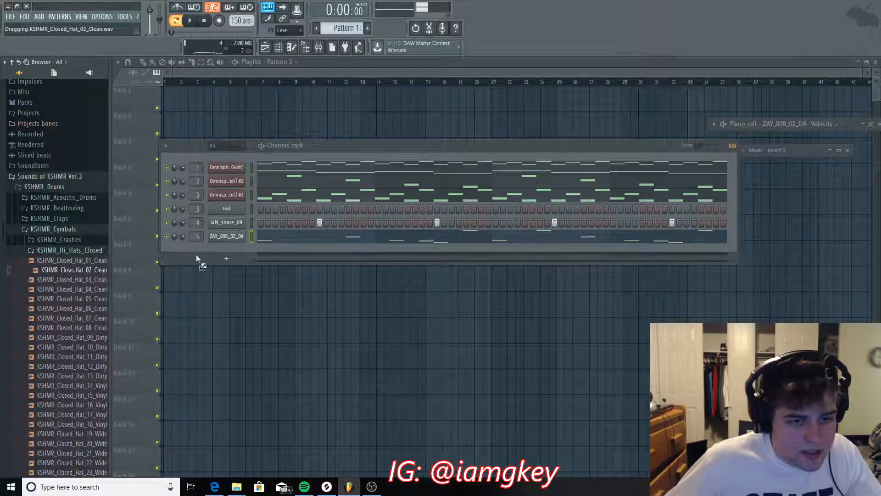
left_click_drag(229, 248, 221, 249)
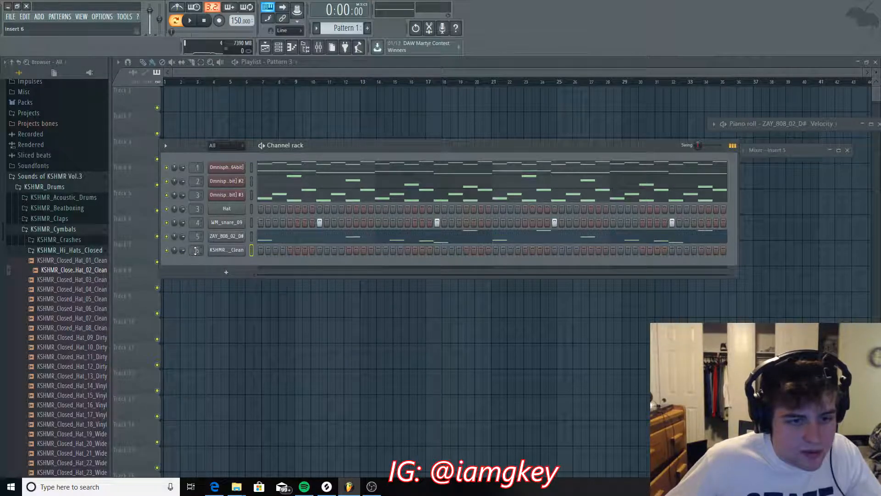
Fill every second step of the new closed hat channel and open its piano roll at full size
key("space")
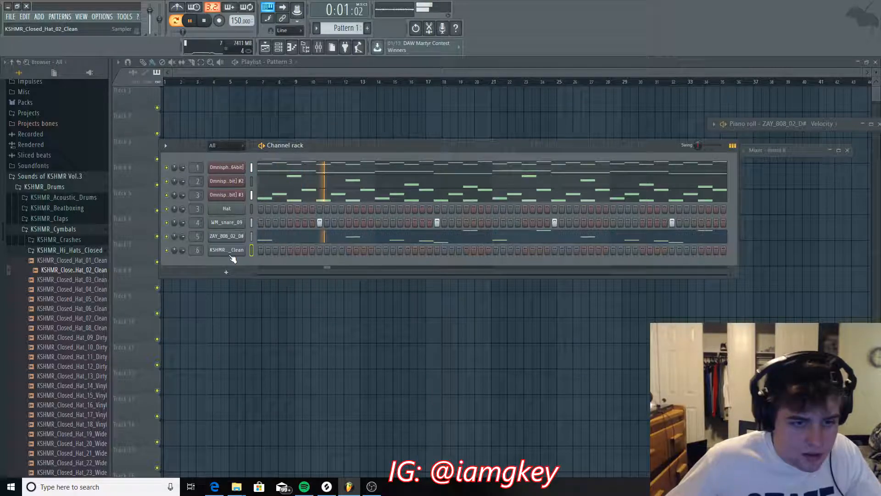
right_click(243, 250)
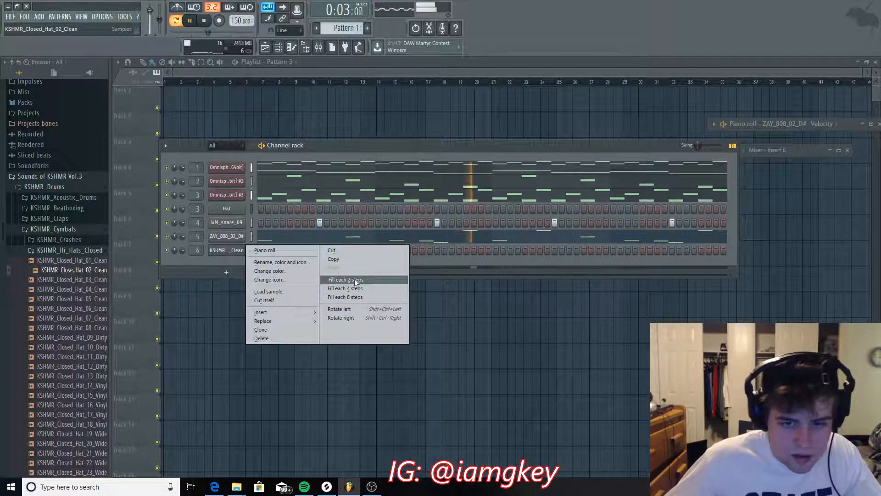
left_click(354, 279)
right_click(244, 250)
left_click(257, 250)
double_click(847, 125)
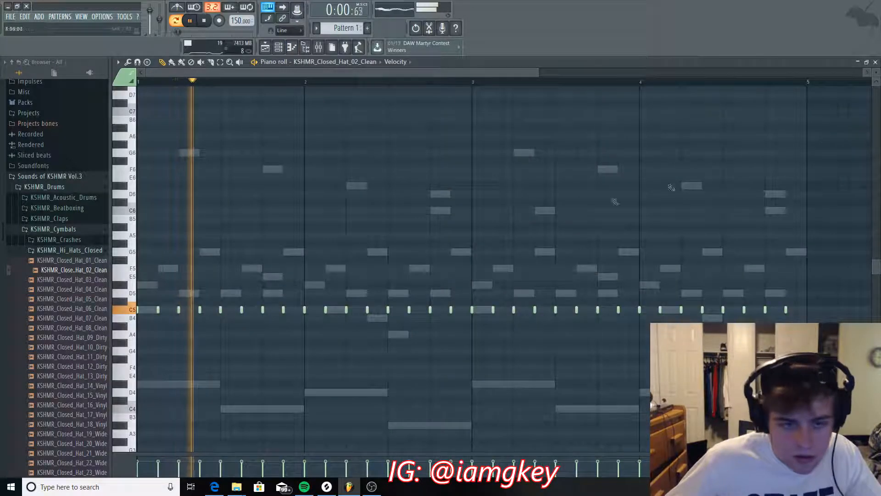
Place a G4 hat note at the start of bar 1 and set the piano roll's snap to 1/6 step
scroll(224, 248, "down", 3)
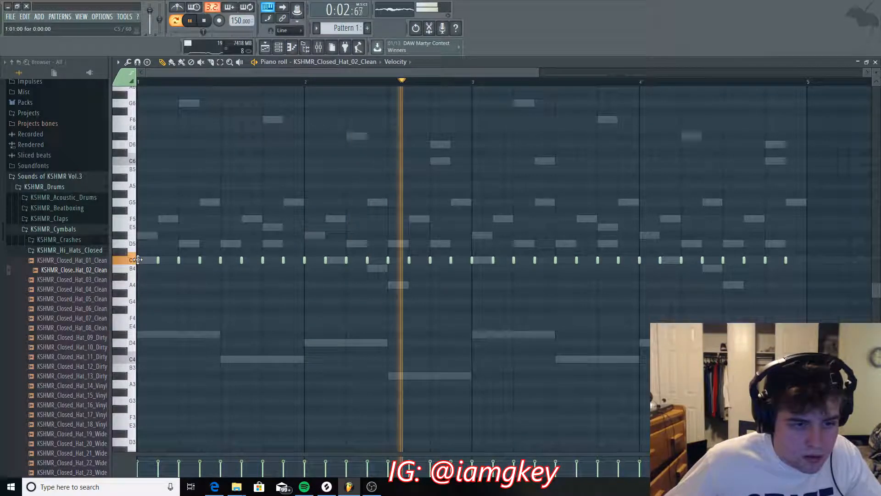
key("space")
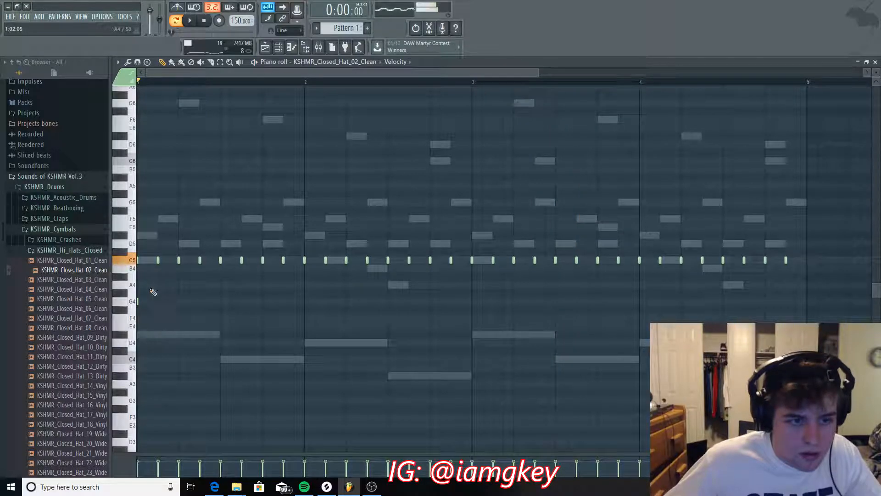
left_click(138, 63)
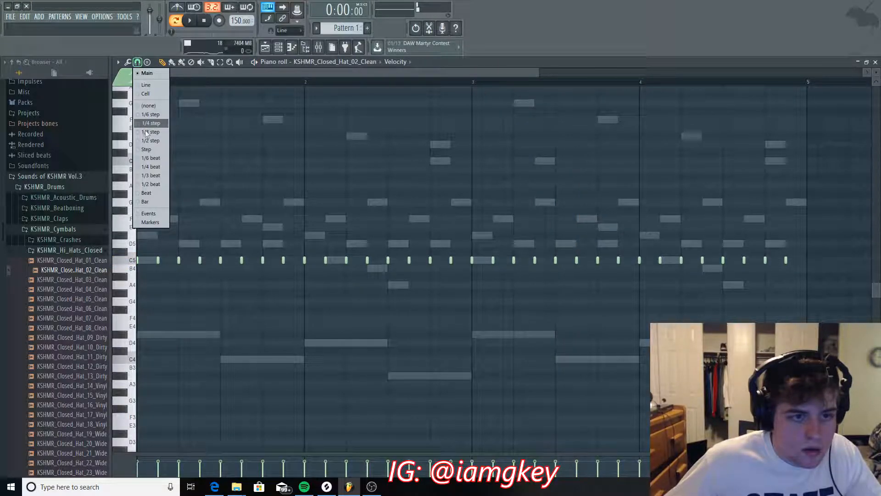
left_click(149, 115)
left_click_drag(538, 71, 367, 71)
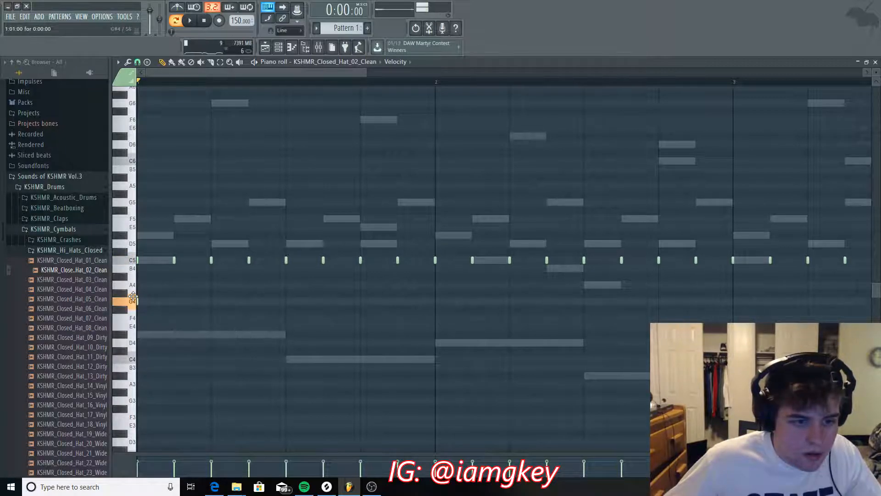
Add G4 closed hat notes on steps 2, 3, 5, 7, 9 and 11 of bar 1 while playing the pattern
key("space")
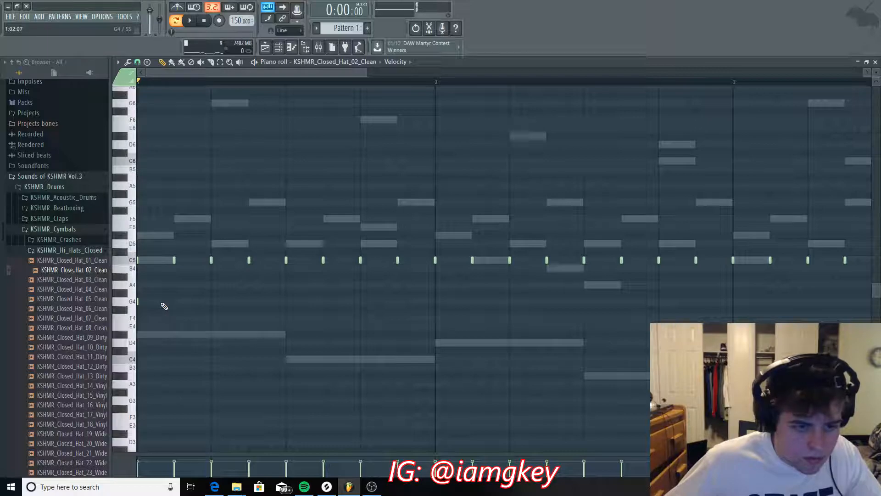
left_click(174, 302)
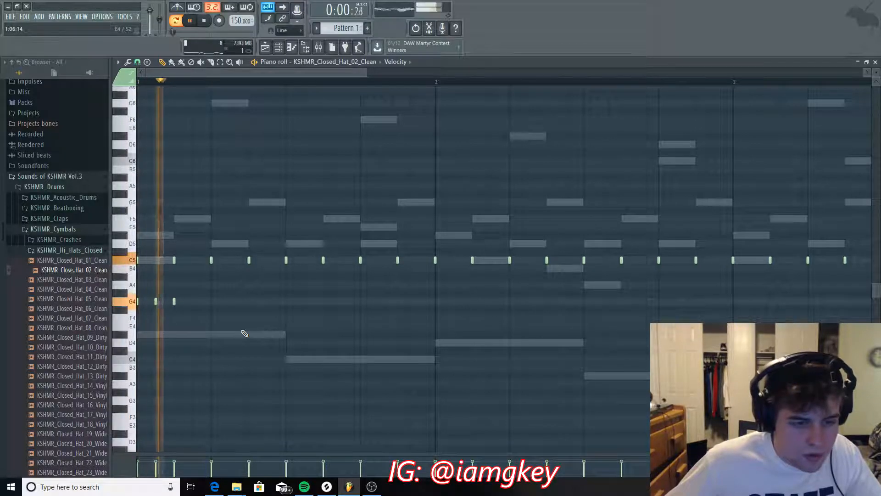
left_click(212, 302)
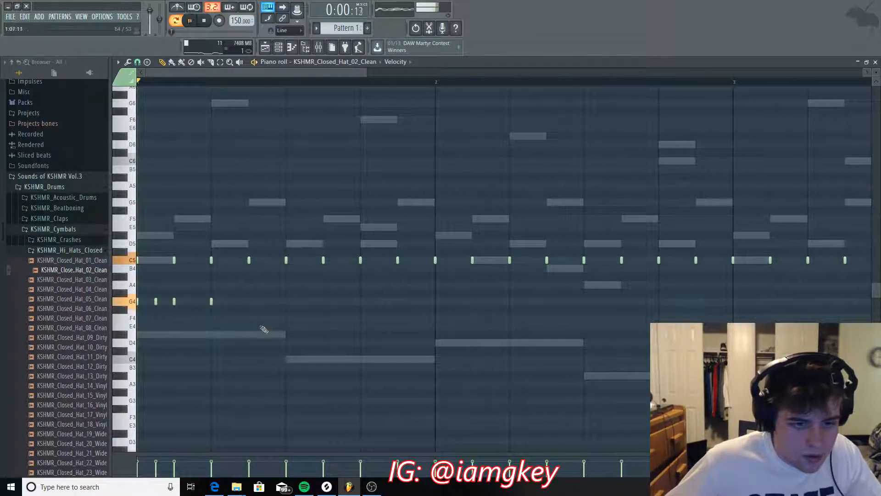
key("space")
left_click(249, 302)
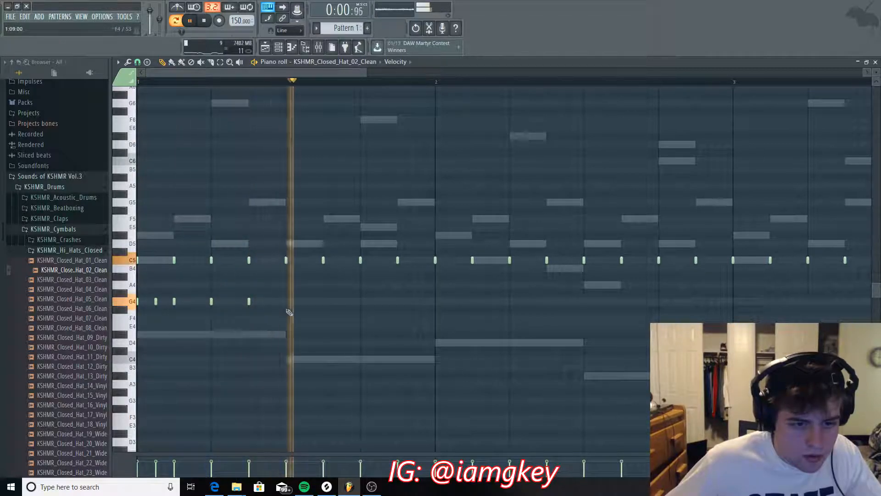
left_click(286, 301)
left_click(323, 302)
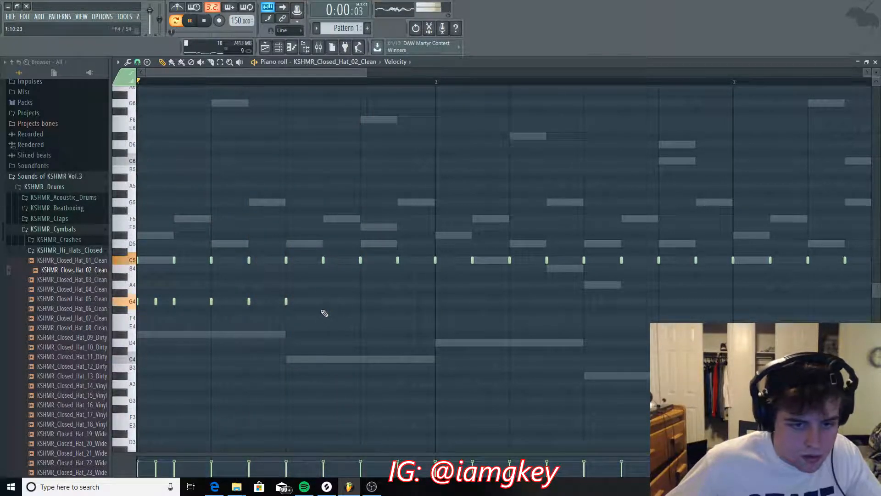
Try G4 hat notes on steps 13, 15 and 16 of bar 1 against playback, and remove them
key("space")
left_click(360, 302)
key("space")
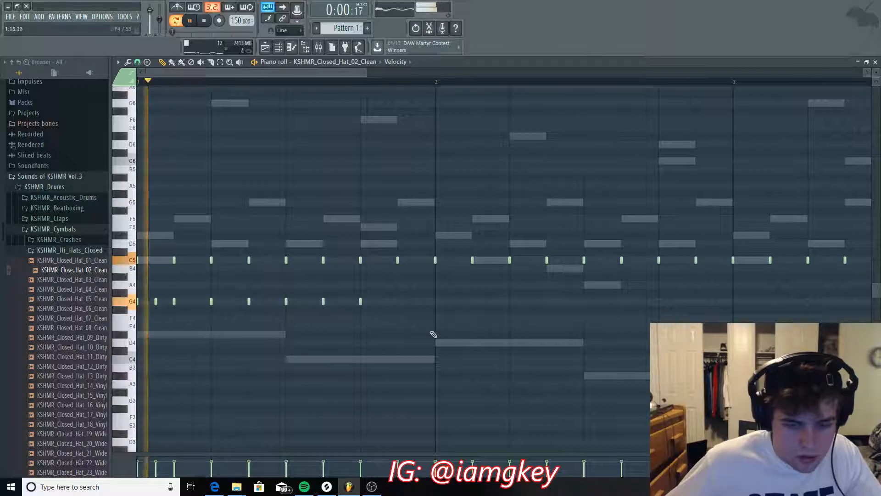
key("space")
left_click(397, 303)
key("space")
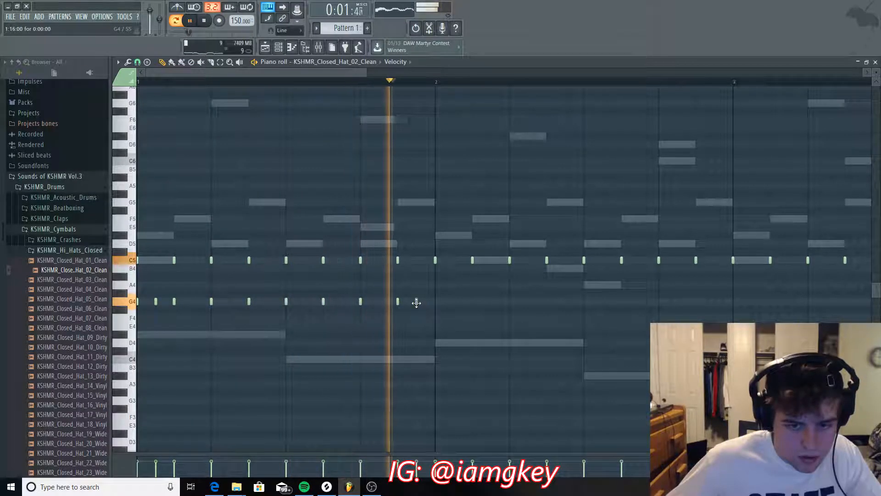
right_click(397, 303)
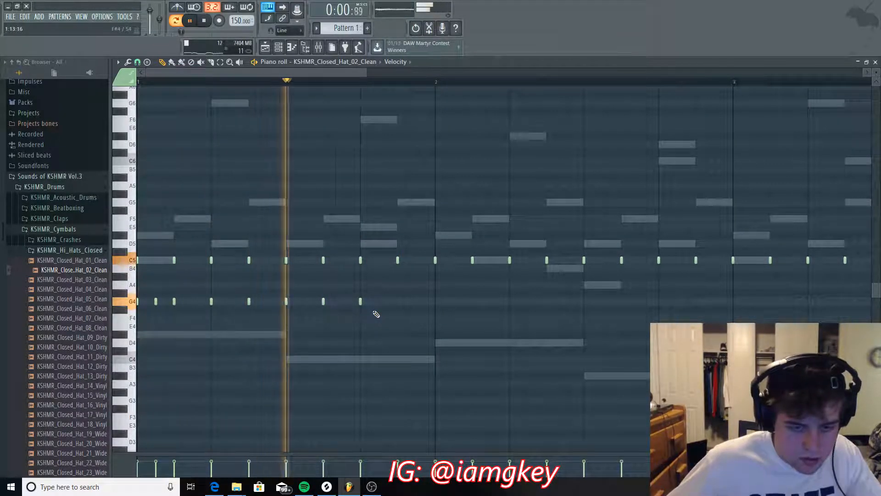
right_click(361, 301)
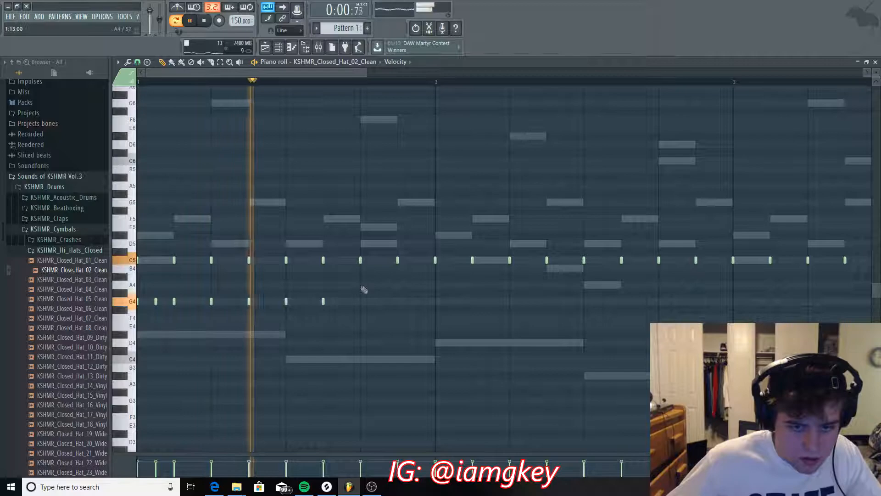
Place an A4 hat on step 13 of bar 1 and G4 hats on steps 1, 5, 9, 11 and 13 of bar 2
left_click(362, 286)
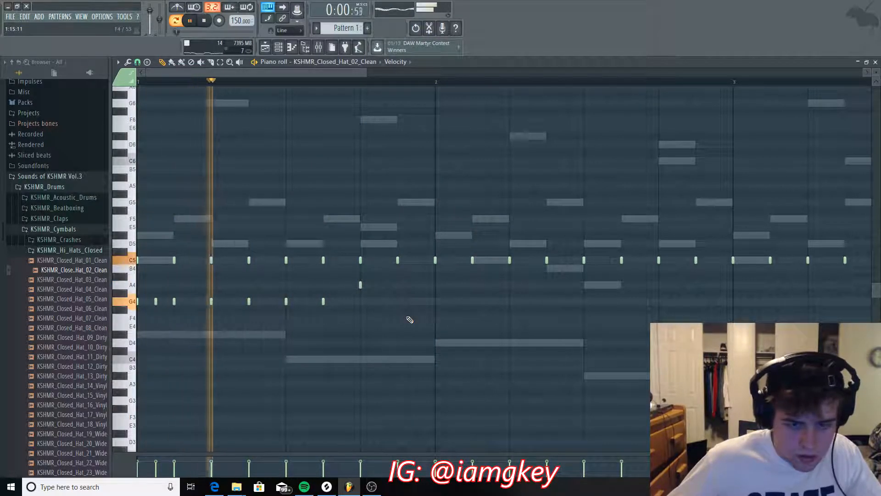
left_click(435, 302)
left_click(510, 302)
key("space")
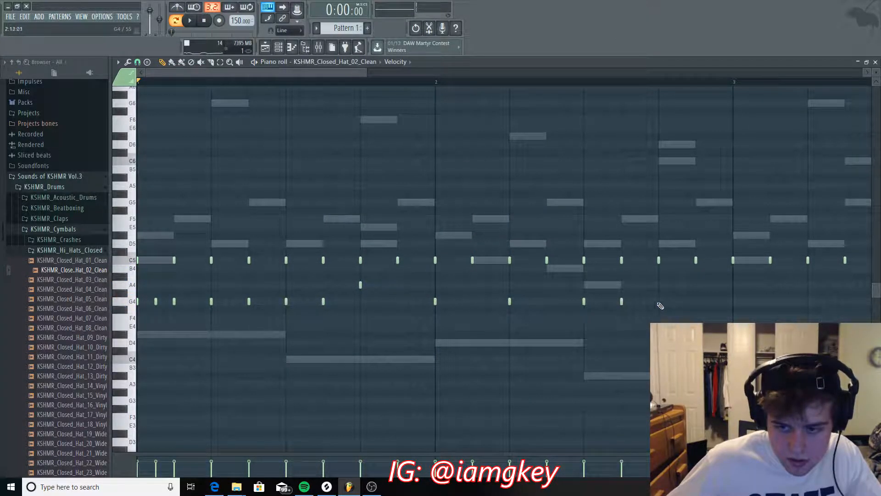
key("space")
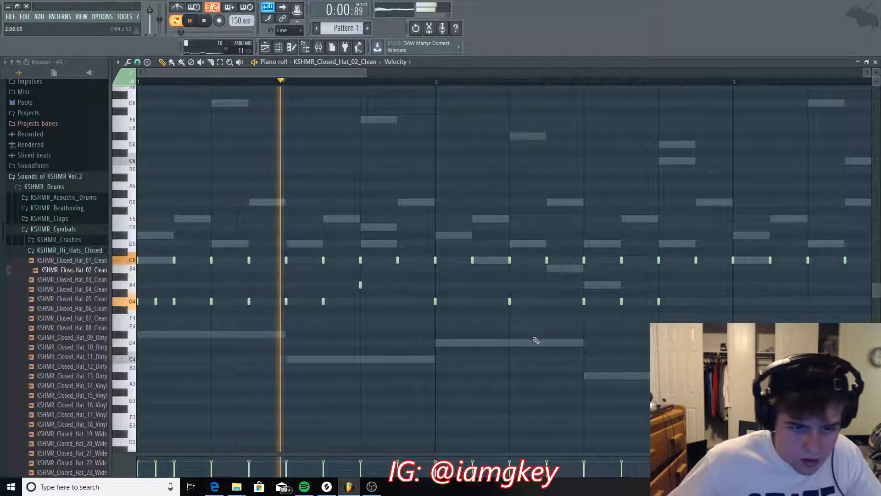
Add a G4 hat note on step 15 of bar 1 and play the two-bar hat pattern from the start
key("space")
key("space")
key("space")
key("space")
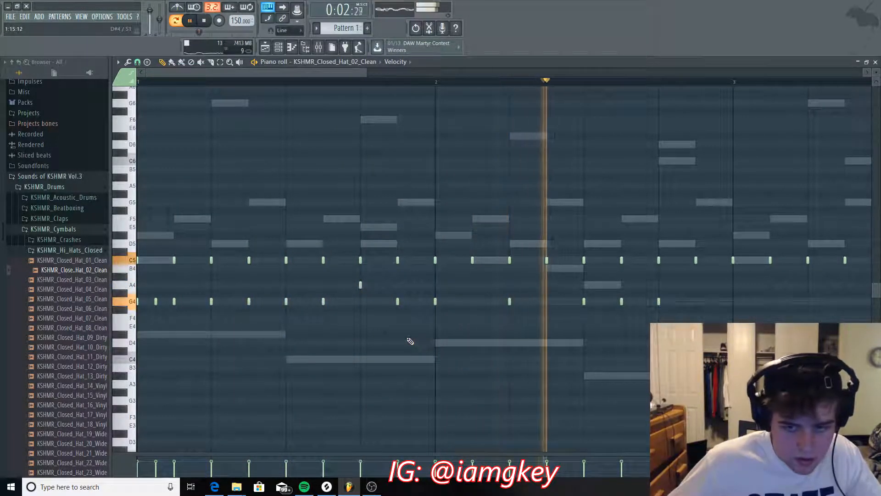
key("space")
key("space")
key("space")
Duplicate the two bars of G4 and A4 hat notes into bars 3 and 4, and clear the selection
mouse_move(697, 316)
left_mouse_down("ctrl")
mouse_move(136, 281)
mouse_move(682, 308)
left_mouse_up("ctrl")
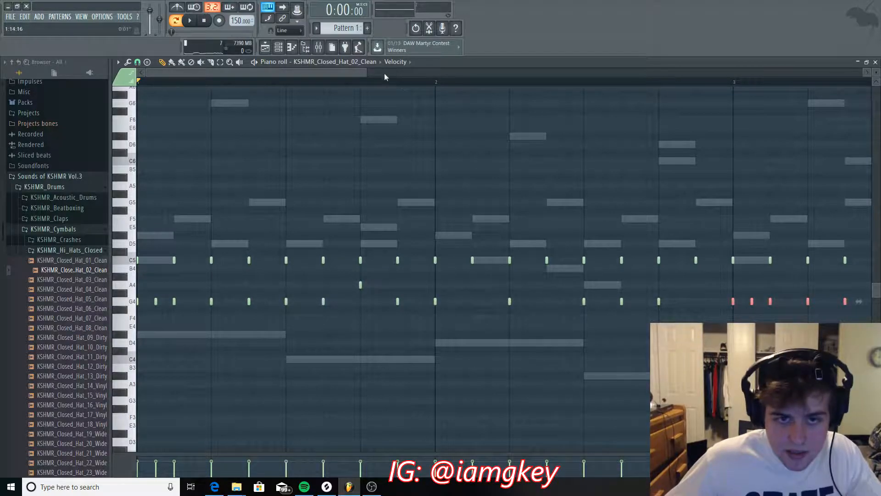
left_click_drag(367, 73, 863, 72)
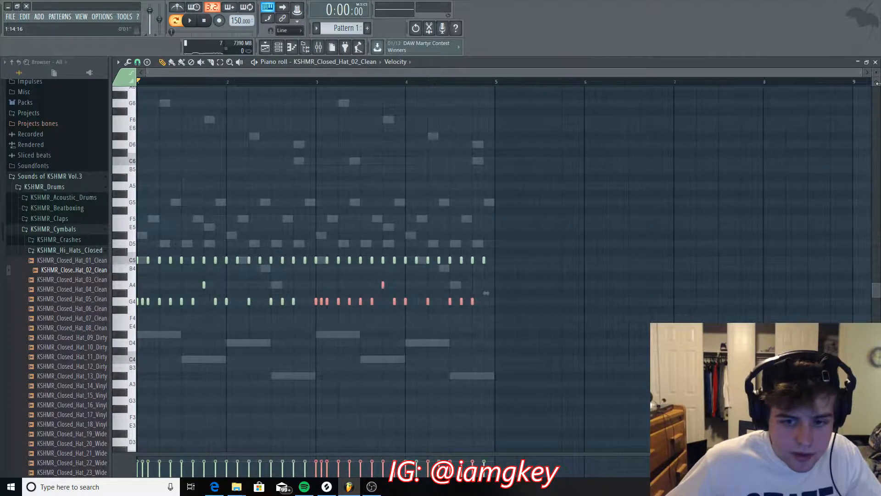
left_click(389, 212)
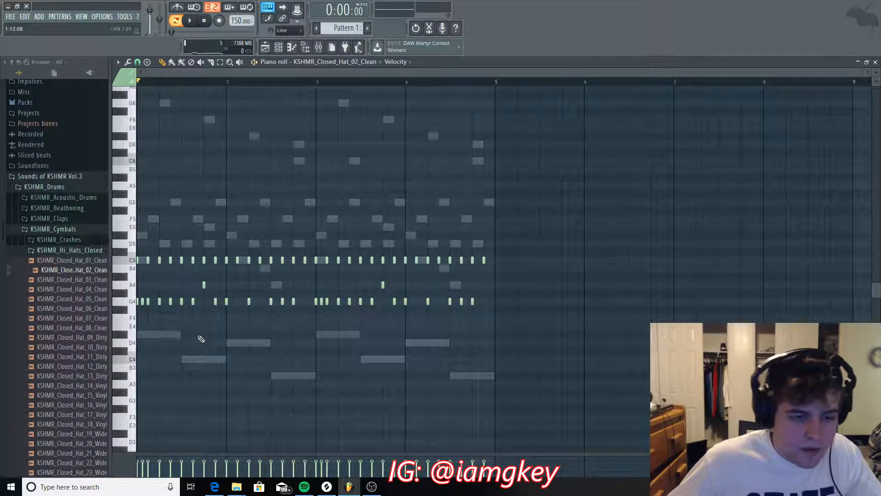
Add G4 hat notes on step 15 of bars 2 and 4 during playback, and minimize the hat's piano roll
key("space")
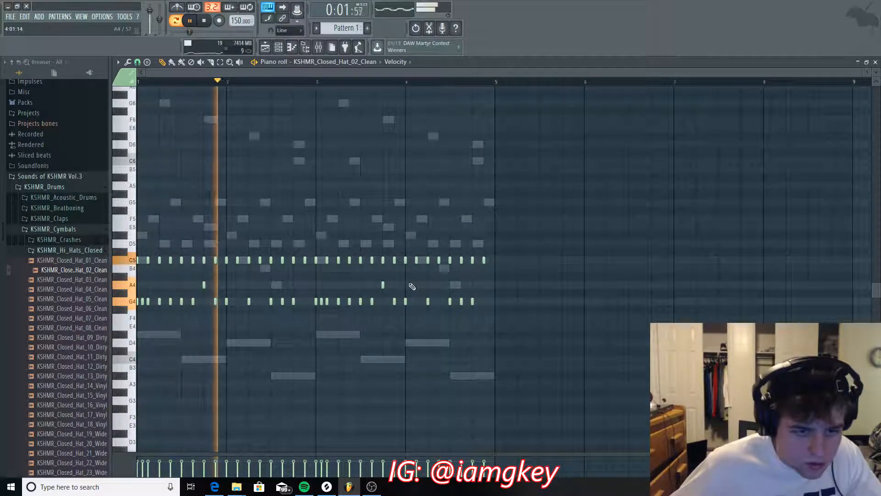
key("space")
key("space")
left_click(304, 302)
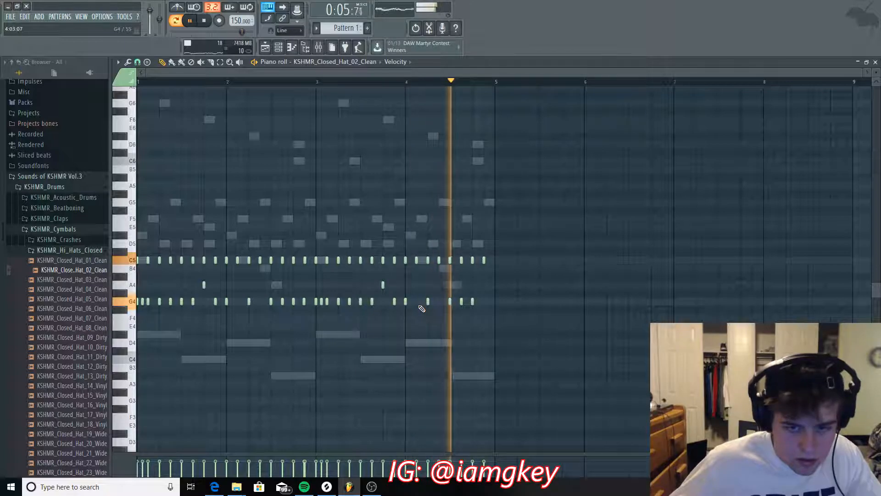
left_click(483, 302)
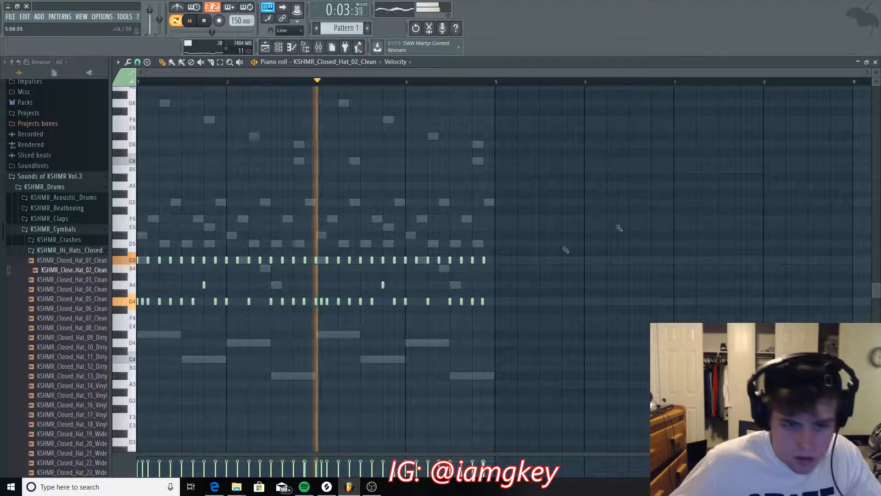
left_click(857, 62)
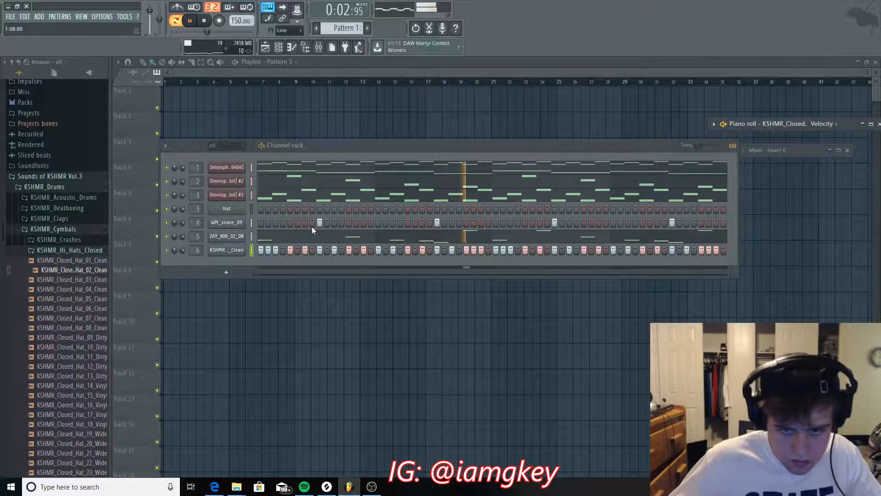
Stop playback and open the piano roll of the ZAY_808_02_D# channel at full size
key("space")
right_click(227, 236)
left_click(252, 236)
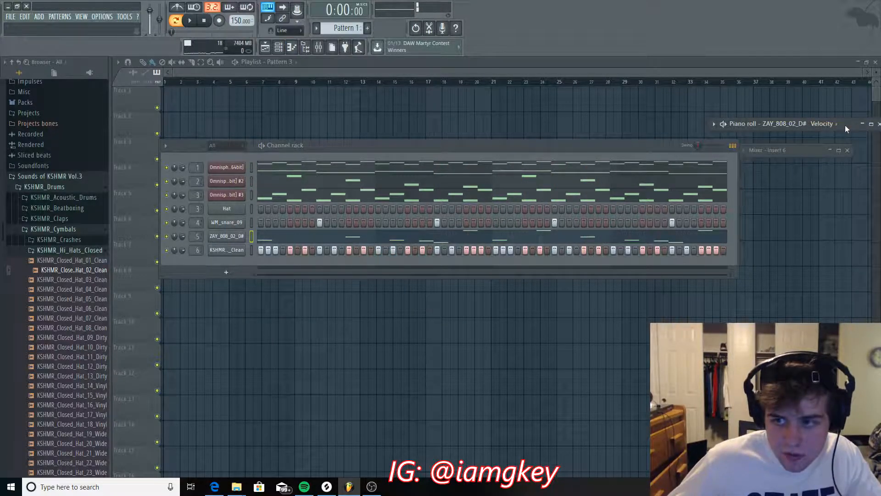
double_click(846, 126)
Turn off the slide on the 808's bar 3 C6 note and lower the note to E5 while playing the pattern
double_click(354, 161)
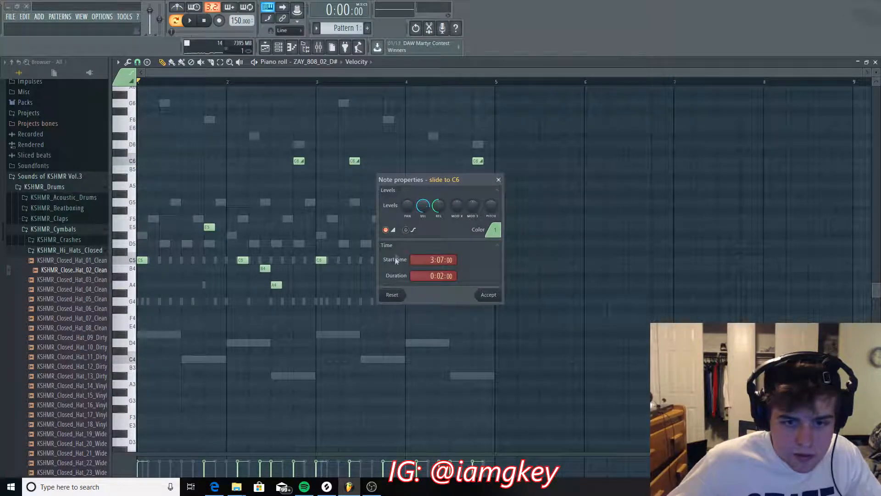
left_click(488, 296)
key("space")
left_click_drag(354, 162, 354, 231)
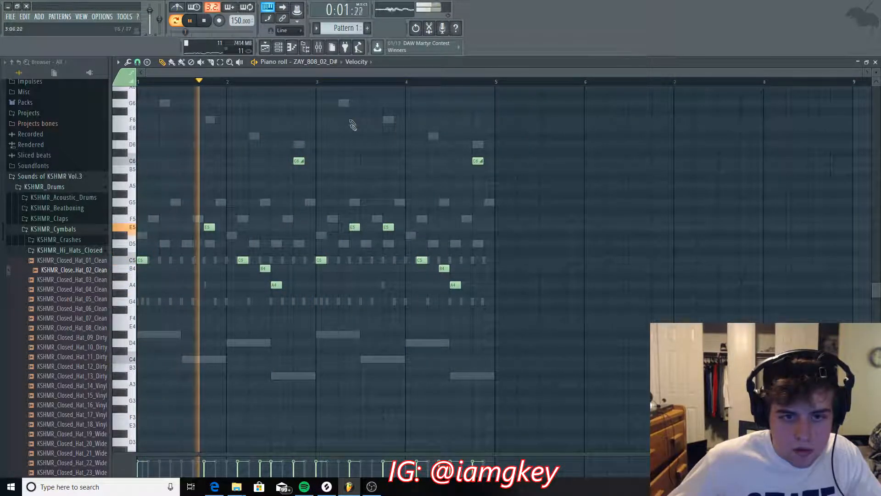
left_click_drag(388, 229, 385, 252)
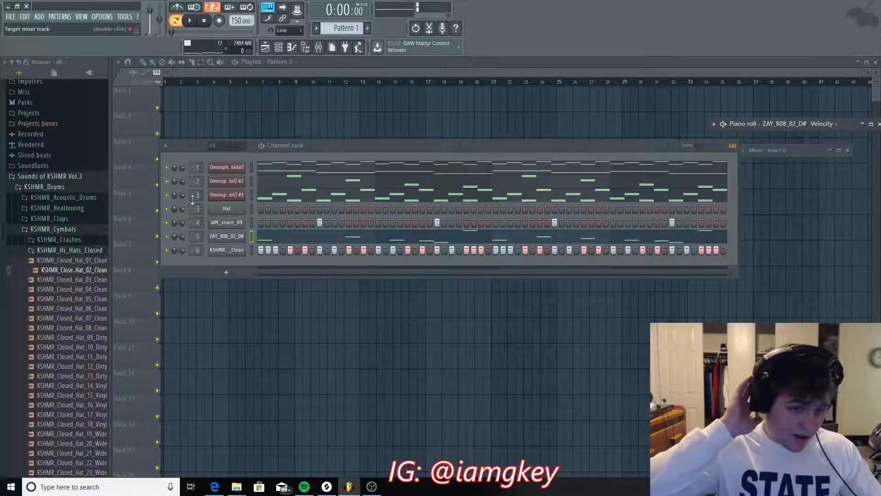
Browse the KSHMR_Percussion folder in place of the closed hats, and look at the first Omnisphere channel's piano roll
left_click(90, 252)
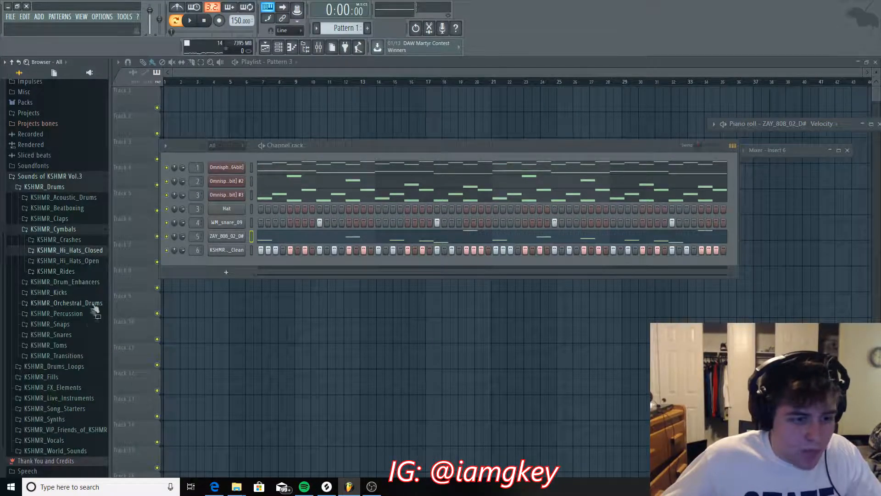
left_click(81, 314)
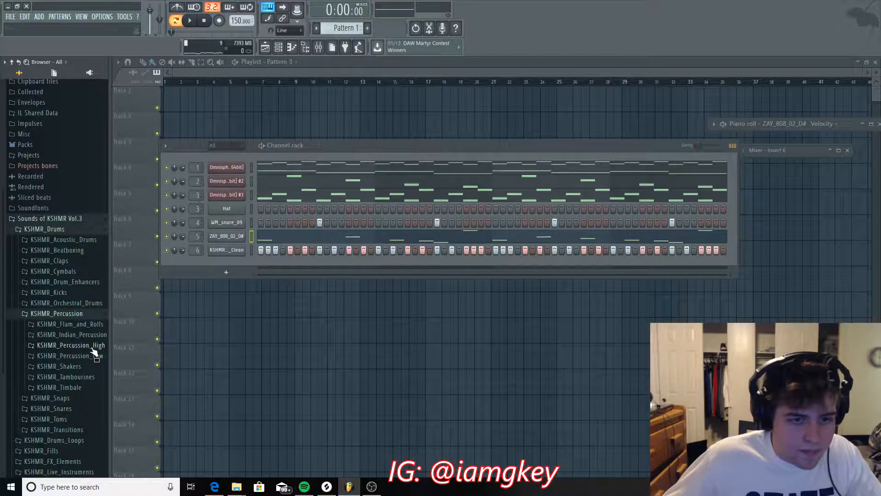
left_click(252, 167)
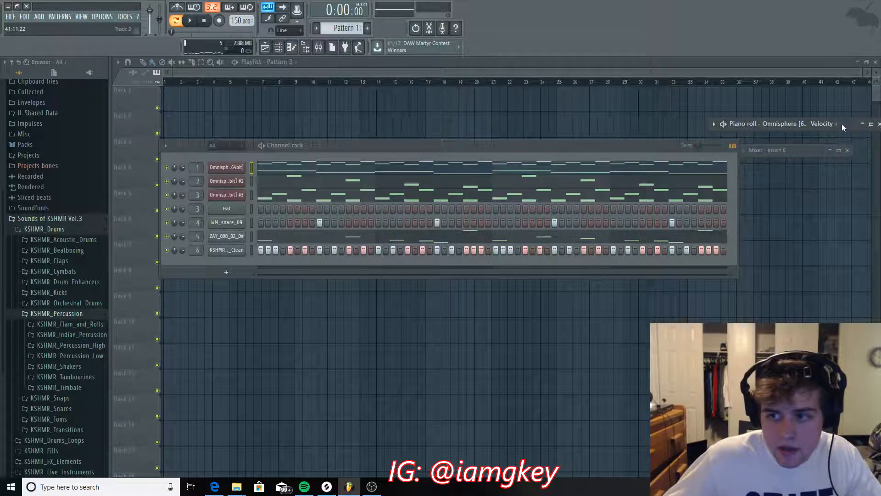
double_click(842, 123)
double_click(848, 64)
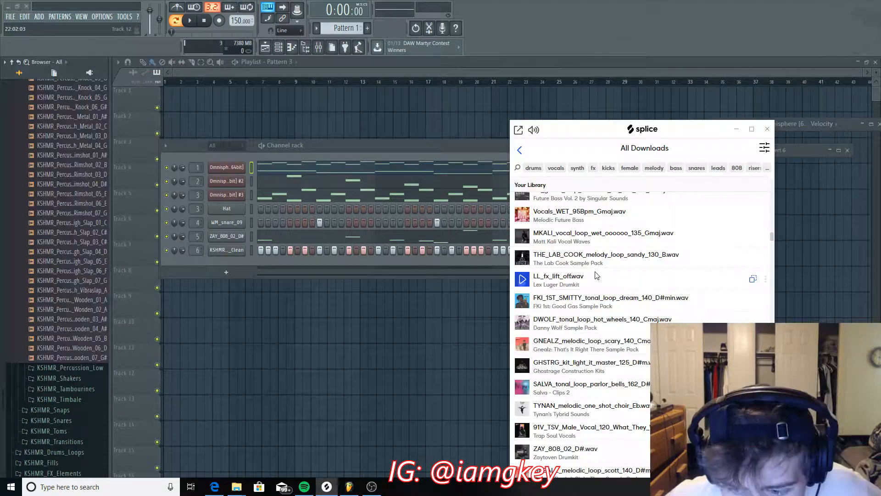
Switch to Splice's All Downloads and add the TYNAN melodic one-shot choir in Eb as a new channel routed to mixer insert 7
scroll(540, 346, "down", 2)
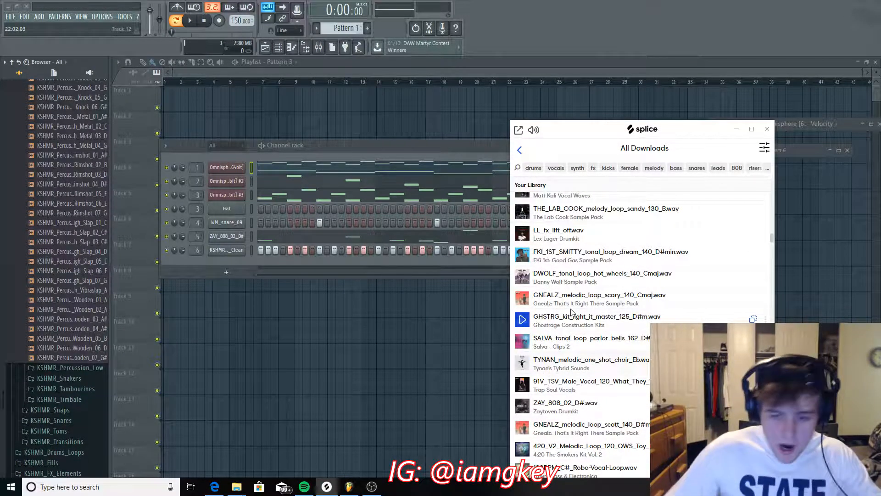
left_click_drag(612, 358, 229, 265)
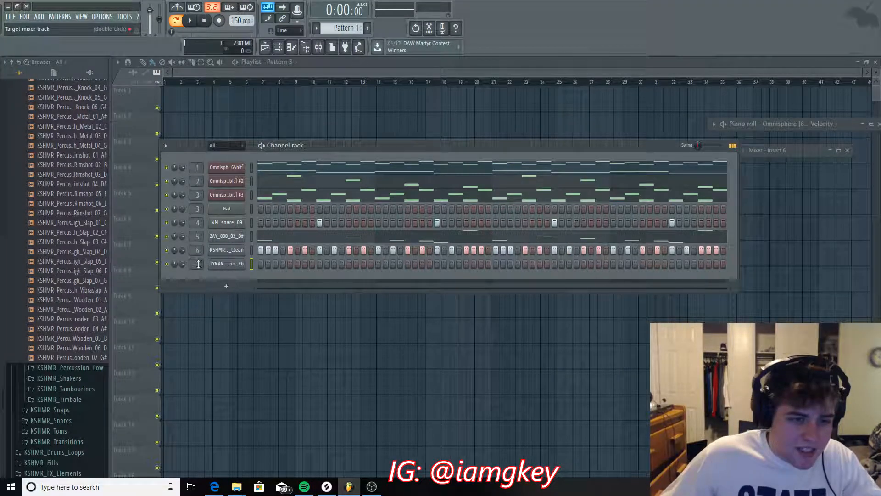
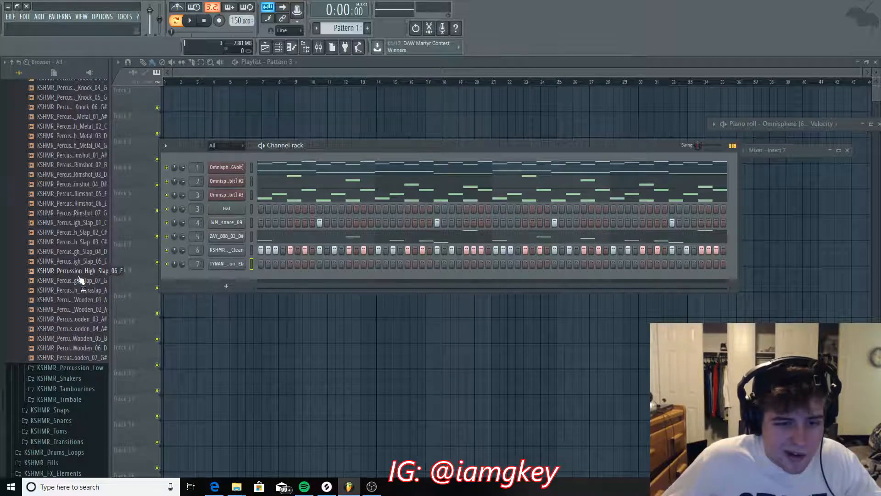
Replace the high percussion listing with the open hi-hat samples in the KSHMR_Cymbals folder
scroll(65, 268, "up", 6)
scroll(89, 146, "up", 6)
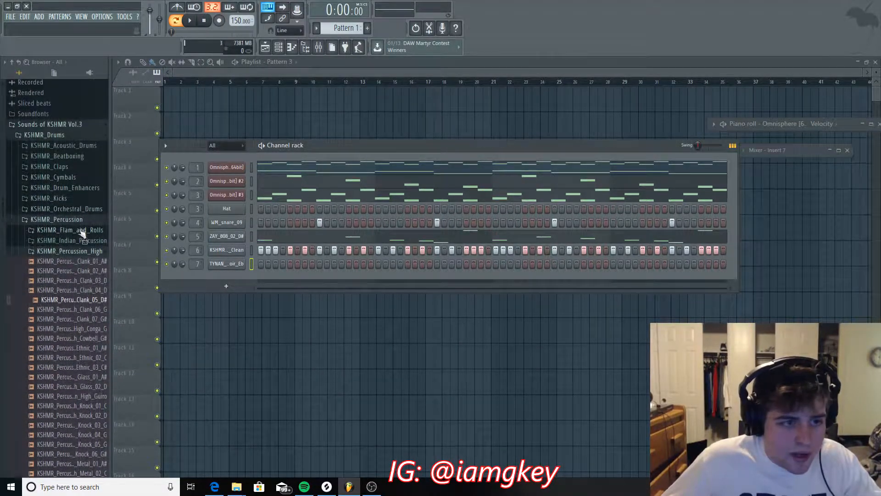
left_click(76, 252)
left_click(63, 179)
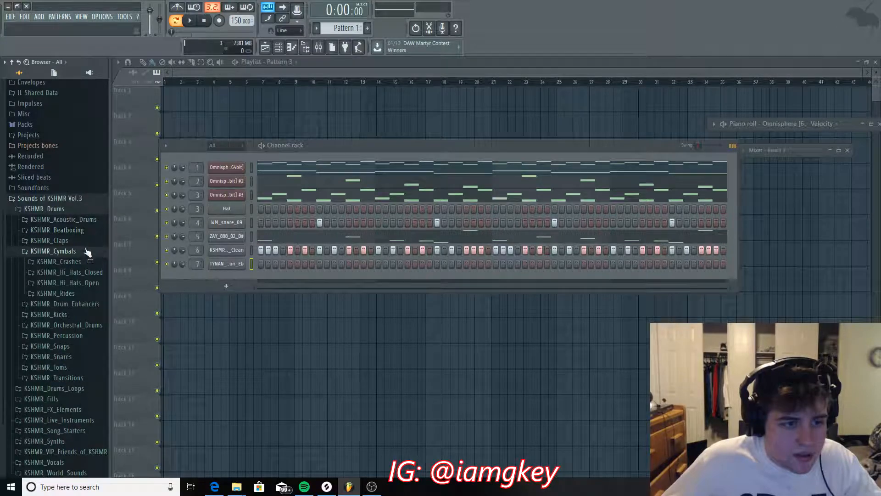
left_click(87, 282)
scroll(98, 342, "down", 4)
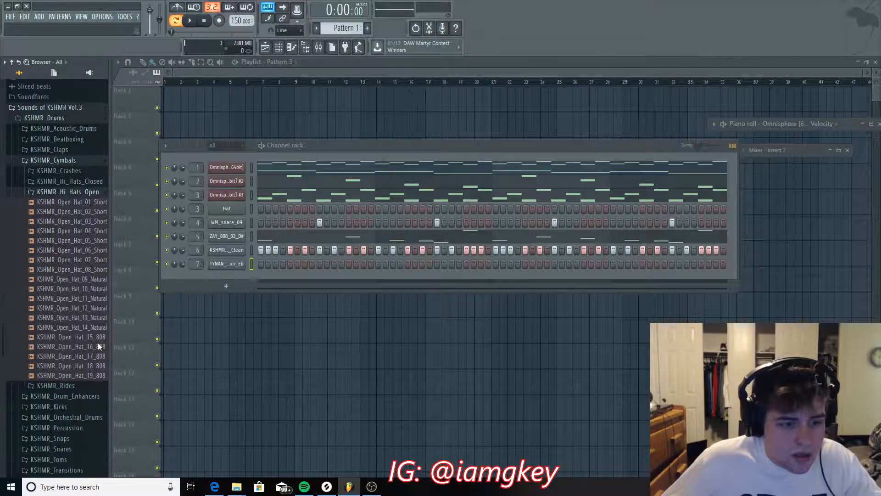
Add KSHMR_Open_Hat_16_808 as a new channel on mixer insert 8 and place its hits on step 5 of bars 2 and 4
left_click_drag(98, 342, 89, 347)
left_click(90, 332)
left_click(88, 322)
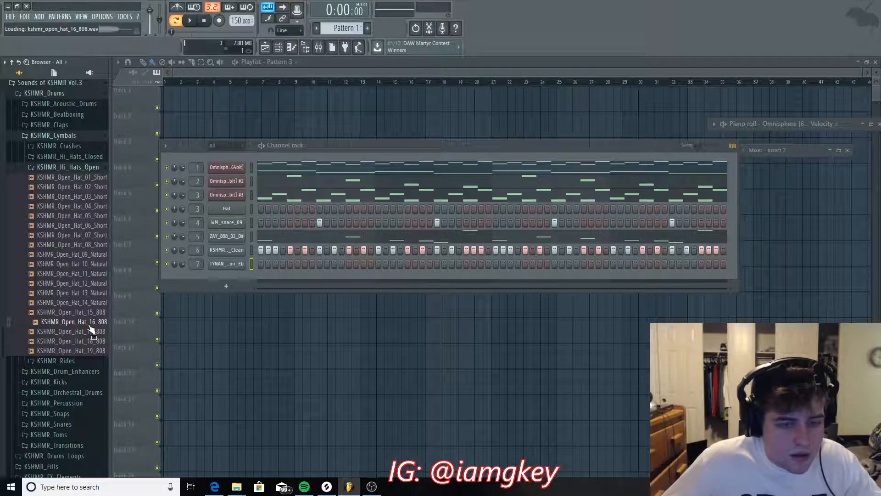
left_click_drag(259, 271, 225, 274)
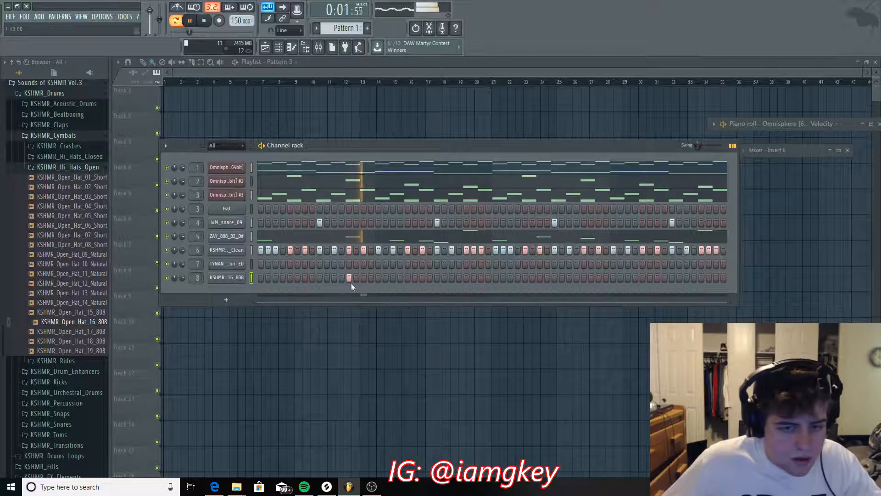
left_click(408, 278)
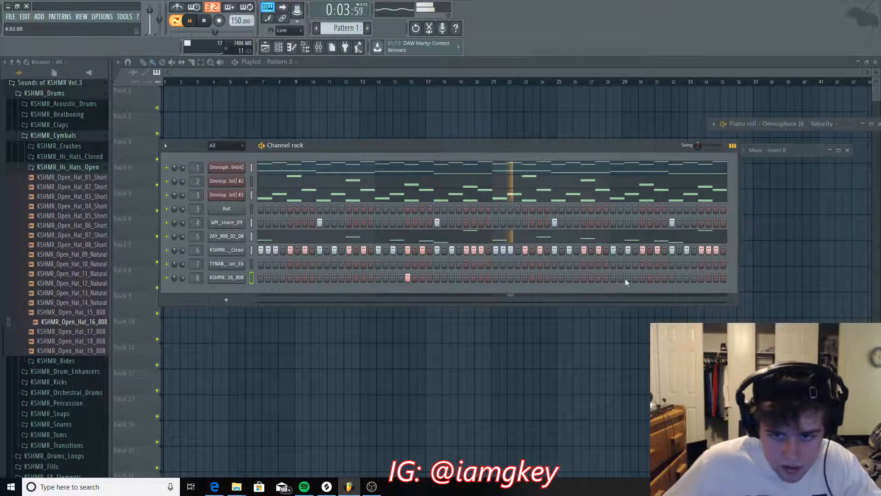
left_click(643, 277)
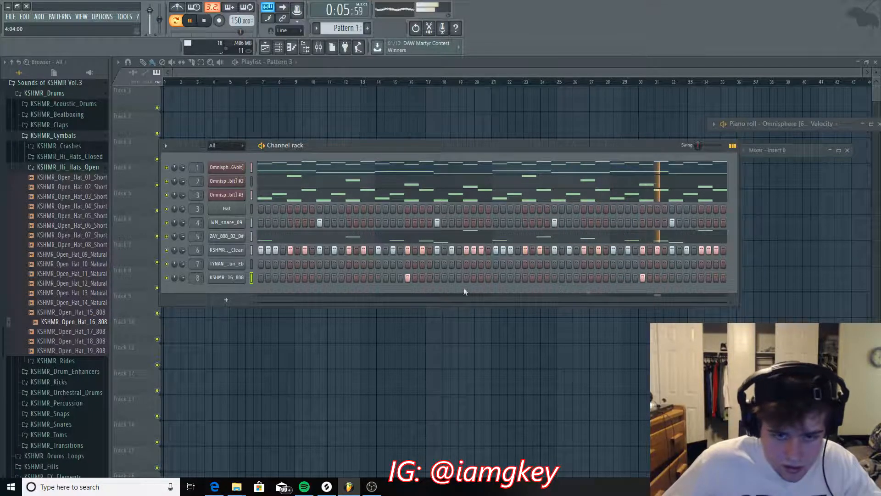
Try the first open hat hit on step 16 of bar 1 instead of step 5 of bar 2
left_click(371, 278)
left_click(408, 277)
left_click(372, 278)
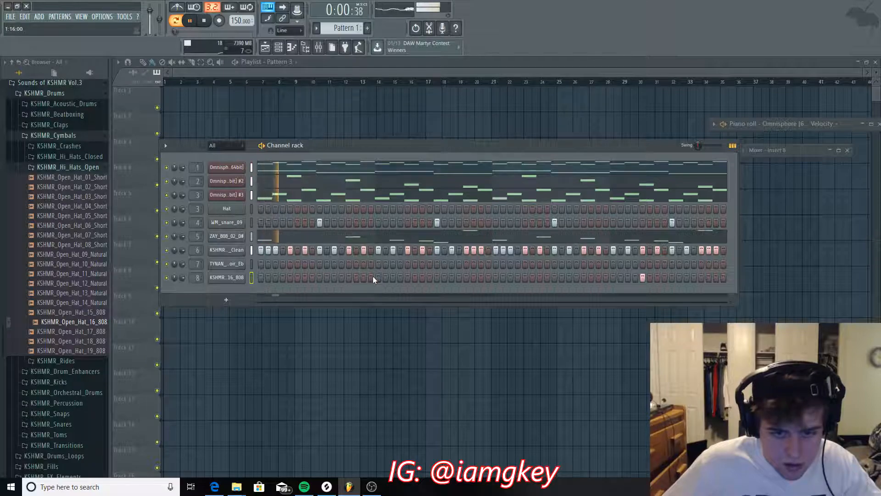
left_click(406, 277)
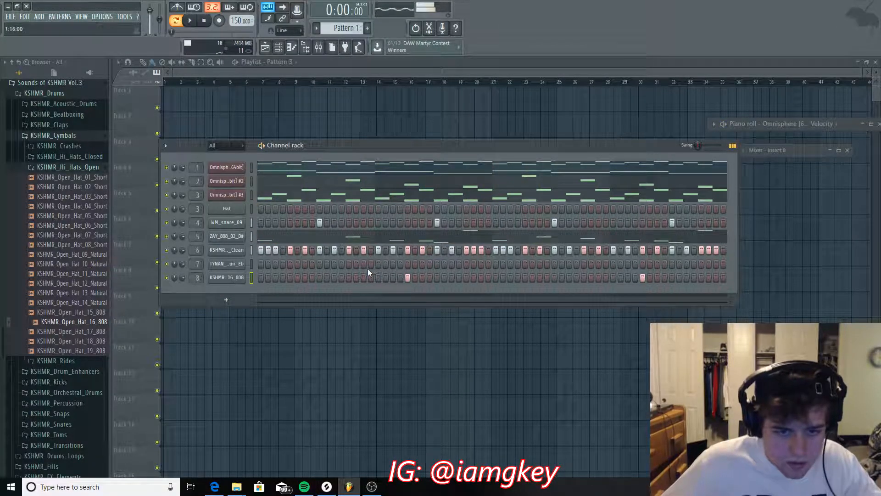
Place the choir on step 13 of bars 1 and 3, testing an open hat hit on step 16 of bar 1 during playback
left_click(348, 263)
key("space")
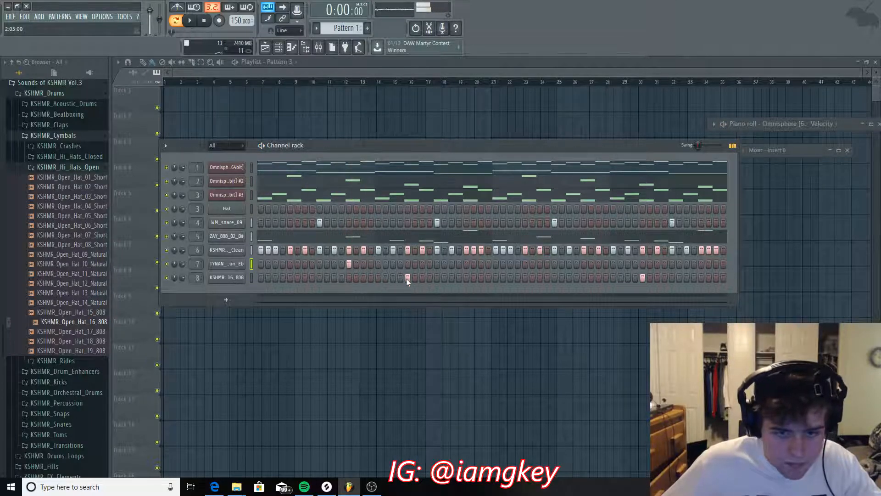
left_click(371, 277)
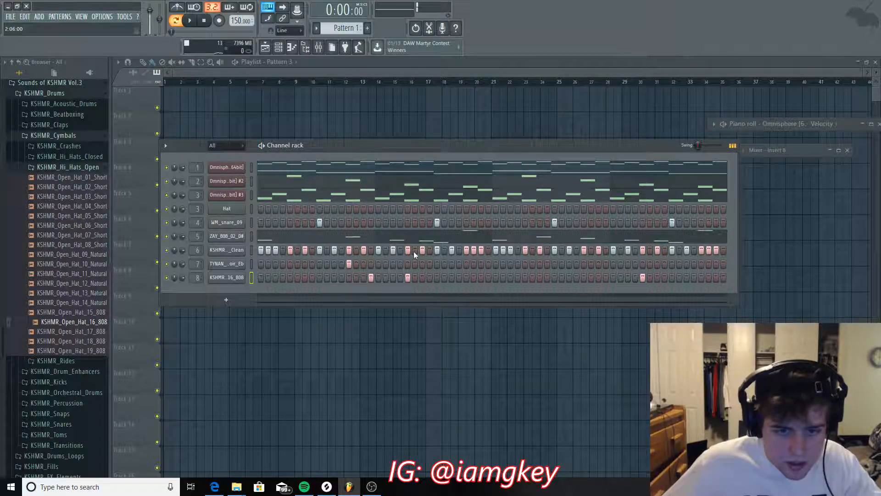
key("space")
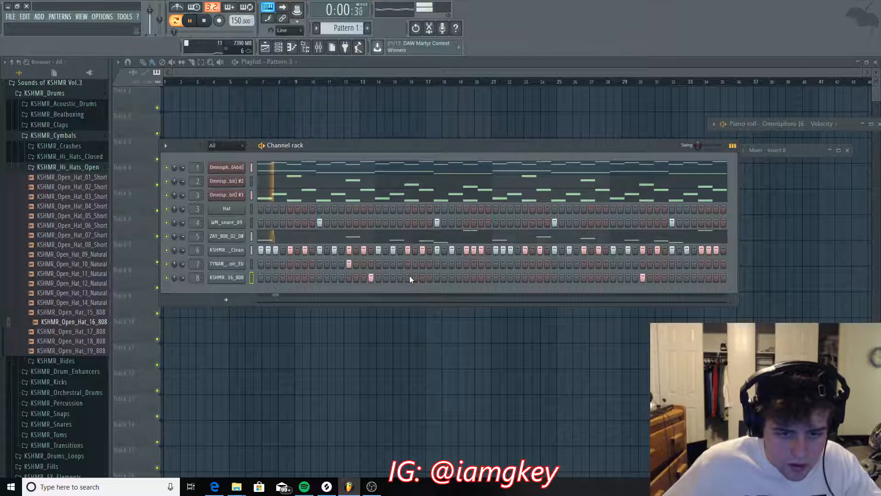
left_click(371, 278)
left_click(407, 277)
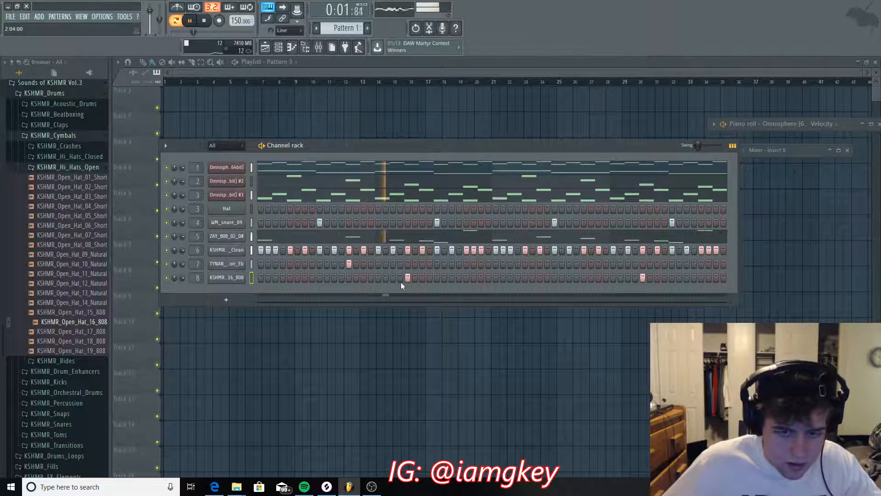
left_click(584, 264)
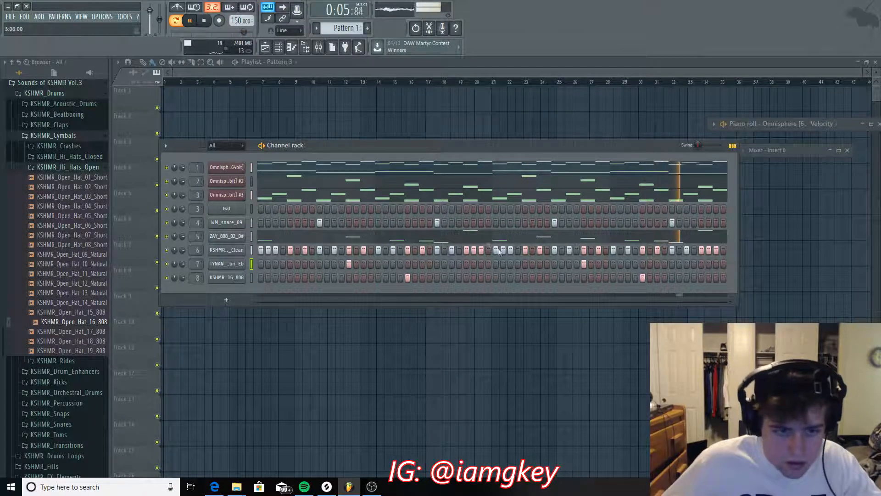
Lower the choir's volume on mixer insert 7 in the full-size mixer, then shrink the mixer again
left_click(783, 152)
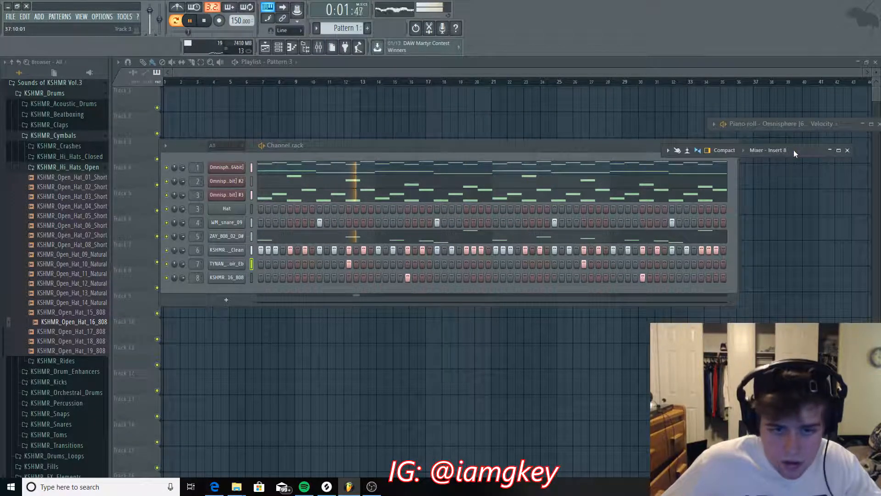
double_click(794, 150)
left_click_drag(197, 237, 196, 263)
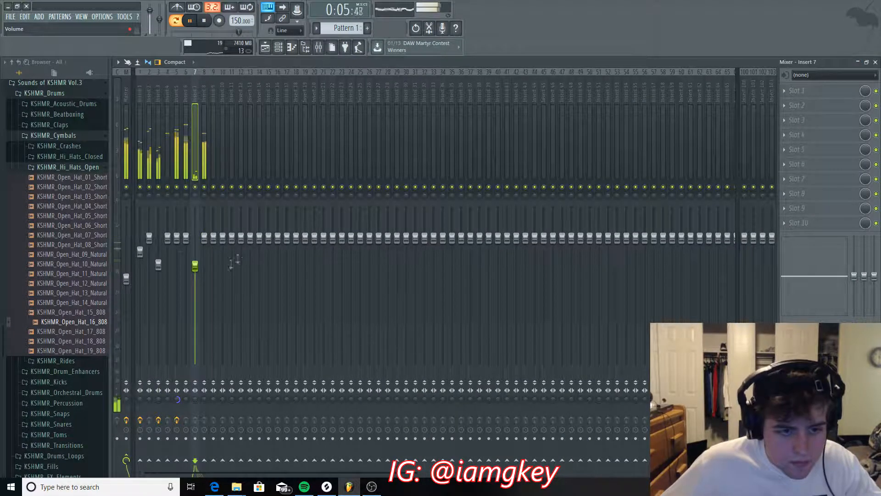
left_click_drag(195, 265, 196, 273)
left_click(858, 63)
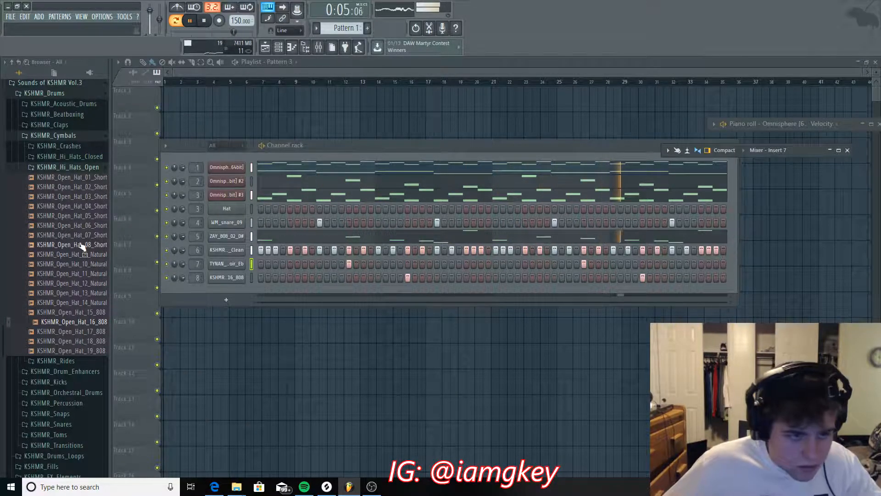
Stop playback and open the KSHMR_Percussion_High folder in place of the open hats
left_click(68, 167)
key("space")
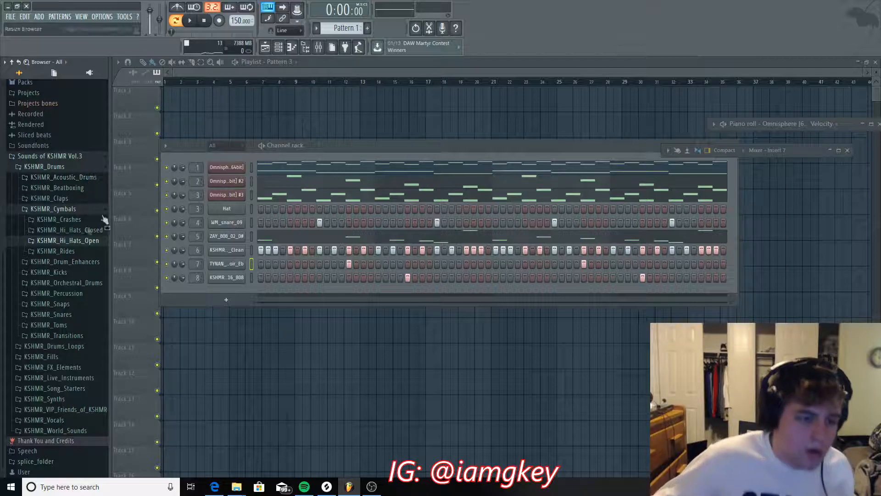
left_click(69, 294)
left_click(98, 327)
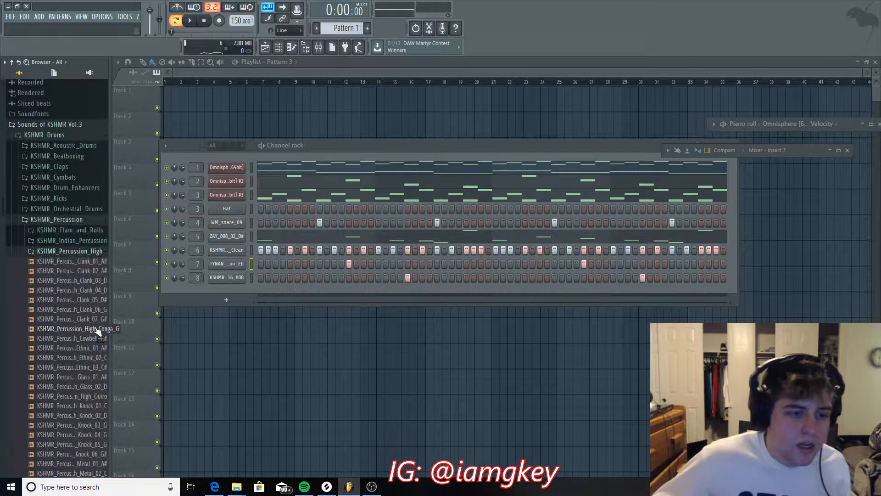
Audition high percussion samples and add the KSHMR Rimshot_04_D# sample as a new channel routed to mixer insert 9
left_click(87, 299)
left_click_drag(88, 301, 87, 308)
scroll(86, 305, "down", 6)
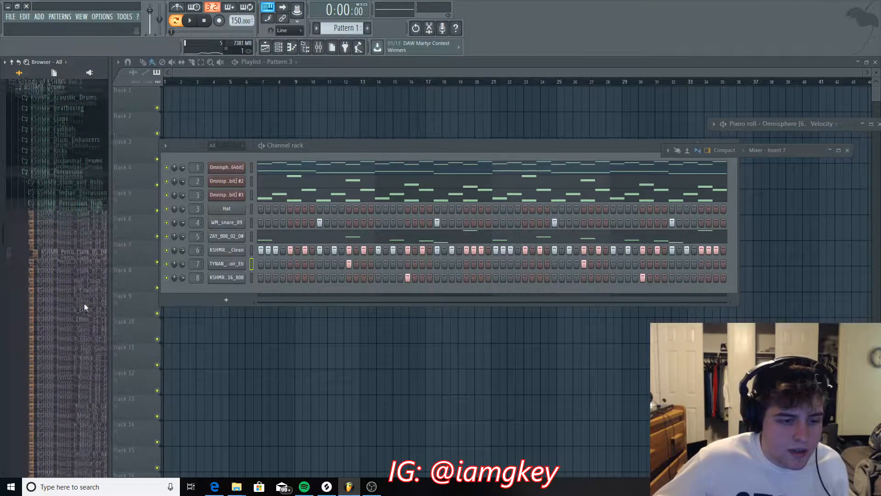
left_click(100, 358)
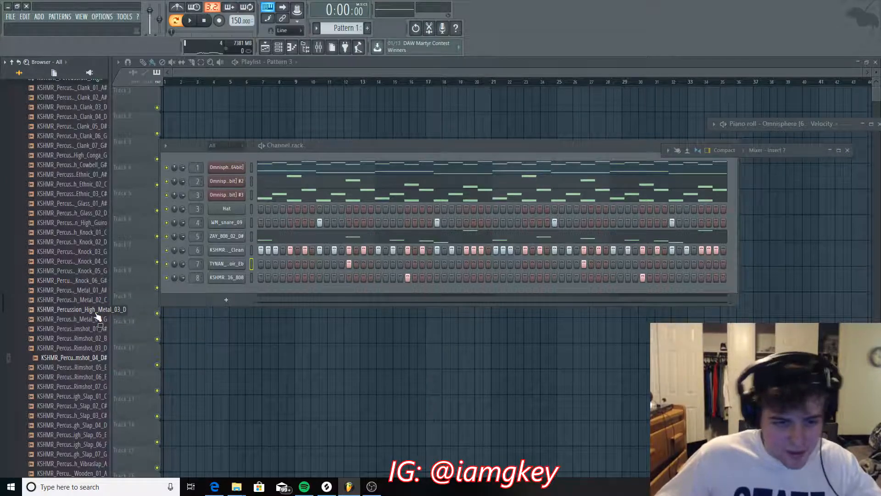
left_click_drag(91, 358, 251, 298)
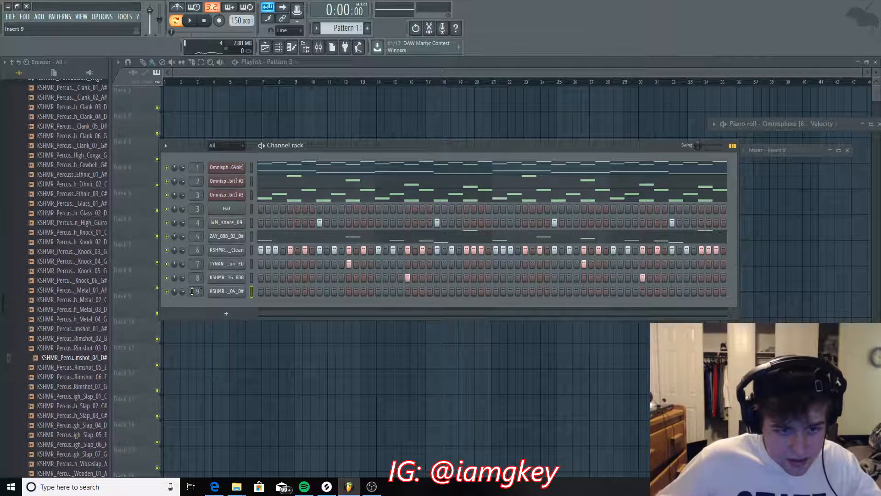
Place rimshot hits on step 15 of bars 1 and 3 and step 3 of bars 2 and 4, and play the pattern
key("space")
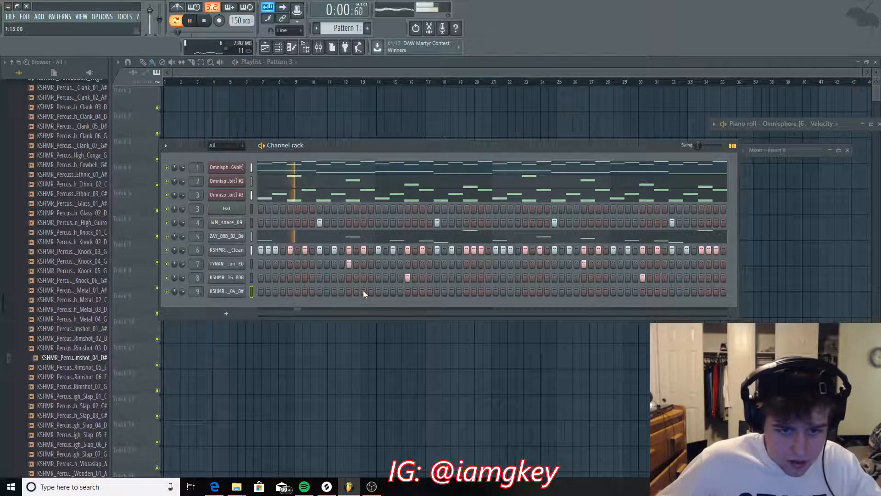
left_click(364, 291)
key("space")
left_click(391, 291)
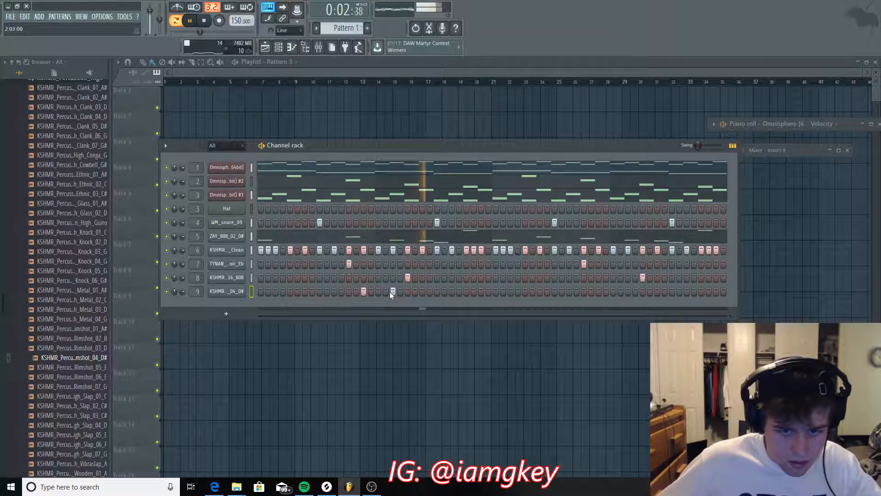
key("space")
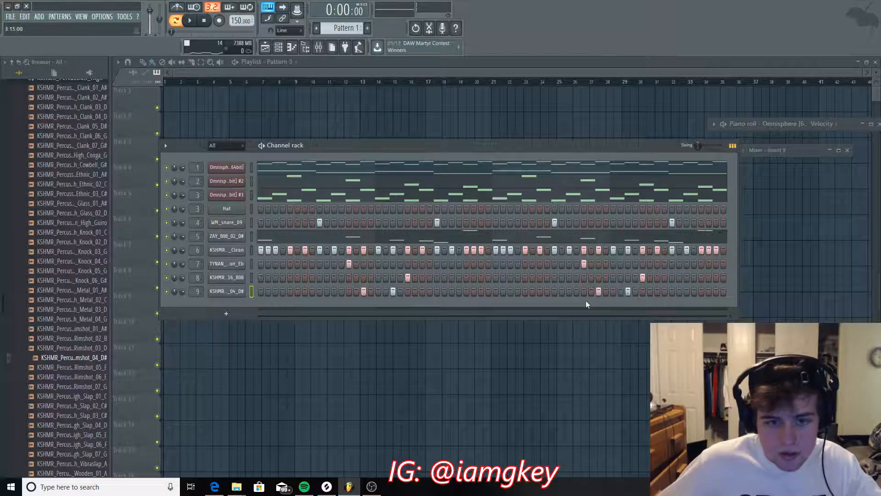
key("space")
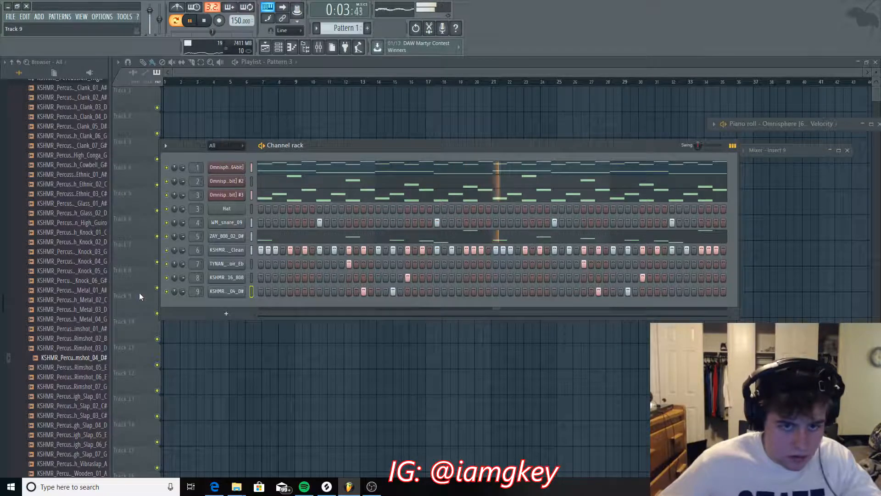
scroll(55, 214, "up", 6)
key("space")
Switch to Splice, search for "kick", and add SONNY_D_kick_08 as a new channel routed to mixer insert 10
mouse_move(349, 491)
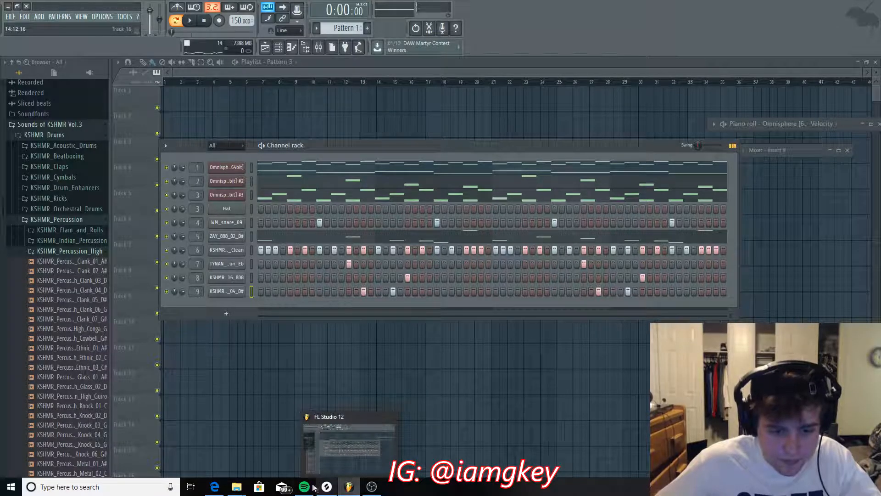
left_click(326, 487)
scroll(522, 189, "up", 15)
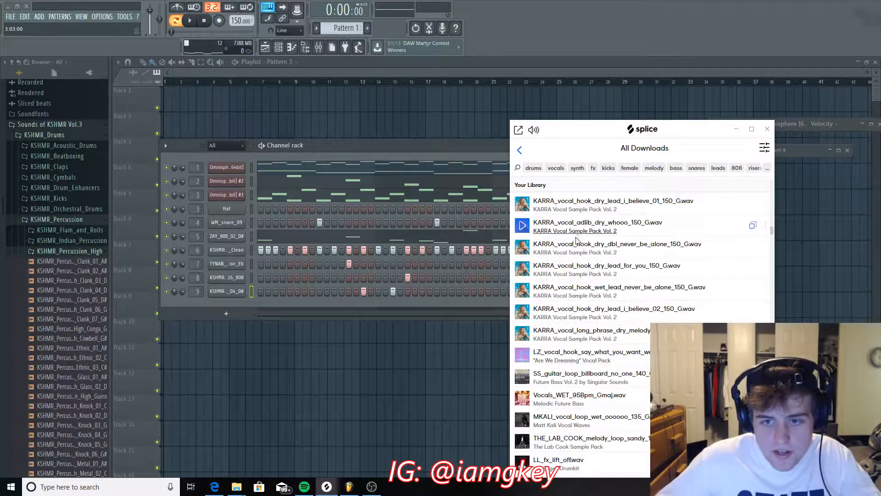
left_click(522, 150)
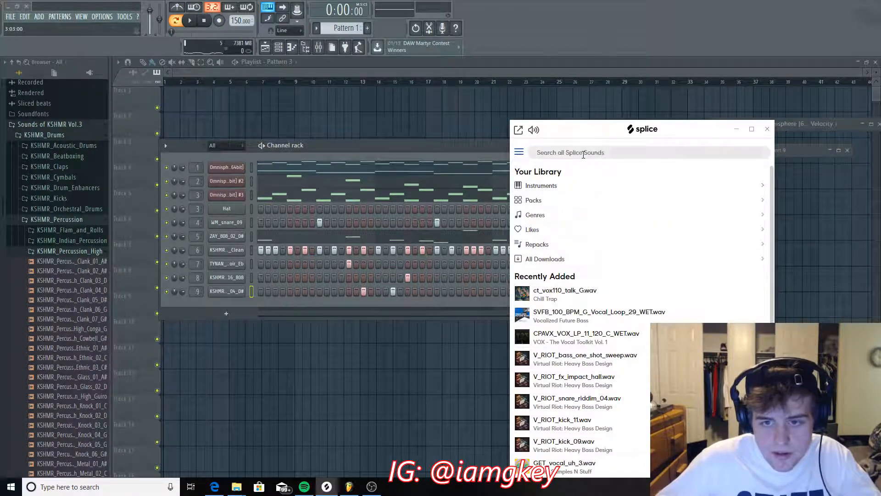
key("Return")
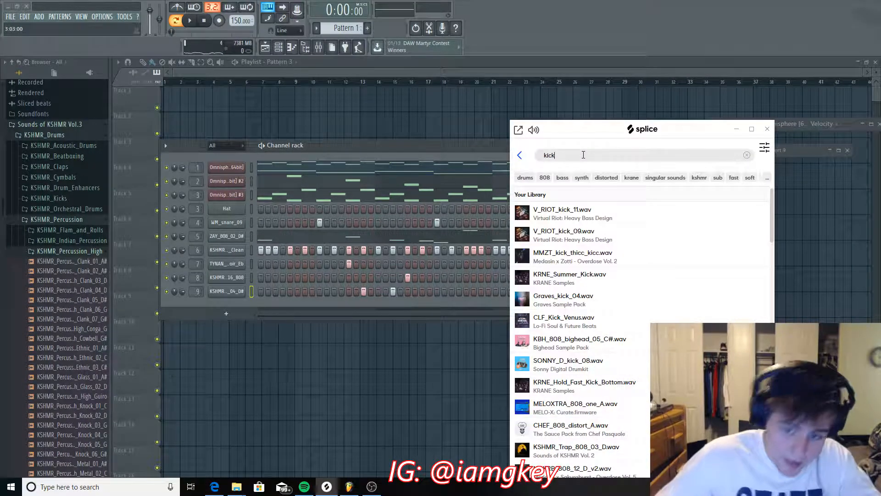
left_click_drag(528, 364, 201, 305)
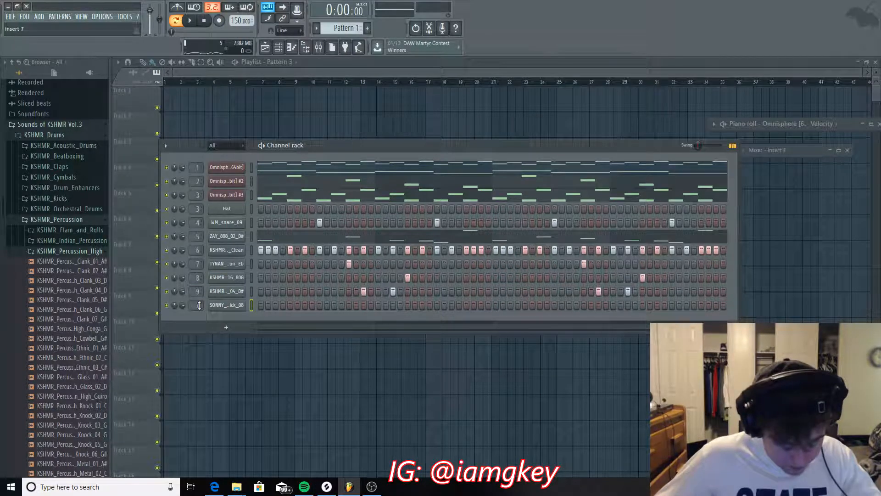
Copy the ZAY_808_02_D# channel's notes into the SONNY_D_kick_08 channel
right_click(228, 239)
left_click(336, 250)
right_click(225, 309)
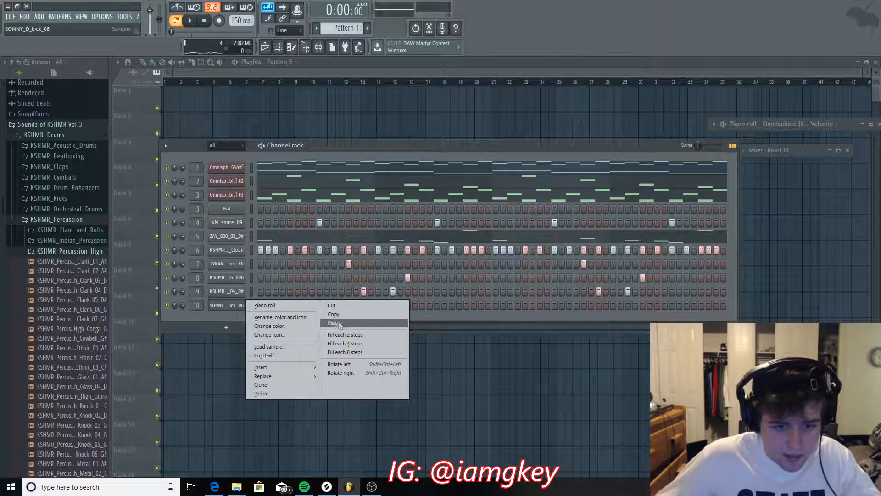
left_click(336, 323)
Open the piano roll of the SONNY_D_kick_08 channel at full size and fit the four bars of notes
right_click(232, 304)
left_click(263, 307)
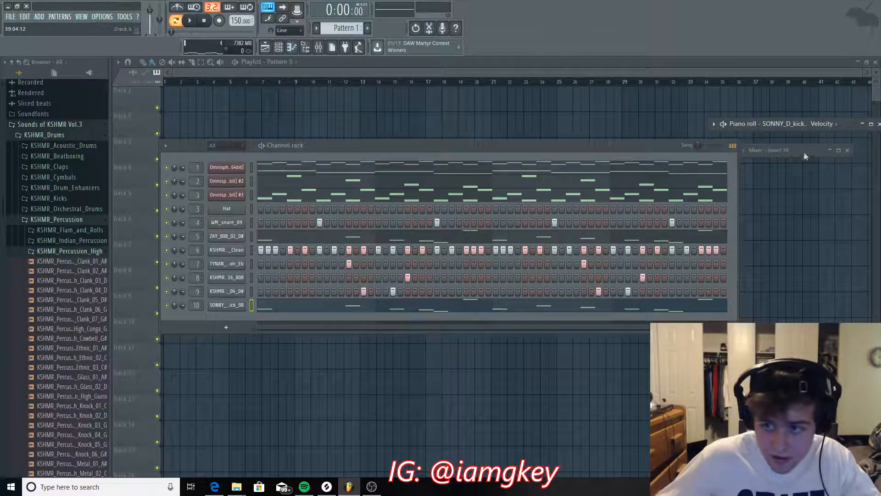
double_click(846, 123)
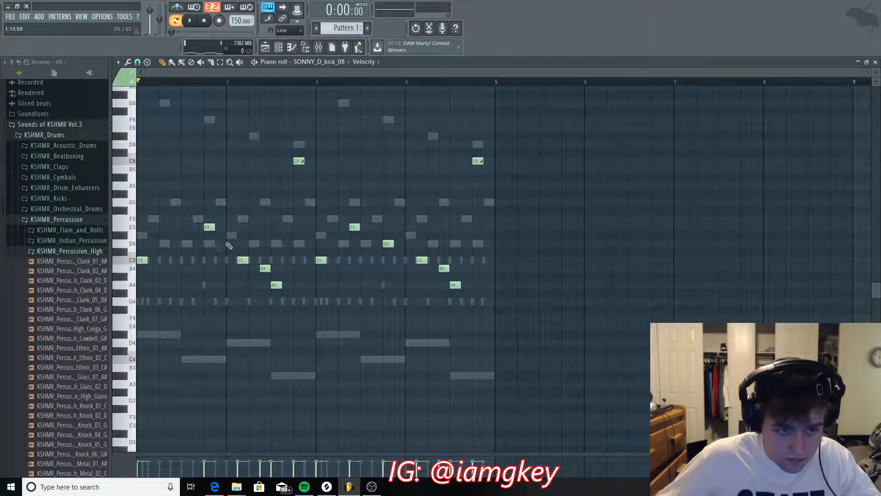
left_click_drag(861, 73, 585, 73)
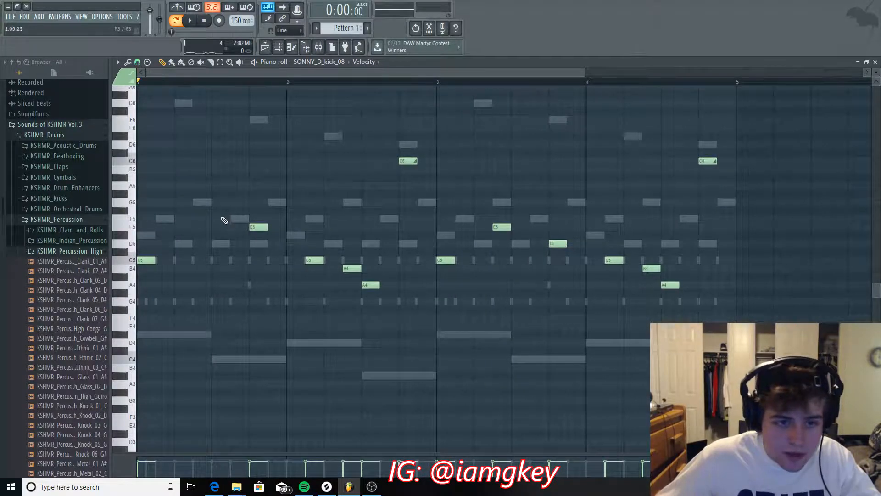
Move the kick notes that are off pitch to C5, delete the two C6 notes, and close the piano roll
left_click_drag(254, 227, 257, 262)
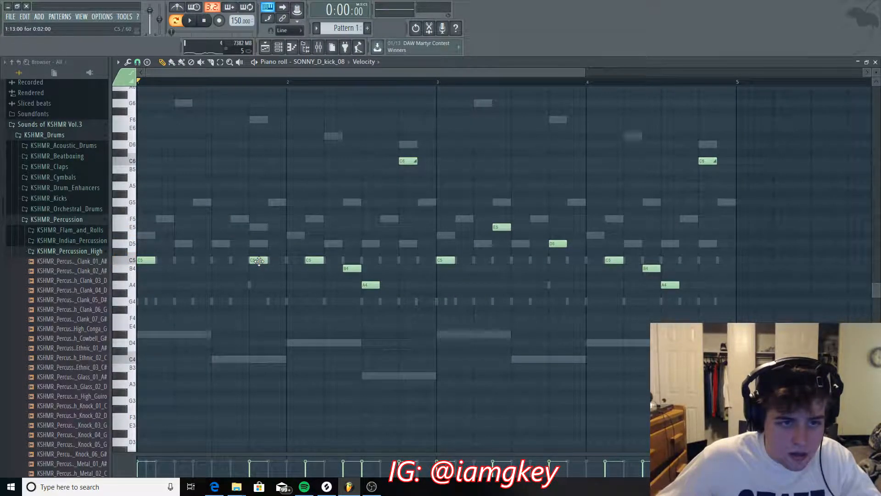
left_click(137, 62)
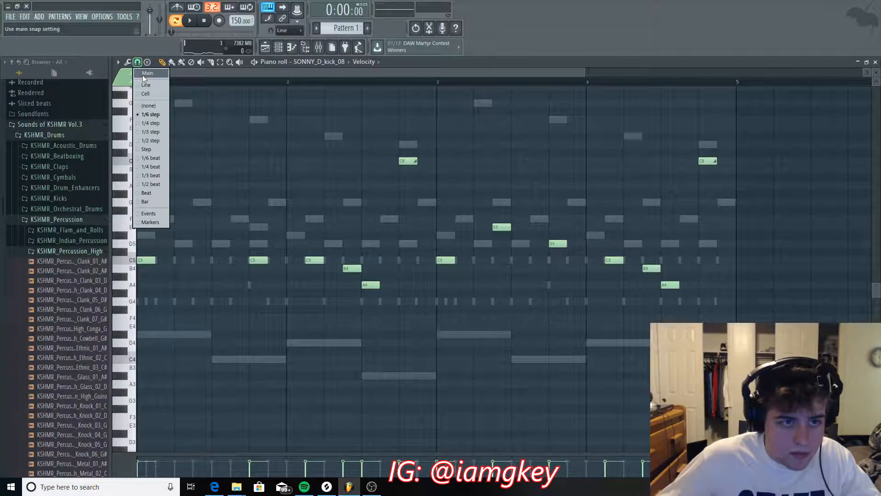
left_click_drag(344, 272, 369, 260)
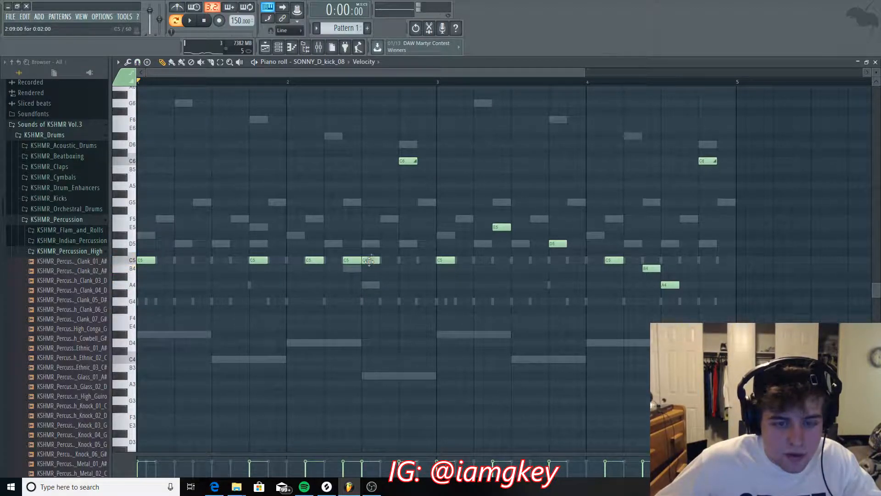
left_click_drag(416, 159, 421, 163)
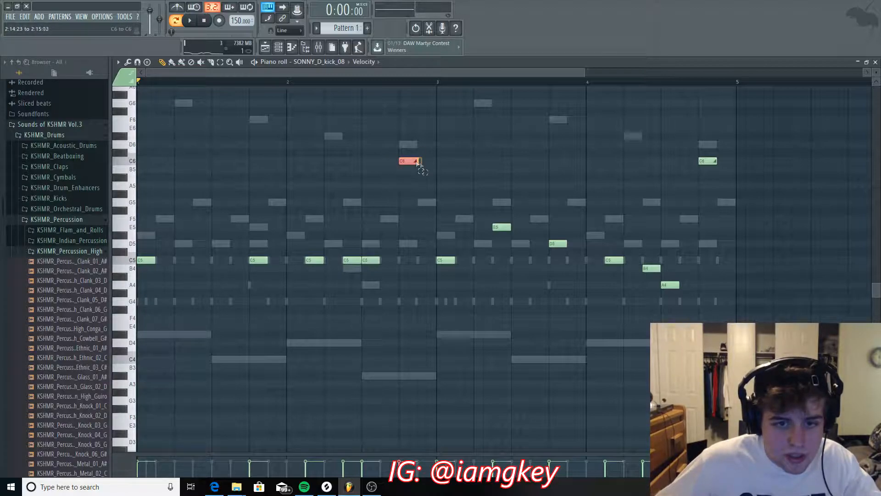
left_click(407, 228)
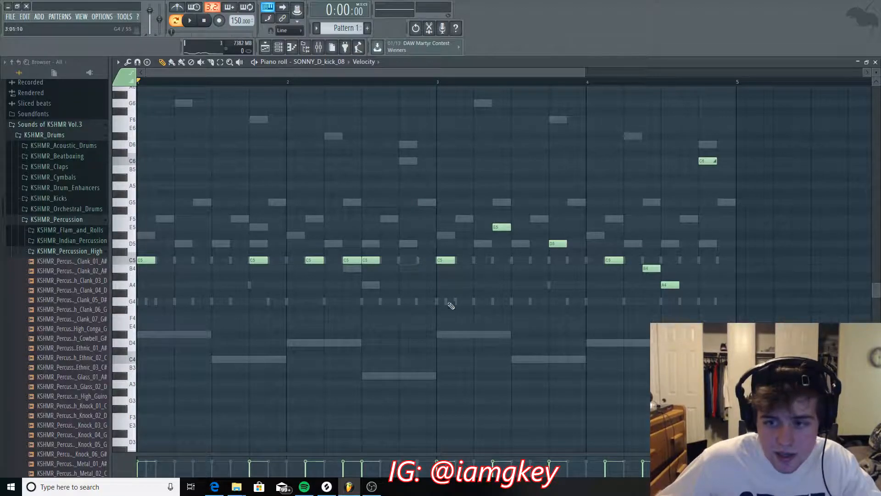
left_click_drag(505, 237, 504, 263)
left_click_drag(557, 244, 558, 263)
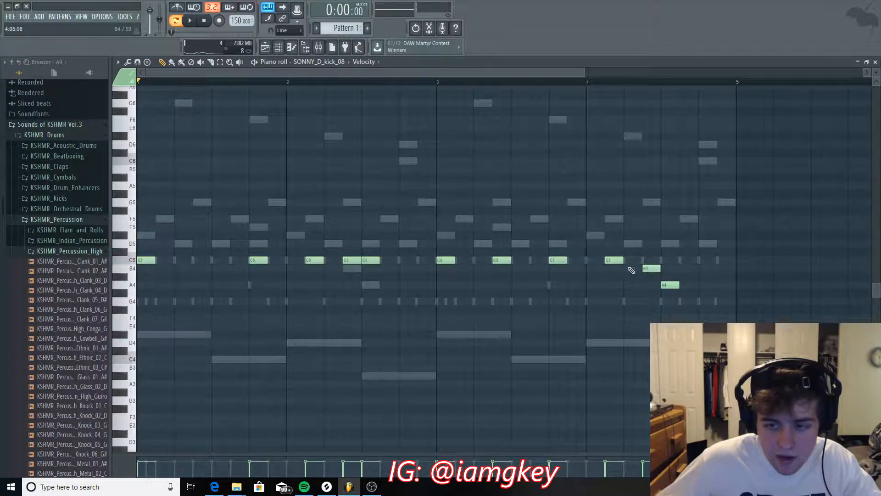
left_click_drag(645, 261, 664, 260)
left_click(866, 63)
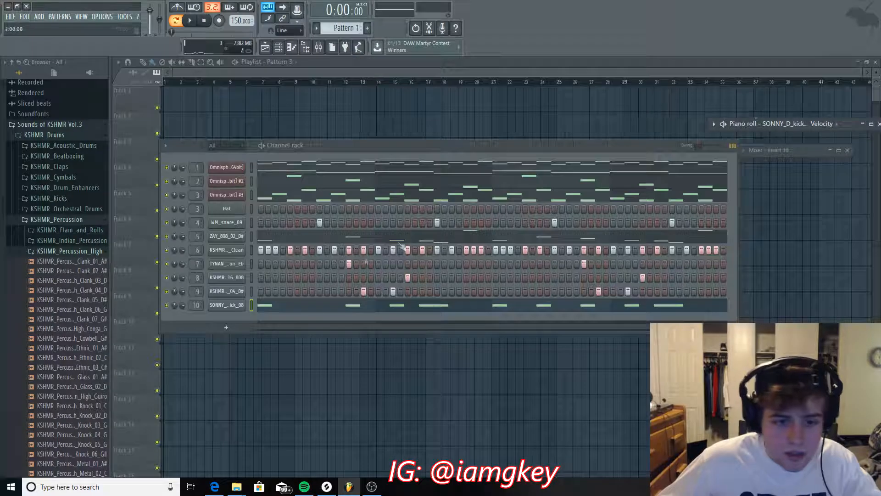
Open the mixer at full size and raise insert 7's level slightly while the pattern plays
right_click(168, 307)
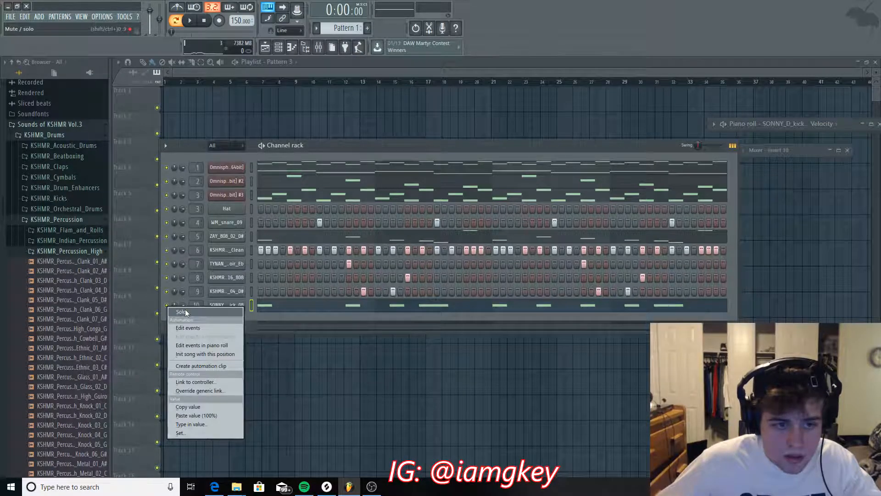
left_click(357, 149)
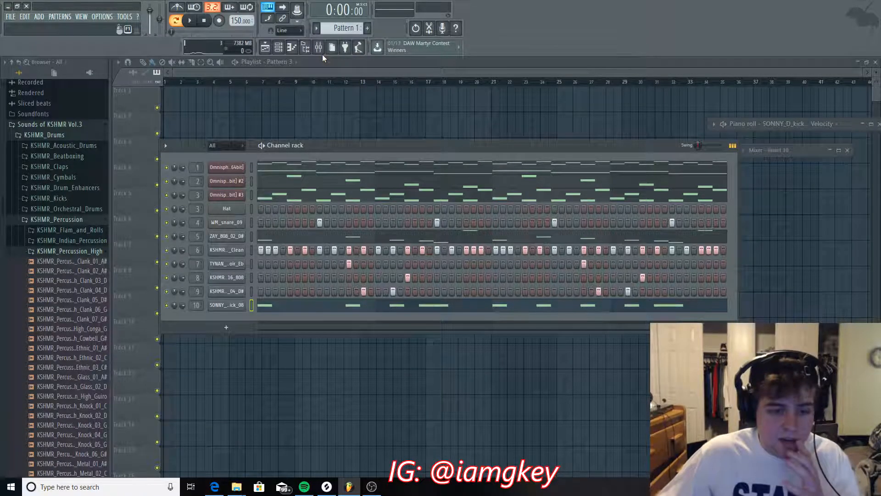
left_click(319, 49)
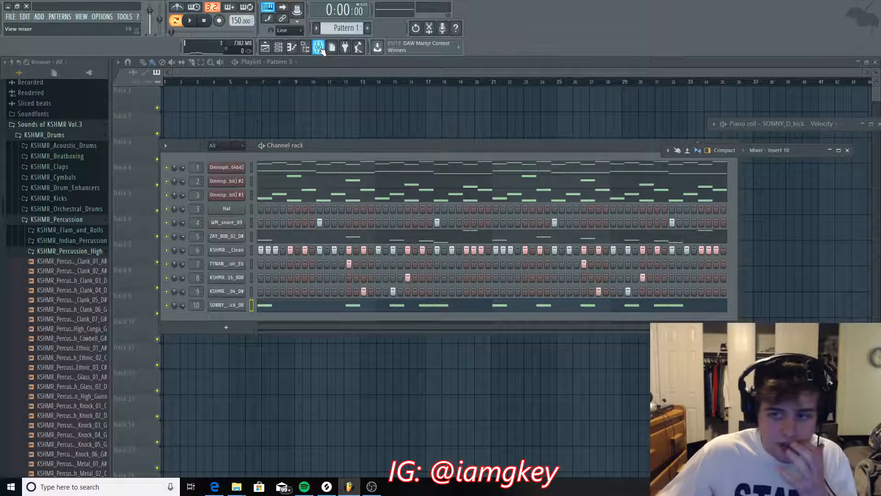
double_click(803, 149)
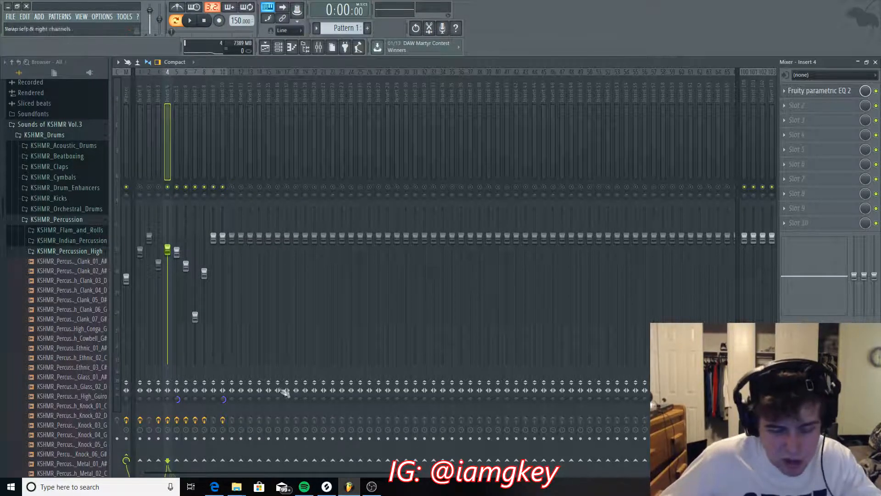
key("space")
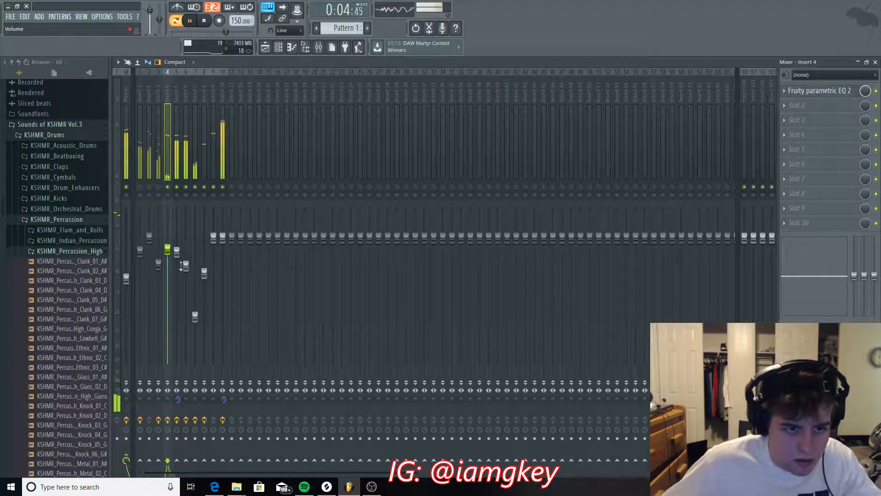
left_click(195, 318)
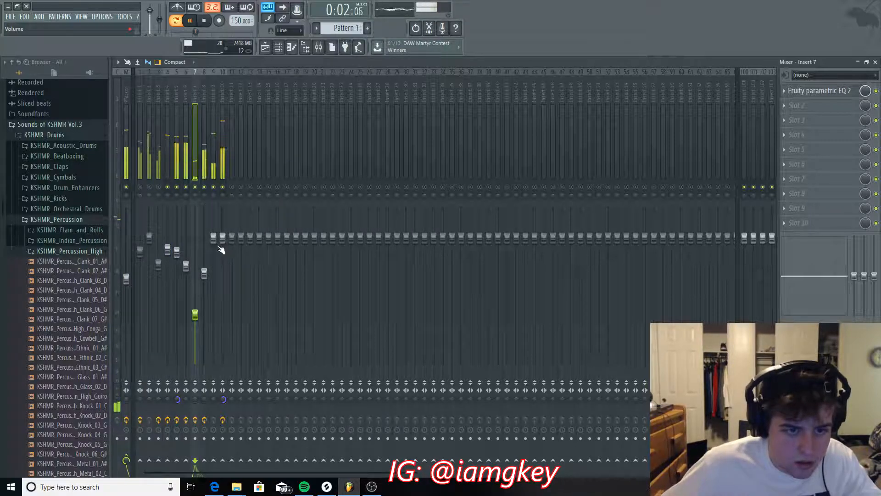
Add Fruity Reeverb 2 to mixer insert 9 and lower its fader to -3.6 dB
left_click(214, 174)
left_click(799, 90)
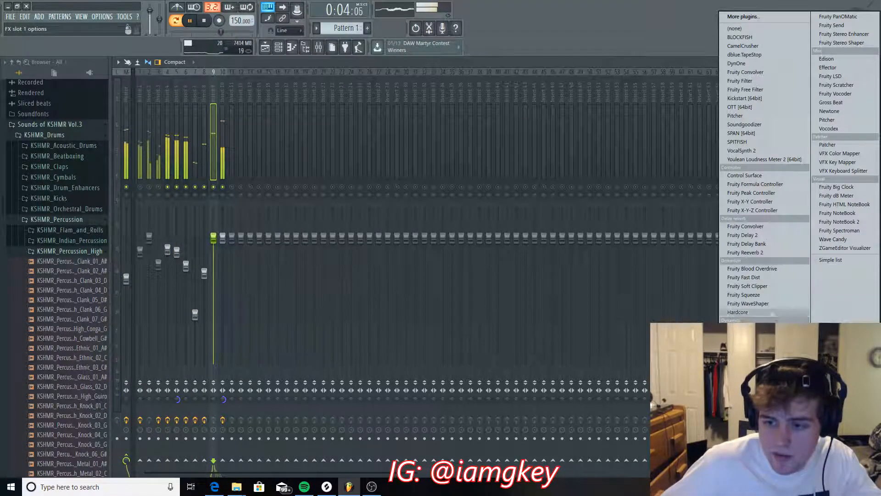
left_click(744, 250)
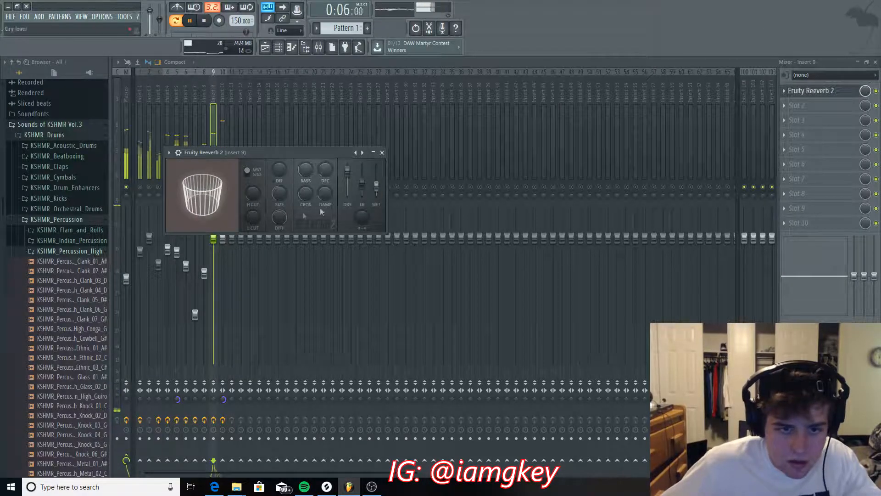
left_click(383, 153)
left_click_drag(213, 240, 214, 258)
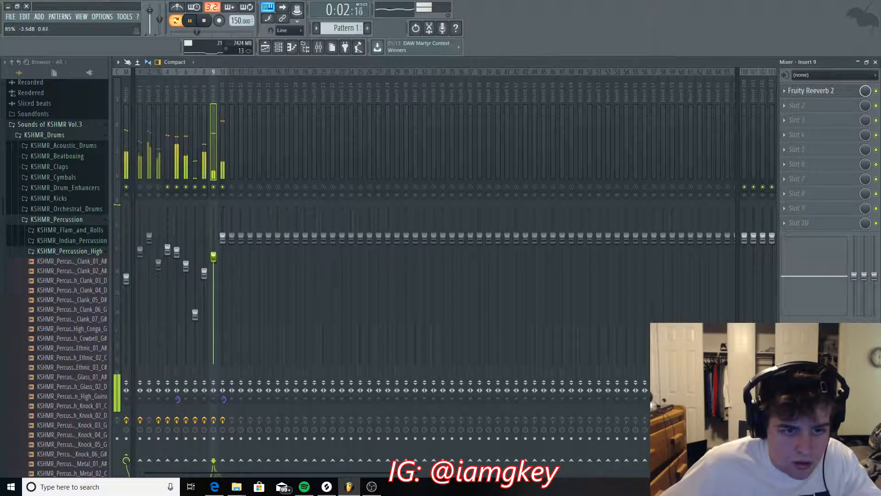
Raise the kick's level on insert 10 above its default and lower insert 5 to -3.2 dB
left_click(204, 176)
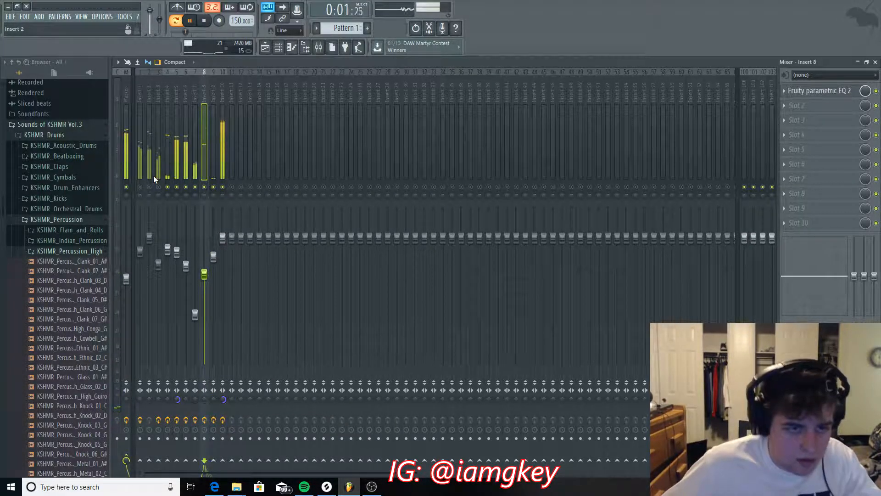
left_click_drag(223, 237, 222, 224)
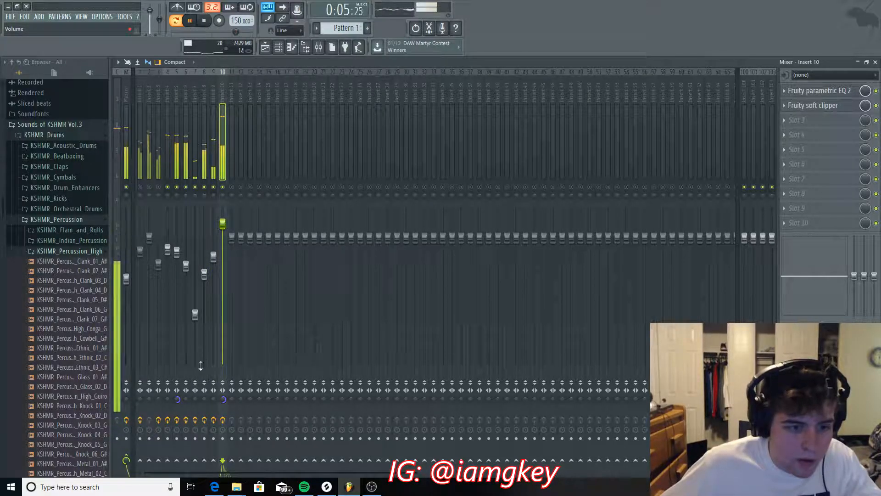
left_click_drag(176, 252, 177, 255)
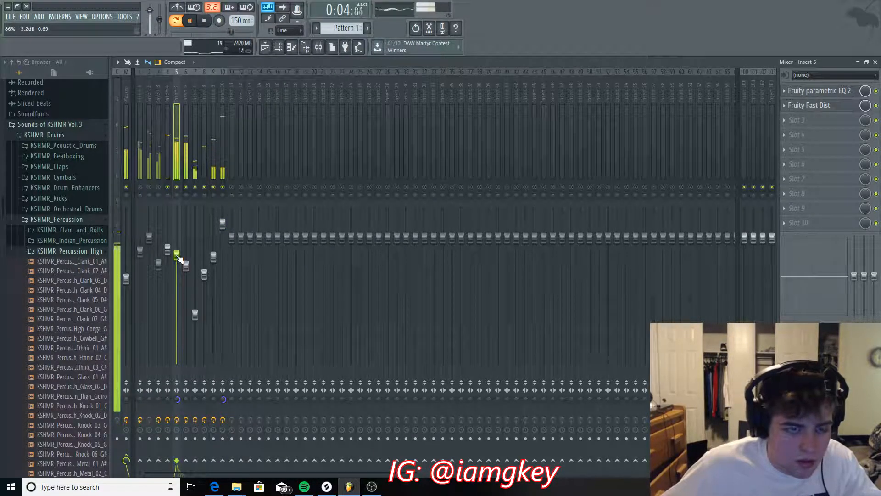
Enable all mixer tracks and lower inserts 1 to 3 together until insert 2 sits at about -4.9 dB
right_click(159, 188)
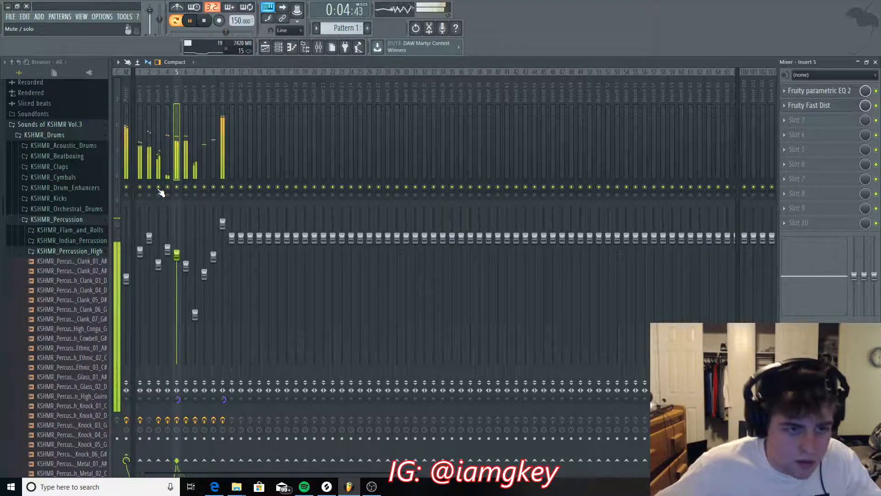
left_click_drag(141, 171, 158, 167)
left_click(177, 170, "ctrl+shift")
left_click_drag(162, 271, 161, 303)
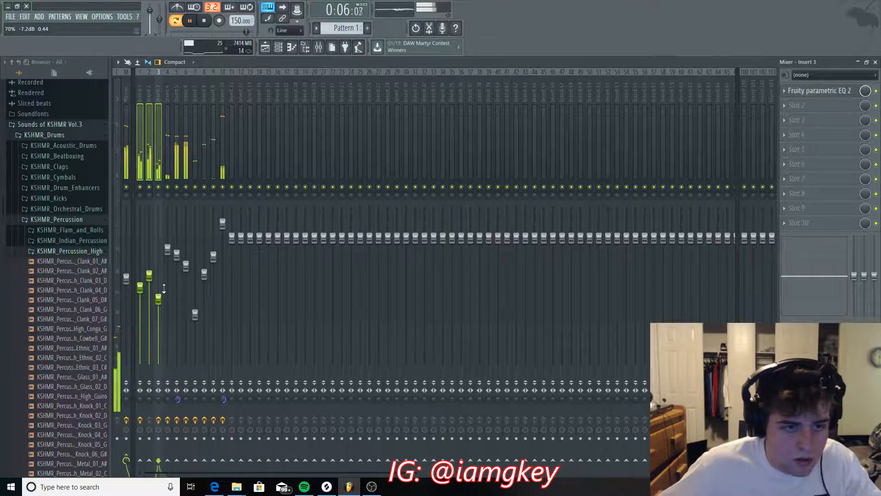
left_click_drag(161, 302, 160, 291)
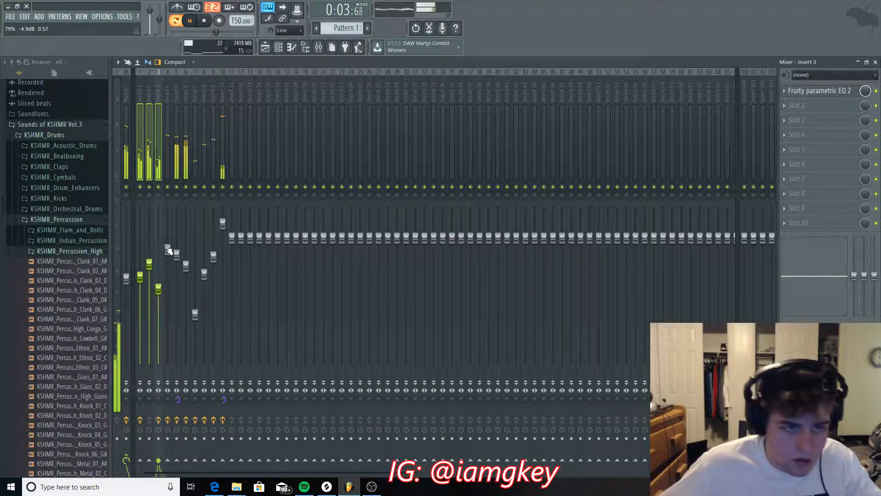
left_click(159, 173, "ctrl+shift")
left_click(150, 172, "ctrl+shift")
left_click(141, 171, "ctrl+shift")
Move band 1 of insert 1's Fruity parametric EQ 2 to 283 Hz to cut more low end
left_click(142, 172, "ctrl+shift")
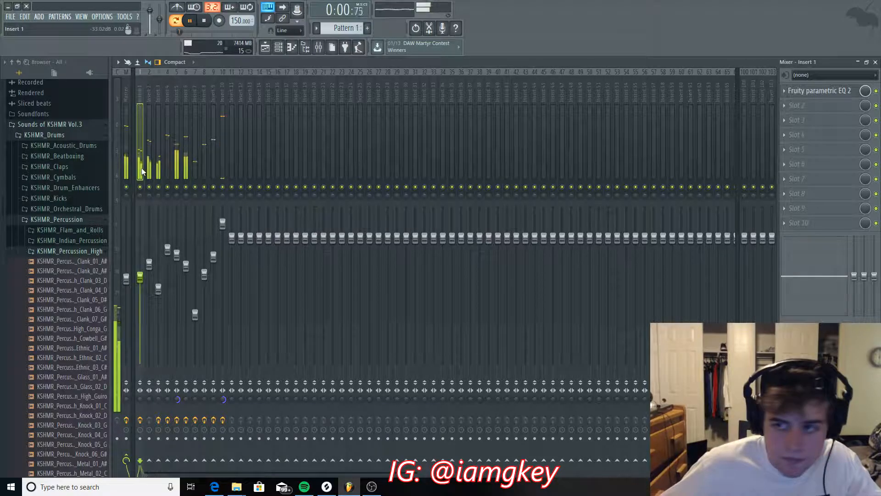
left_click(806, 95)
left_click_drag(245, 266, 248, 268)
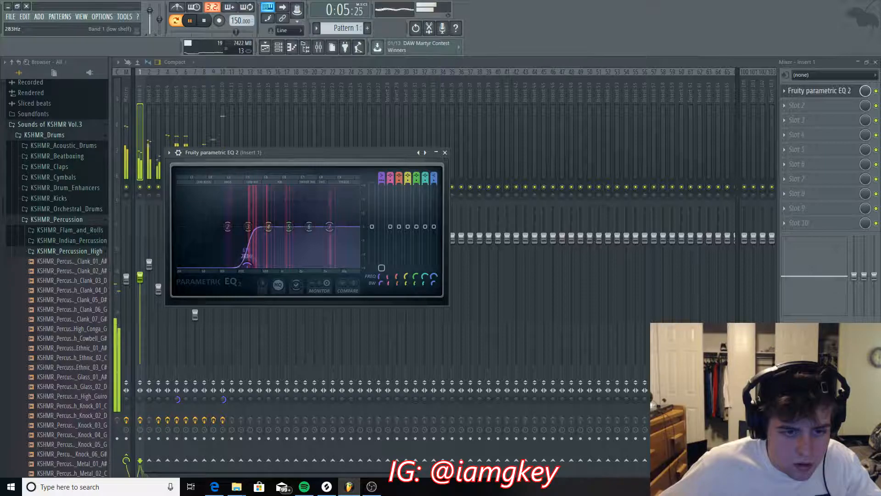
left_click(445, 153)
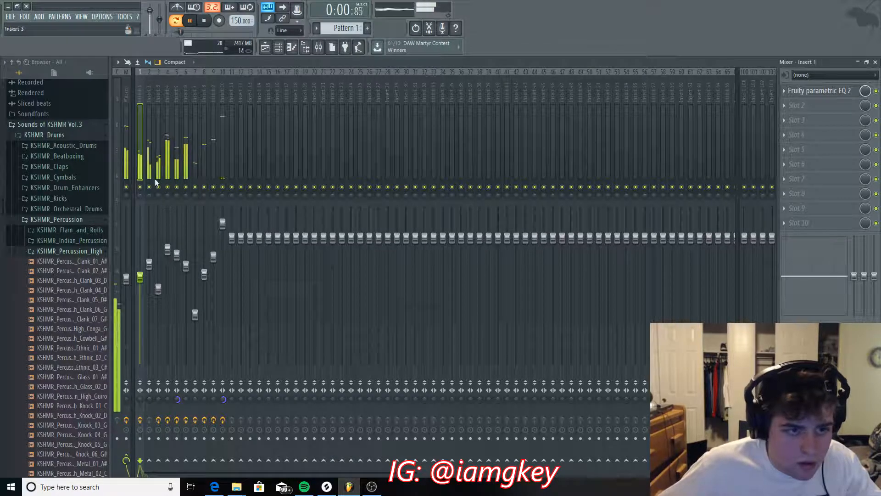
Add Fruity parametric EQ 2 to insert 2 and cut its lows with band 1 at 391 Hz and -18 dB
key("Right")
left_click(804, 95)
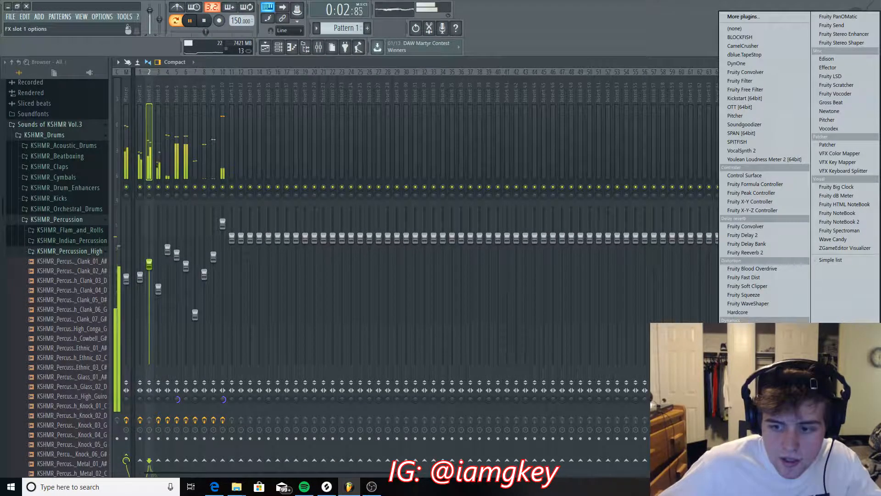
left_click(833, 75)
right_click(233, 252)
left_click(271, 285)
left_click_drag(232, 251, 279, 291)
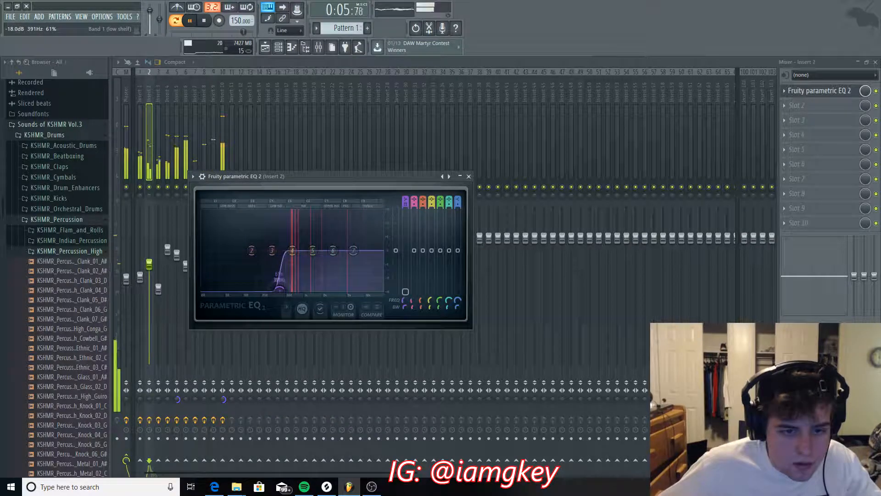
left_click(469, 176)
With insert 3 soloed, move its EQ's band 1 low cut to 307 Hz, and unsolo the track
left_click(160, 171)
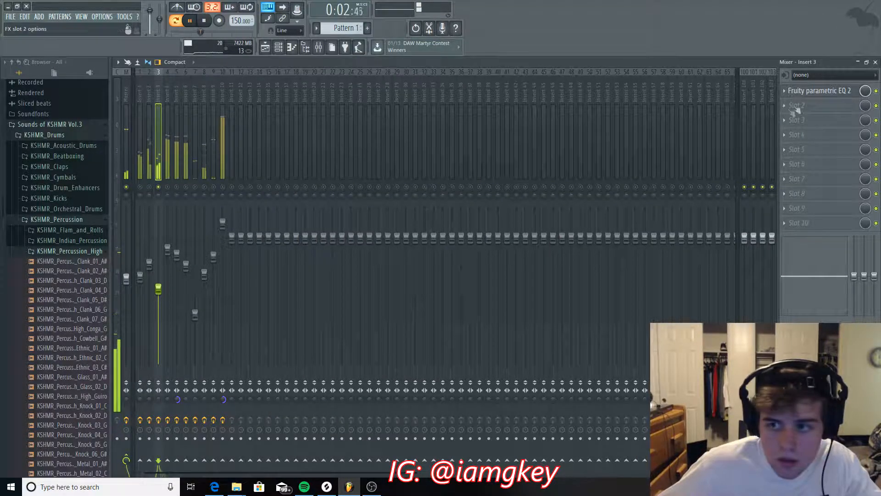
left_click(801, 93)
left_click_drag(197, 219, 202, 218)
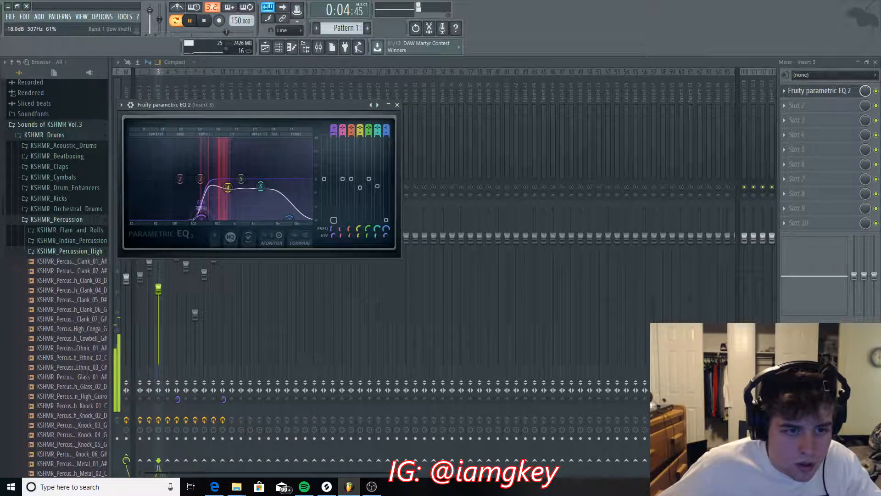
left_click(397, 105)
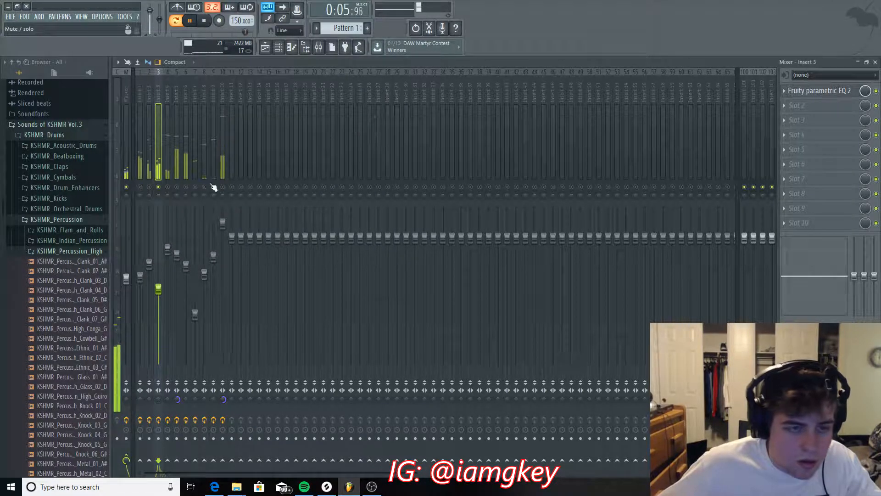
right_click(160, 187)
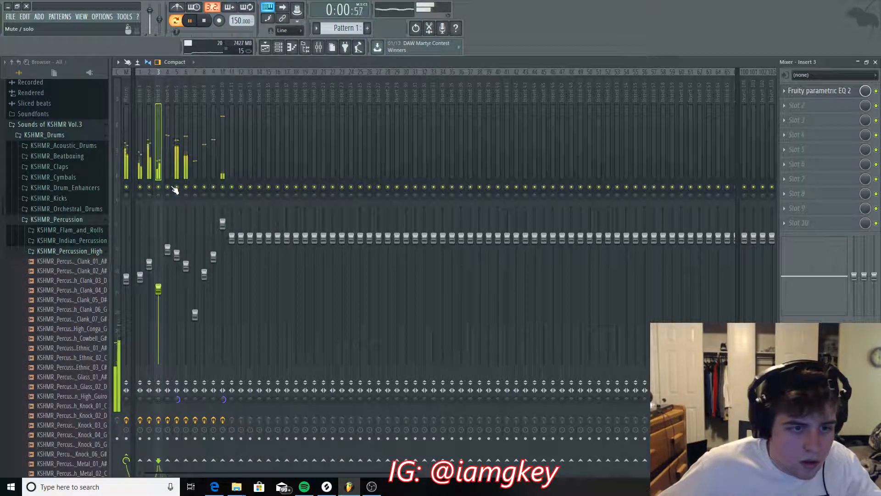
Lower inserts 1 to 3 together until insert 3 sits at about -11.2 dB, and deselect them
left_click(149, 176, "ctrl+shift")
left_click(141, 173, "ctrl+shift")
left_click_drag(149, 264, 149, 271)
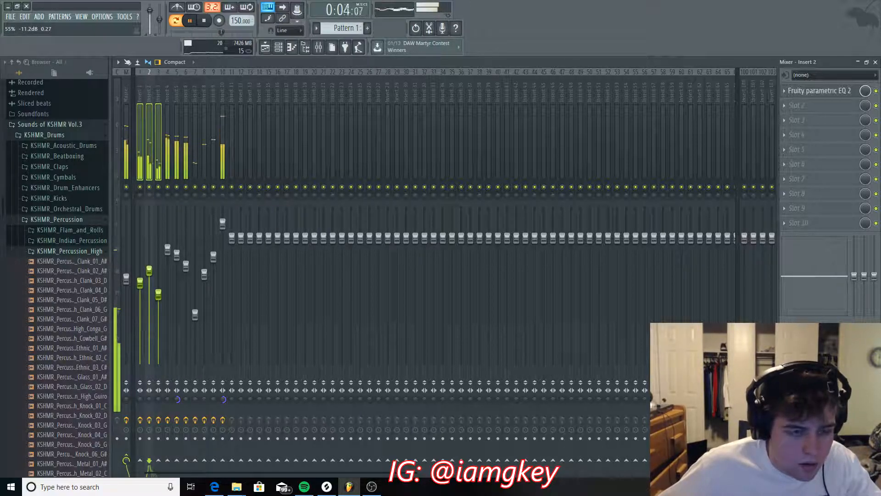
left_click(159, 176, "ctrl+shift")
left_click(150, 175, "ctrl+shift")
left_click(140, 172, "ctrl+shift")
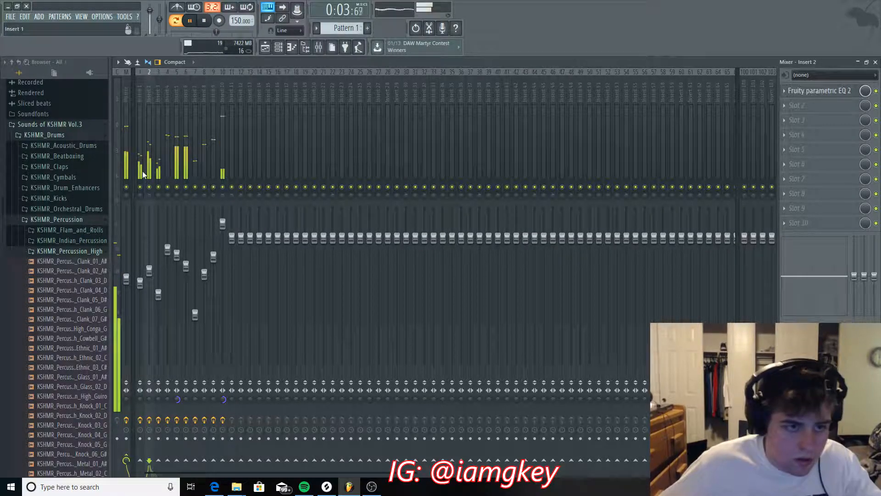
Select inserts 1 to 3 again and raise them together until insert 3 sits at about -9.4 dB
left_click(158, 174, "ctrl+shift")
left_click(150, 173, "ctrl+shift")
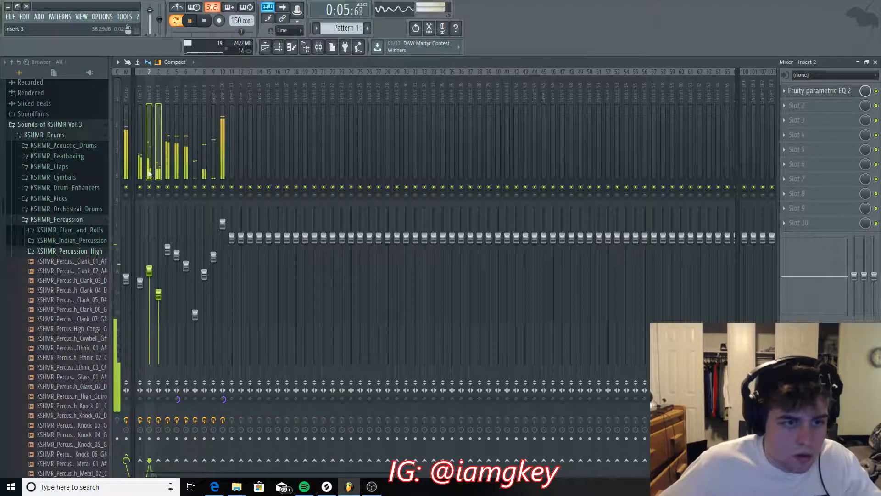
left_click(140, 173, "ctrl+shift")
left_click_drag(149, 270, 149, 260)
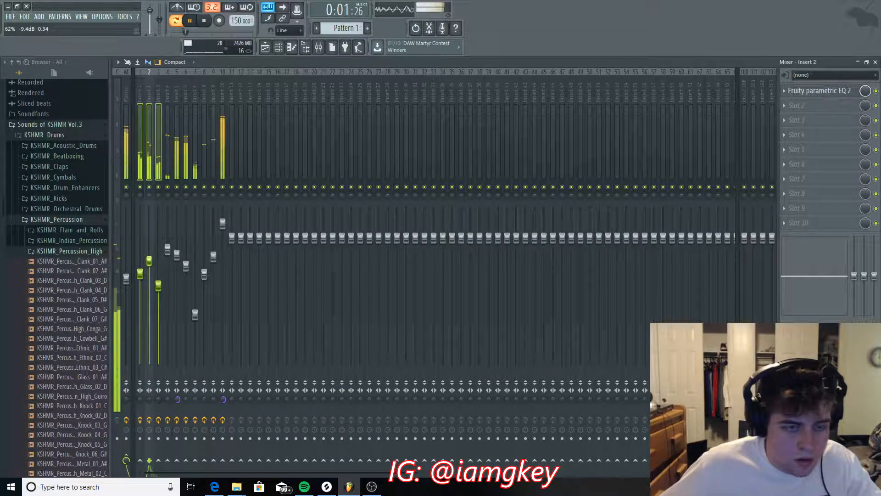
Select inserts 4 to 10 without inserts 1 to 3, and lower them together slightly until insert 10 sits at about 2.1 dB
left_click_drag(168, 172, 223, 176)
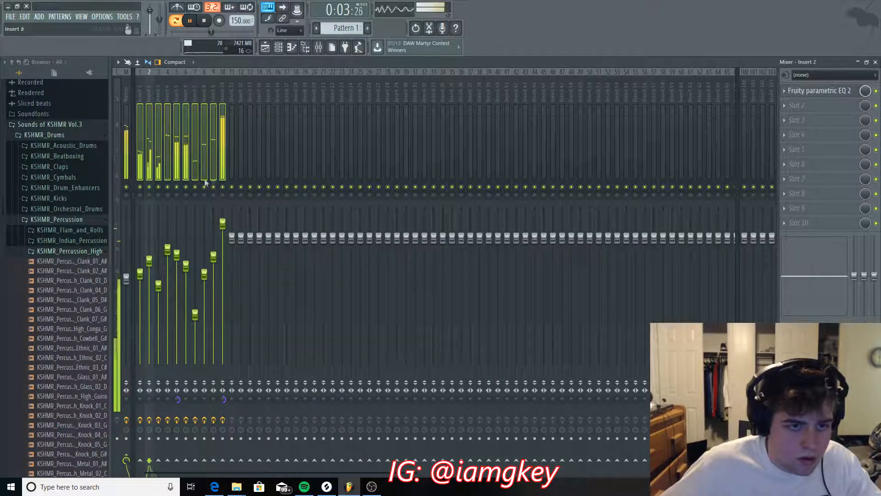
left_click_drag(156, 174, 139, 175)
mouse_move(205, 275)
left_mouse_down()
mouse_move(204, 265)
mouse_move(211, 278)
left_mouse_up()
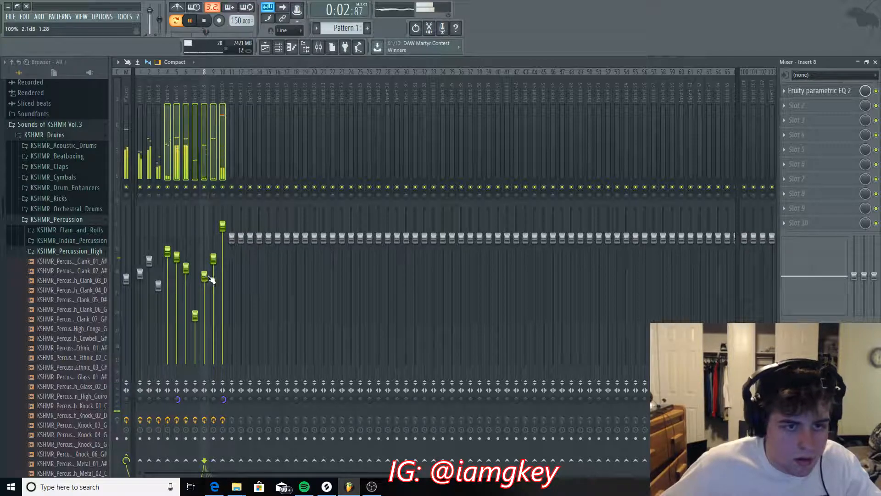
Stop playback, raise the master level to about -2.5 dB, and restart playback
key("space")
left_click(126, 279)
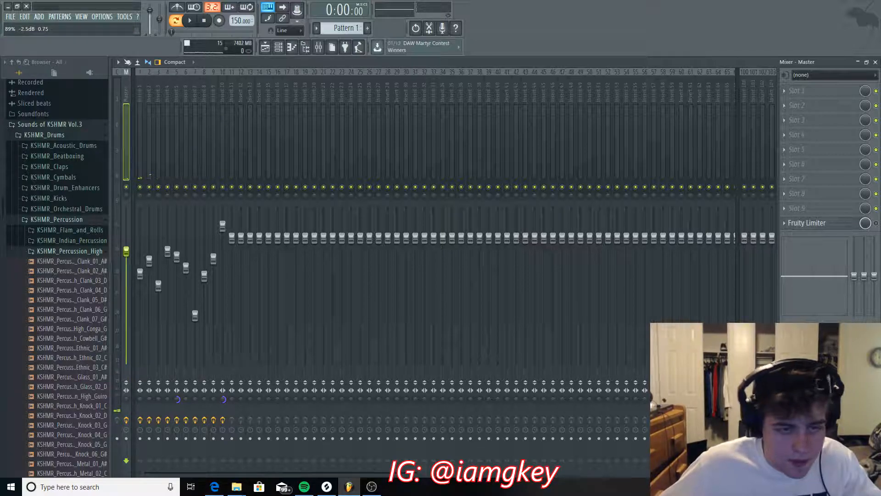
key("space")
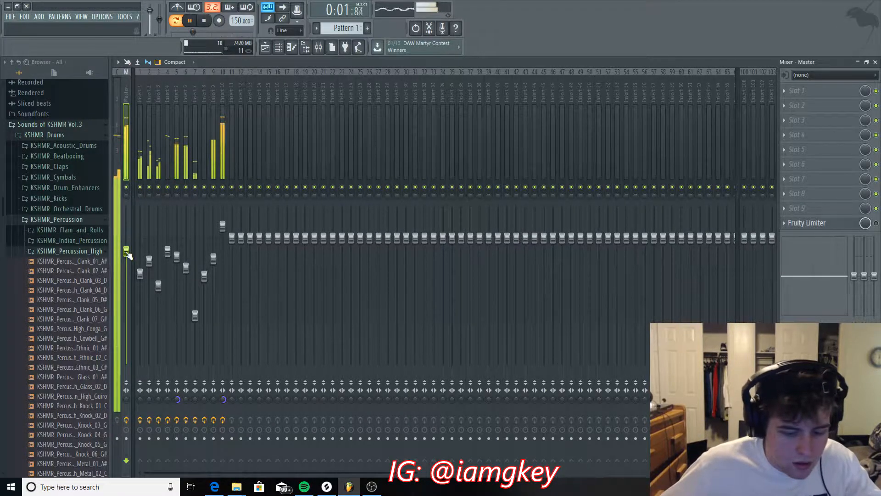
Lower inserts 1 to 3 together slightly, and adjust the stereo separation of inserts 6 to 9 to match inserts 5 and 10
left_click_drag(158, 172, 140, 173)
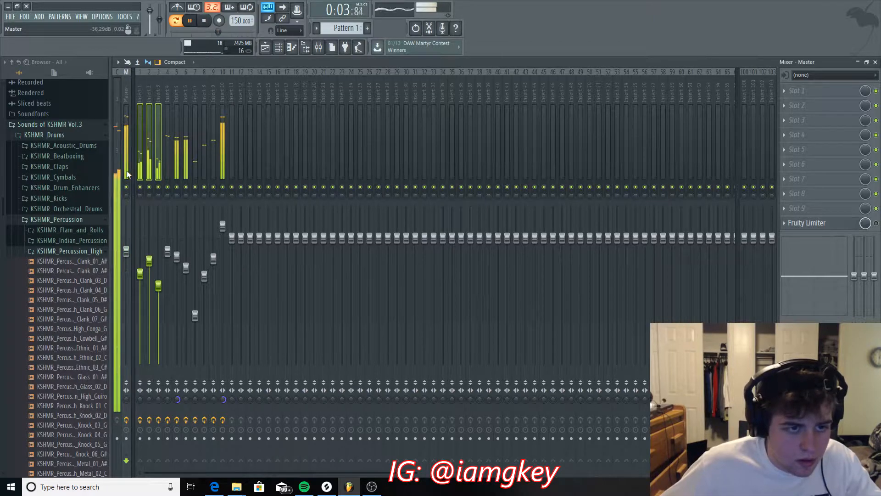
left_click_drag(159, 286, 158, 291)
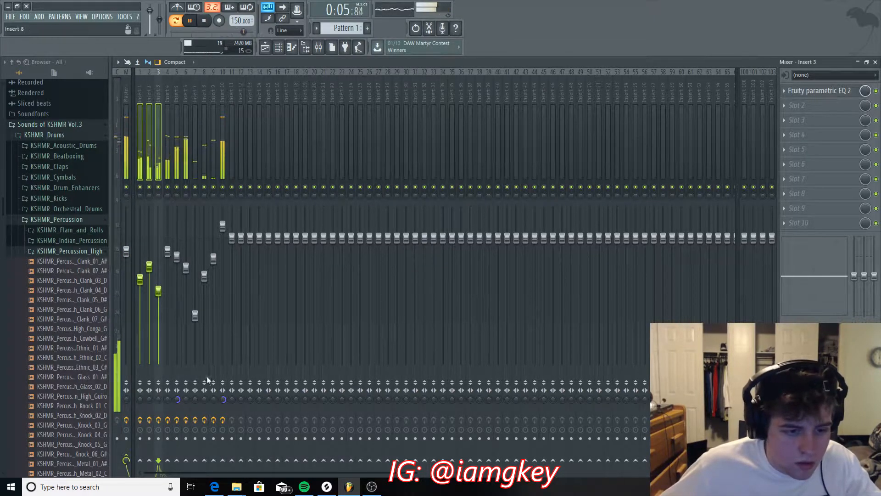
left_click_drag(186, 401, 213, 374)
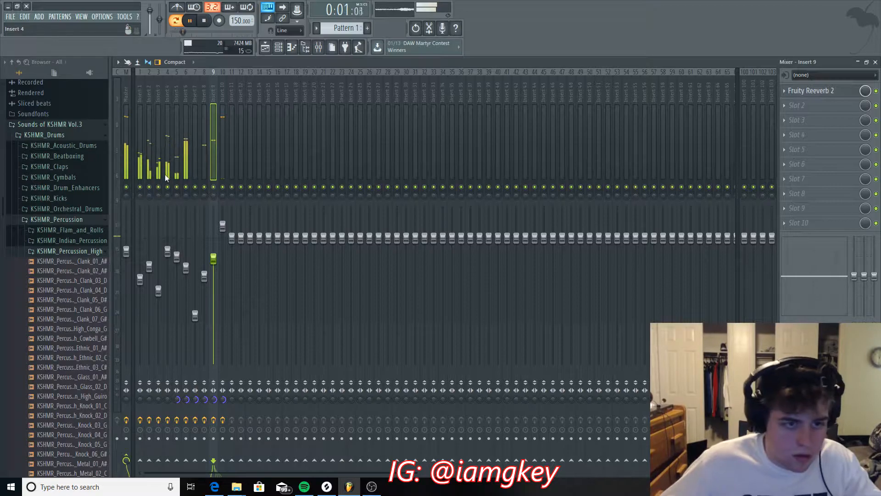
Lower inserts 1 to 3 together until insert 2 sits at about -7.2 dB, and bring insert 10 down slightly
left_click(224, 170)
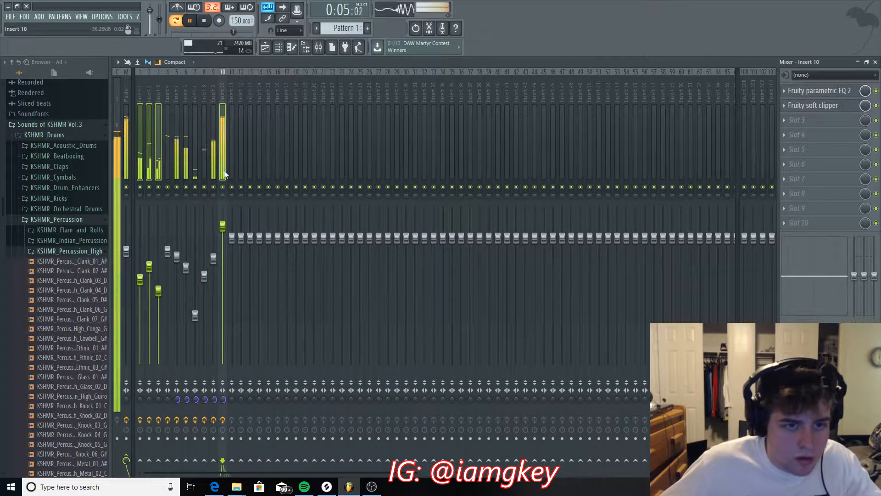
left_click_drag(158, 290, 158, 299)
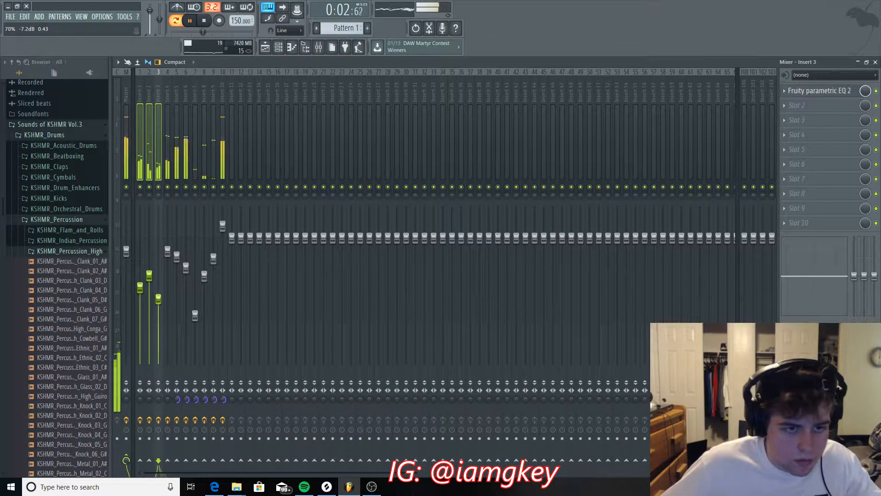
left_click(223, 227)
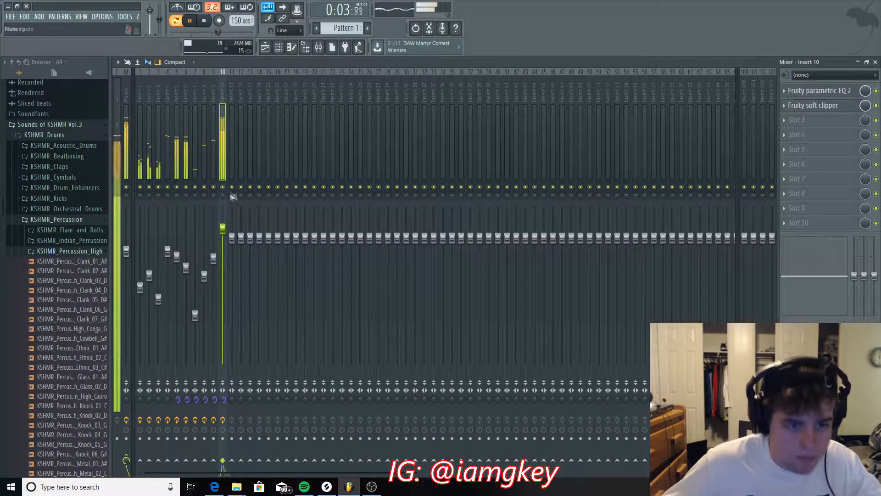
Select only inserts 1 to 3 and lower them together until insert 3 sits at about -14.1 dB
left_click_drag(157, 171, 140, 170)
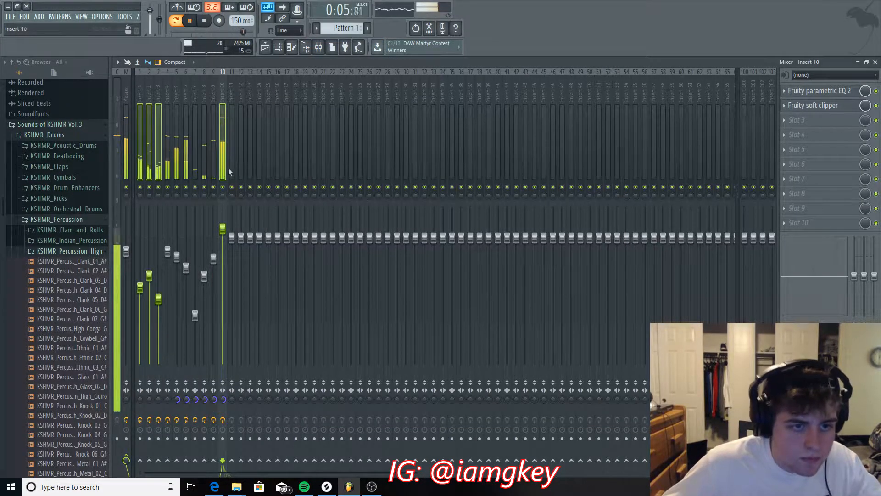
left_click(222, 168, "ctrl+shift")
left_click_drag(151, 277, 150, 284)
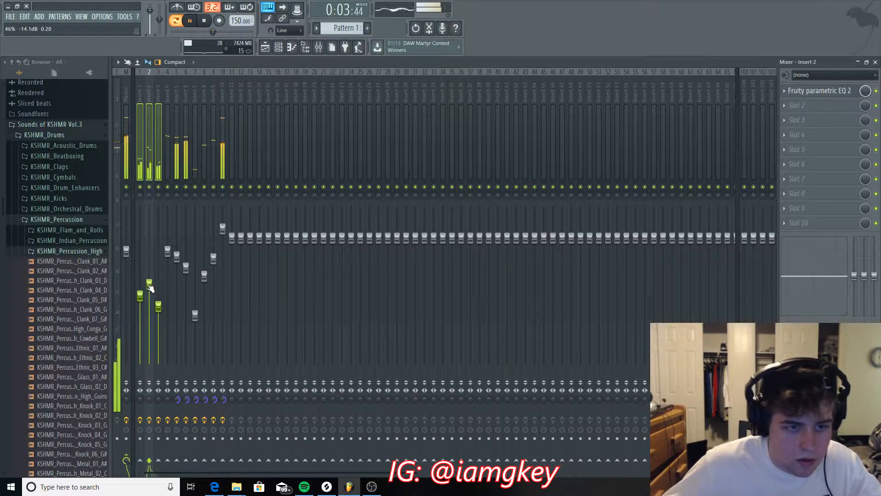
Restart playback and raise inserts 1 to 3 together until insert 3 sits at about -12.8 dB
key("space")
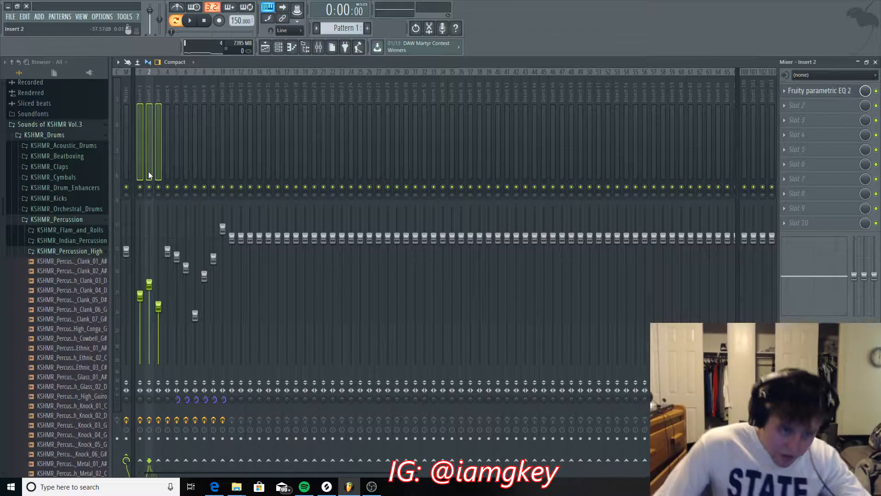
key("space")
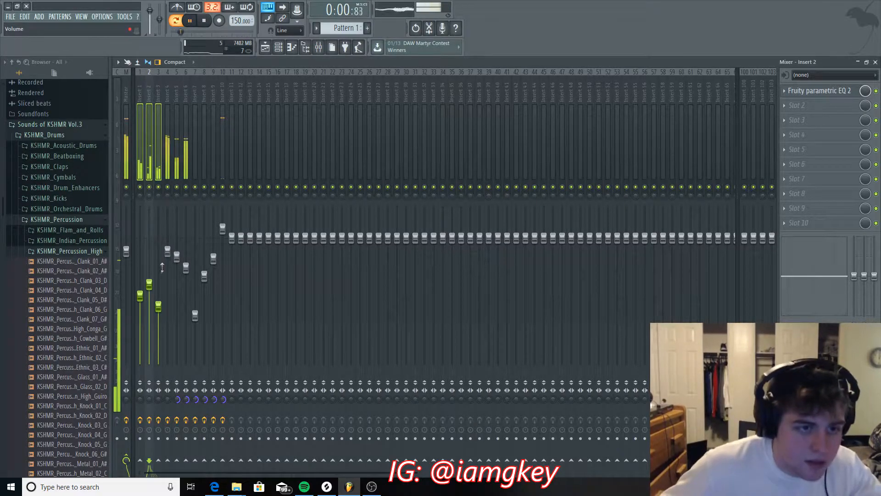
left_click_drag(152, 286, 151, 283)
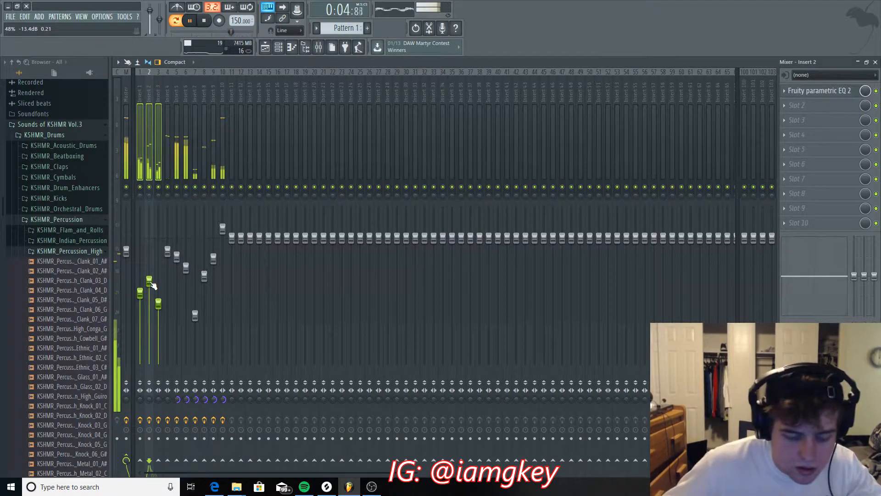
left_click_drag(151, 286, 151, 282)
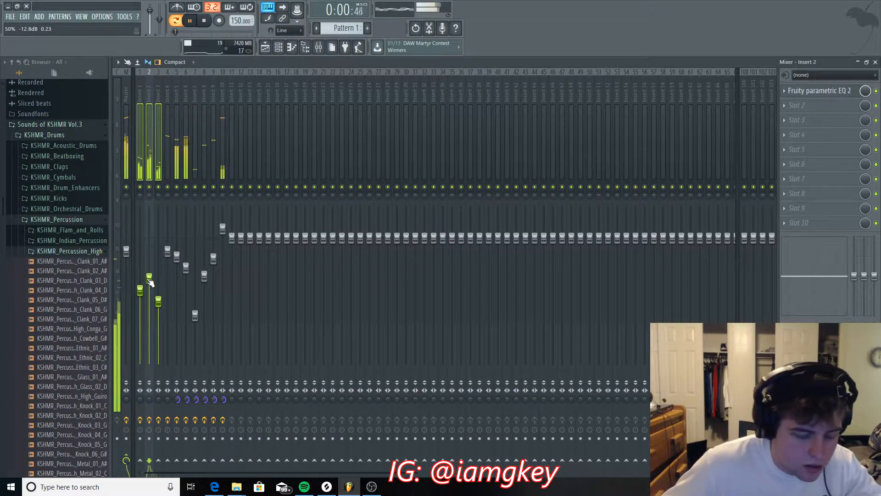
Stop playback and close the mixer, piano roll and channel rack so that only the playlist stays open
left_click(858, 62)
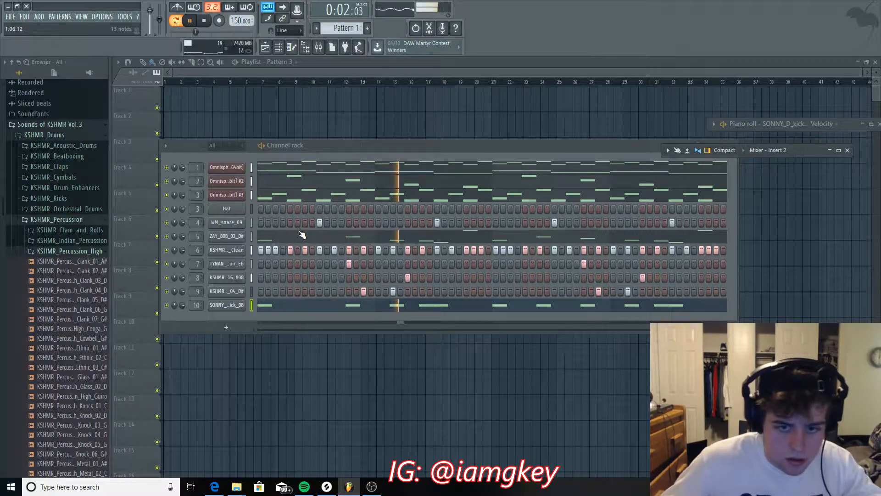
left_click(847, 151)
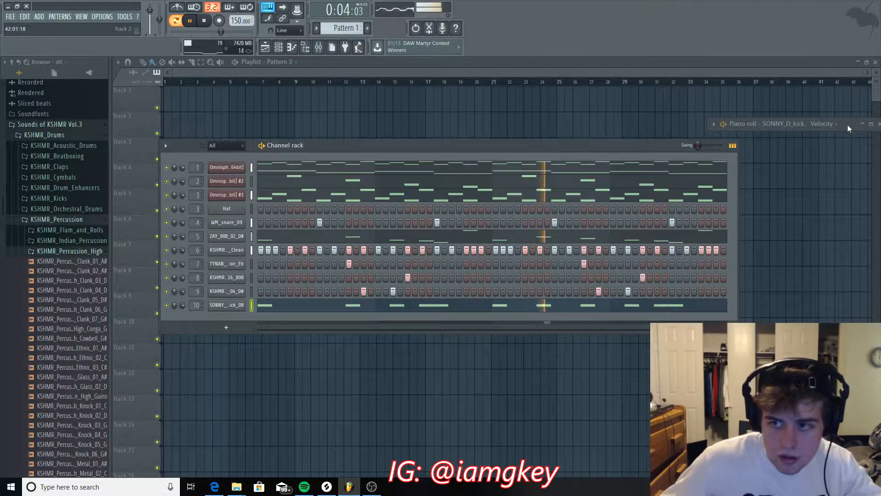
left_click(870, 124)
left_click(858, 62)
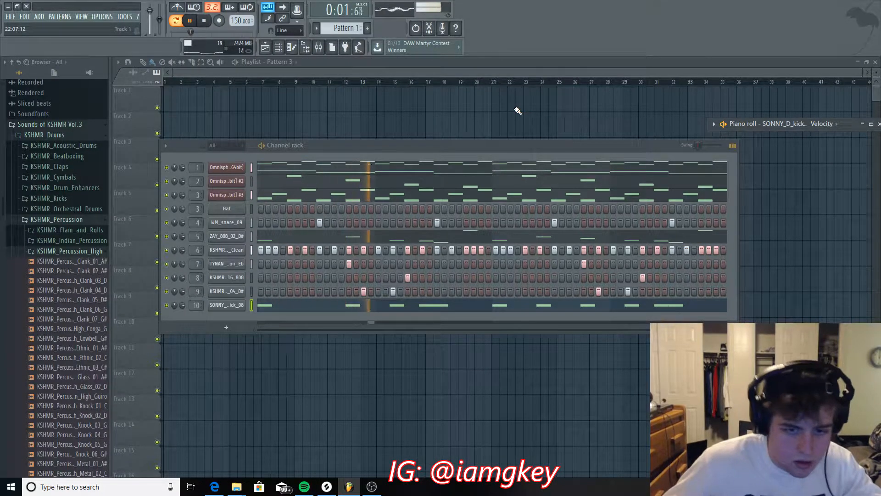
key("space")
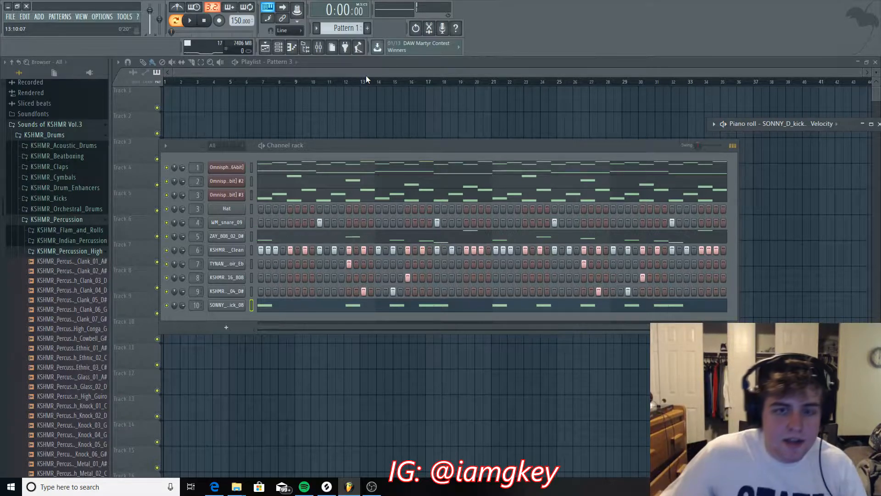
key("F12")
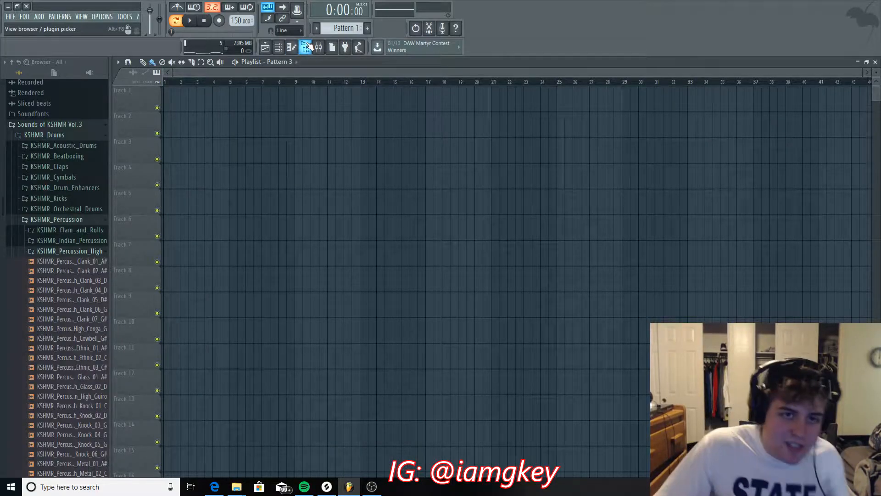
Create separate patterns named m1, m2 and m3 for the three Omnisphere melody channels, and close the channel rack
left_click(316, 29)
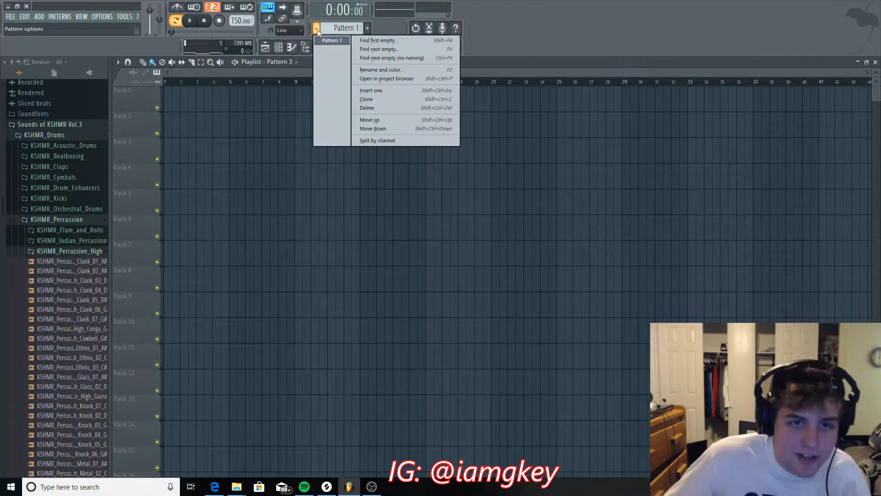
left_click(271, 72)
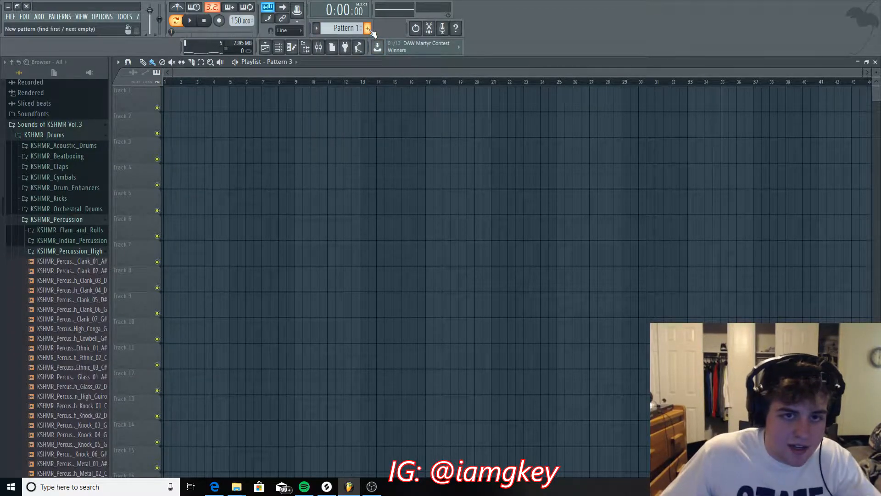
left_click(368, 29)
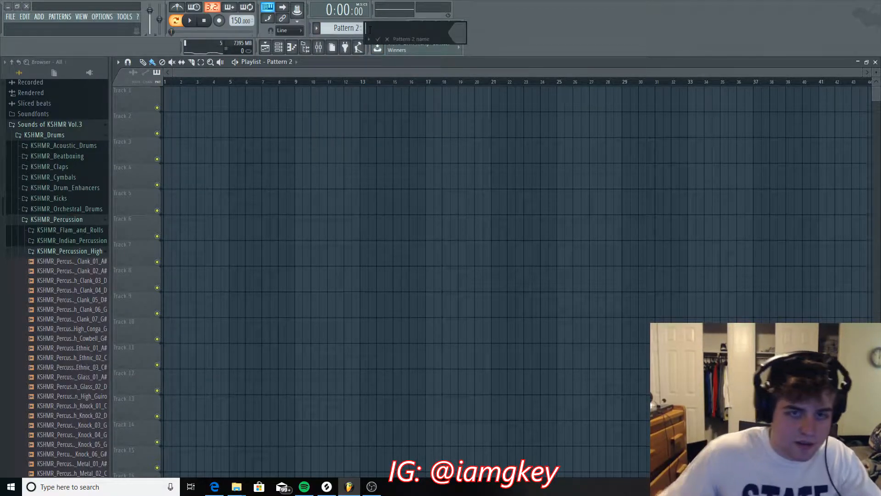
type("m1")
key("Return")
left_click(370, 30)
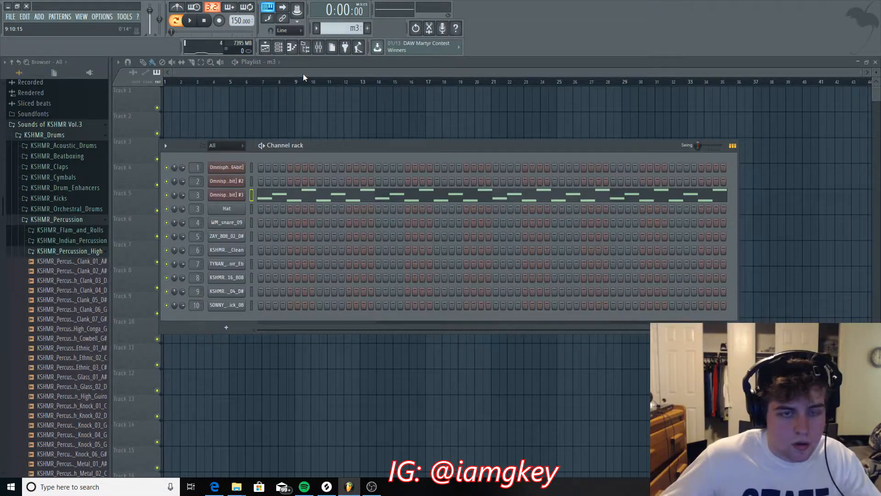
key("F6")
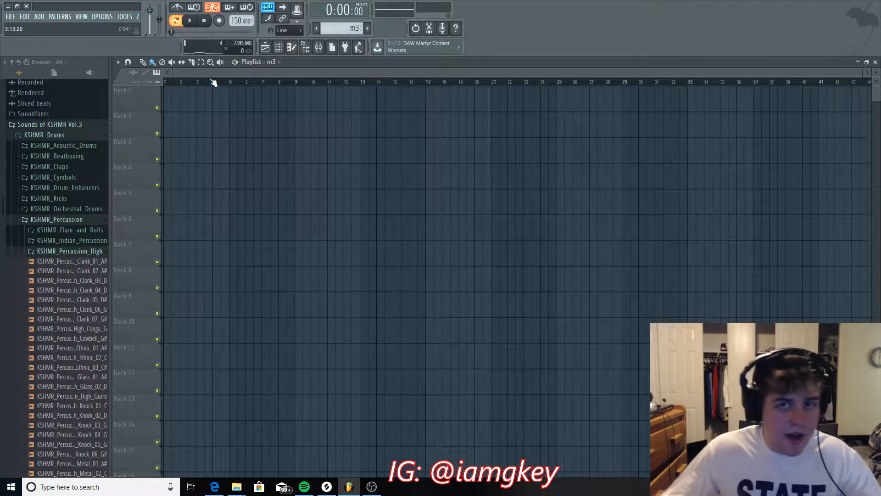
Place pattern m1 on track 1 and pattern m2 on track 2 of the playlist, both starting at bar 1
left_click(323, 29)
left_click(326, 46)
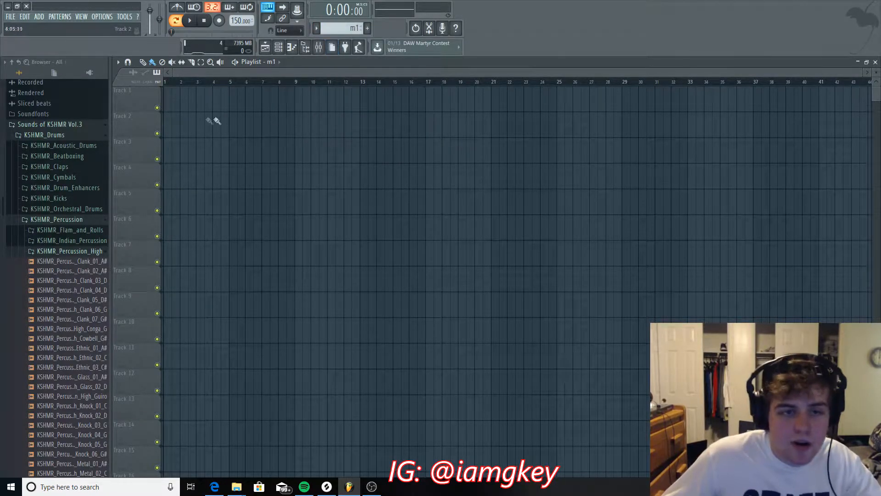
left_click(175, 108)
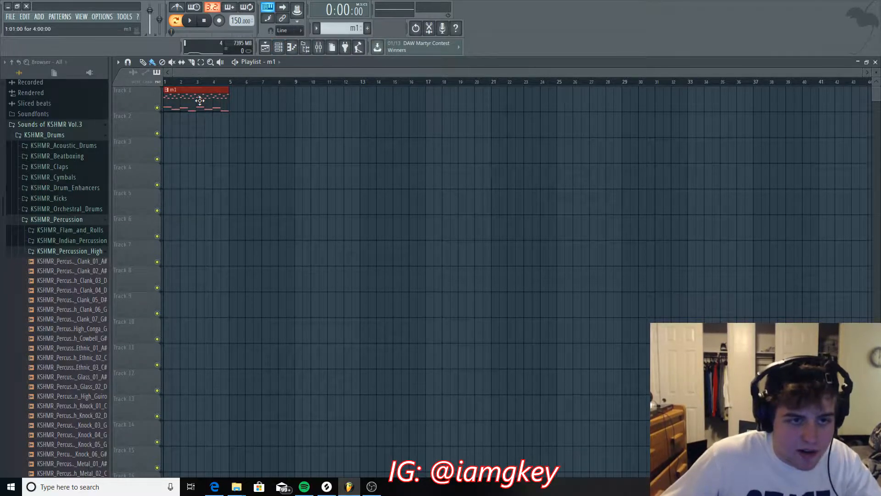
left_click(316, 29)
left_click(330, 60)
left_click(170, 125)
Duplicate the m1 and m2 clips together to bar 5 and play back the arrangement
left_click_drag(163, 87, 265, 161)
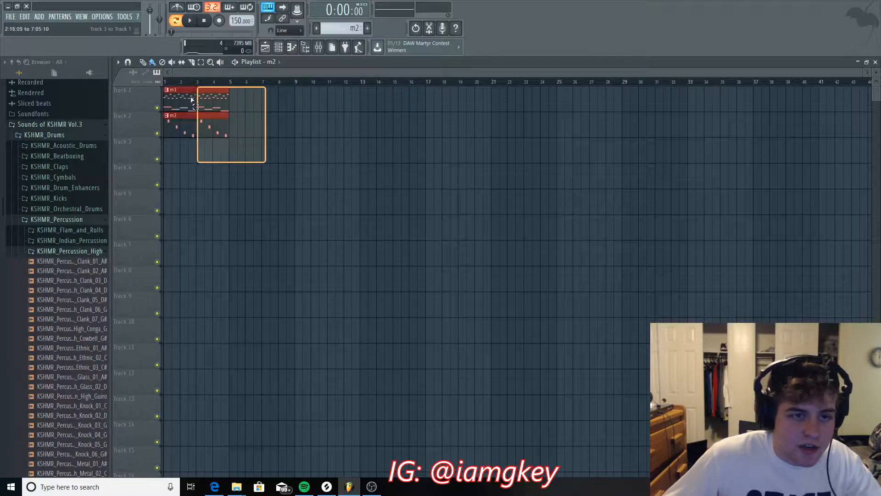
left_click_drag(189, 101, 253, 97)
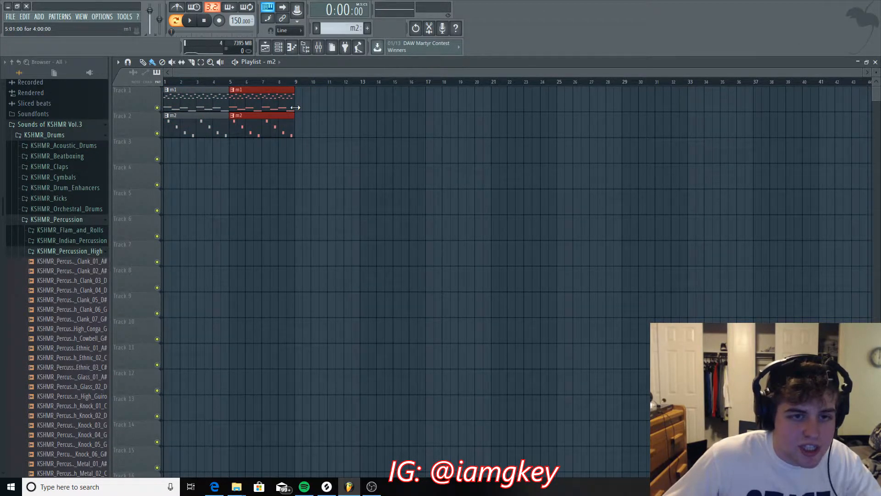
key("space")
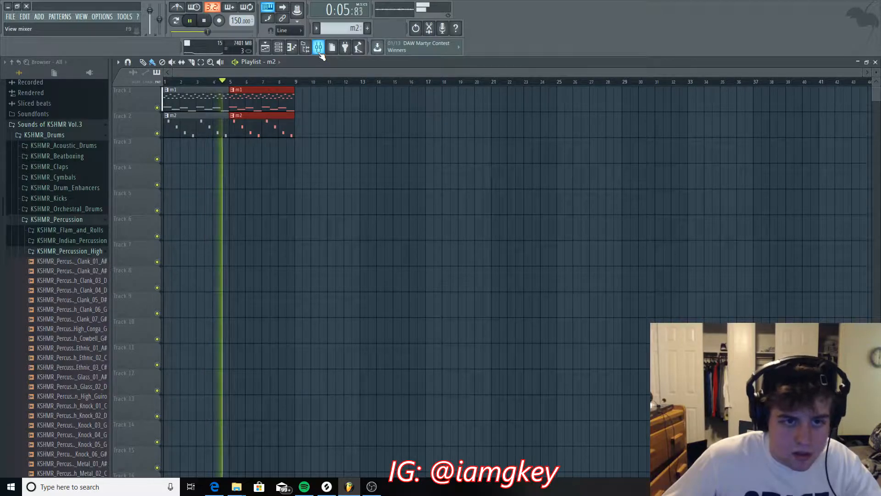
left_click_drag(294, 115, 294, 115)
key("space")
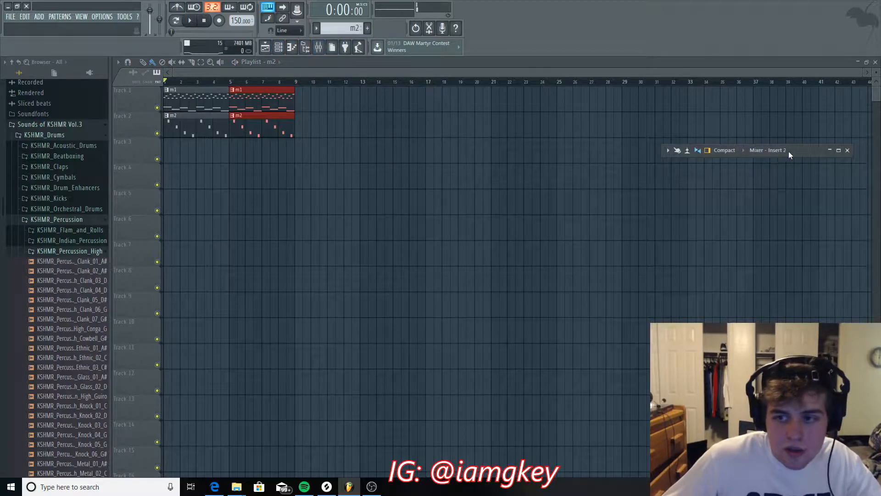
Add Gross Beat to the first effect slot of the master track in the mixer
key("F9")
left_click(128, 126)
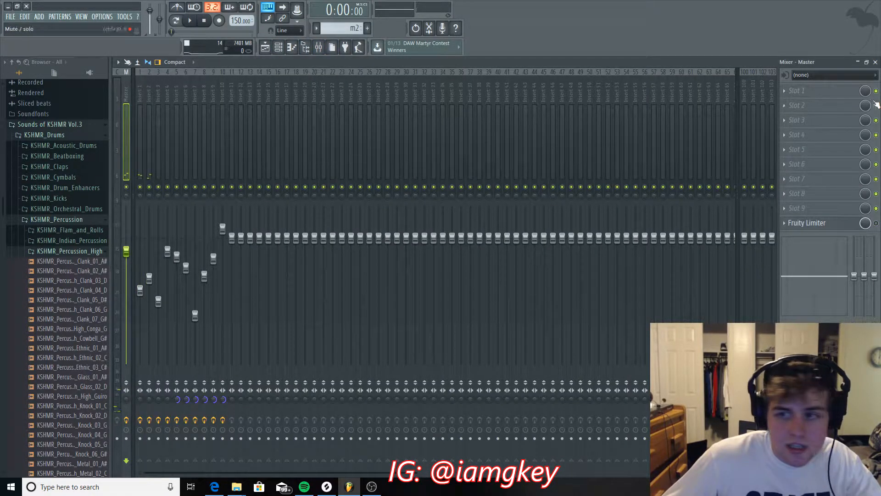
left_click(801, 91)
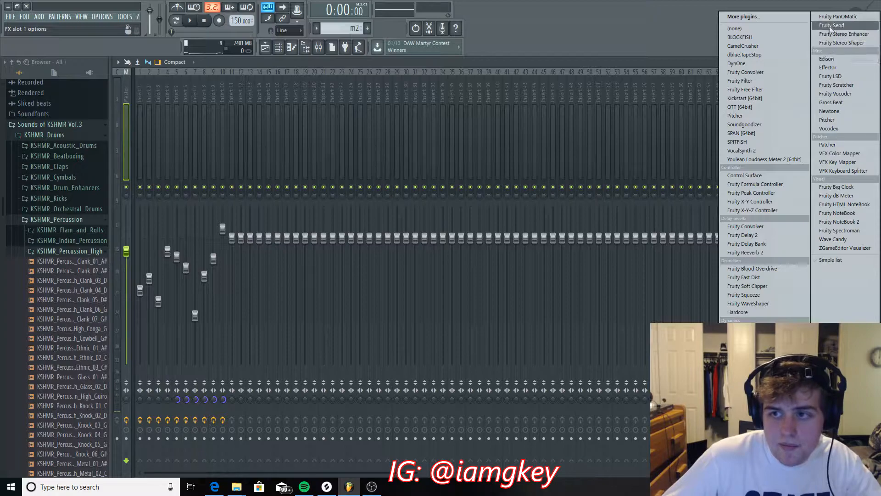
left_click(831, 102)
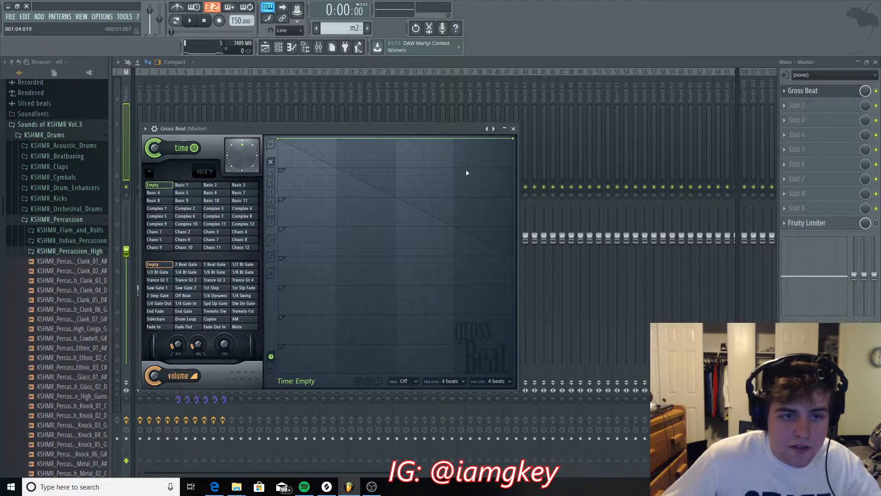
Compare several of Gross Beat's Basic time presets and select Basic 7
left_click(241, 193)
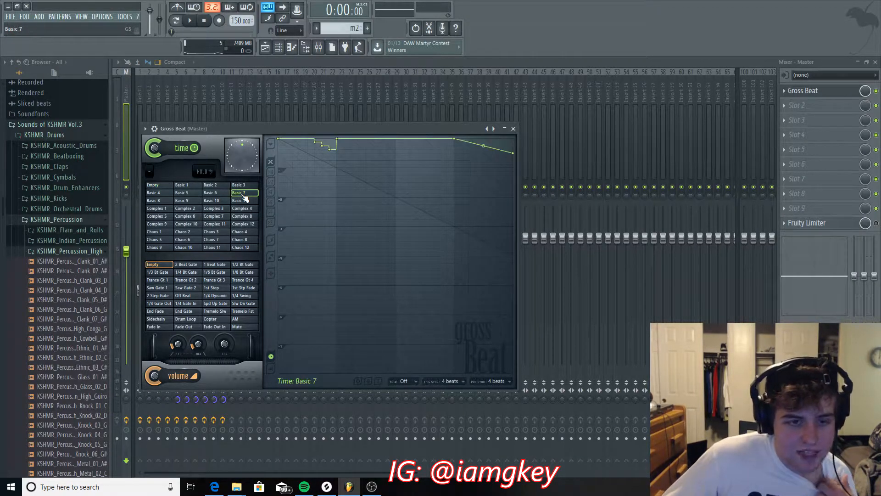
left_click(245, 185)
left_click(251, 194)
left_click(187, 195)
left_click(184, 202)
left_click(168, 201)
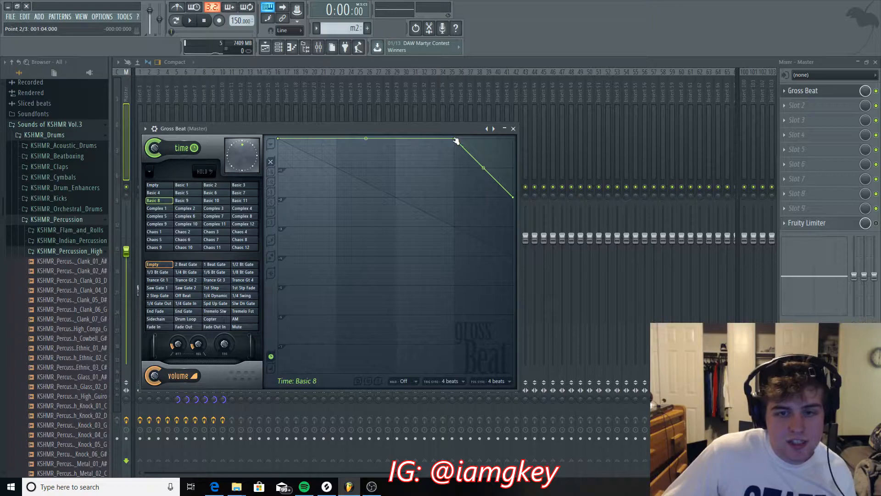
left_click(247, 194)
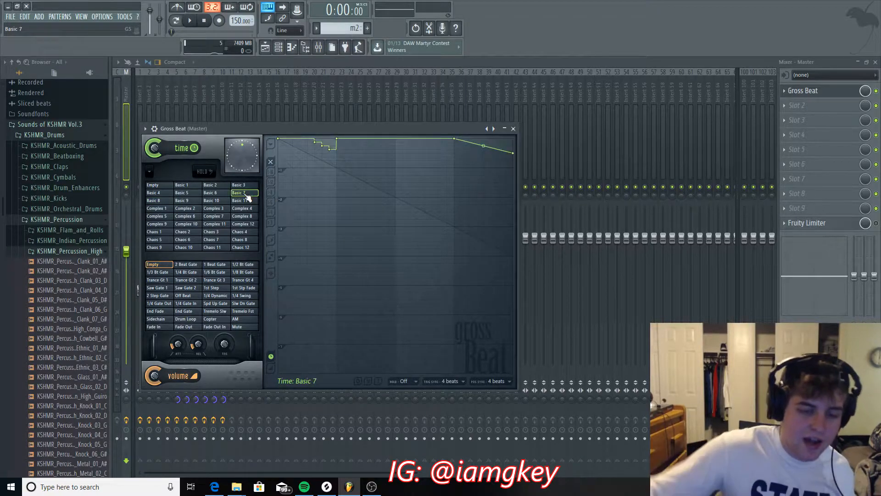
Create an automation clip for Gross Beat's time mix and close the plugin window
right_click(155, 147)
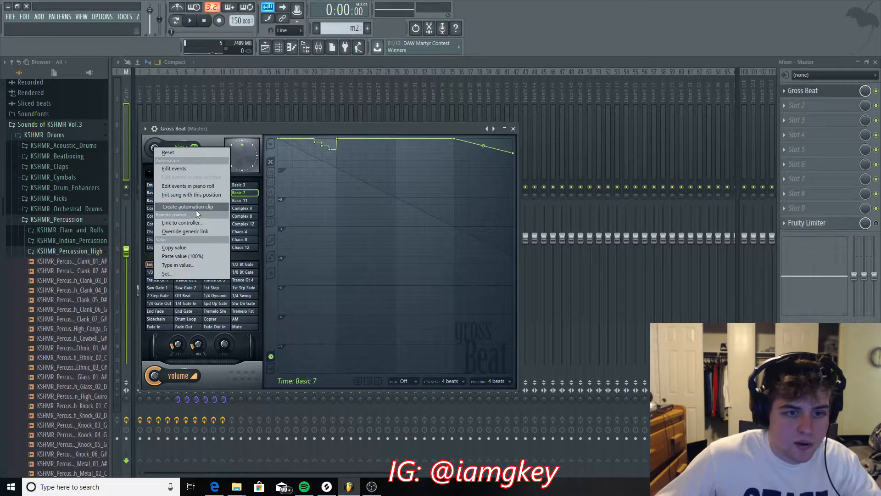
left_click(195, 207)
left_click(514, 128)
Add Edison to the second effect slot of the master track and put the mixer away
left_click(797, 105)
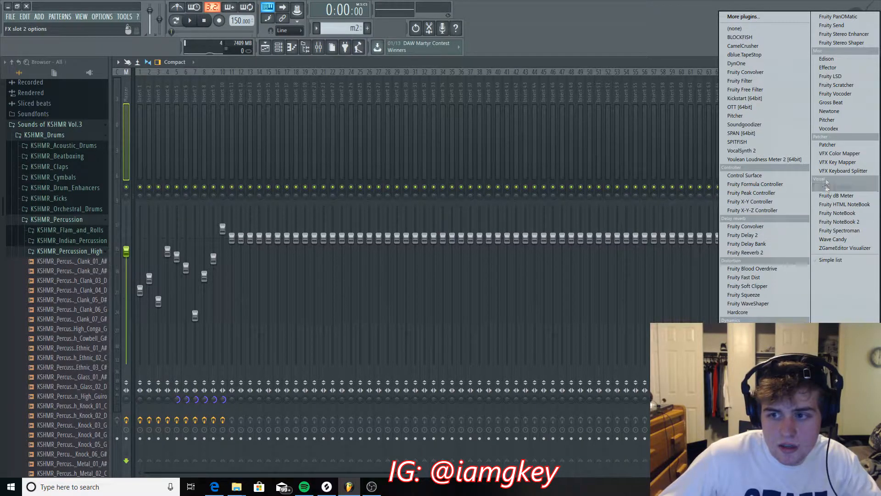
left_click(826, 59)
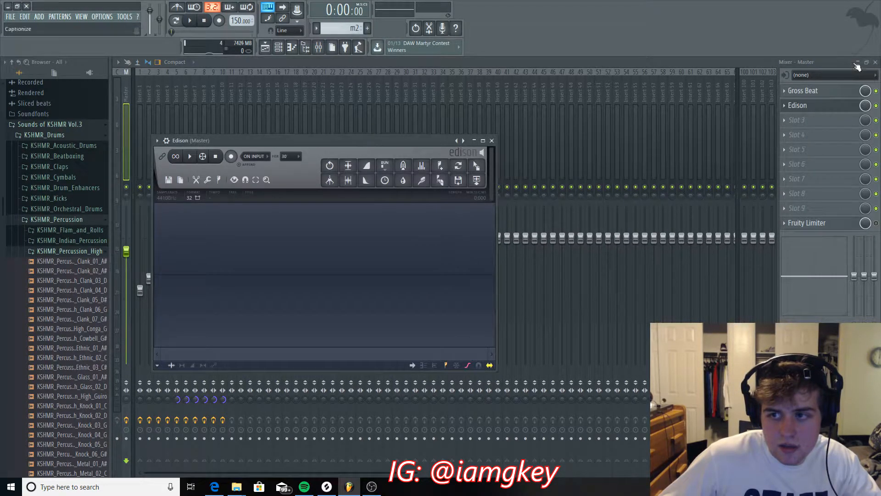
left_click(858, 63)
Load the Producer Tag sample into Edison and place it on playlist track 4 at bar 4
left_click(170, 180)
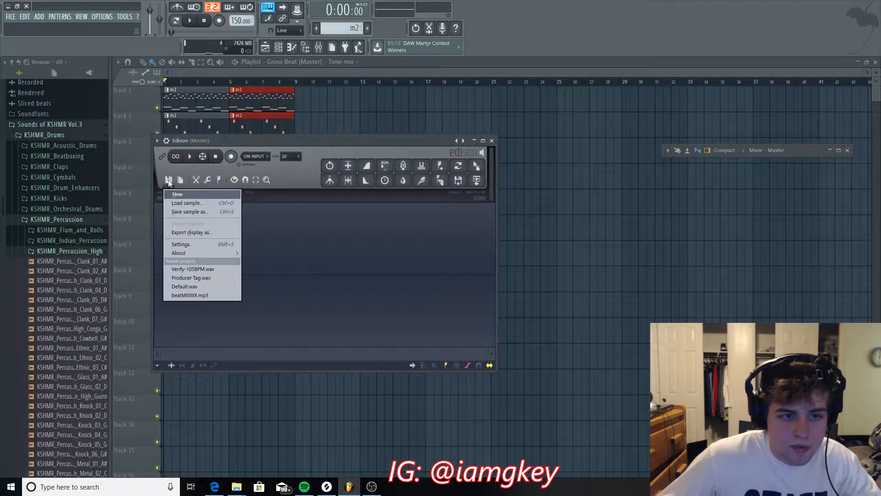
left_click(183, 201)
double_click(386, 149)
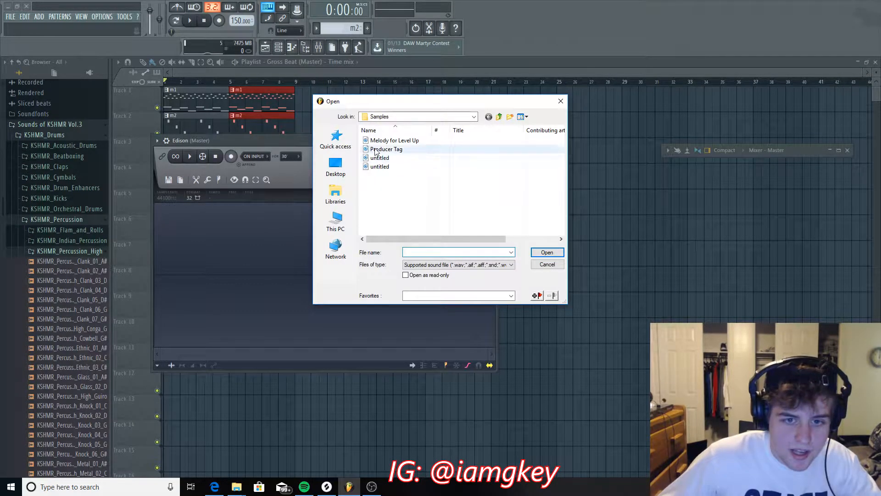
left_click_drag(473, 179, 220, 171)
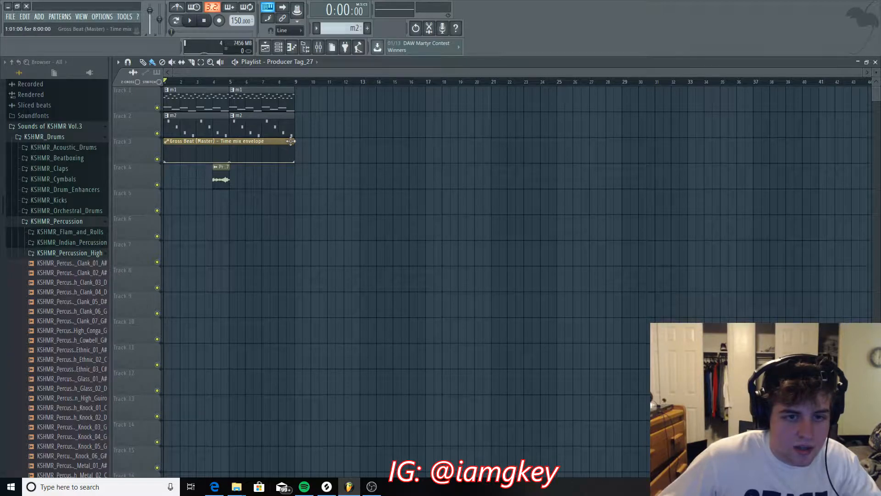
Move the Gross Beat automation clip to track 6, raise its envelope to maximum from bar 8, and end the clip at bar 9
left_click_drag(295, 142, 688, 218)
right_click(295, 223)
left_click_drag(294, 239, 288, 239)
right_click(297, 224)
right_click(295, 239)
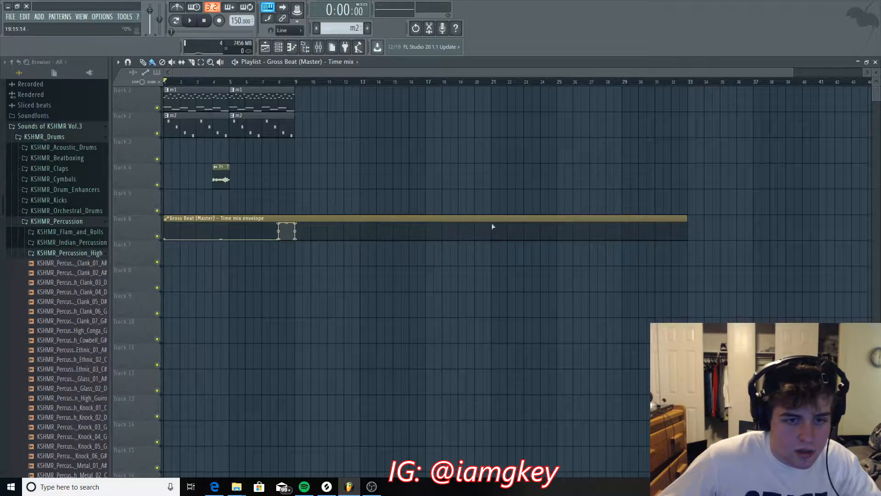
left_click_drag(686, 218, 299, 227)
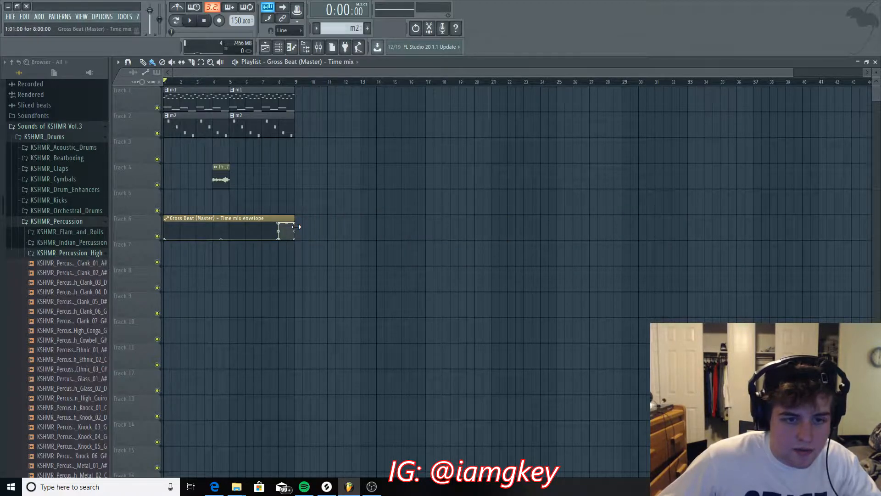
Duplicate the m1 and m2 clips to bar 9 and place pattern m3 on track 3 at bar 9
left_click_drag(334, 139, 325, 105)
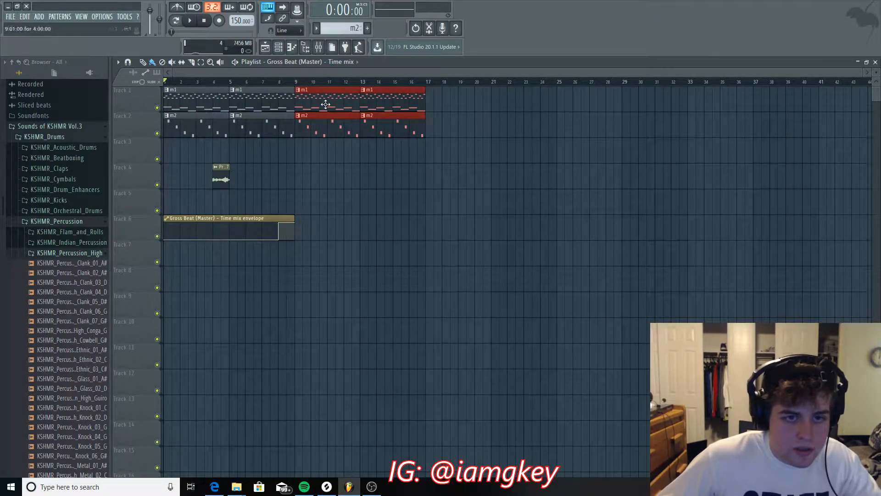
left_click(318, 29)
left_click(332, 68)
left_click(321, 155)
left_click_drag(321, 155, 313, 155)
Place Pattern 1 on track 4 at bars 9 and 13, and add a second m3 clip on track 3 at bar 13
left_click(318, 28)
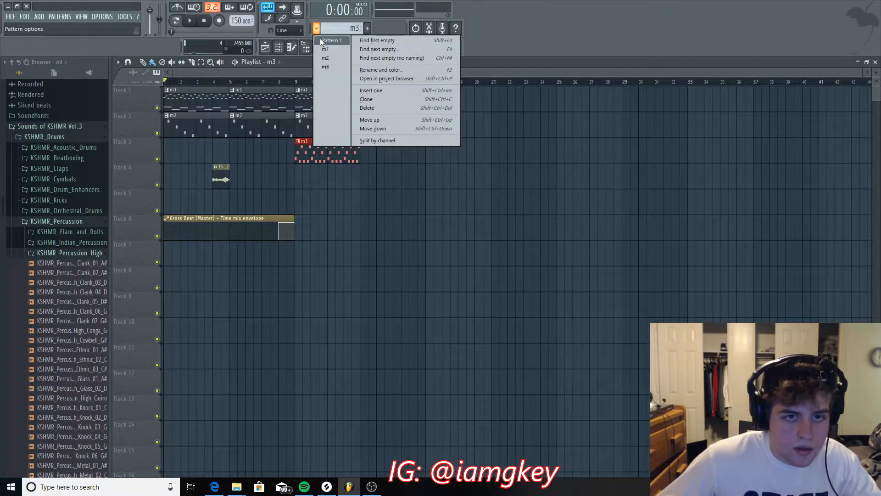
left_click(320, 38)
left_click(307, 182)
left_click(380, 183)
left_click(325, 156)
left_click(383, 158)
Cut the notes of the three Omnisphere channels out of Pattern 1 and close the channel rack
double_click(336, 180)
right_click(240, 174)
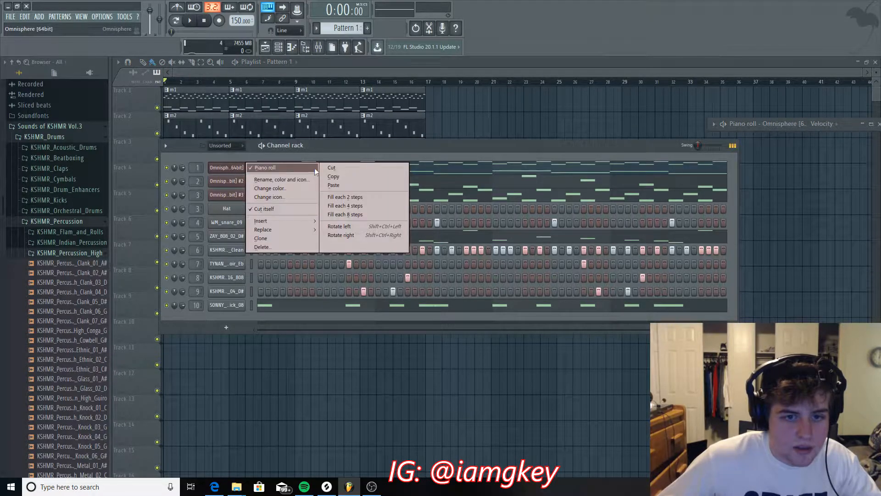
left_click(299, 168)
right_click(240, 180)
left_click(320, 182)
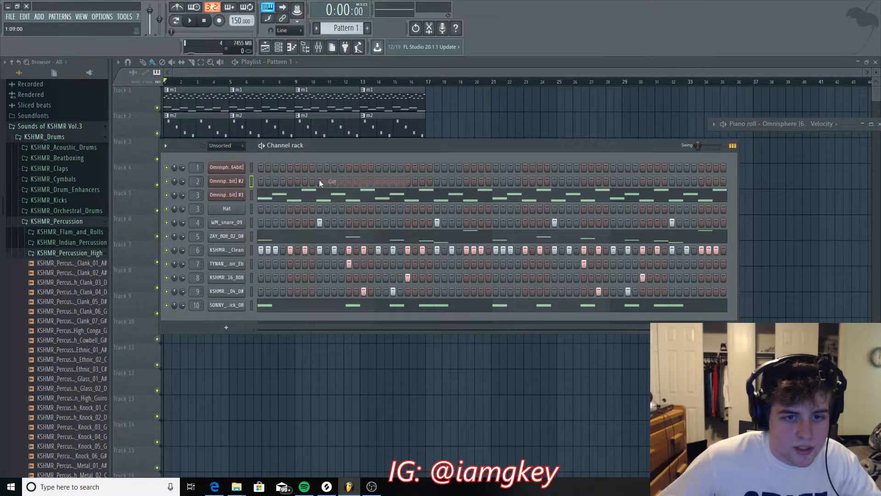
right_click(235, 200)
left_click(334, 195)
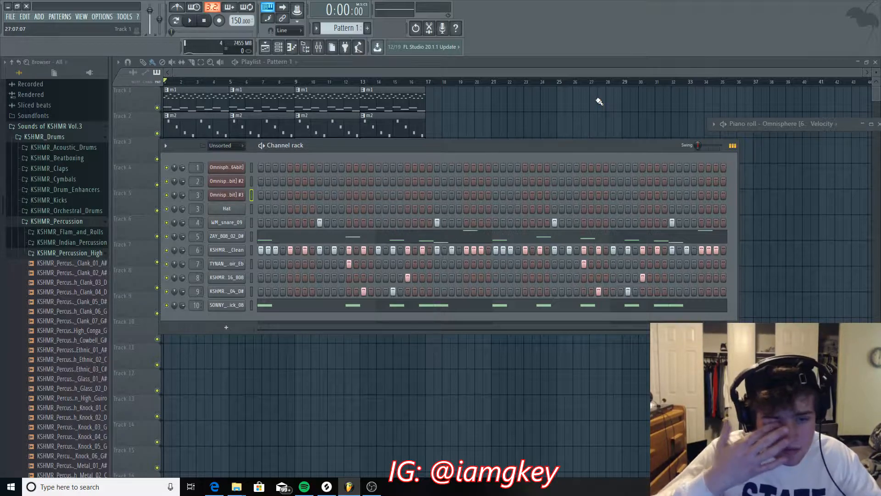
left_click(406, 72)
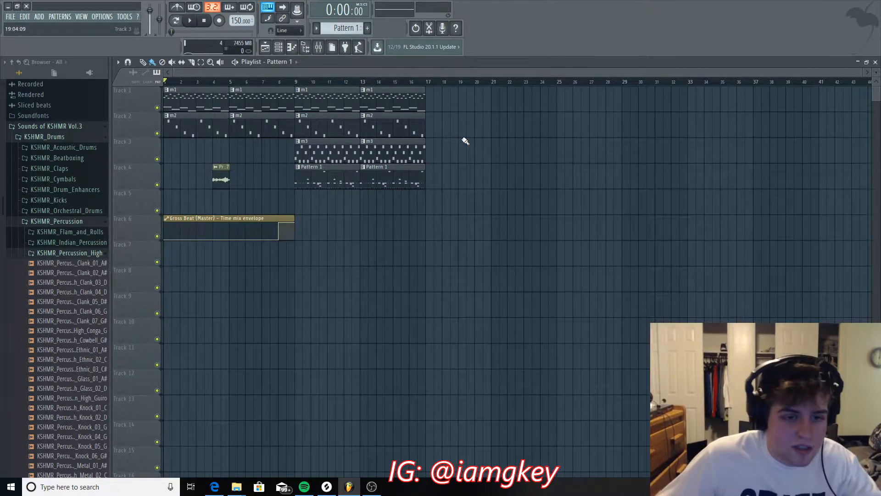
Play the arrangement and set the producer tag's channel volume to about 64%
key("space")
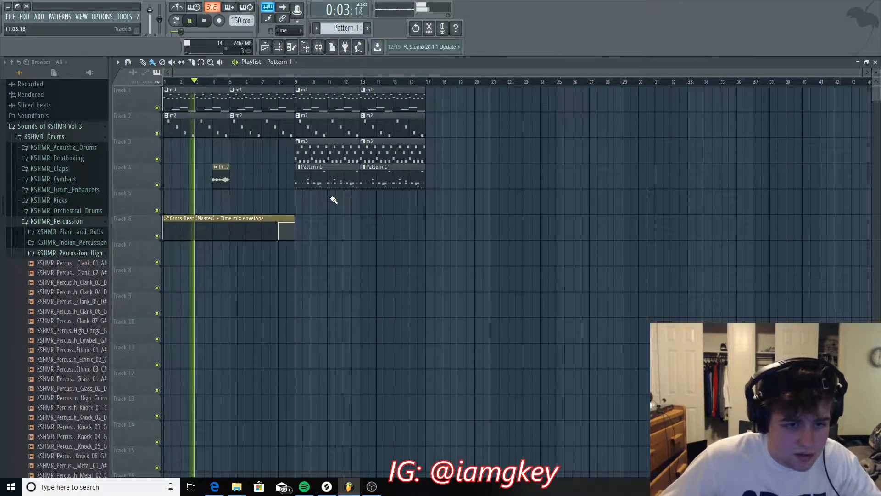
double_click(221, 182)
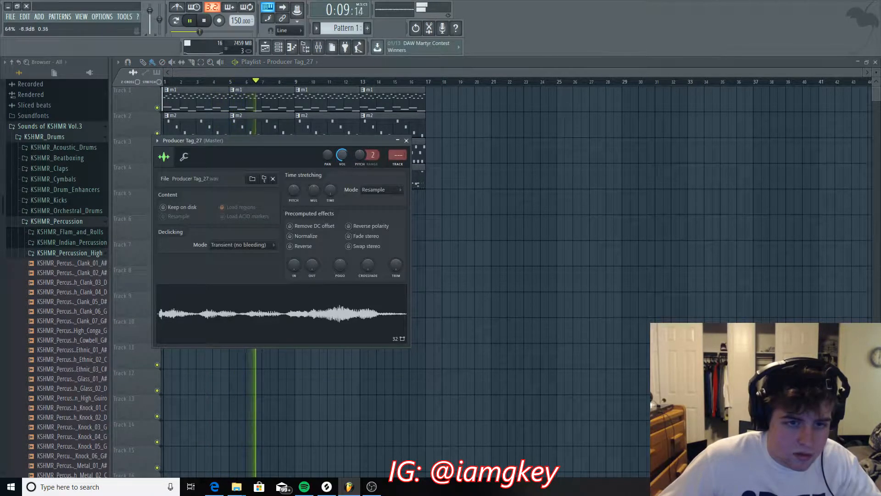
left_click(406, 140)
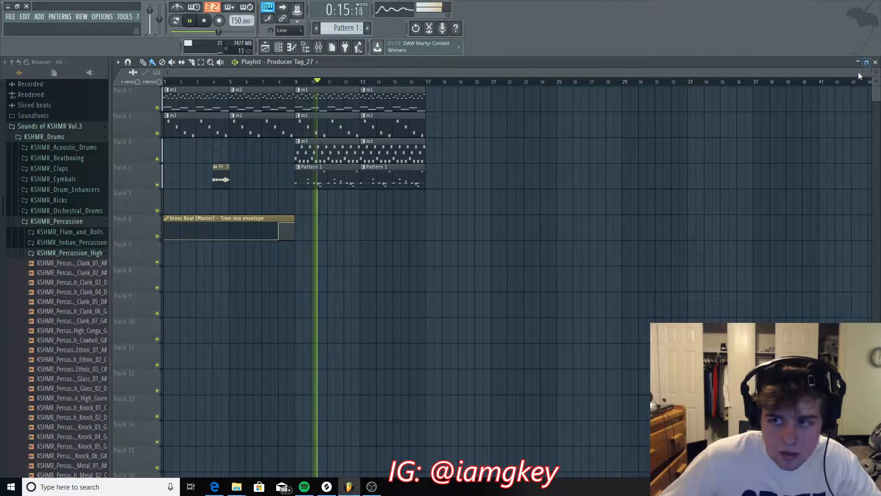
Try ending the second m1 and m2 clips half a bar before bar 9 and play back the transition
scroll(371, 94, "up", 3, "ctrl")
key("space")
left_click_drag(341, 87, 432, 119, "ctrl")
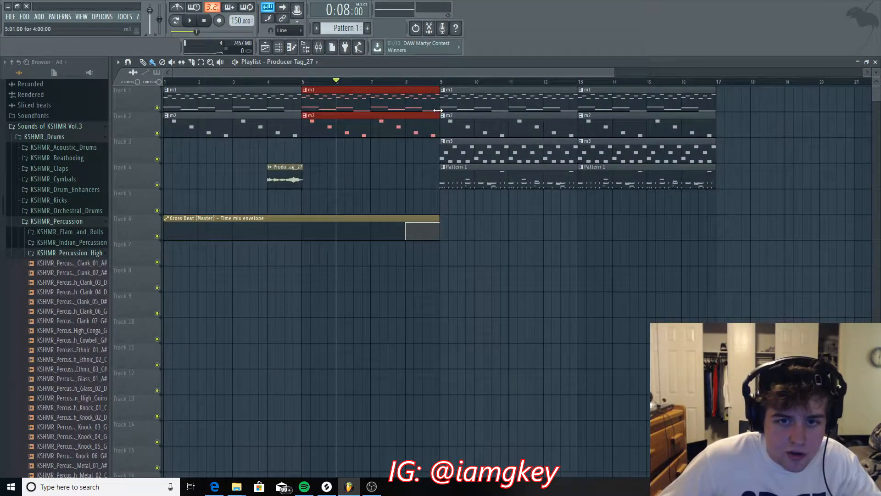
key("space")
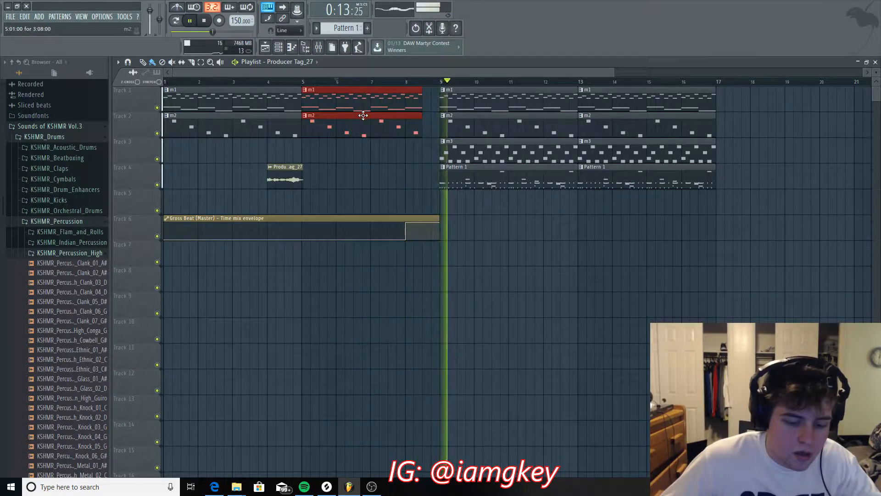
Extend the second m1 and m2 clips back to bar 9 and stop playback
left_click_drag(614, 72, 812, 74)
left_click(276, 81)
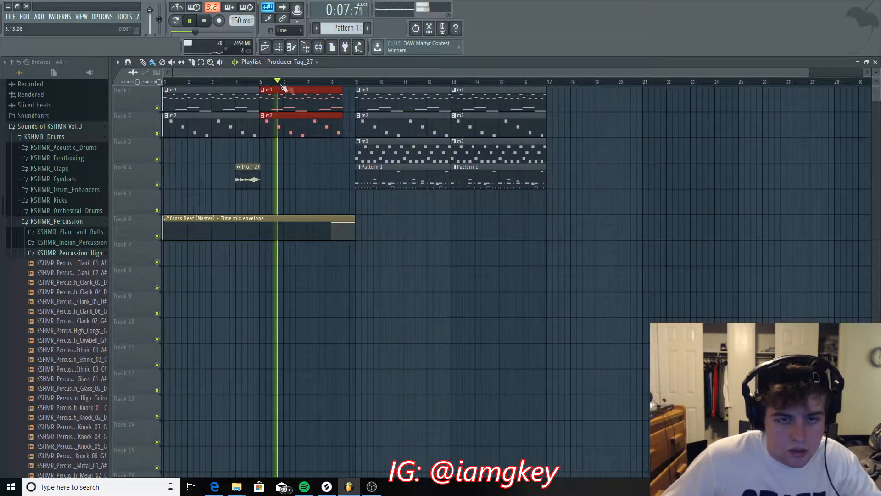
left_click_drag(339, 99, 354, 98)
key("space")
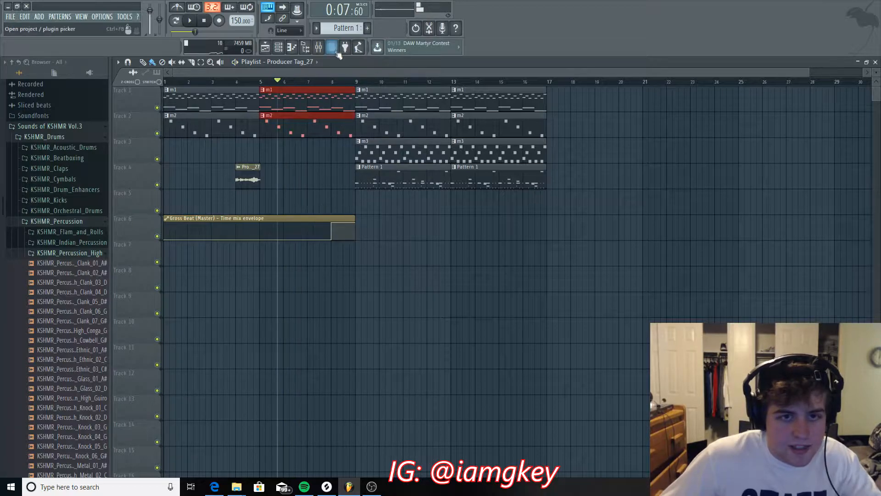
Audition Gross Beat's time presets on the master during playback, choose Complex 3, and return to the playlist with playback stopped
left_click(320, 49)
double_click(790, 150)
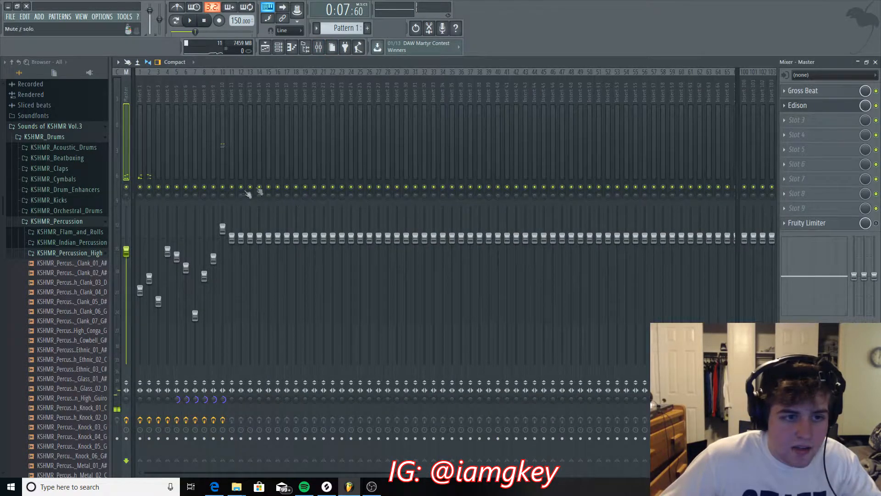
left_click(818, 92)
left_click(166, 202)
key("space")
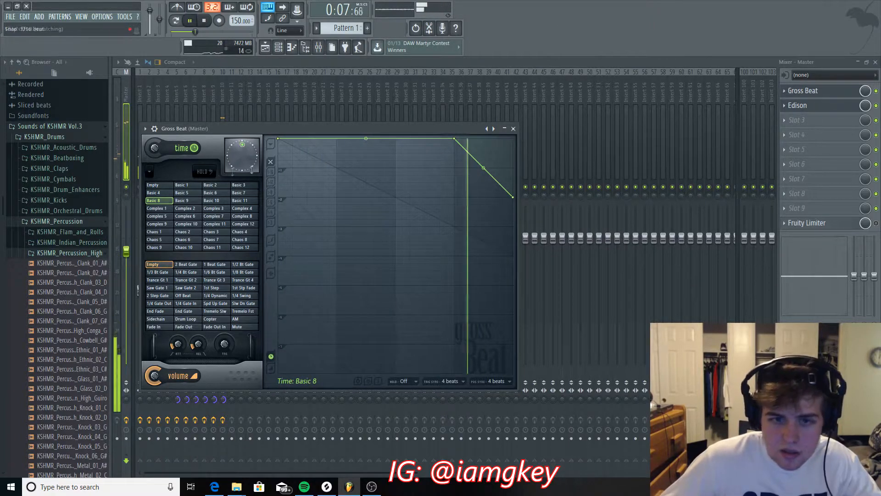
left_click(212, 200)
left_click(217, 209)
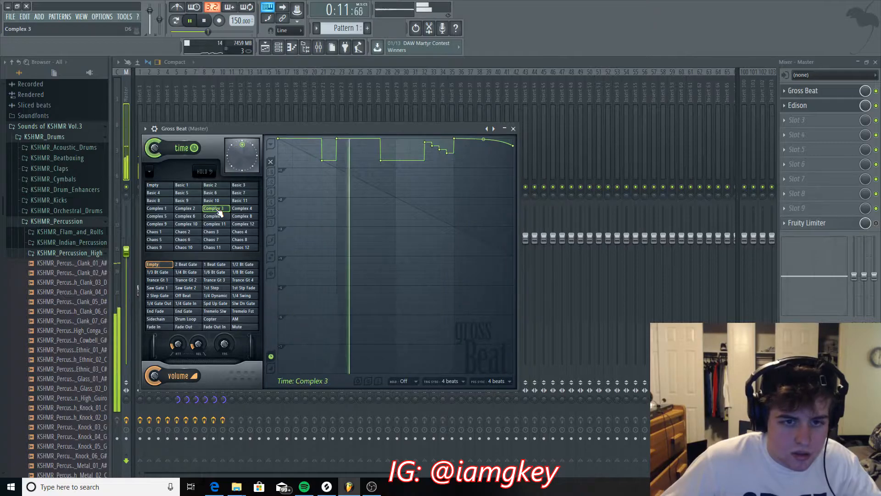
left_click(513, 129)
left_click(858, 62)
key("space")
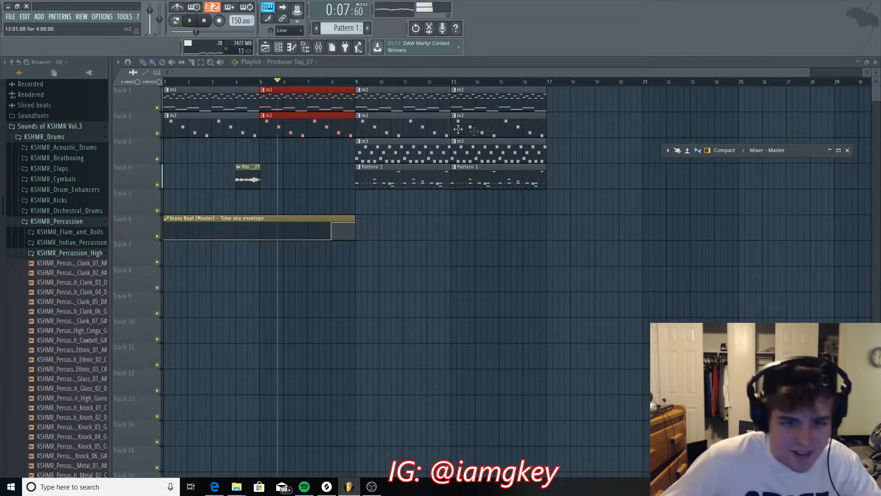
Check the time preset selected in Gross Beat on the master track
left_click(322, 47)
left_click(321, 48)
double_click(809, 152)
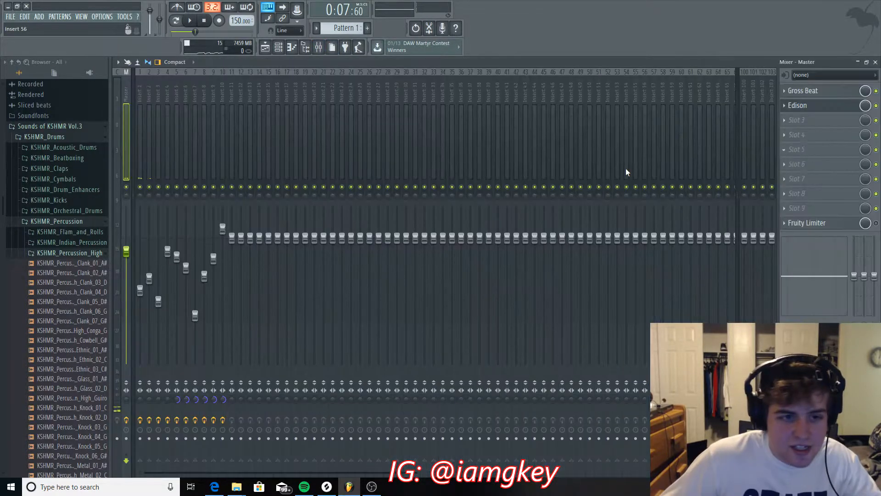
left_click(817, 95)
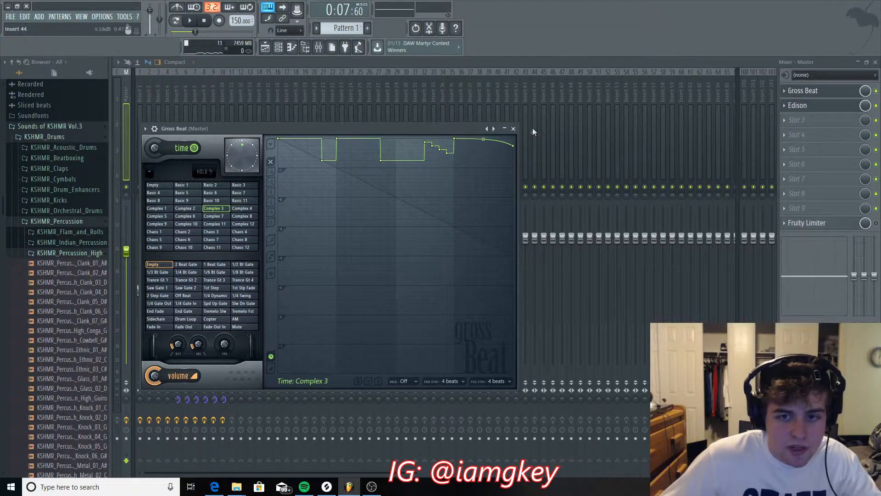
left_click(513, 129)
left_click(856, 62)
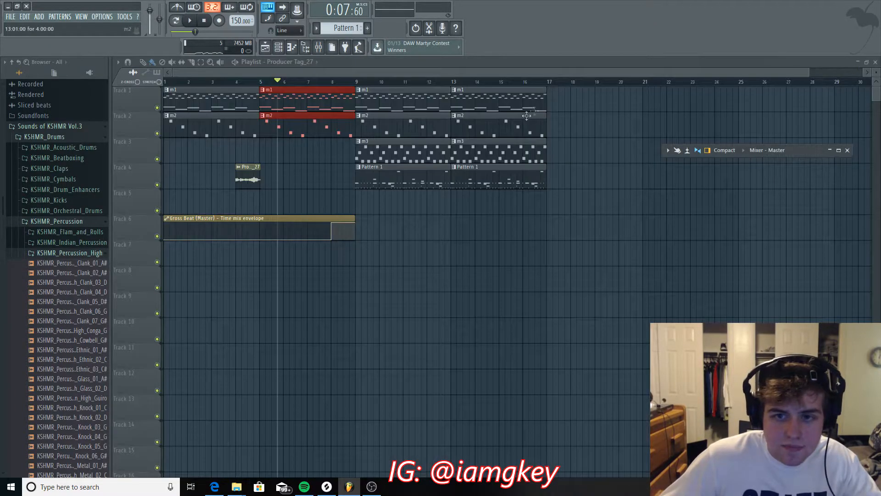
Trim the starts of the m1, m2 and m3 clips at bar 9 by half a bar and play back the transition
left_click_drag(808, 74, 533, 74)
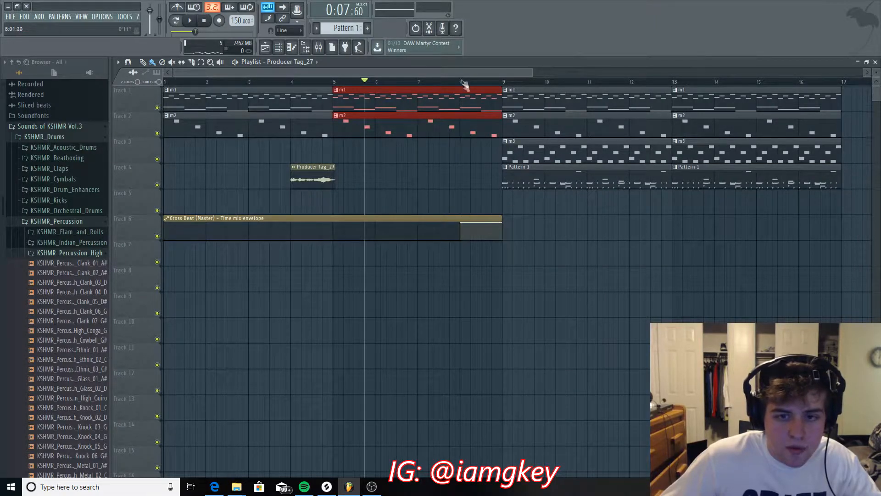
left_click_drag(533, 74, 864, 73)
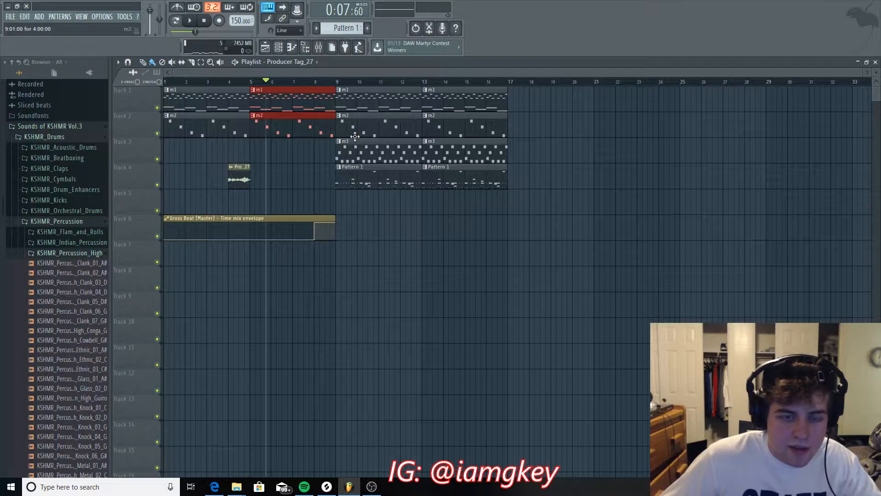
left_click_drag(354, 161, 347, 107)
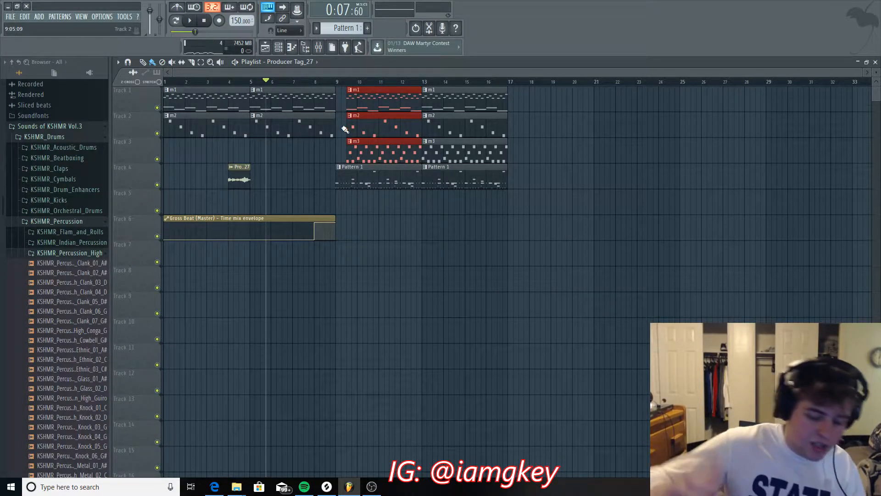
key("space")
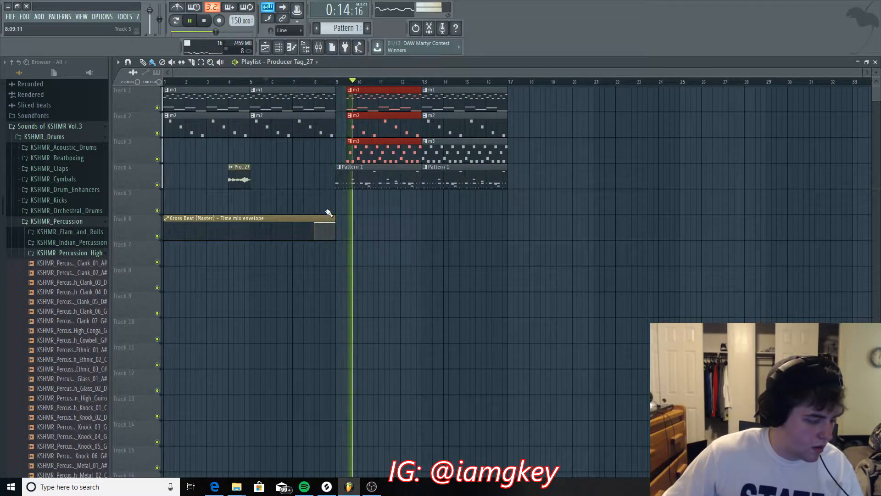
Restore the m1, m2 and m3 clips to start at bar 9 and trim half a bar off the first Pattern 1 clip's start
key("space")
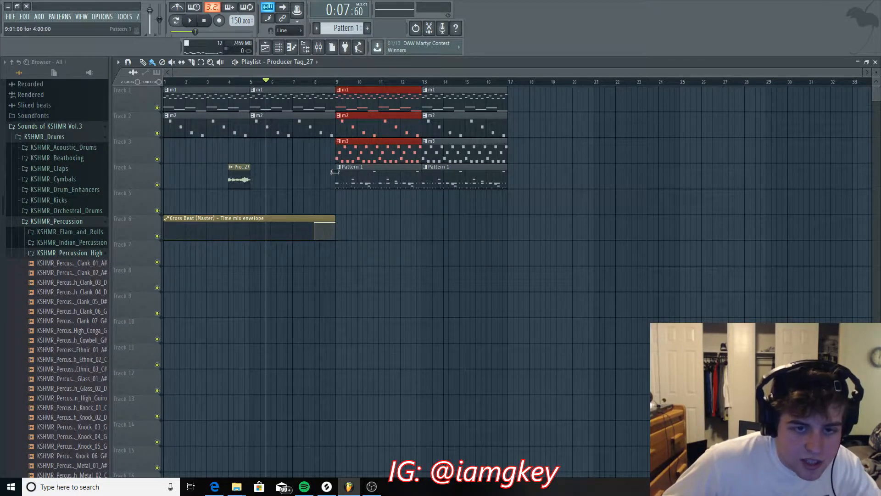
left_click_drag(339, 180, 347, 181)
left_click(331, 82)
key("space")
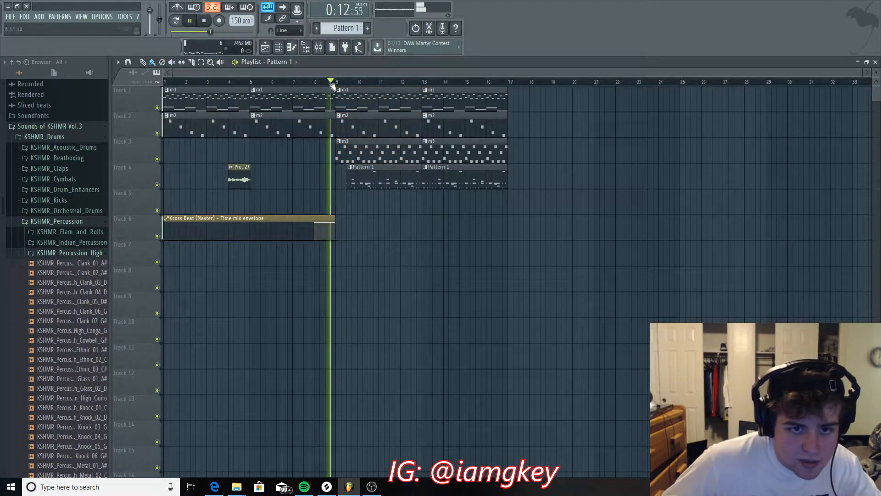
key("space")
Play the song from just after bar 5, raise the Insert 7 volume slightly in the mixer, and return to the playlist
left_click(255, 83)
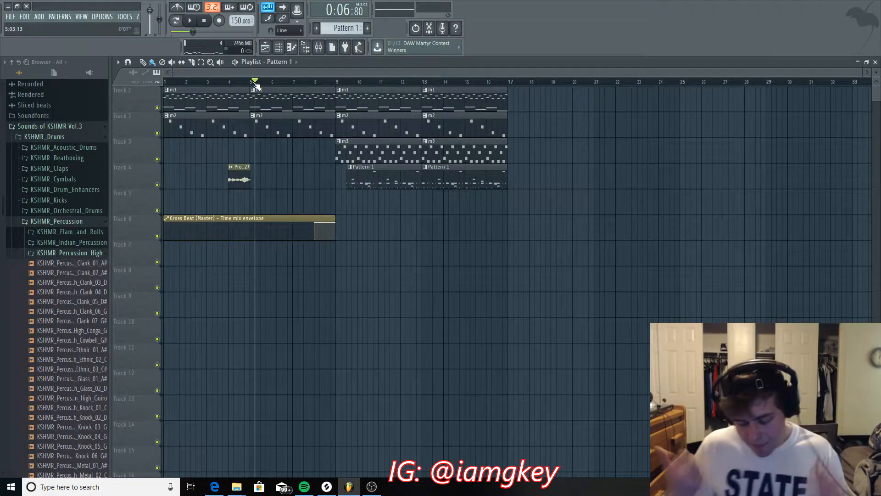
key("space")
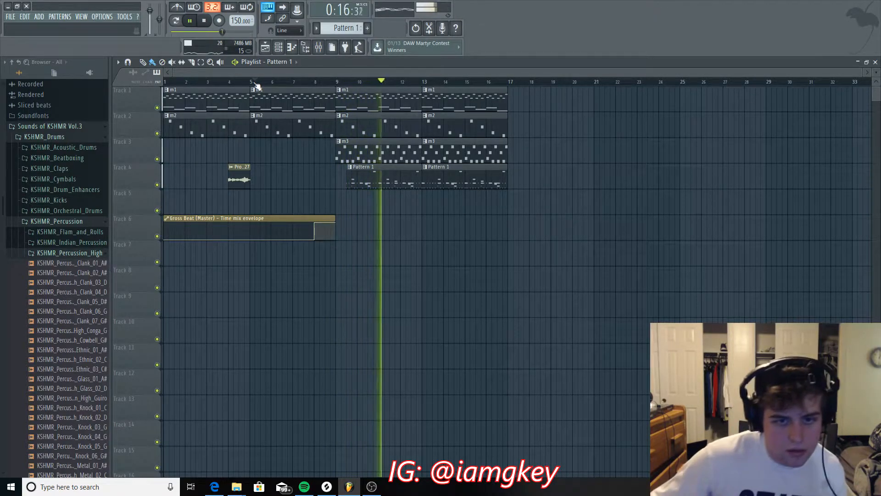
left_click(319, 47)
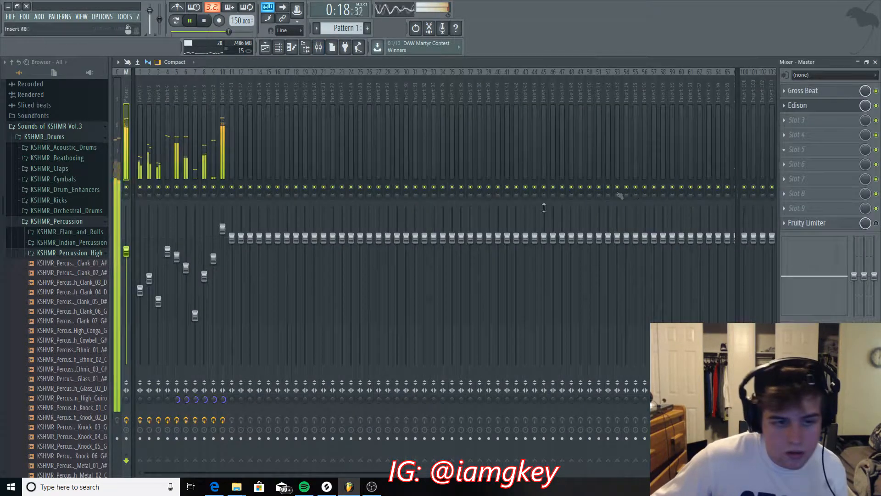
left_click_drag(195, 316, 195, 303)
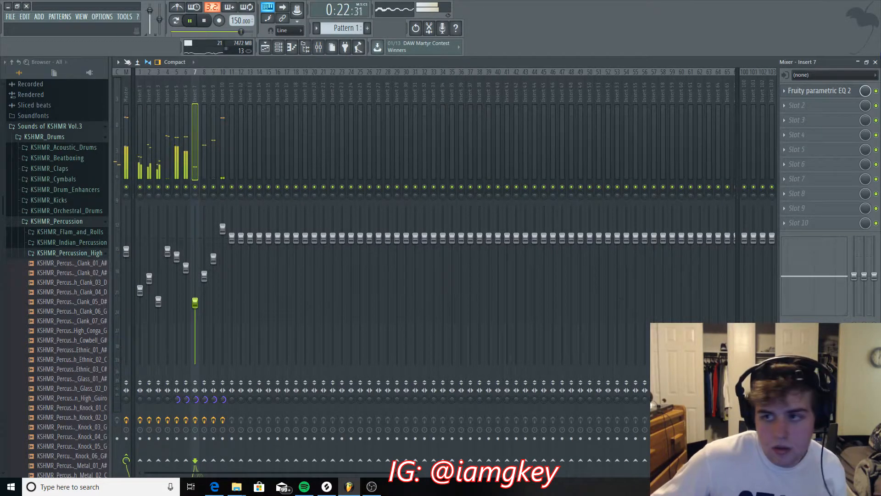
left_click(866, 61)
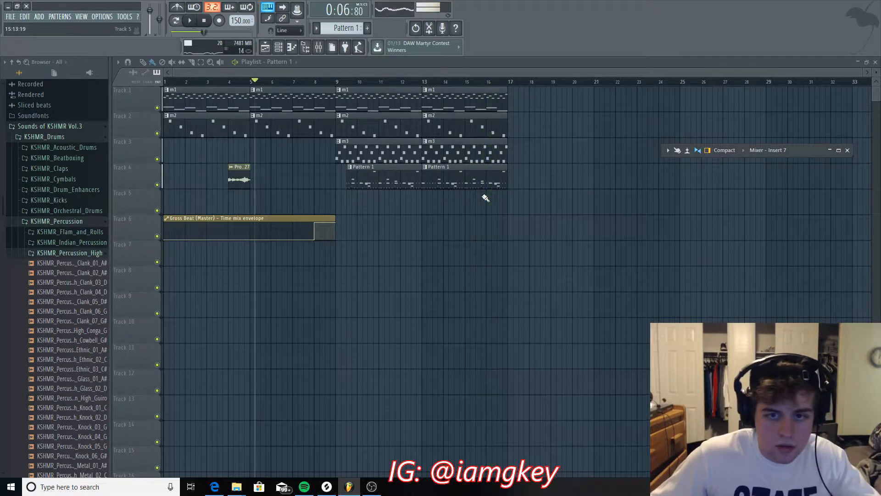
Duplicate the bar 13 clips of m1, m2, m3 and Pattern 1 to half a bar after bar 17, and place the playhead in bar 11
left_click_drag(486, 196, 487, 104)
left_click_drag(483, 108, 573, 108)
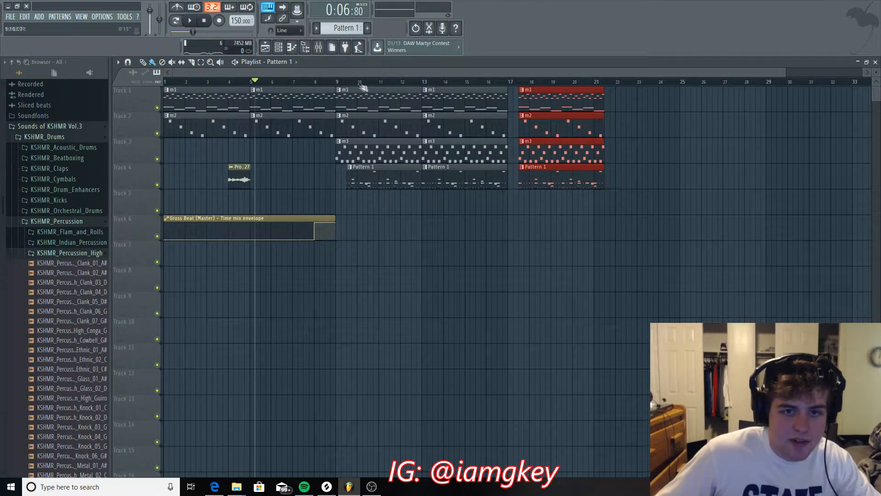
left_click(385, 83)
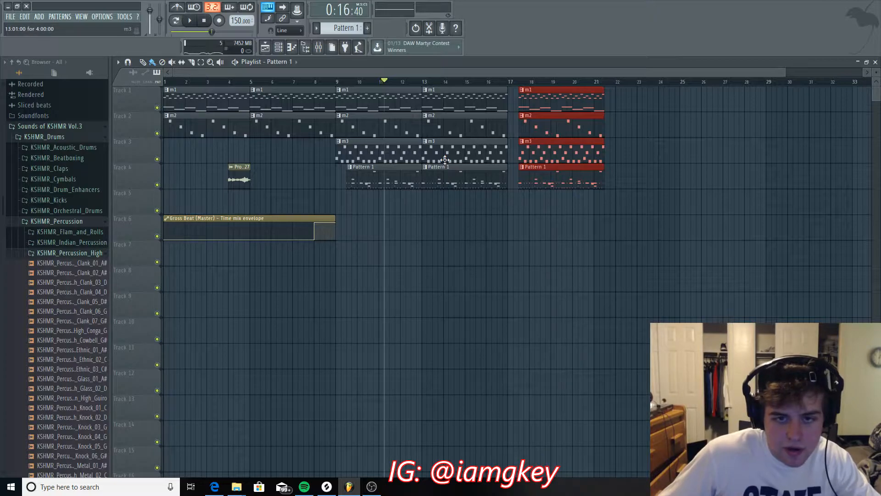
Try trimming half a bar off the start of Pattern 1, then of m1, m2 and m3 instead, at bar 13 and play it back
left_click(432, 182)
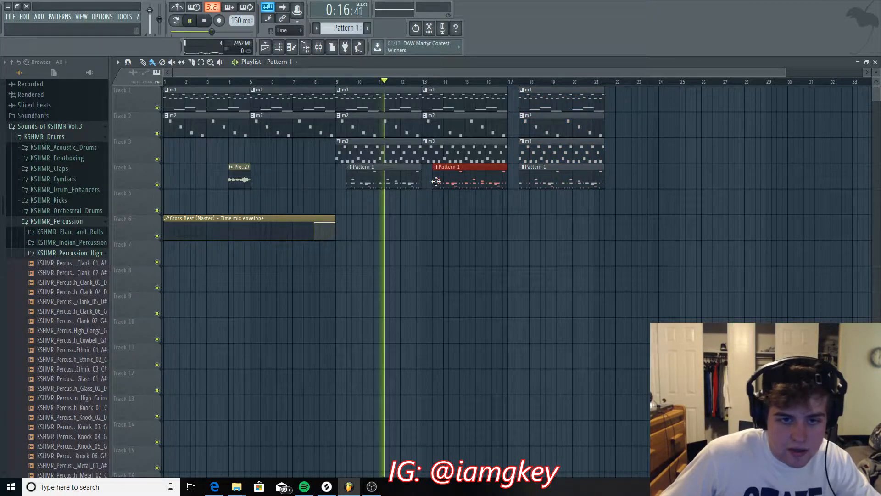
left_click_drag(434, 159, 434, 107)
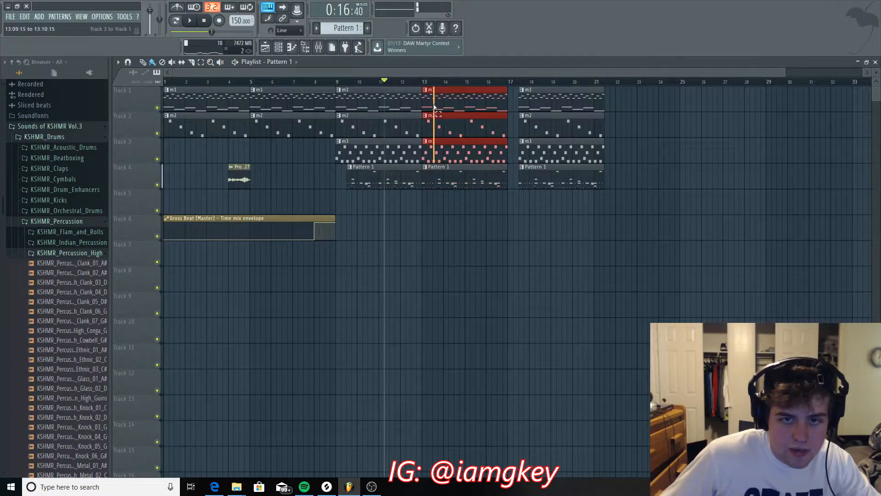
key("space")
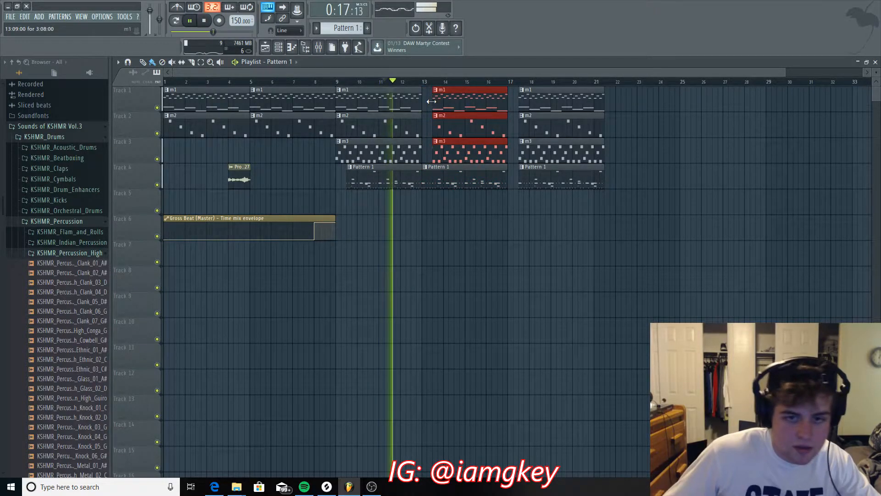
key("space")
Extend the Gross Beat time mix envelope clip past bar 27 and play back from bar 11
left_click_drag(335, 230, 738, 218)
key("space")
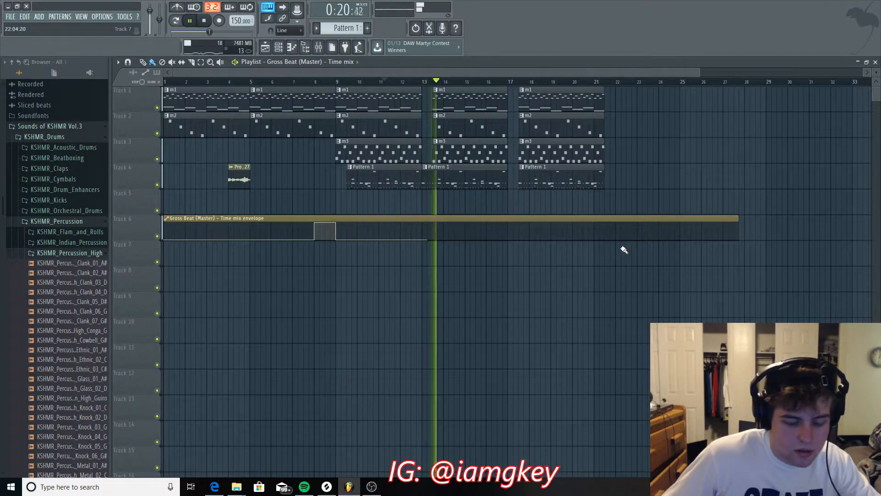
key("space")
key("space")
Try trimming the starts of the second-section m1, m2 and m3 clips to bar 14, play back the transition, and stop playback
left_click_drag(440, 160, 442, 96)
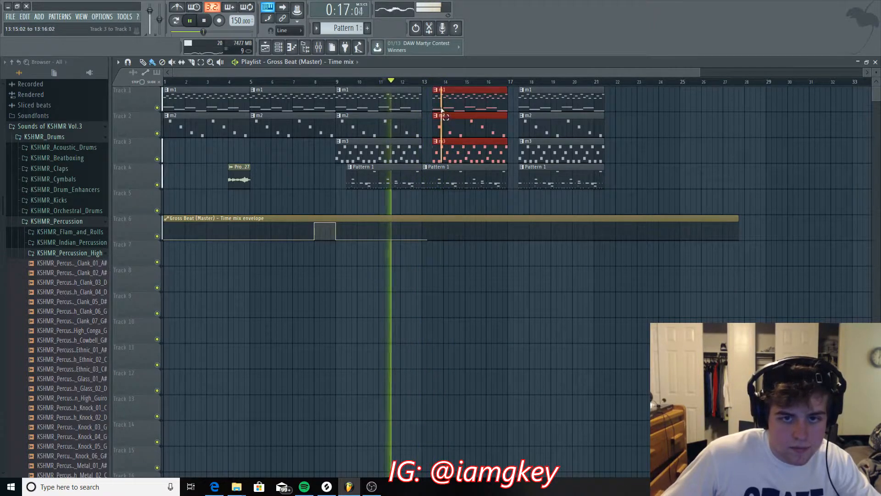
left_click_drag(433, 154, 444, 155)
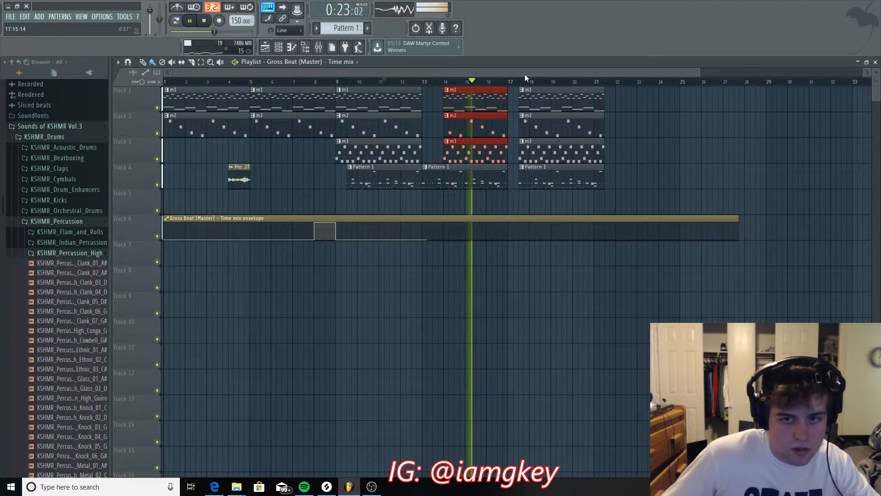
left_click_drag(561, 188, 541, 92)
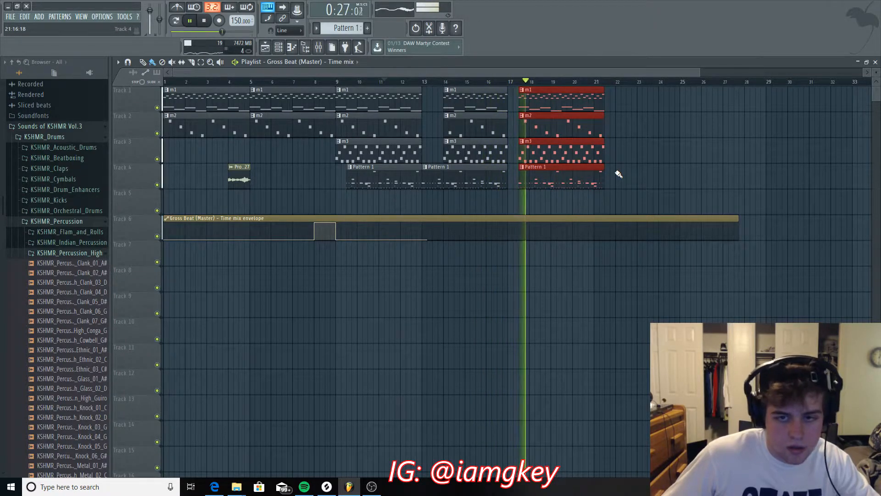
key("space")
key("space")
key("space")
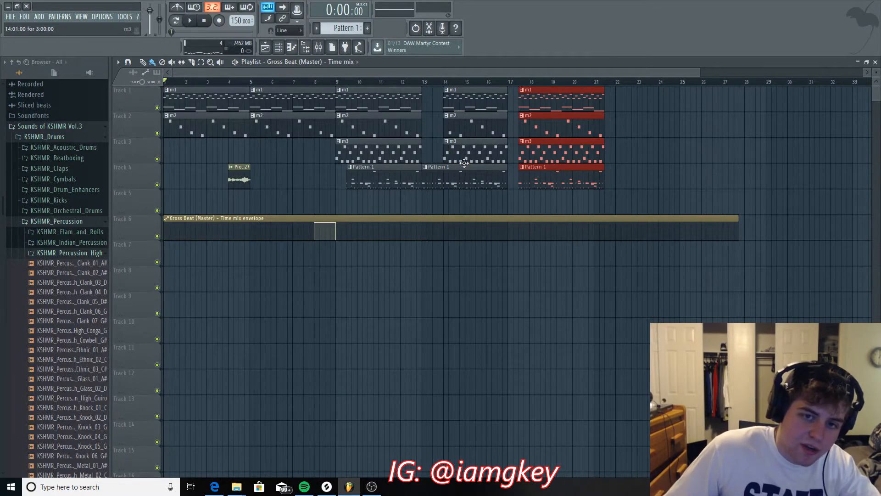
Extend the m1, m2 and m3 clips back to bar 13 and trim half a bar off the first Pattern 1 clip's end
left_click_drag(466, 158, 432, 100)
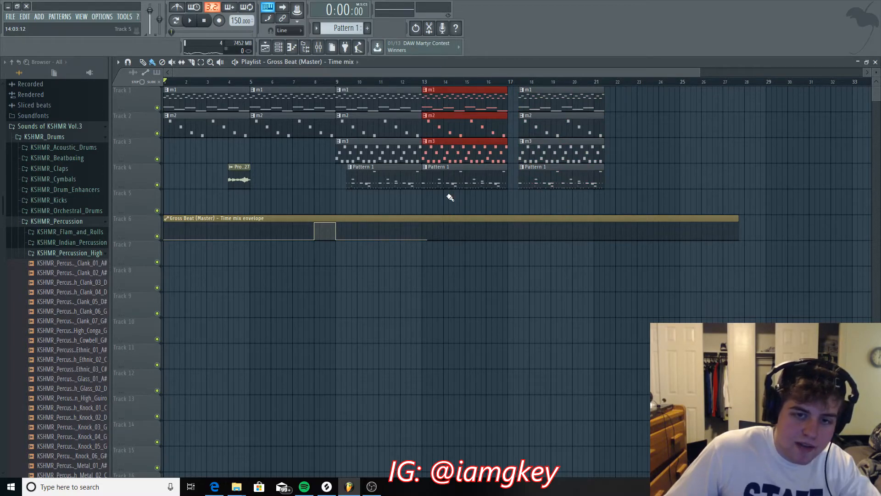
left_click_drag(434, 212, 430, 193)
left_click_drag(410, 160, 410, 161)
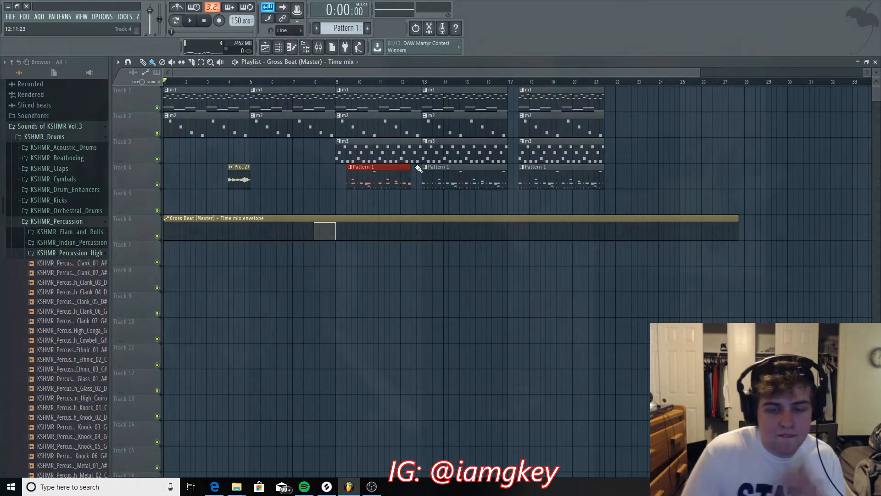
Play back the arrangement through the duplicated section after bar 17, select that section's clips, and stop playback
key("space")
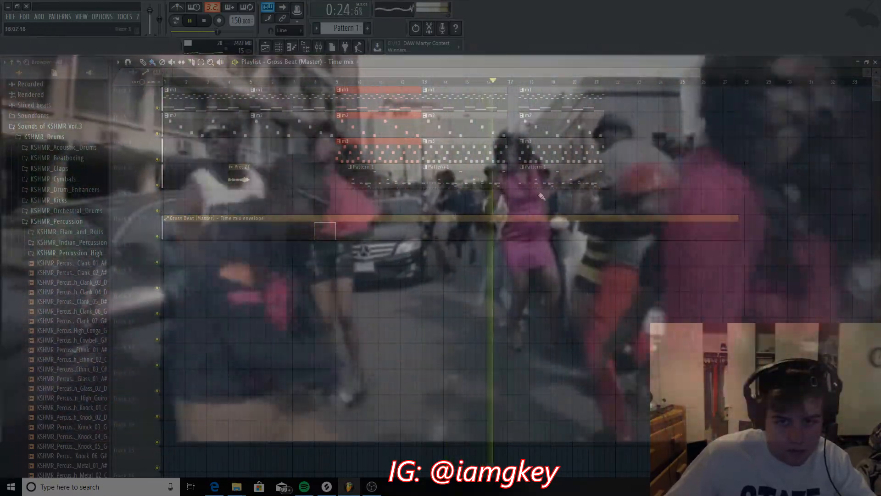
left_click_drag(538, 200, 528, 105)
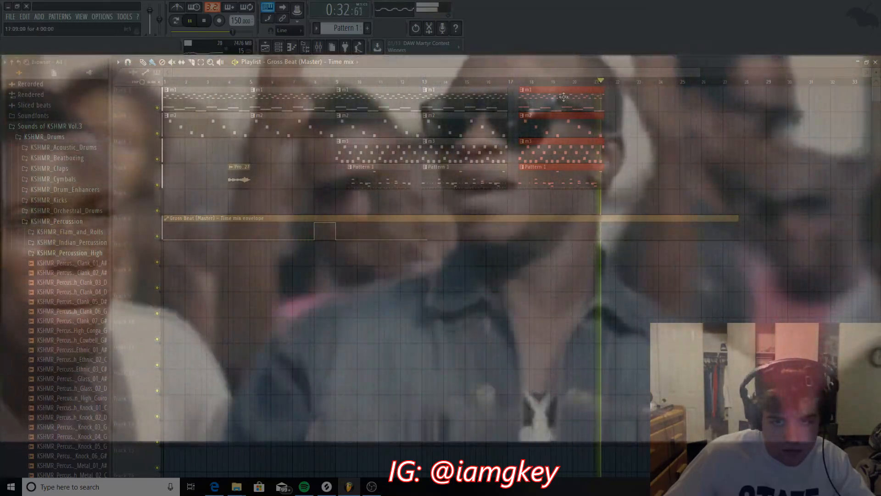
key("space")
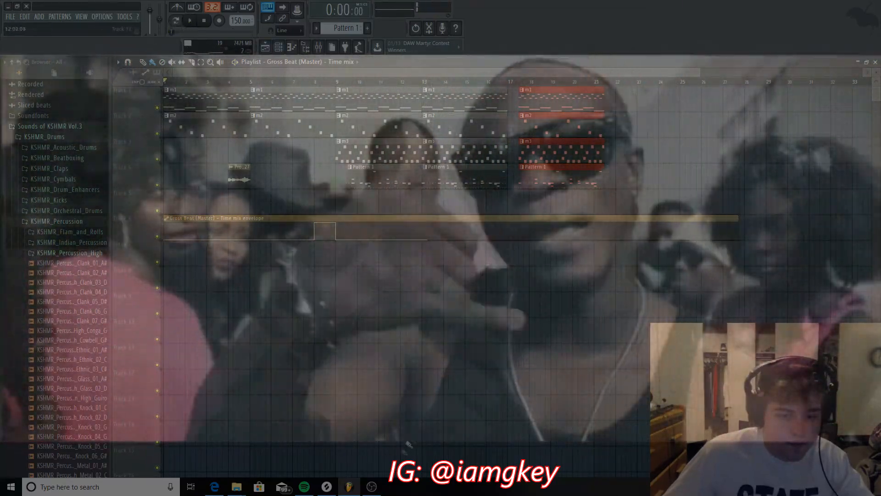
Switch to the OBS window
mouse_move(326, 485)
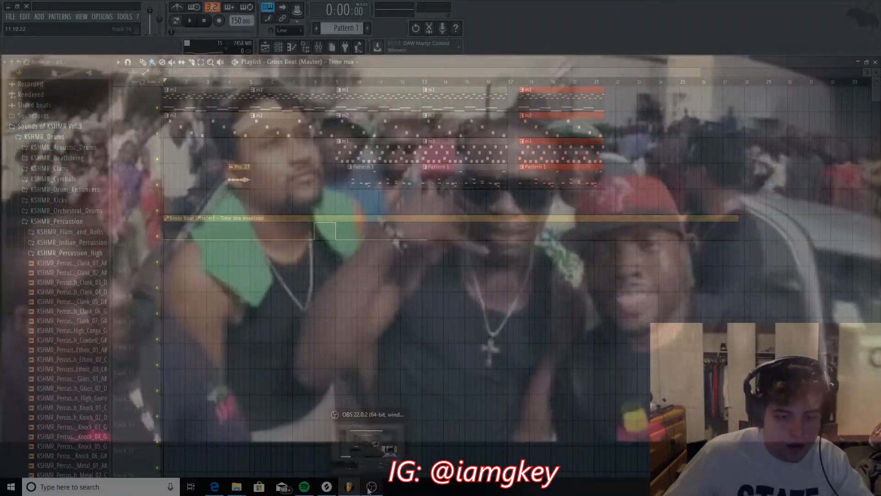
left_click(370, 488)
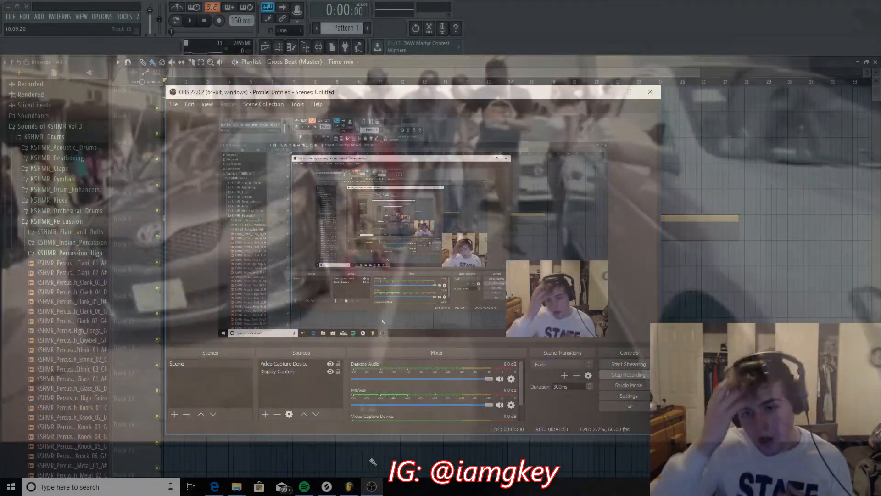